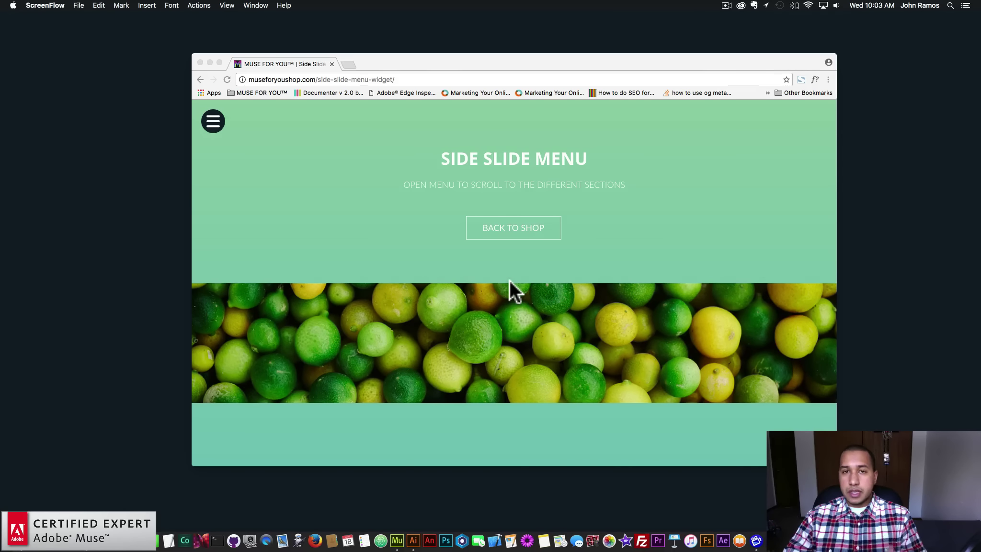
Use the side slide menu to jump to Section 1 and Section 3 of the demo page
click(234, 121)
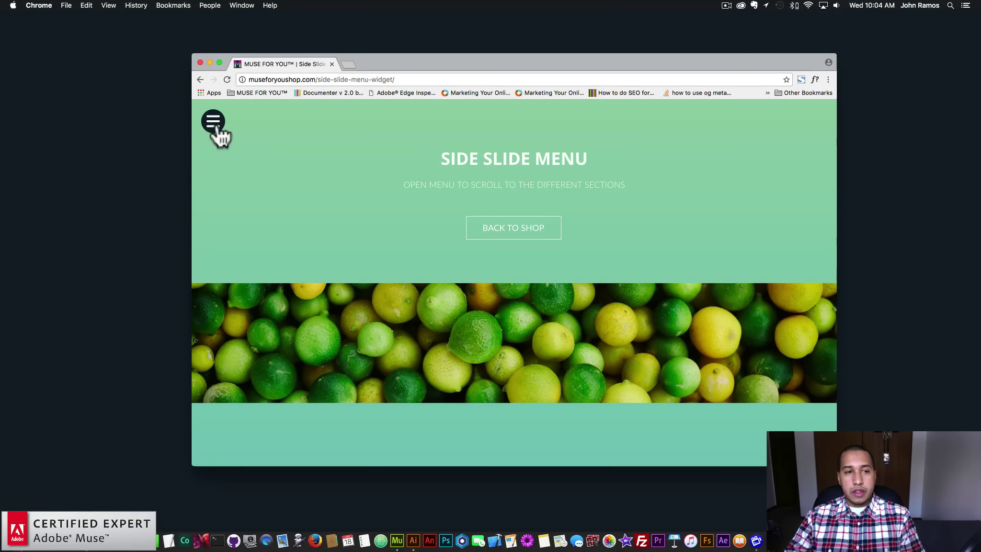
click(211, 124)
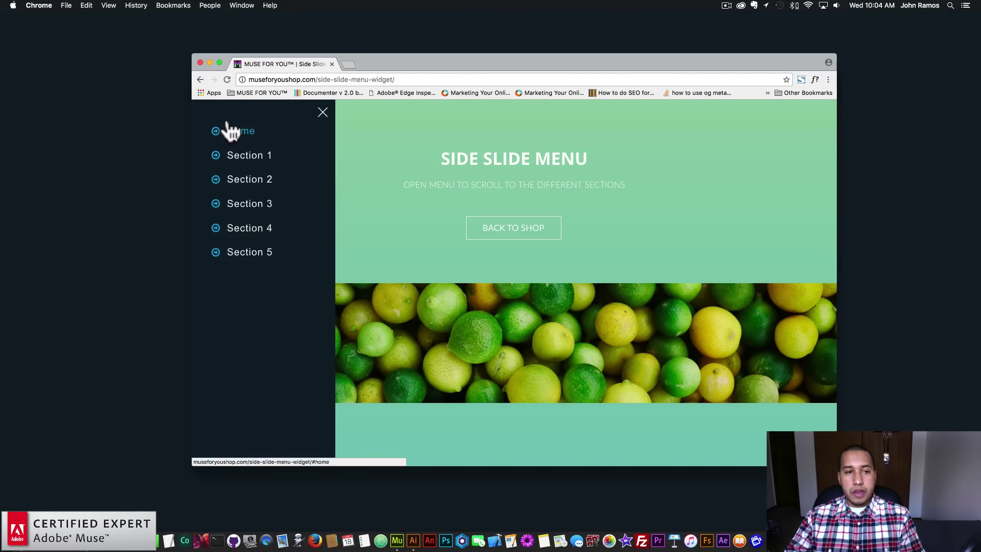
click(256, 165)
click(211, 125)
click(250, 211)
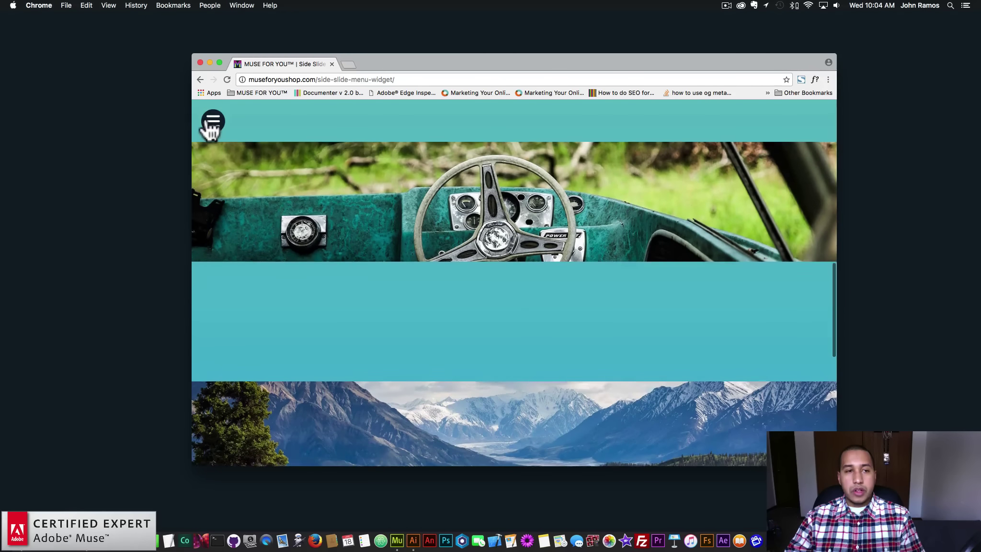
Visit Section 4 and Section 5 through the side slide menu, and return to Home
click(212, 124)
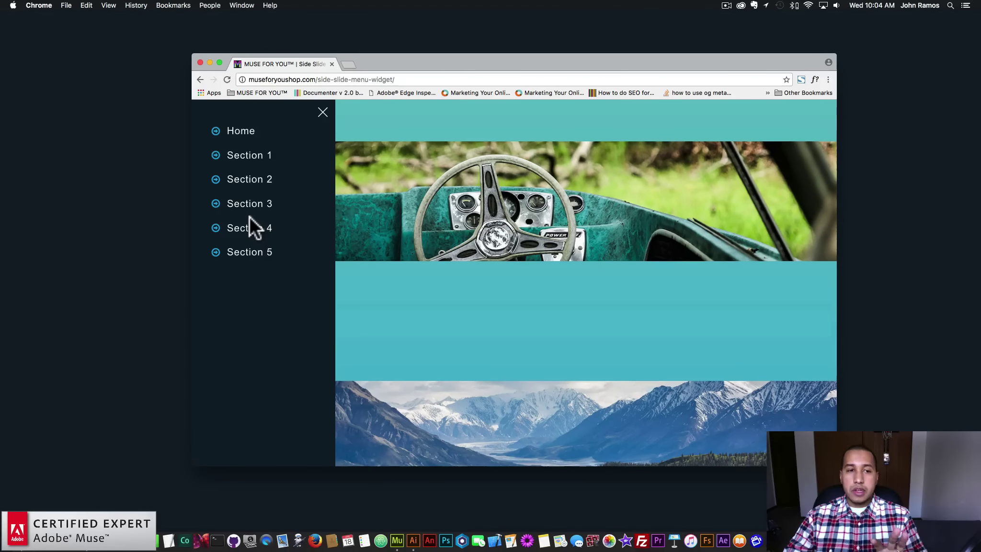
click(251, 223)
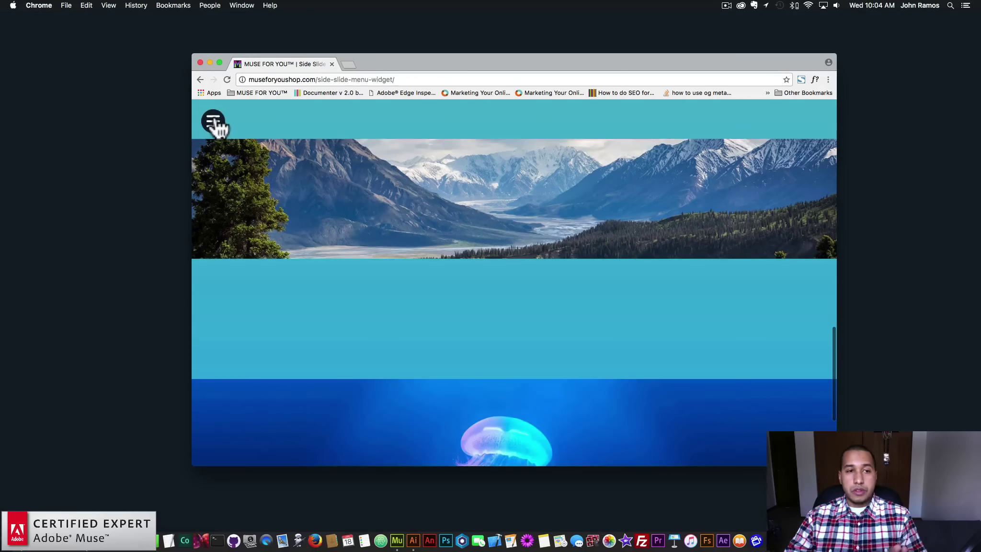
click(214, 123)
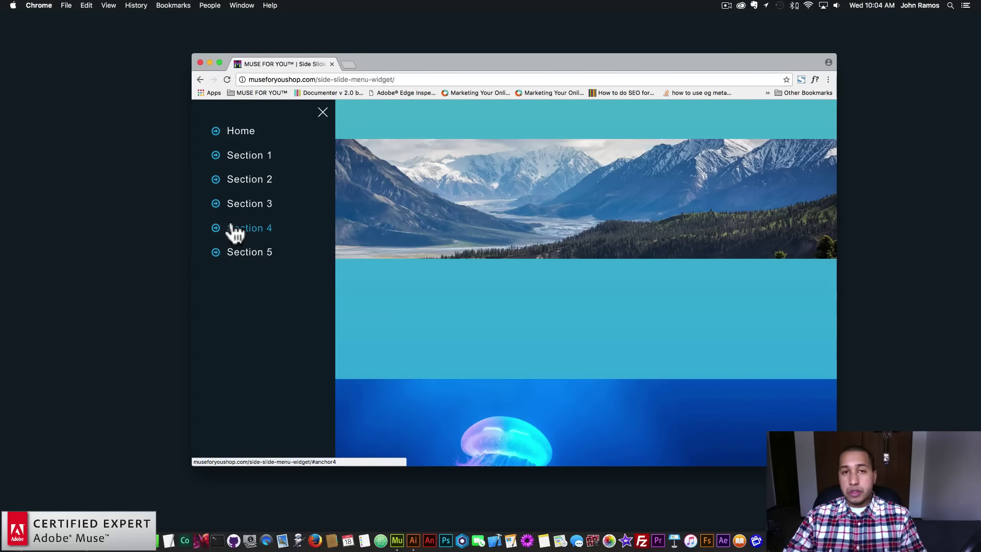
click(247, 254)
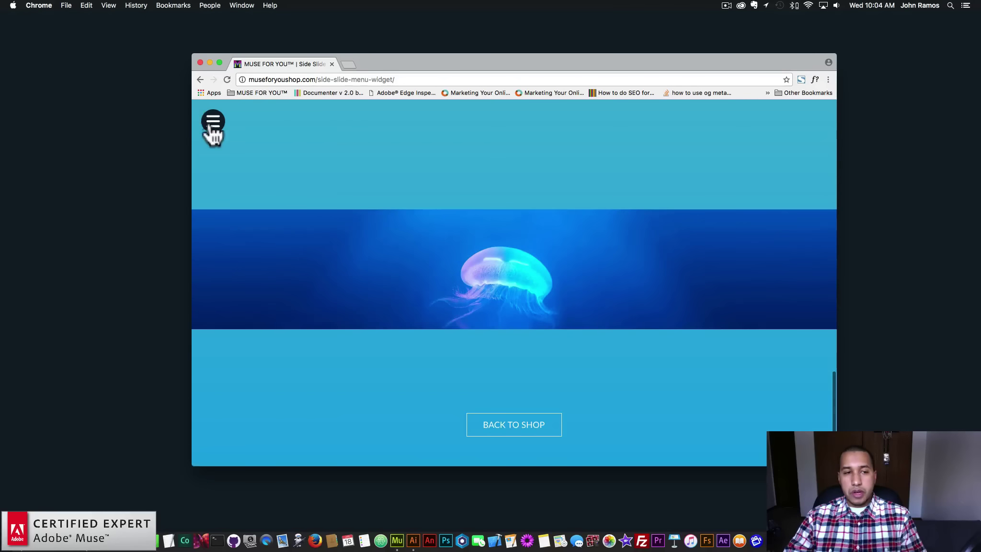
click(237, 133)
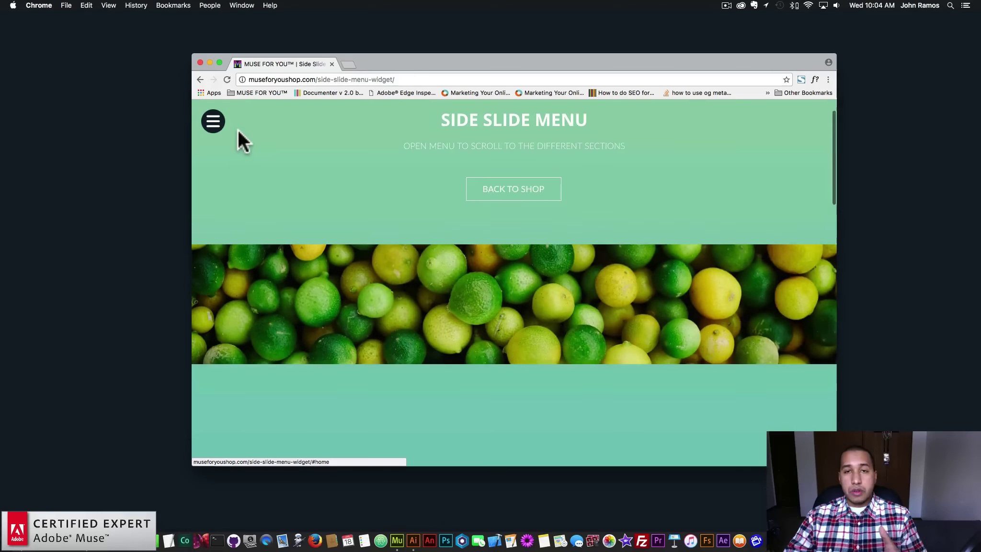
Open and close the side slide menu several times to view its animation, visiting Section 1 in between
click(214, 123)
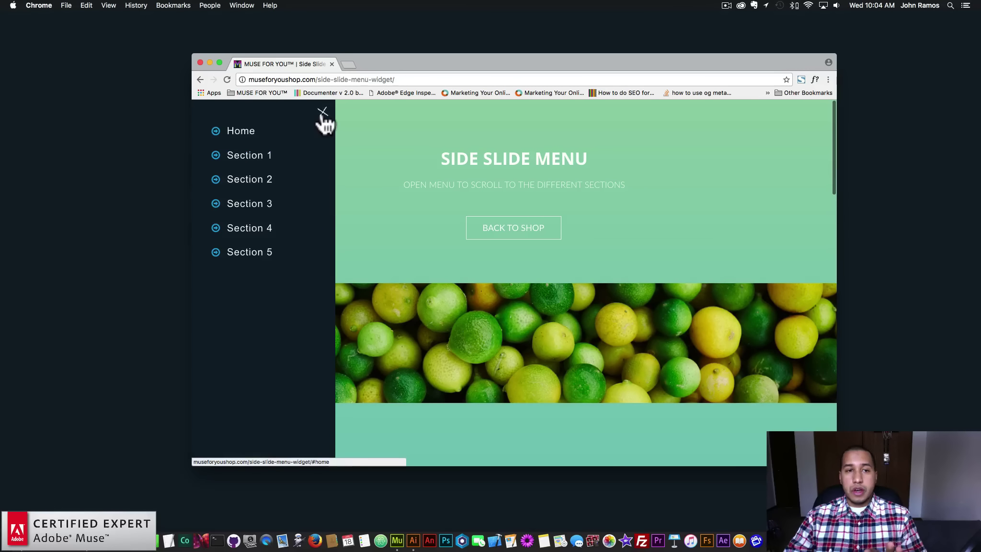
click(322, 116)
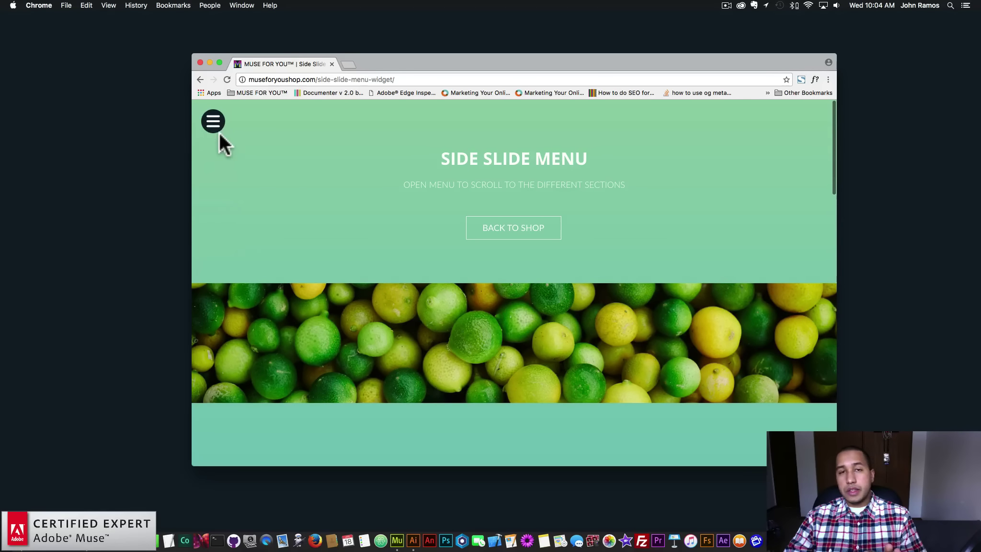
click(219, 125)
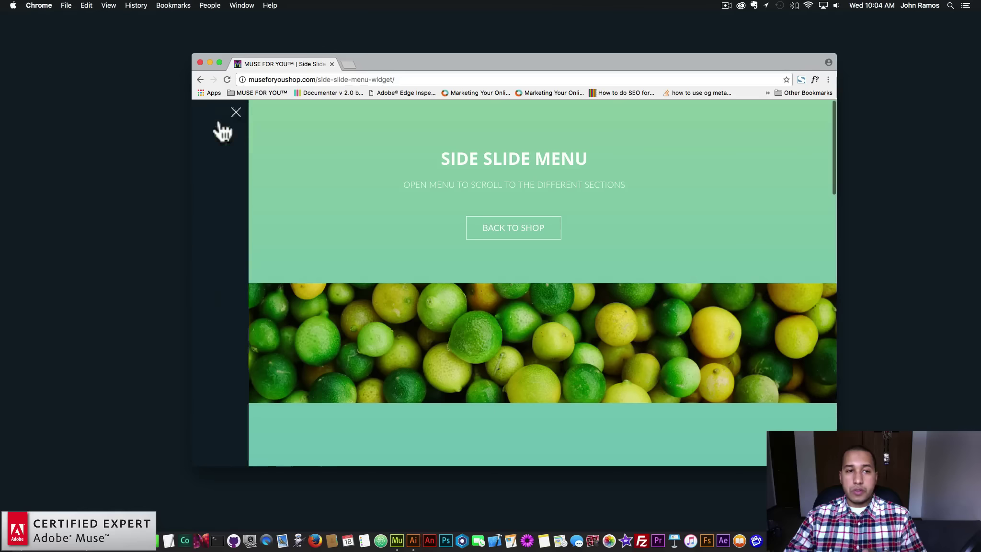
click(254, 159)
click(211, 123)
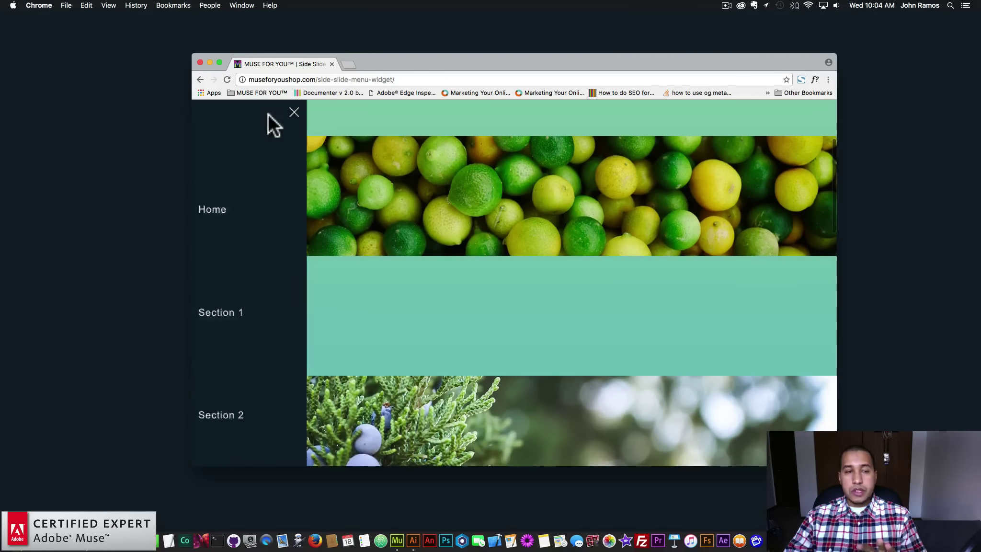
click(318, 111)
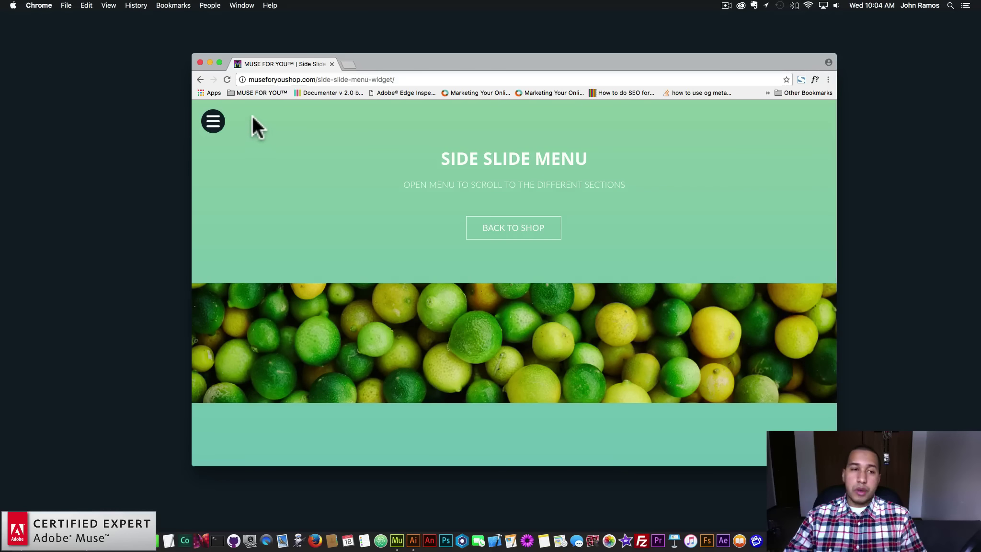
click(213, 122)
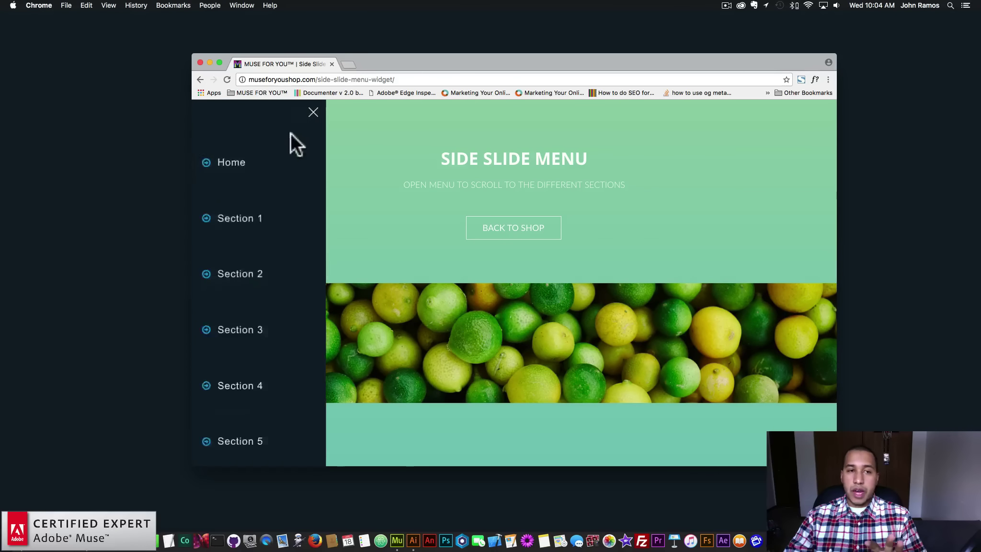
click(323, 115)
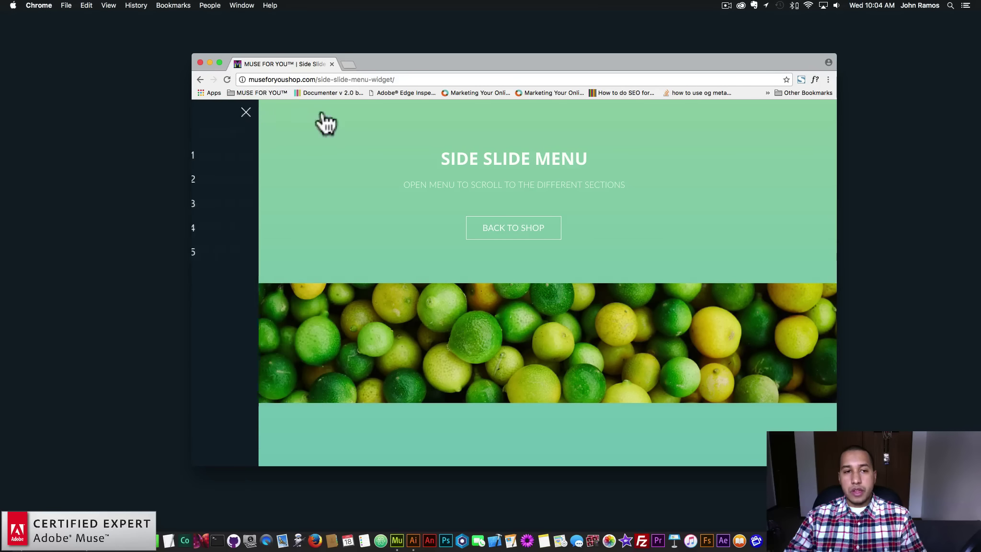
Go back to the shop's widget list, search the page for "elastic", and open the Elastic Menu Widget page
click(509, 230)
click(424, 126)
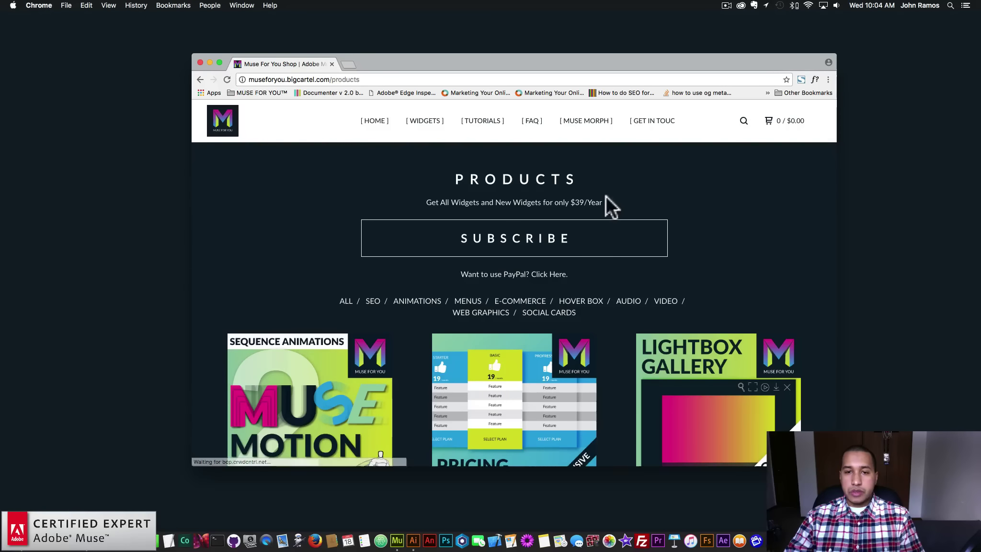
key(super+f)
text(elastic)
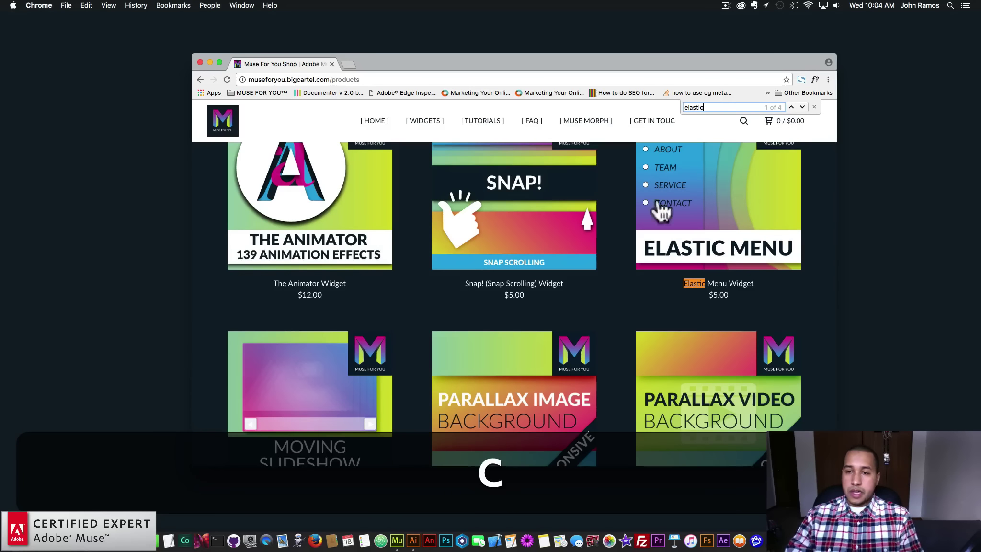
click(692, 241)
Open the live preview of the Elastic Menu Widget
scroll(618, 258, down, 10)
scroll(606, 249, down, 5)
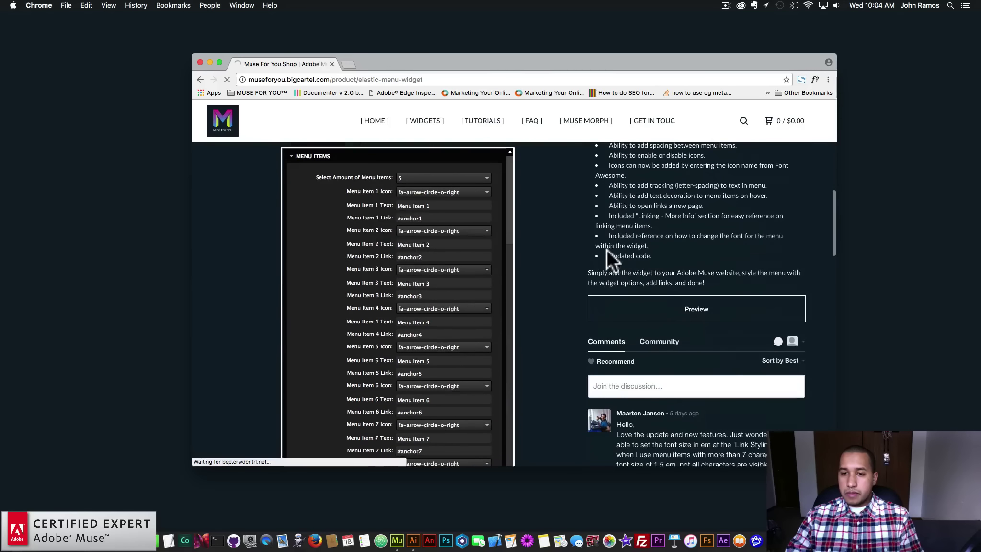
click(716, 310)
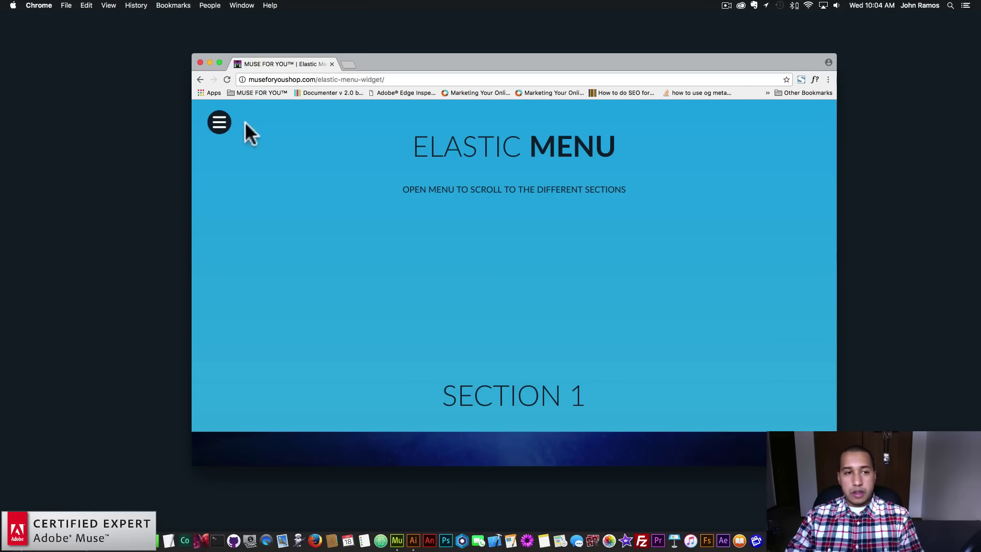
Use the elastic menu to jump through the demo's sections, including Section 3 and Section 5
click(218, 126)
click(250, 175)
click(220, 124)
click(239, 221)
click(219, 123)
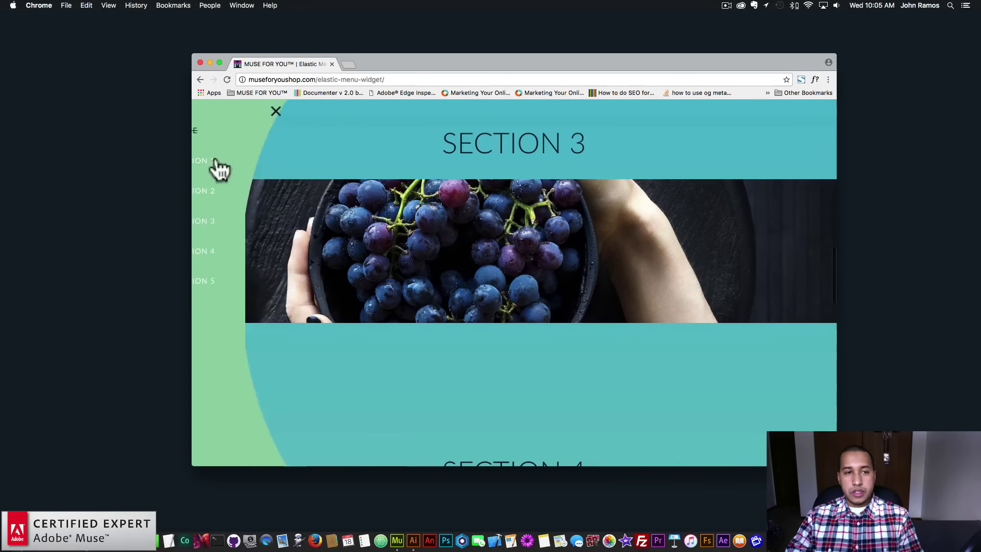
click(243, 283)
Return to Home through the elastic menu, and open and close the menu once more
click(221, 126)
click(237, 132)
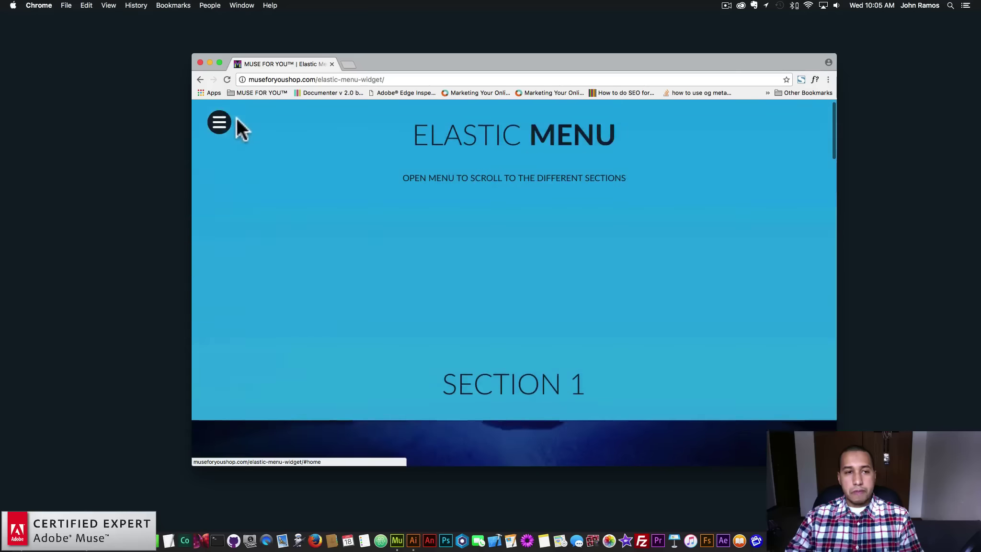
click(230, 123)
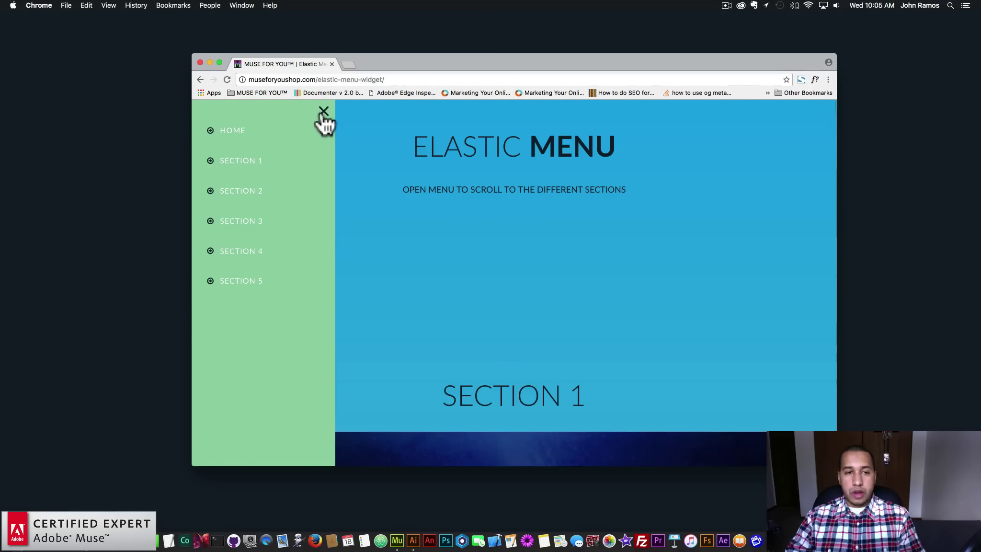
click(323, 112)
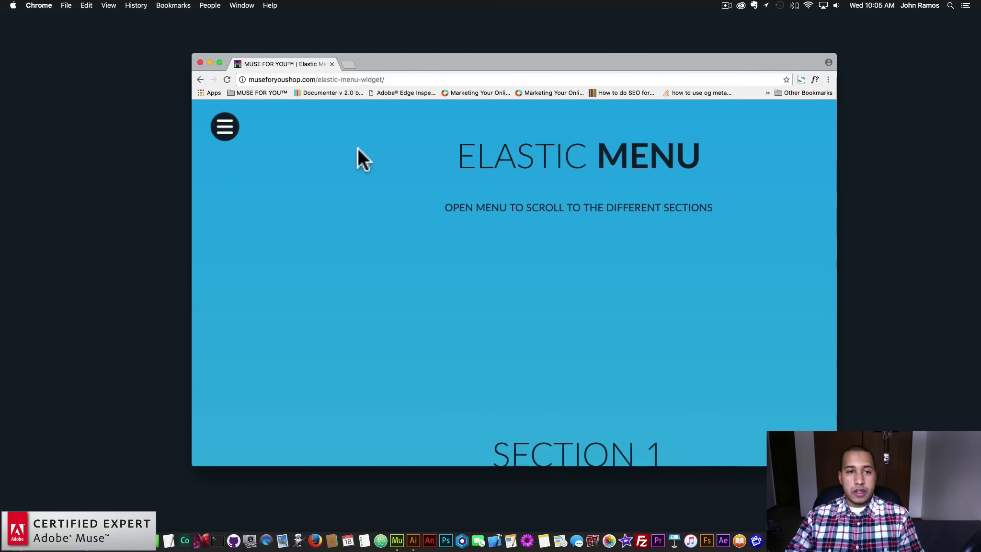
Go back to the shop's widget list, search the page for "bubble menu", and open the Bubble Menu Widget page
click(200, 79)
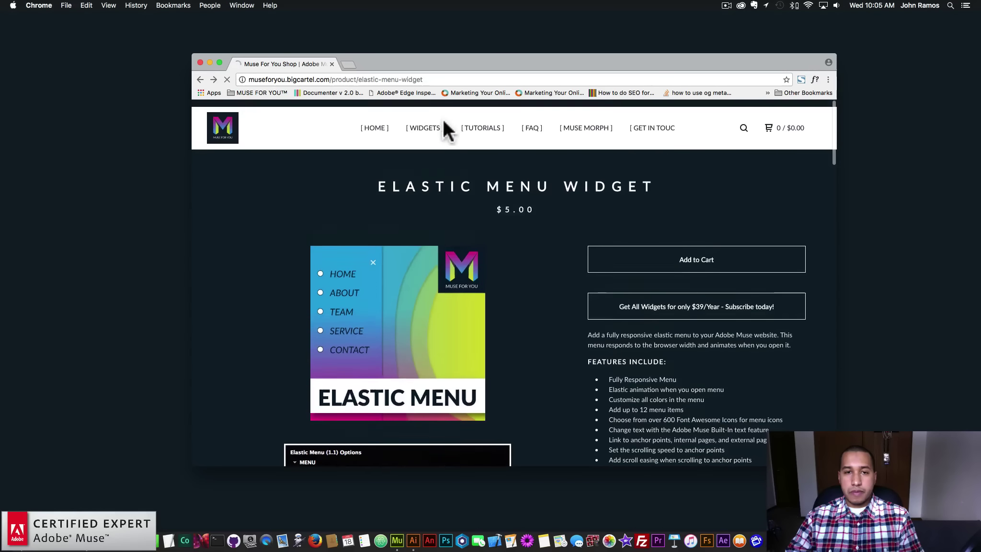
click(428, 122)
key(super+f)
text(bubble menu)
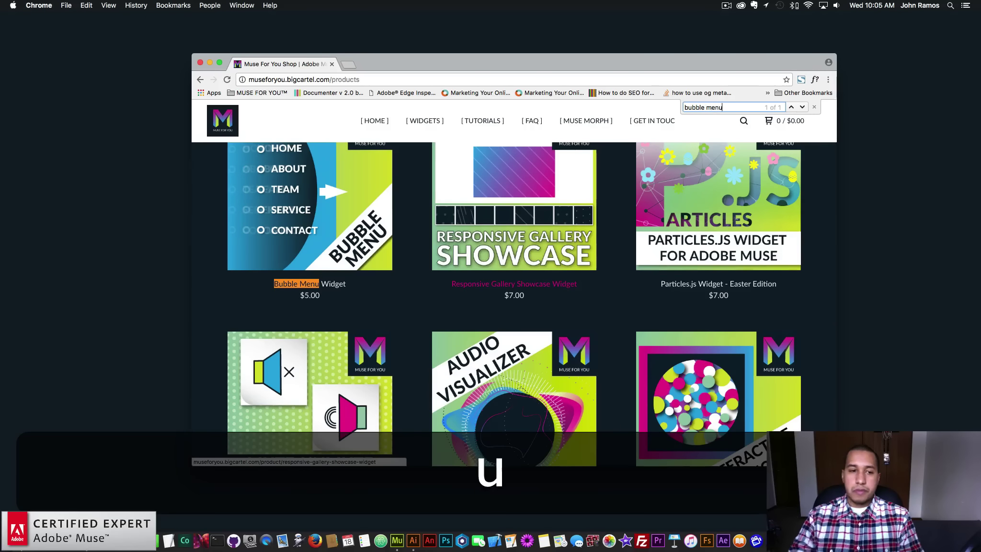
key(Escape)
key(Return)
Open the live preview of the Bubble Menu Widget
scroll(615, 318, down, 10)
scroll(615, 318, down, 2)
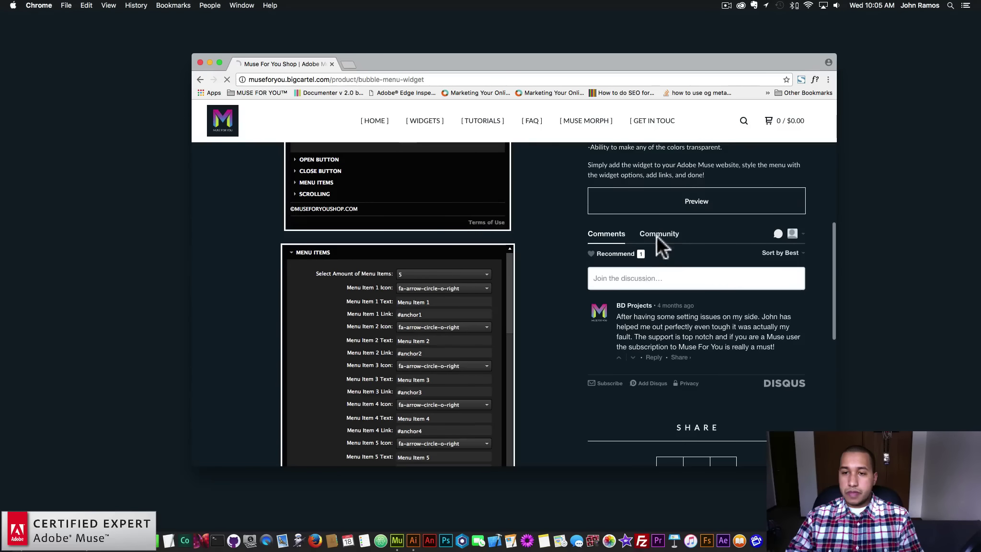
click(657, 198)
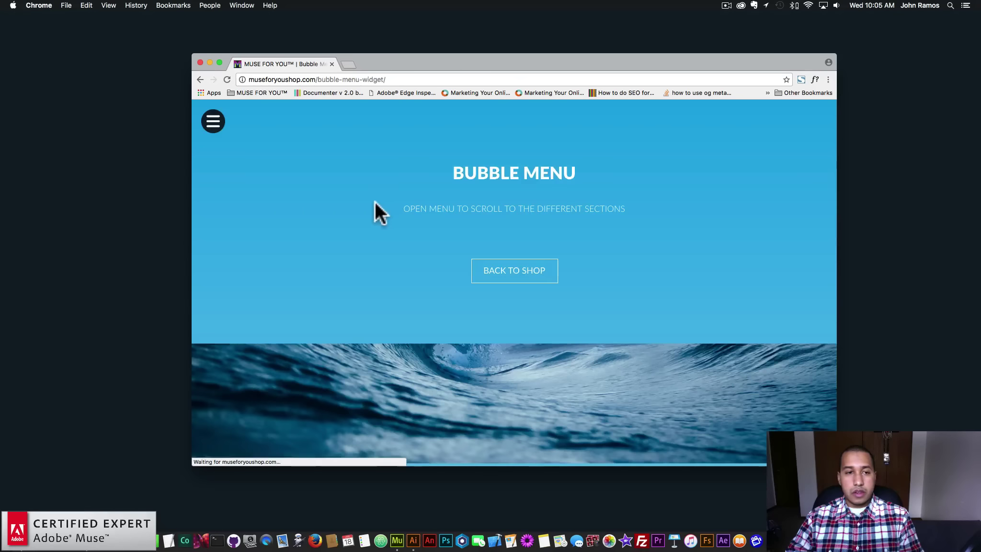
Try out the bubble menu by opening and closing it, jumping to Section 5, and returning to Home
click(214, 123)
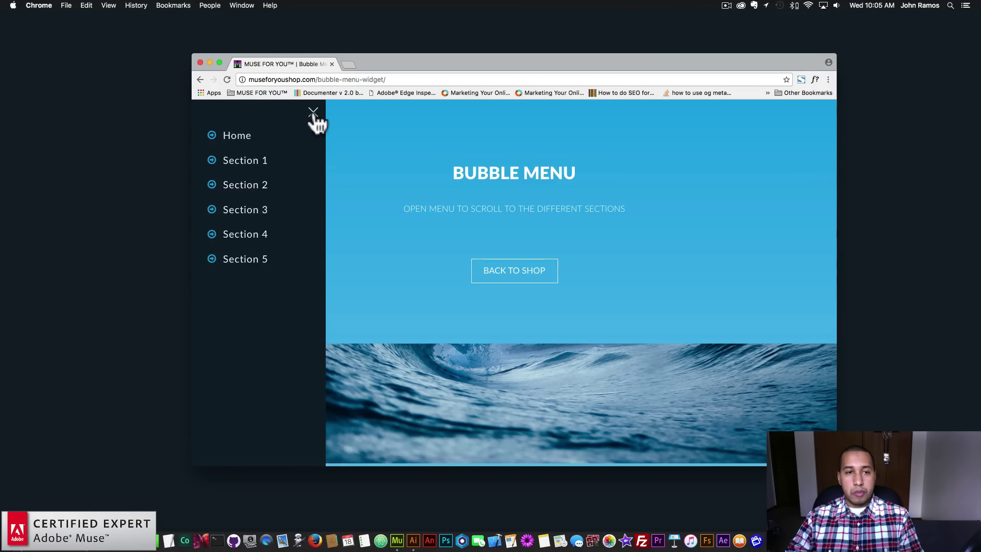
click(312, 112)
click(214, 123)
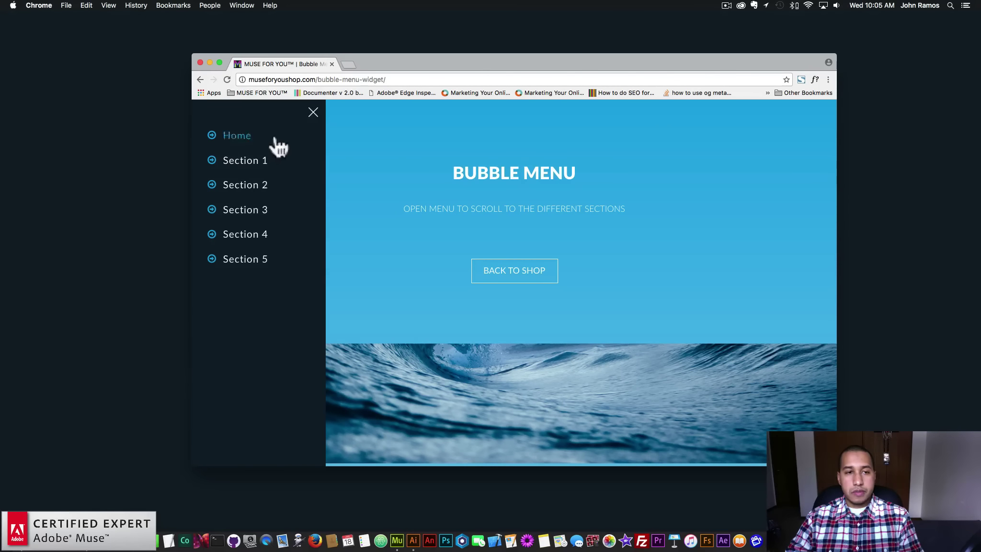
click(252, 261)
click(216, 120)
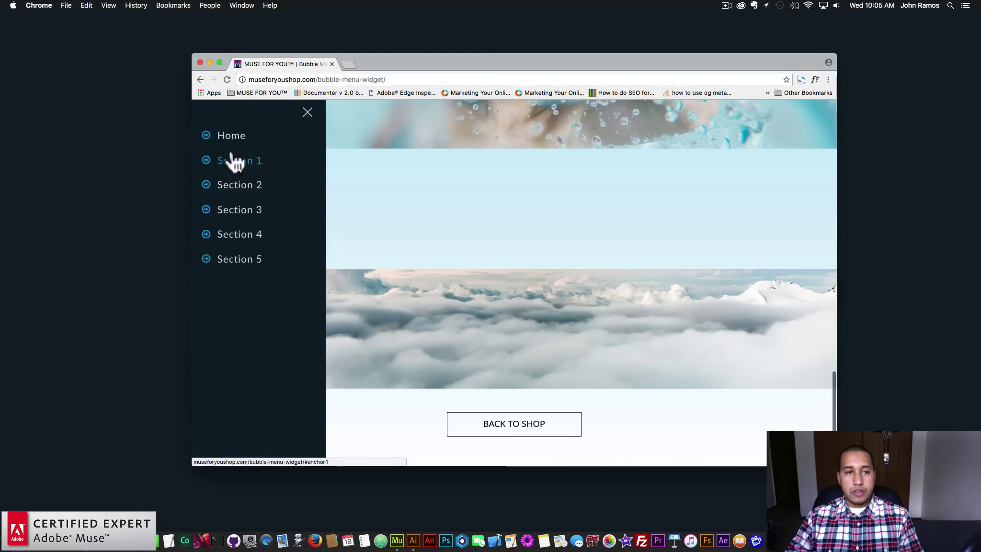
click(233, 139)
click(254, 114)
click(308, 111)
Return to the shop's widget list, search the page for "wave menu", and open the Wave Menu Widget page
click(532, 272)
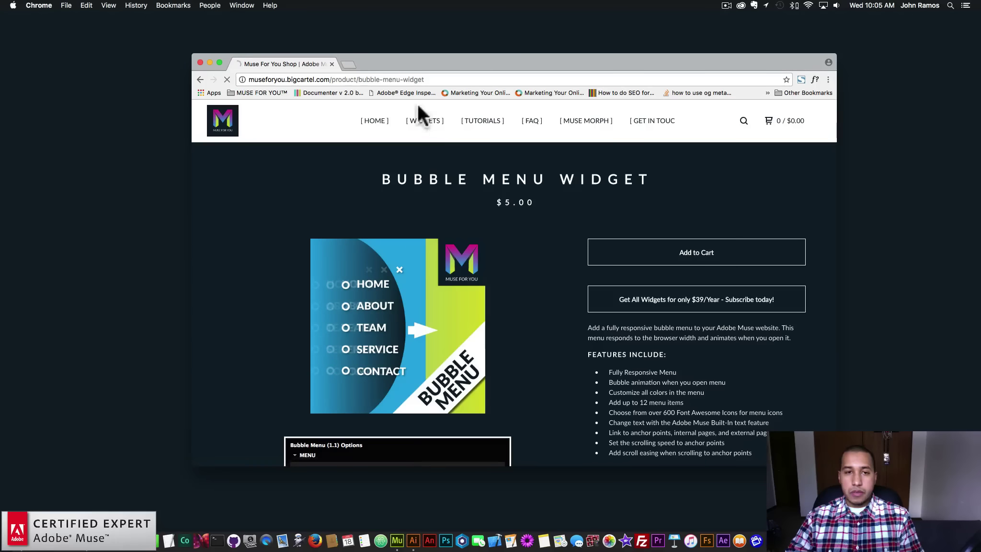
click(425, 121)
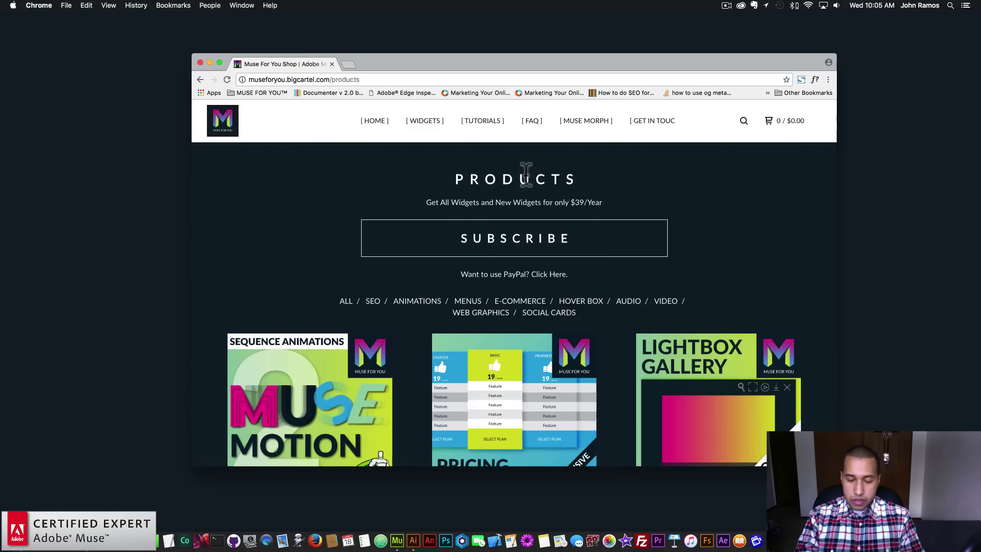
key(super+f)
text(w)
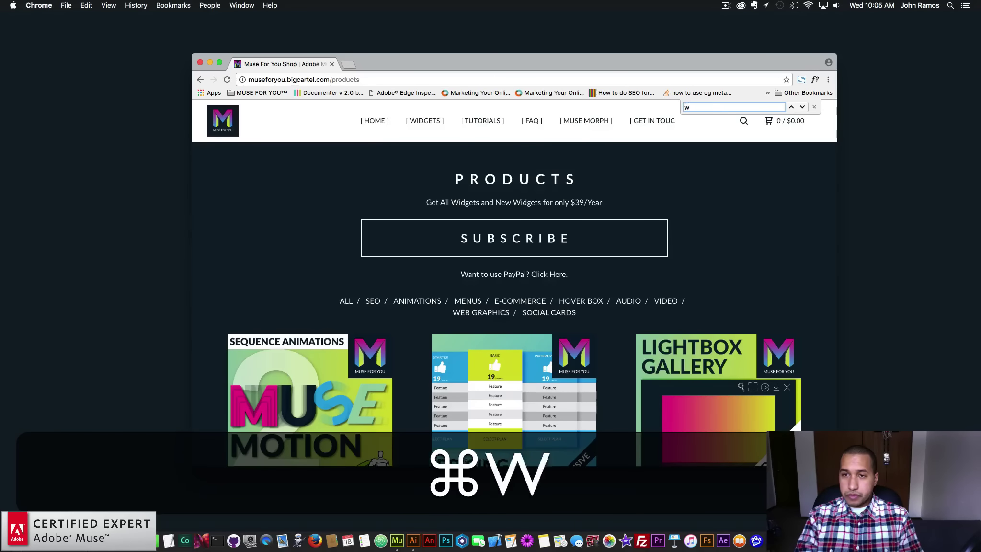
text(ave menu)
click(540, 203)
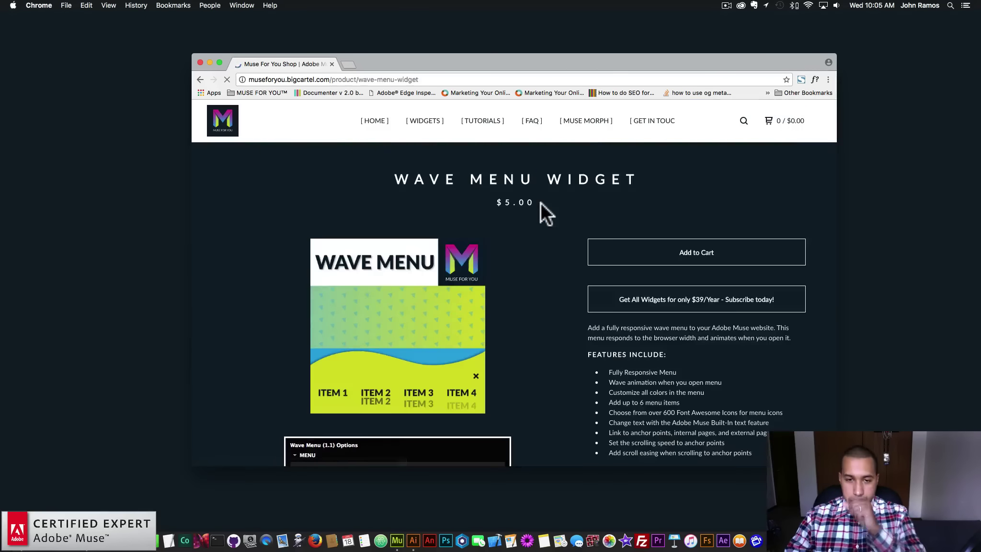
Open the live preview of the Wave Menu Widget
scroll(549, 249, down, 10)
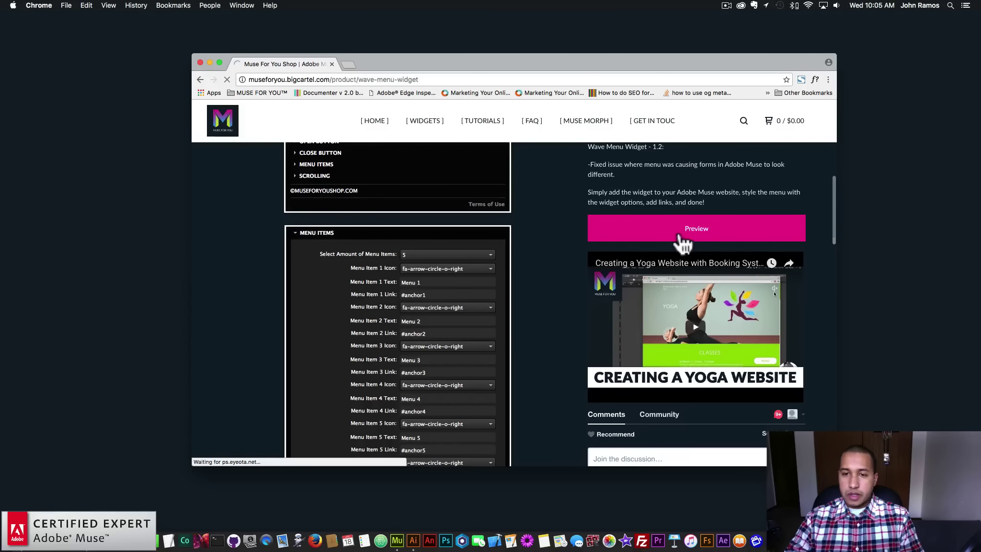
click(681, 243)
Try out the wave menu by opening it, jumping to Section 1, Section 5 and Home, and closing it
click(765, 434)
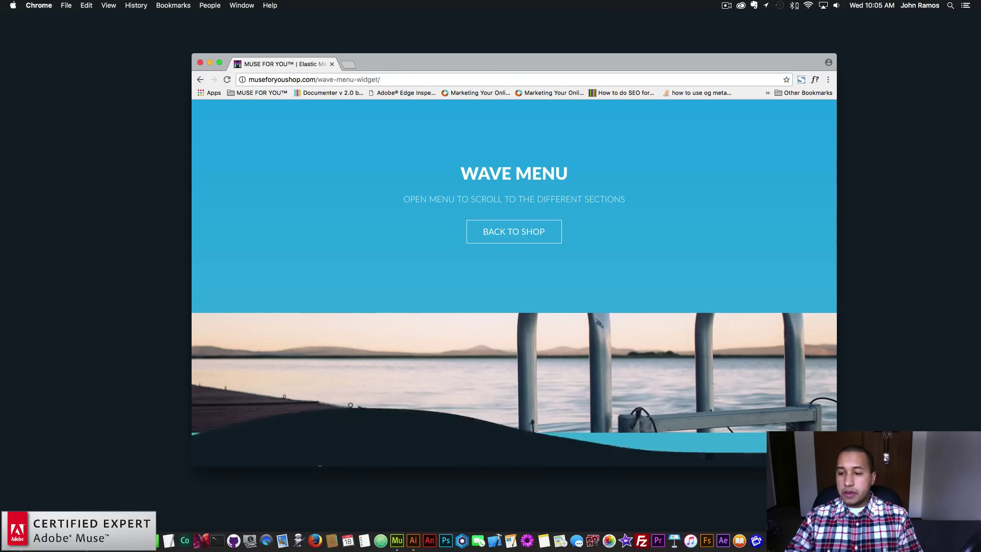
click(388, 431)
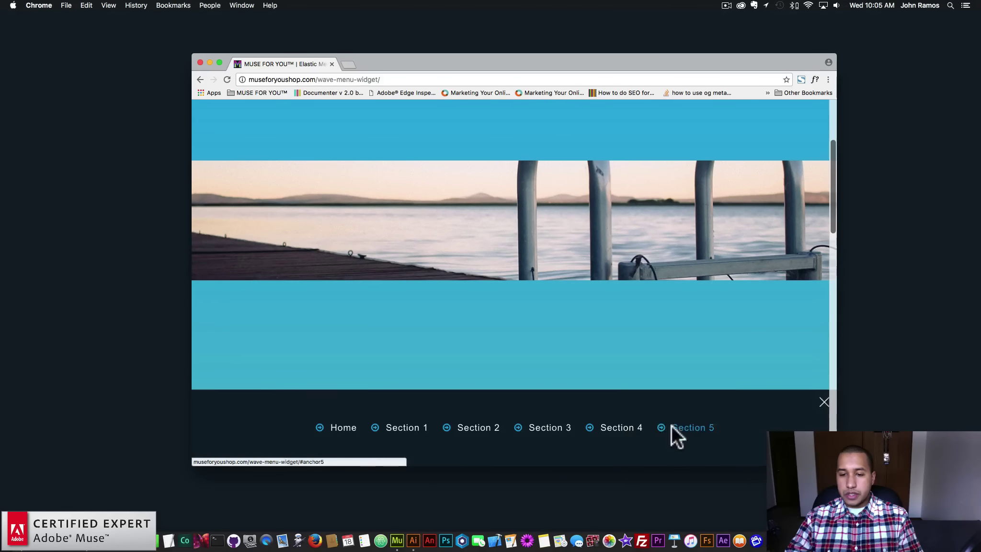
click(685, 432)
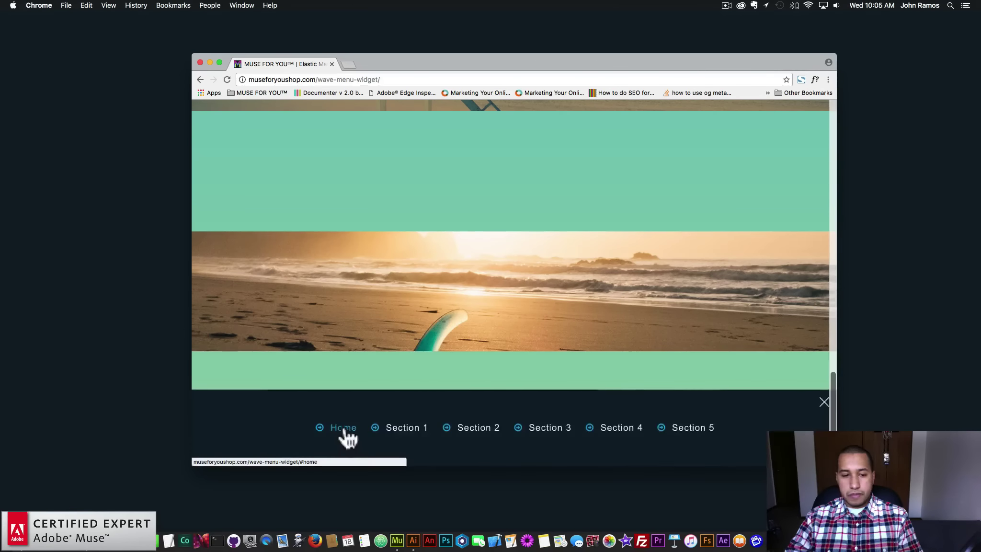
click(343, 428)
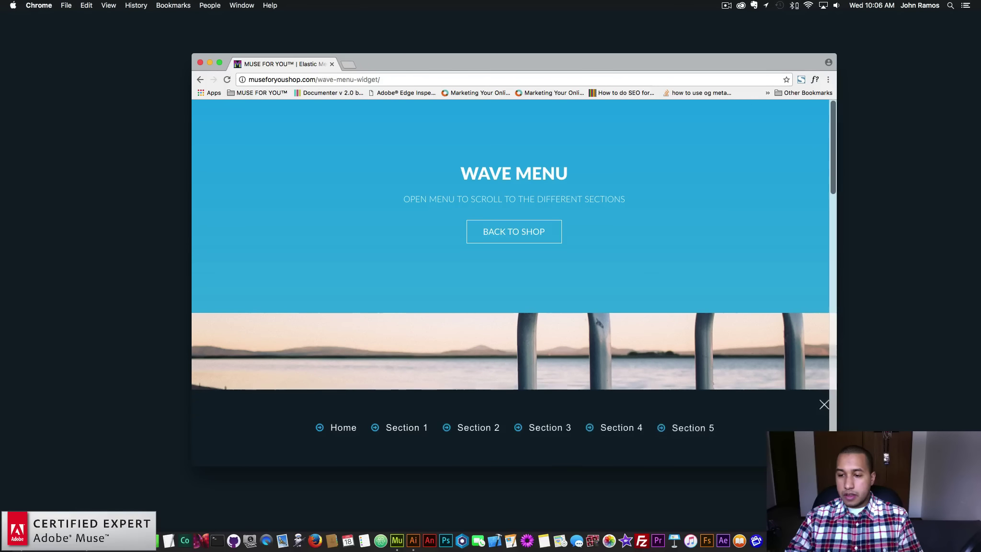
click(847, 408)
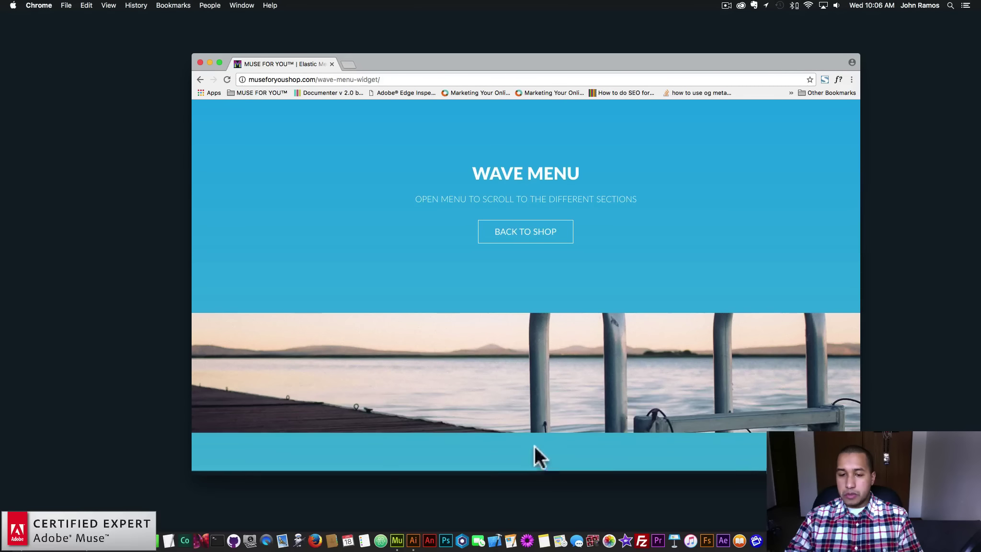
mouse_move(509, 455)
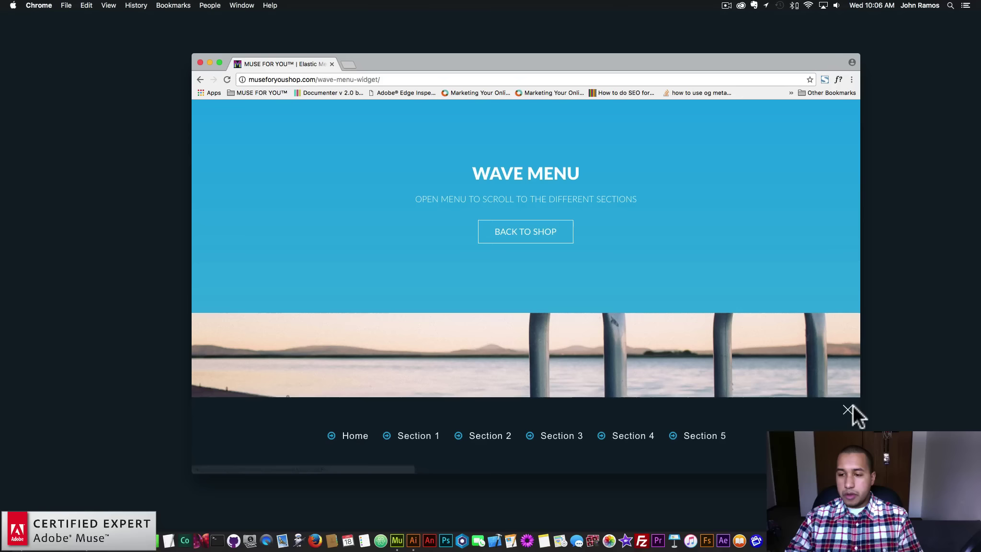
click(848, 410)
Go back to the shop from the wave menu preview and open its widget list
click(227, 80)
click(509, 247)
click(432, 123)
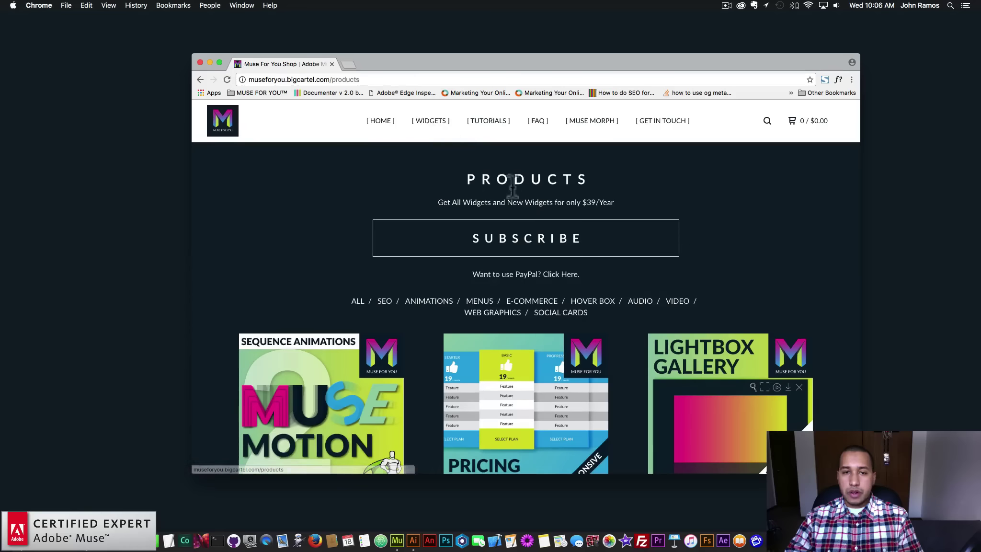
Search the widget list page for "side slide" and open the Side Slide Menu Widget page
key(cmd+f)
text(side)
key(BackSpace)
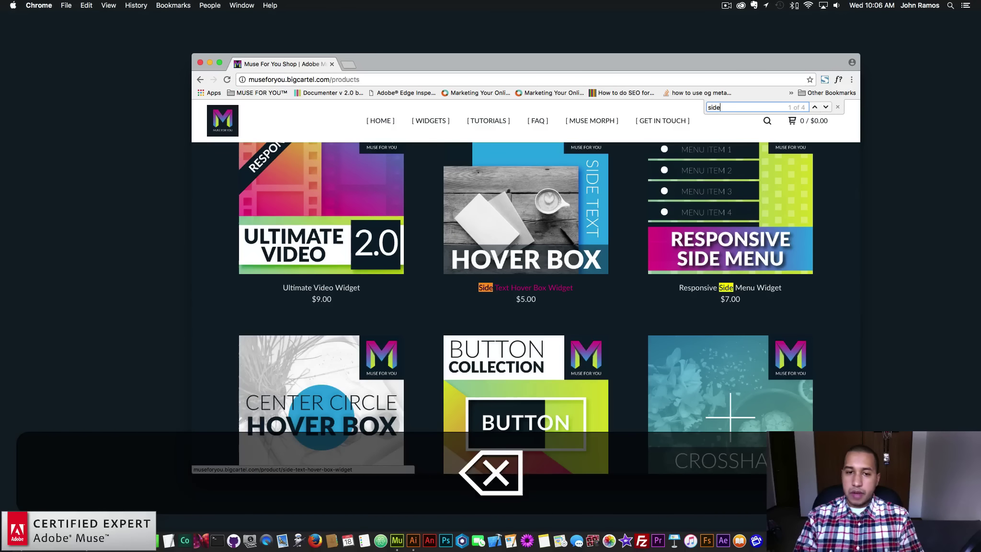
key(Return)
key(Return)
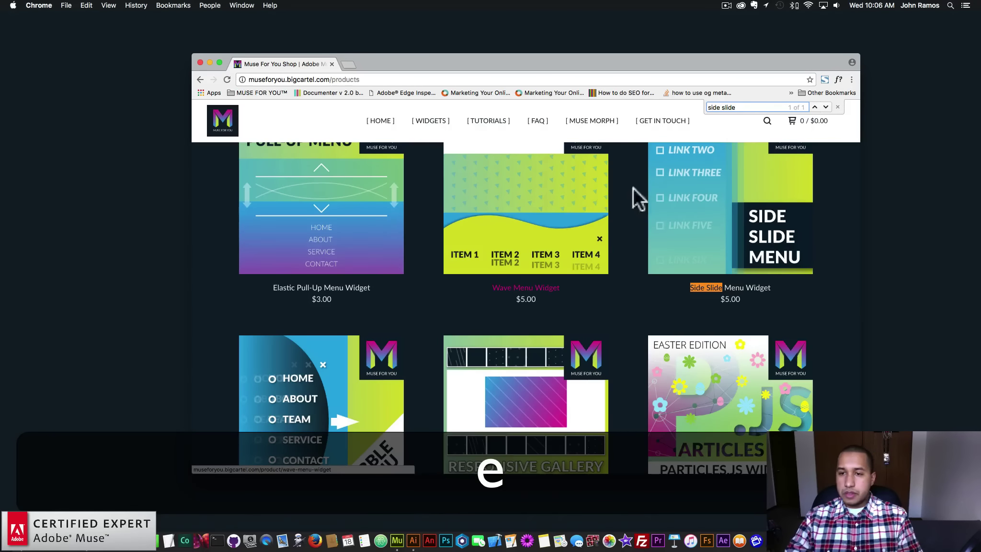
click(651, 254)
Review the Side Slide Menu Widget's version 1.2 changelog and return to the start of its product page
scroll(656, 249, down, 10)
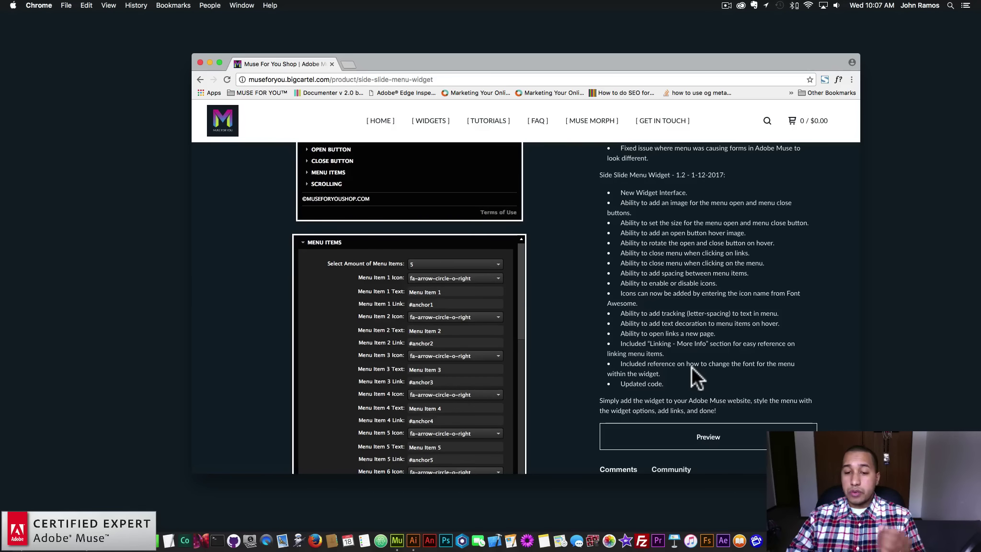
scroll(692, 366, up, 1)
scroll(691, 367, up, 15)
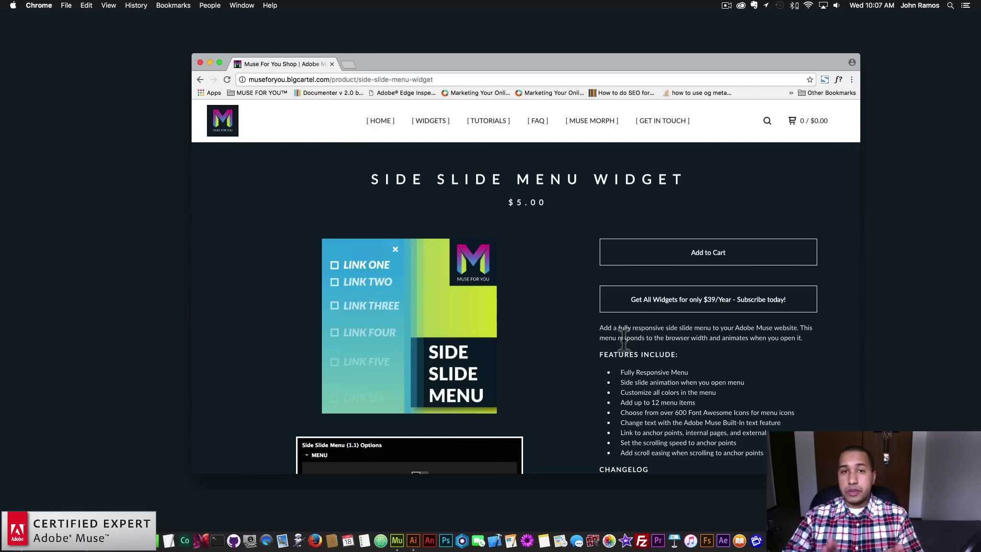
Open museforyoushop.com in a new browser tab and enter the shop through the $39/year offer
click(349, 64)
text(museforyoushop.com)
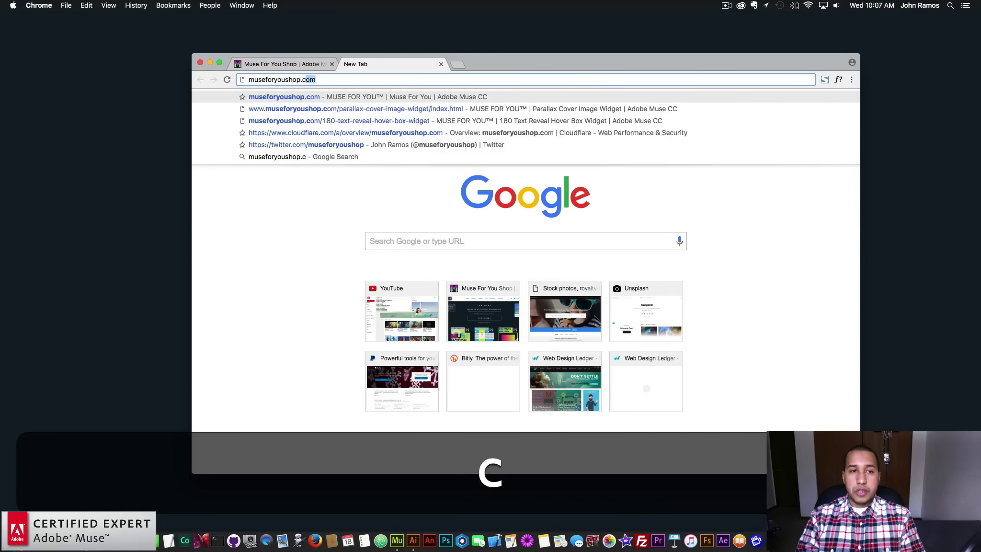
key(Return)
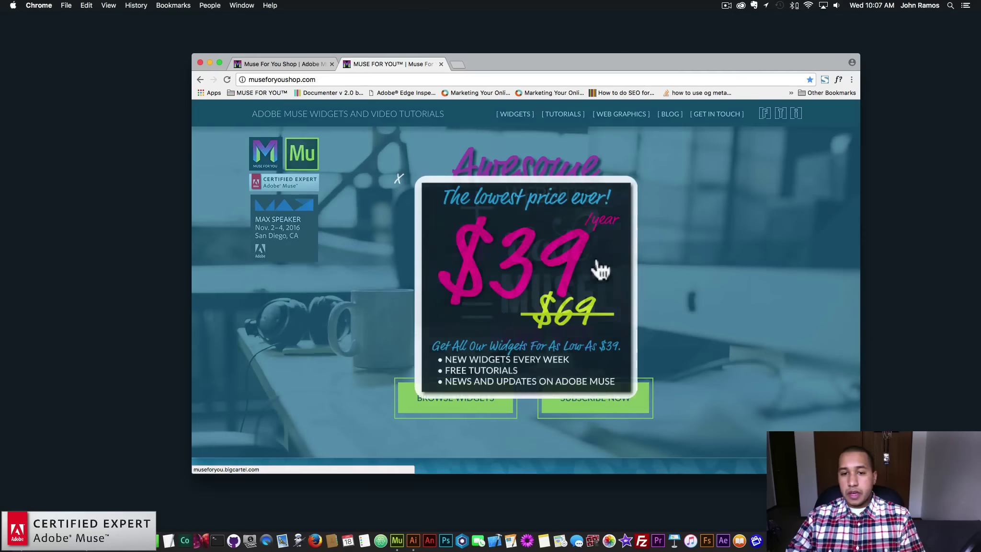
click(531, 277)
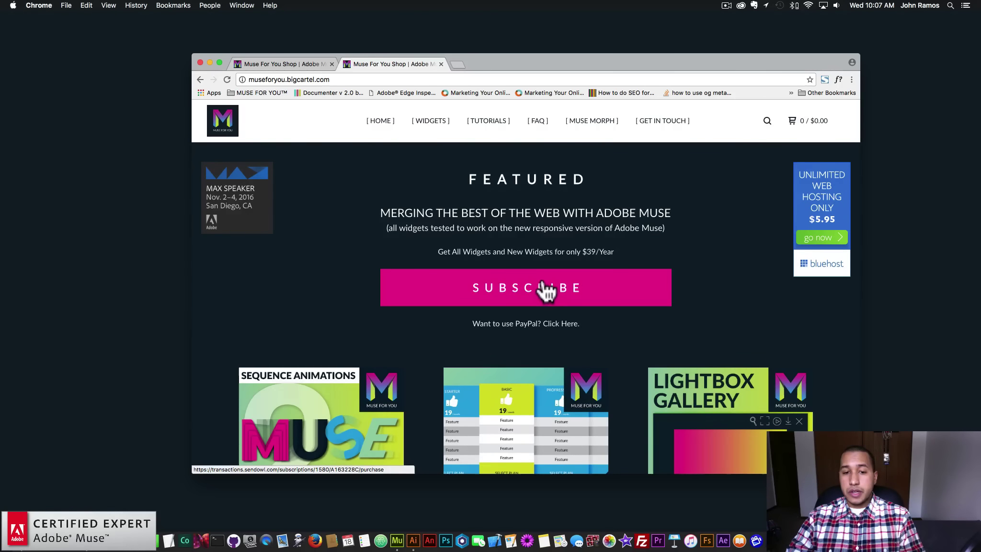
Look over the shop's subscription options and browse the featured widgets
scroll(544, 289, down, 2)
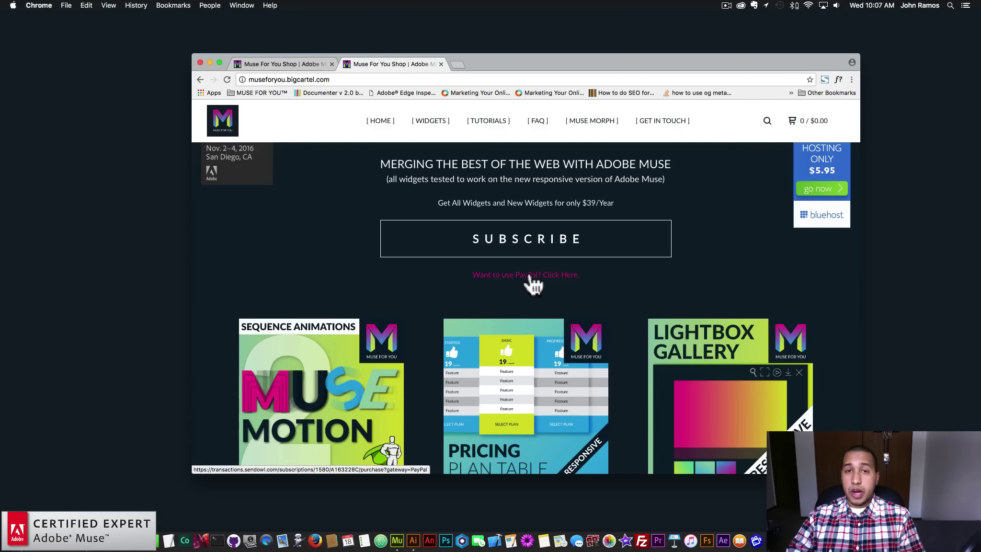
scroll(533, 286, down, 10)
scroll(534, 286, down, 15)
scroll(534, 286, down, 15)
scroll(533, 286, up, 20)
scroll(533, 286, down, 20)
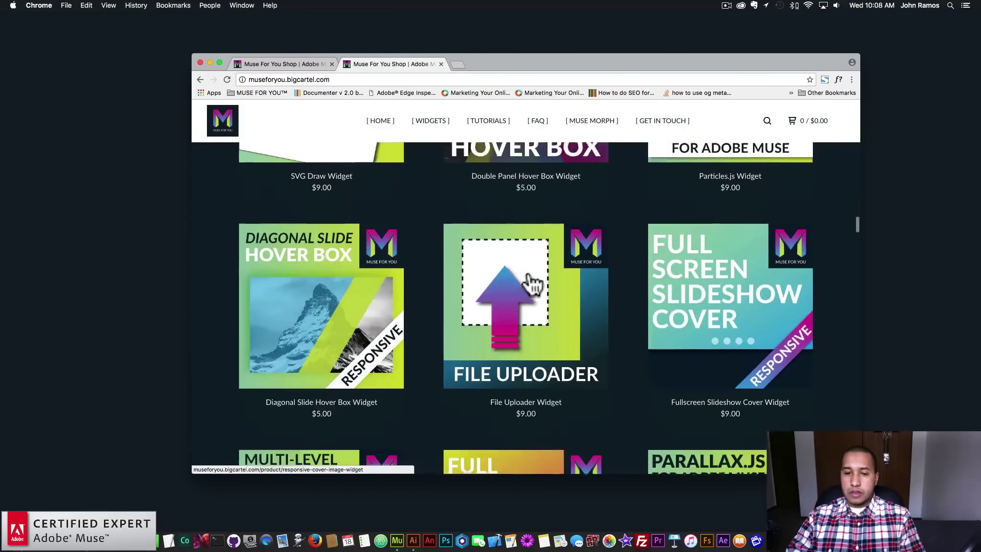
Search the shop page for "side slide" to locate the Side Slide Menu Widget
key(super+f)
text(side)
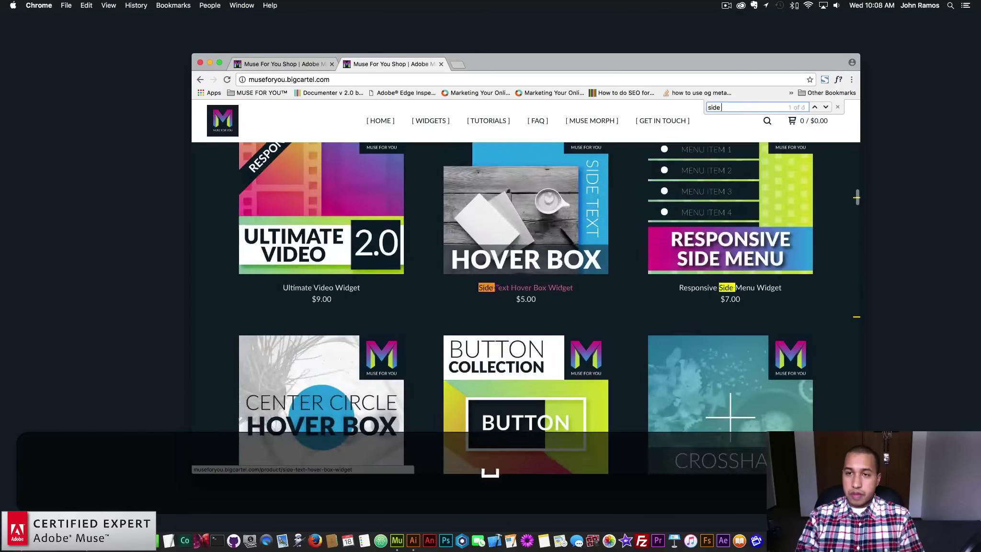
text( slide)
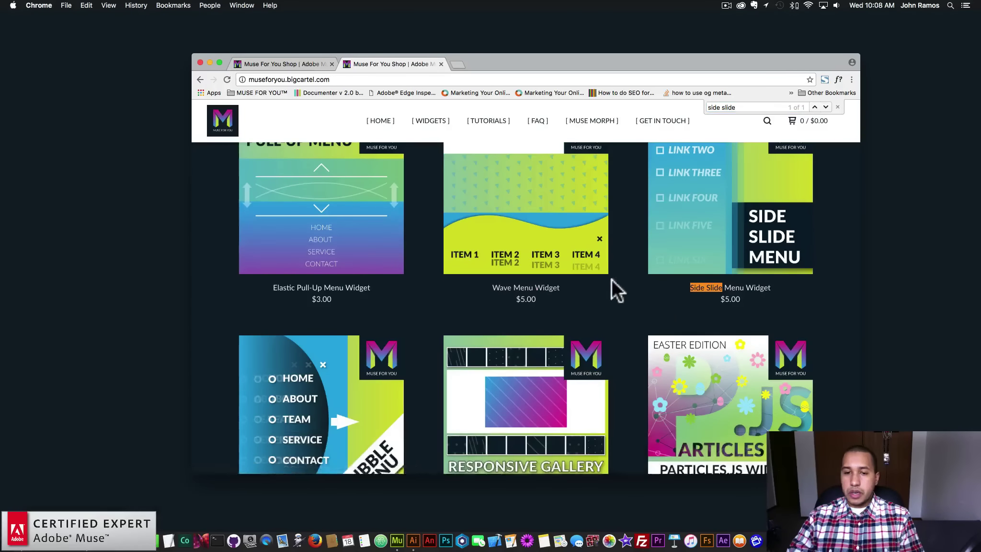
Browse the widget catalogue for the menu widgets, including Elastic, Wave, Side Slide and Bubble Menu
scroll(619, 289, up, 2)
scroll(398, 300, down, 6)
scroll(385, 304, up, 7)
scroll(385, 304, up, 20)
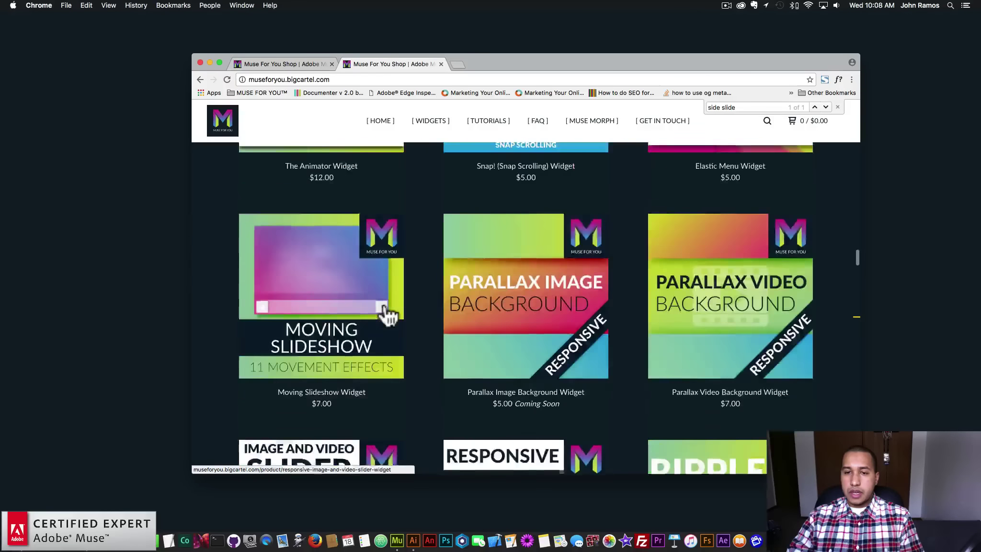
scroll(389, 315, up, 12)
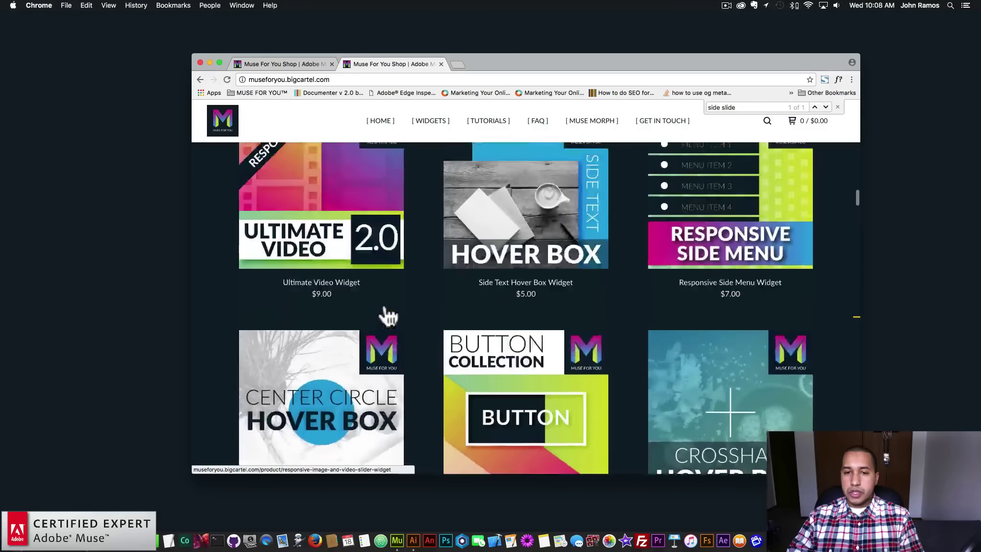
scroll(389, 315, up, 15)
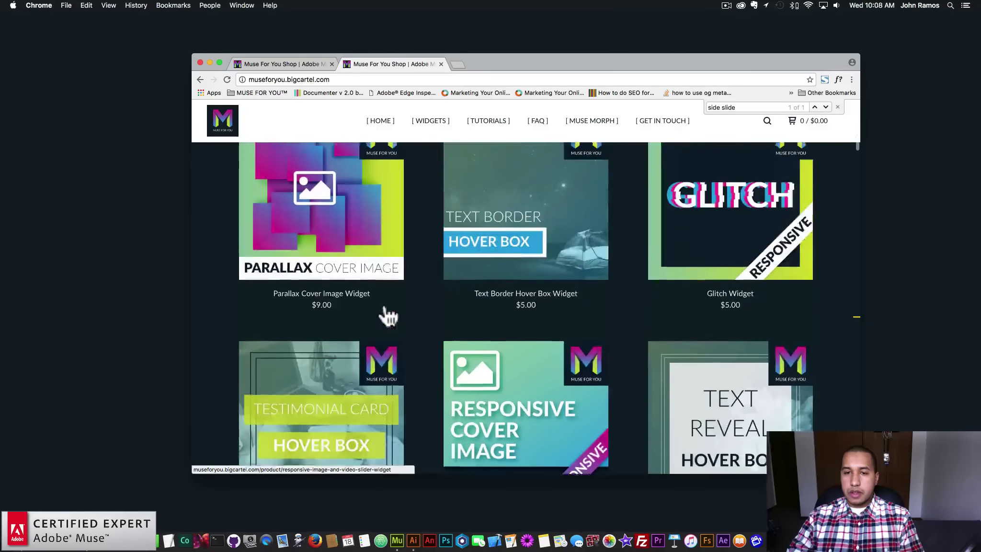
scroll(389, 315, up, 15)
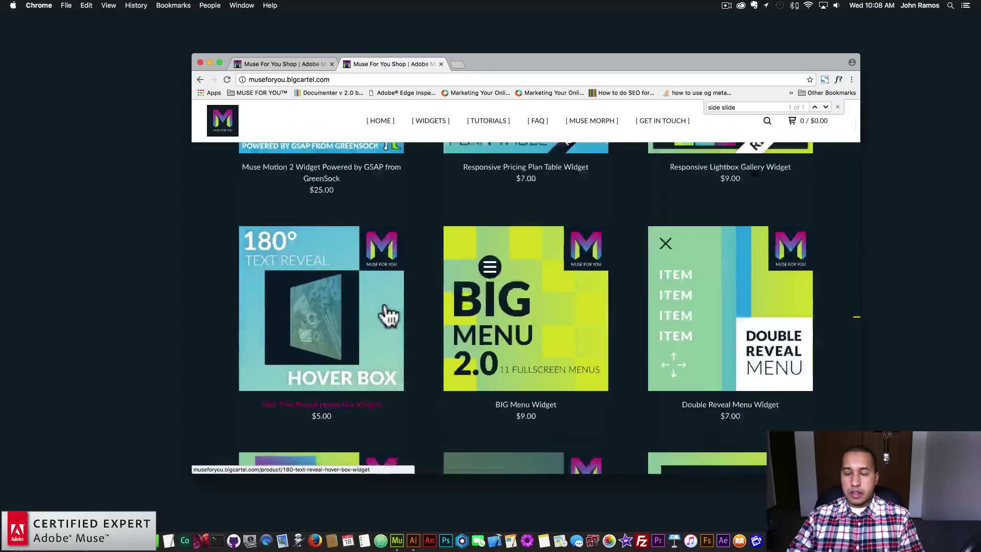
scroll(389, 315, down, 15)
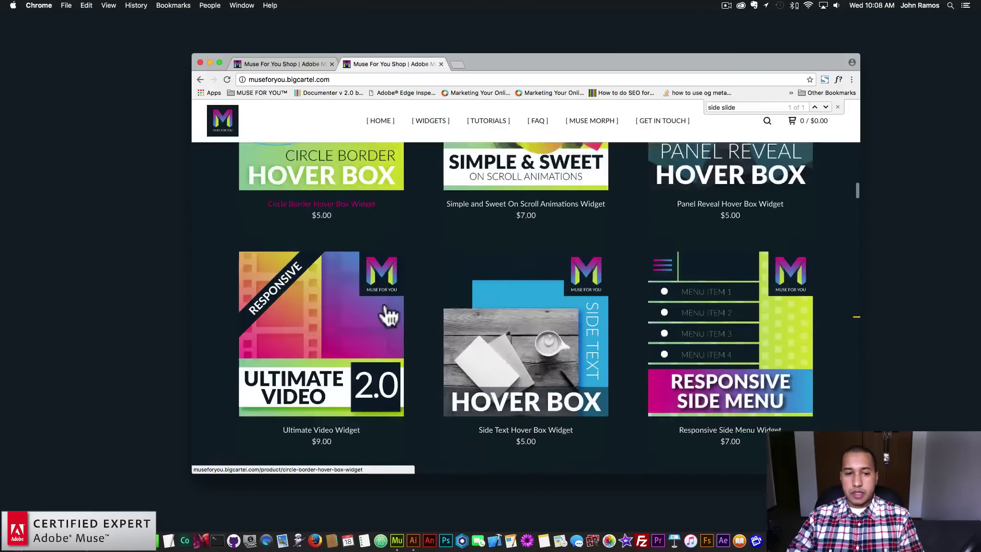
scroll(389, 314, down, 15)
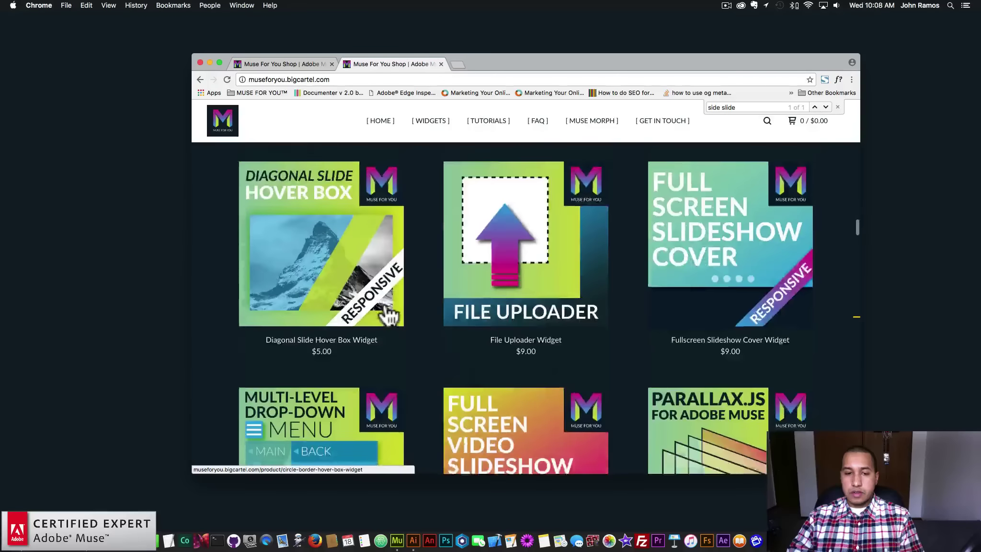
scroll(389, 314, down, 5)
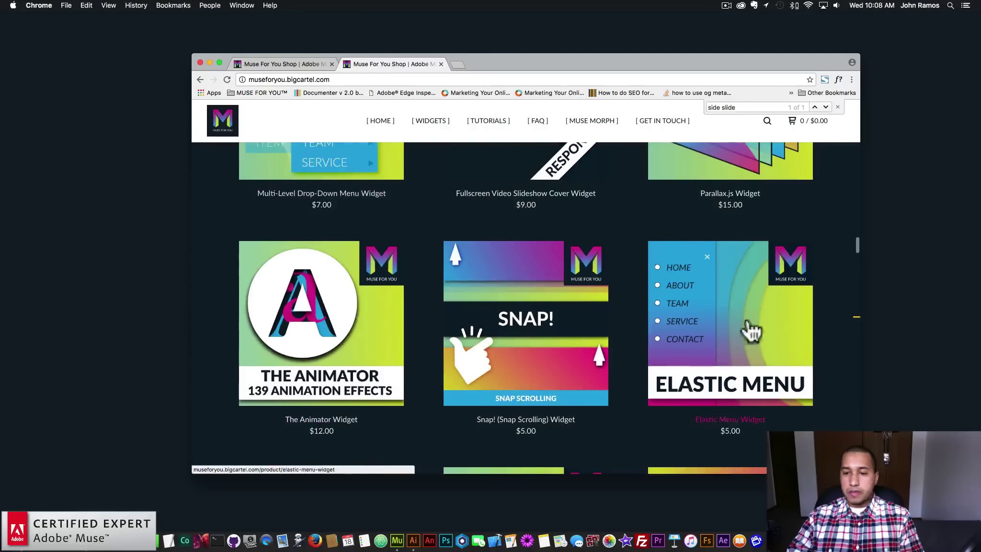
scroll(769, 340, down, 8)
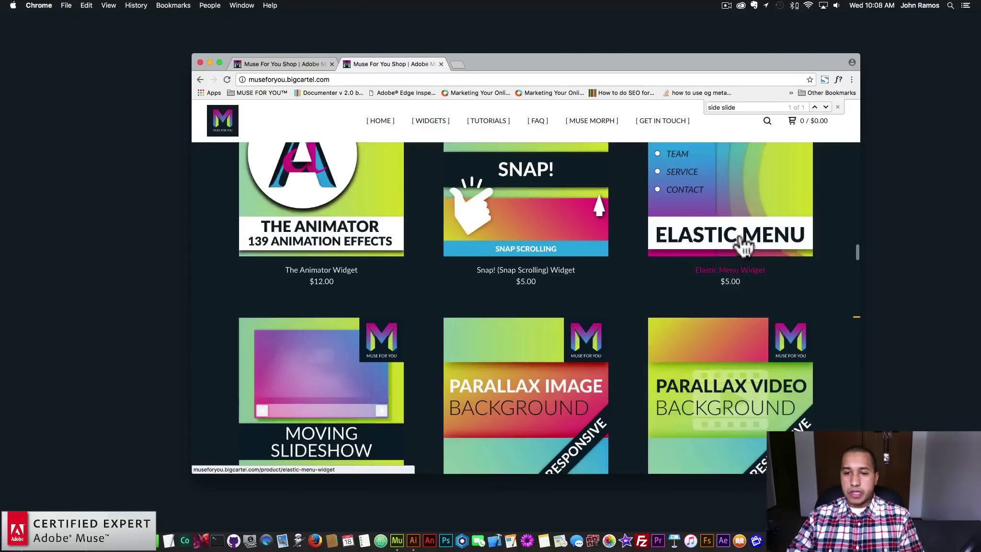
scroll(717, 271, down, 17)
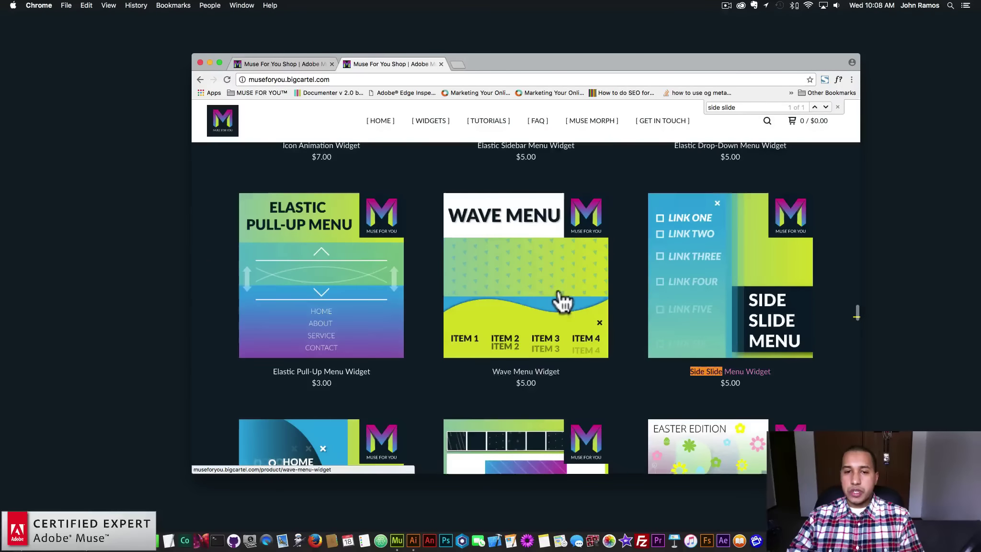
scroll(552, 300, down, 3)
scroll(296, 408, down, 2)
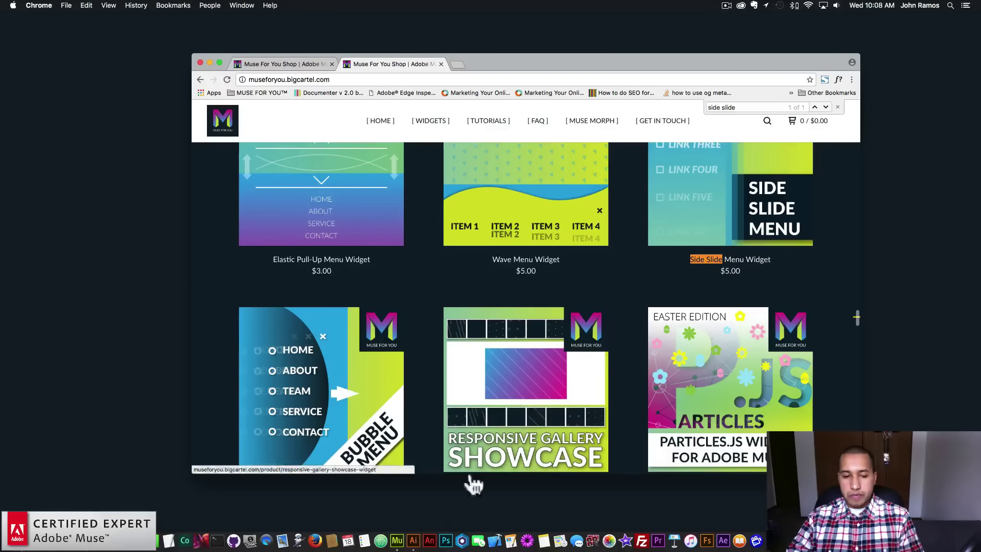
Switch to Adobe Muse, deselect the purple rectangle, and preview the Home page in the browser
click(391, 539)
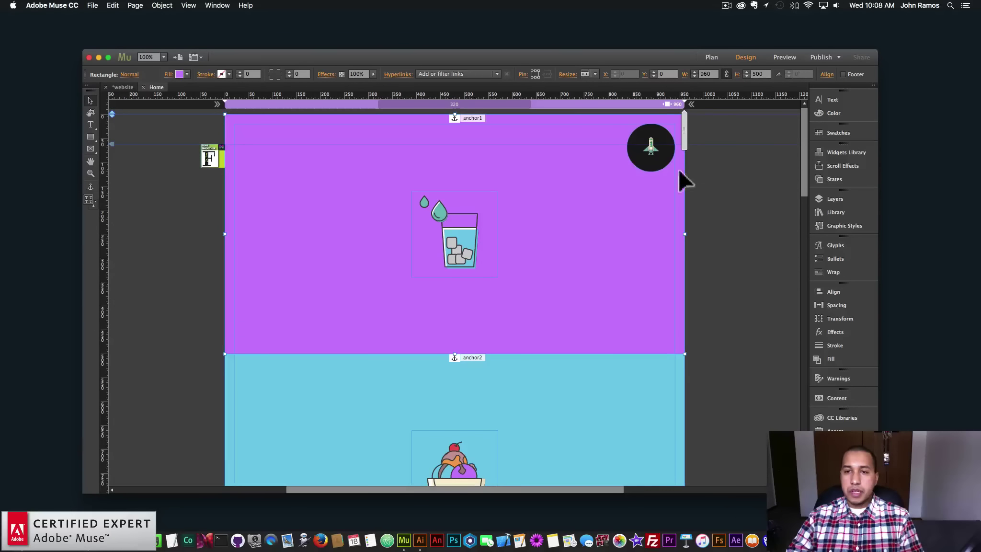
click(756, 188)
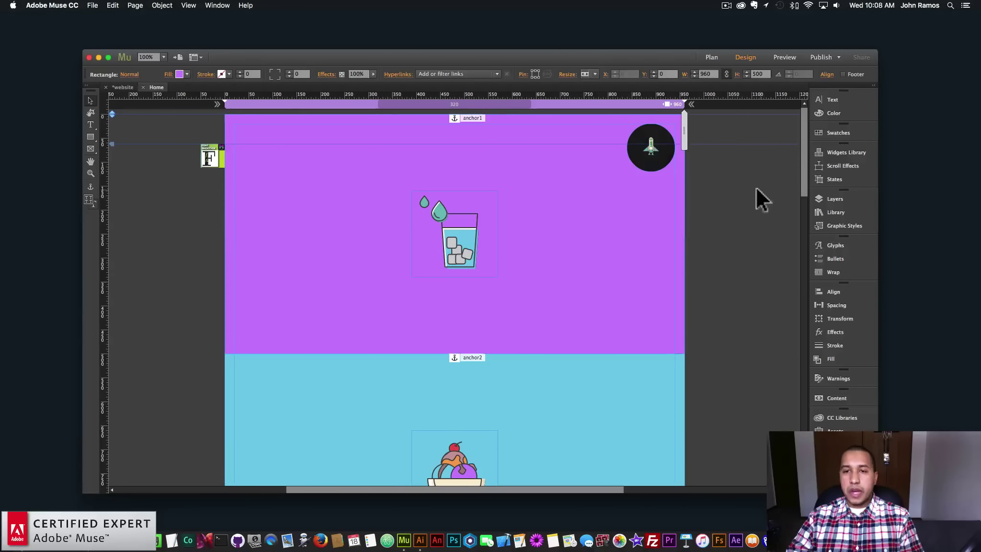
click(91, 6)
click(135, 158)
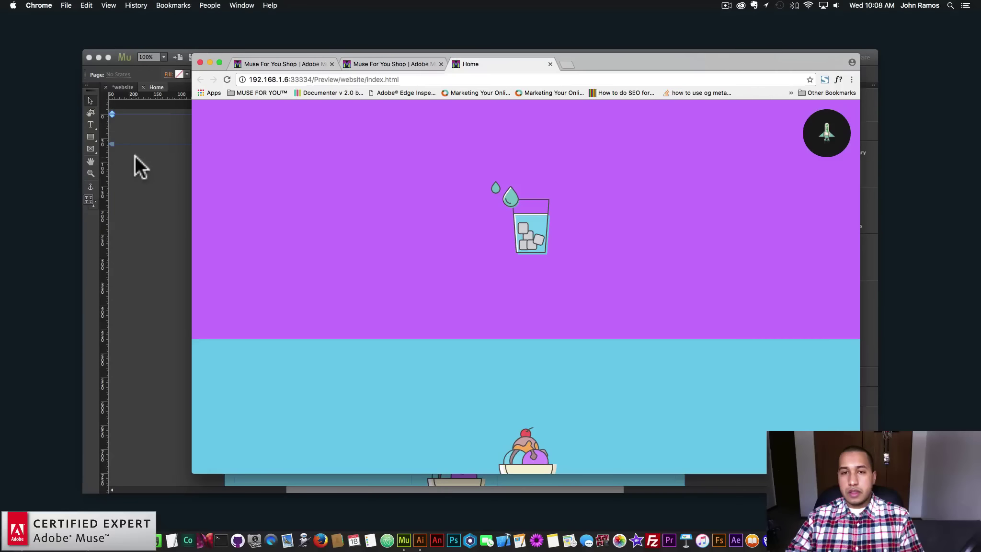
Test the side slide menu in the preview by opening, closing and reopening it, and following its link to anchor6
click(828, 133)
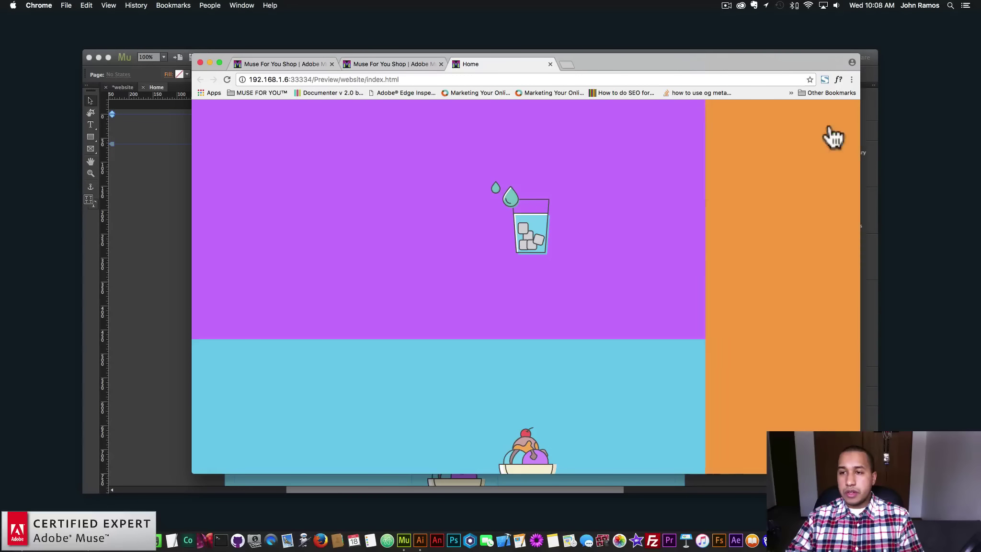
click(828, 140)
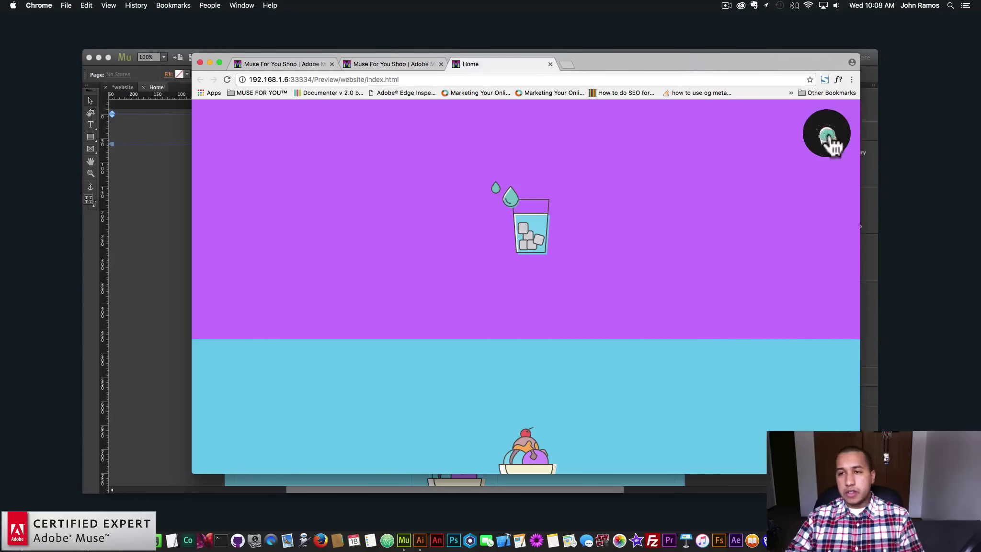
click(828, 140)
click(778, 287)
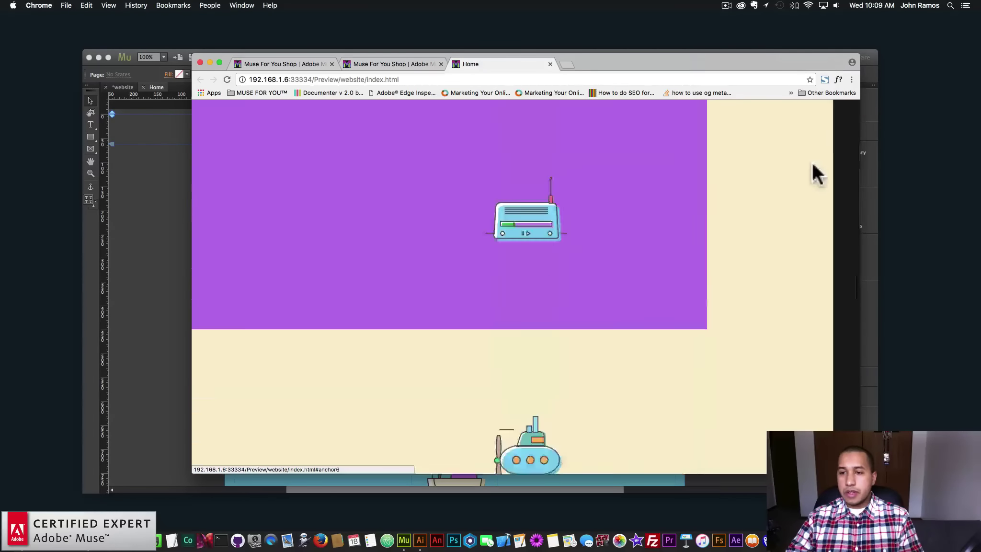
Reopen the side menu in the preview, follow its Section 1 link, and return to Adobe Muse
click(830, 143)
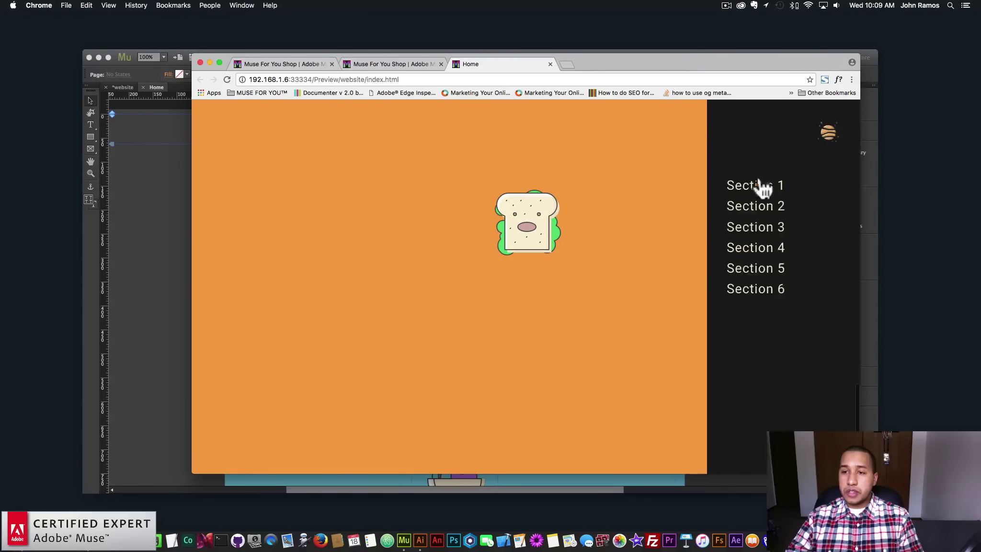
click(762, 183)
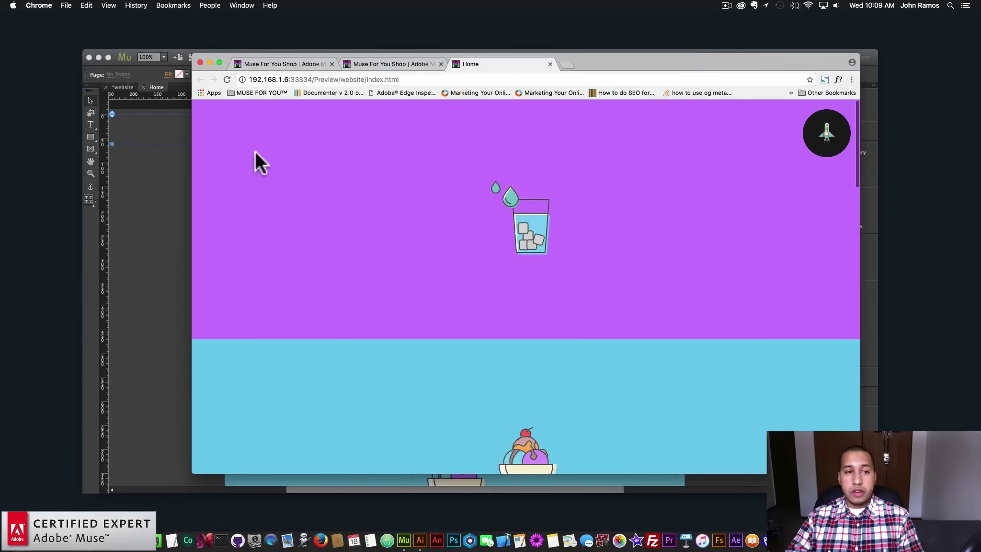
click(166, 174)
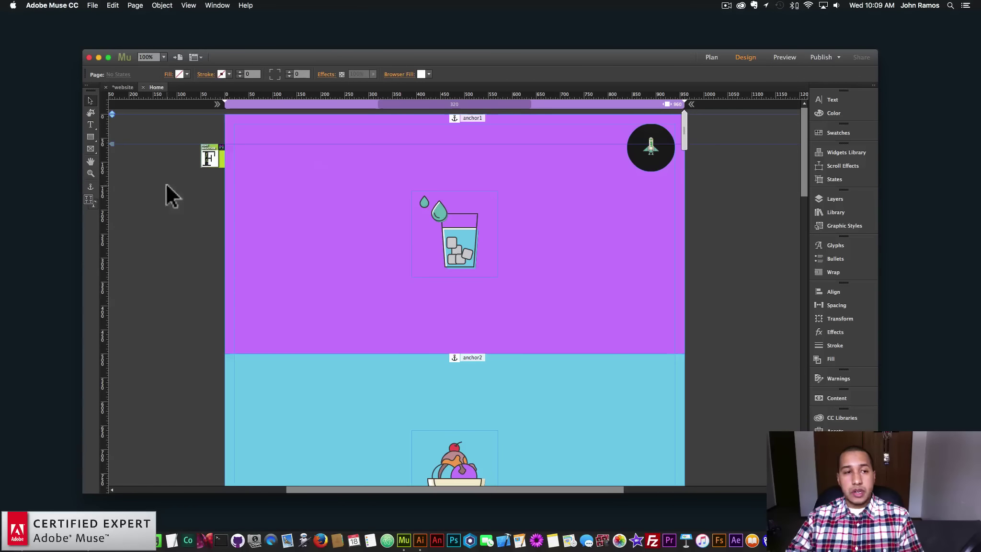
click(91, 6)
click(690, 221)
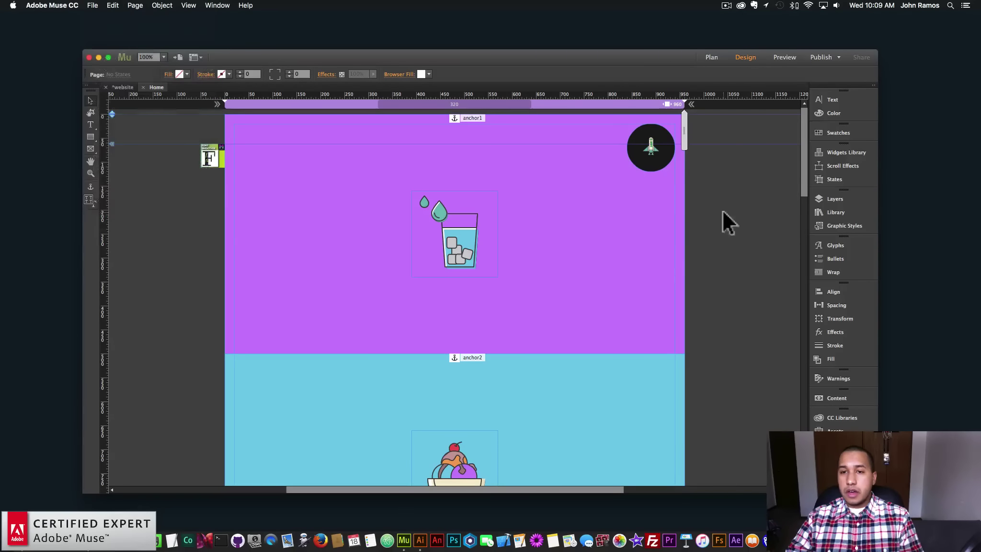
Delete the Double Reveal Menu rocket widget and the black circle behind it from the Home page
click(654, 158)
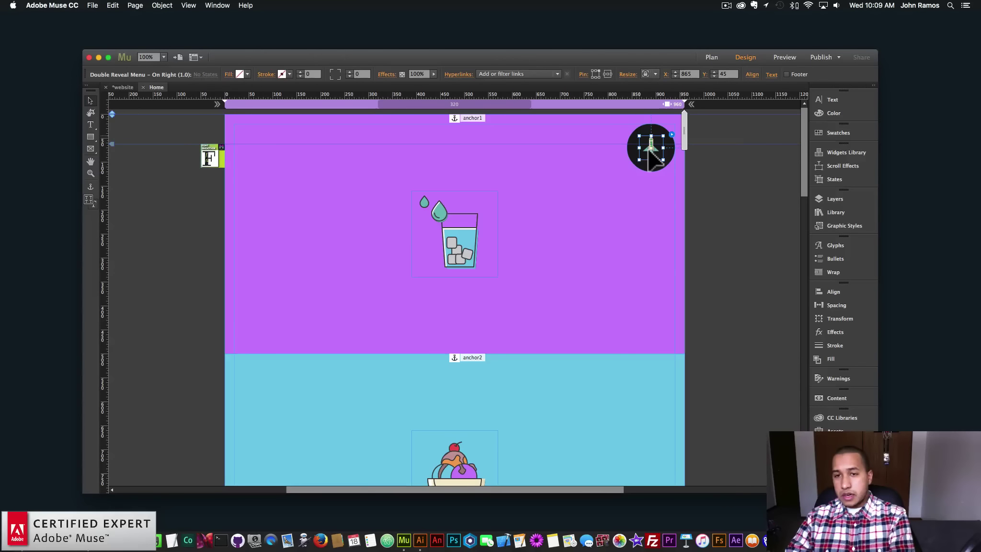
key(BackSpace)
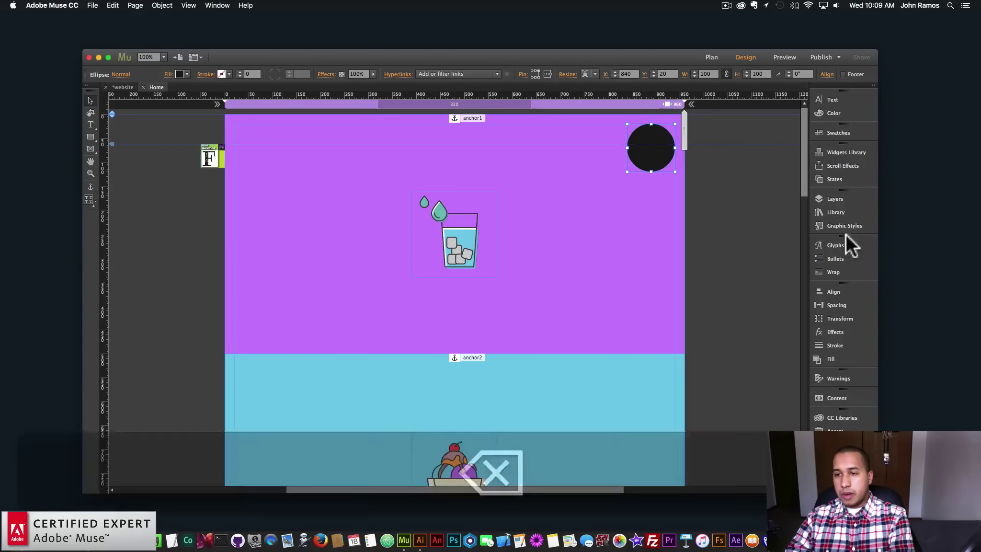
click(842, 197)
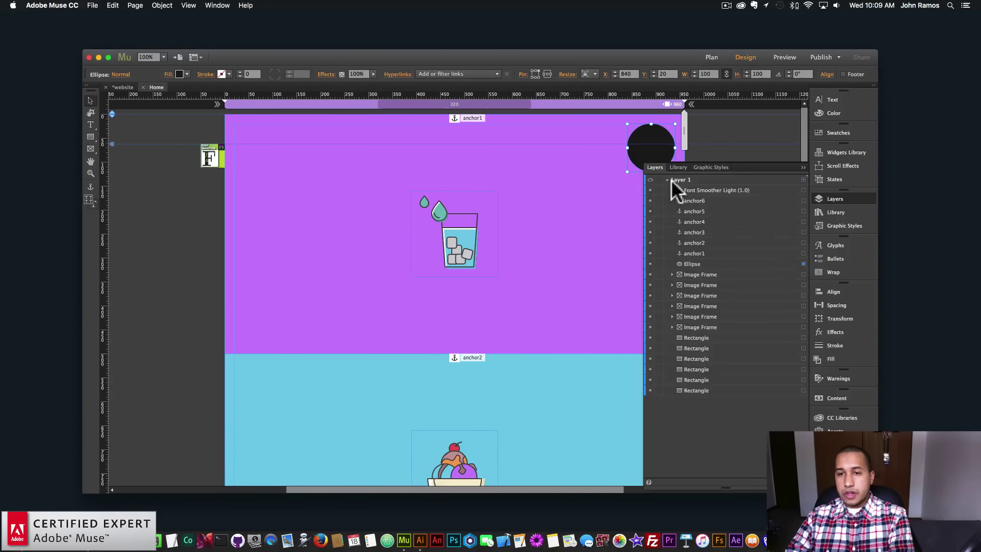
key(BackSpace)
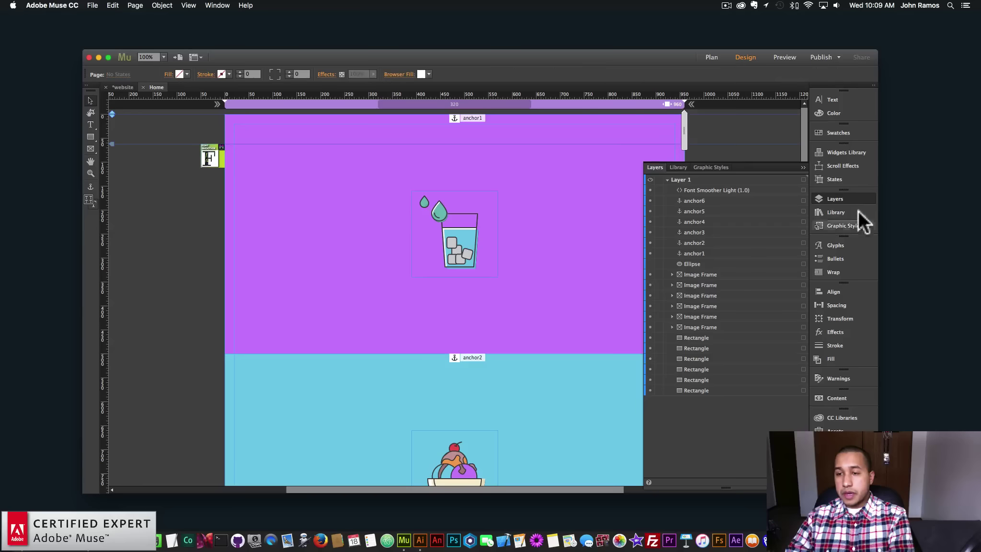
click(853, 197)
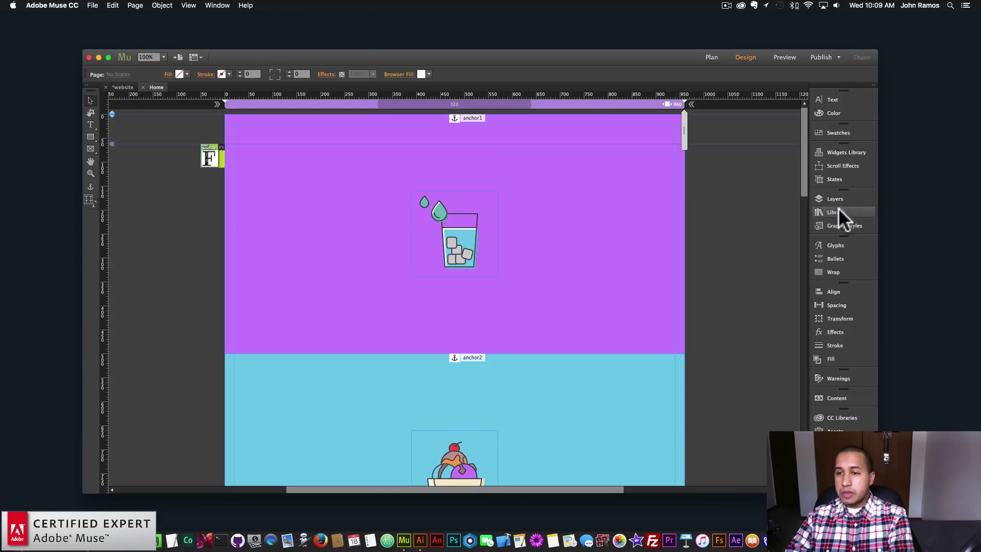
Find the Side Slide Menu Widget 1.3 in the library and place it in the page's upper-right corner at X 890, Y 20
click(822, 210)
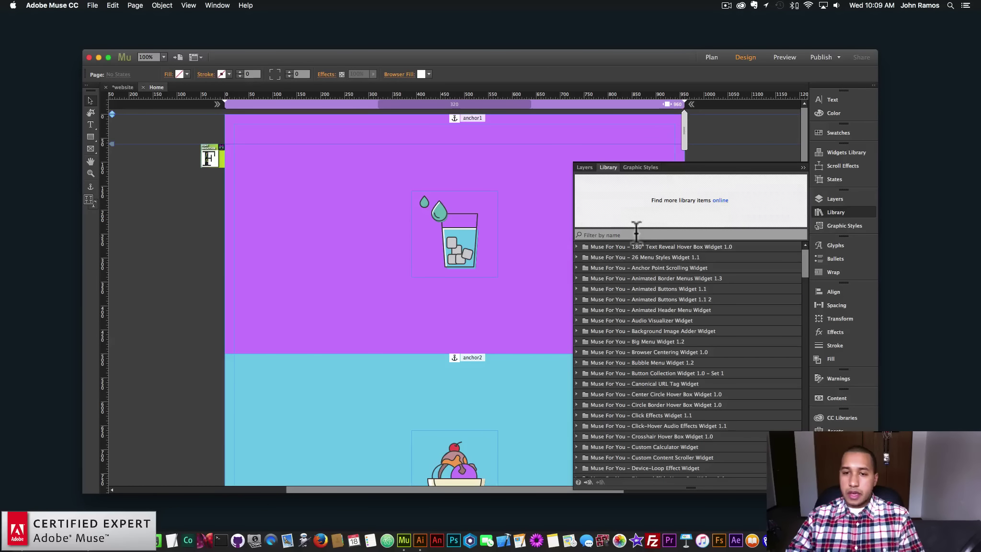
text(side slid)
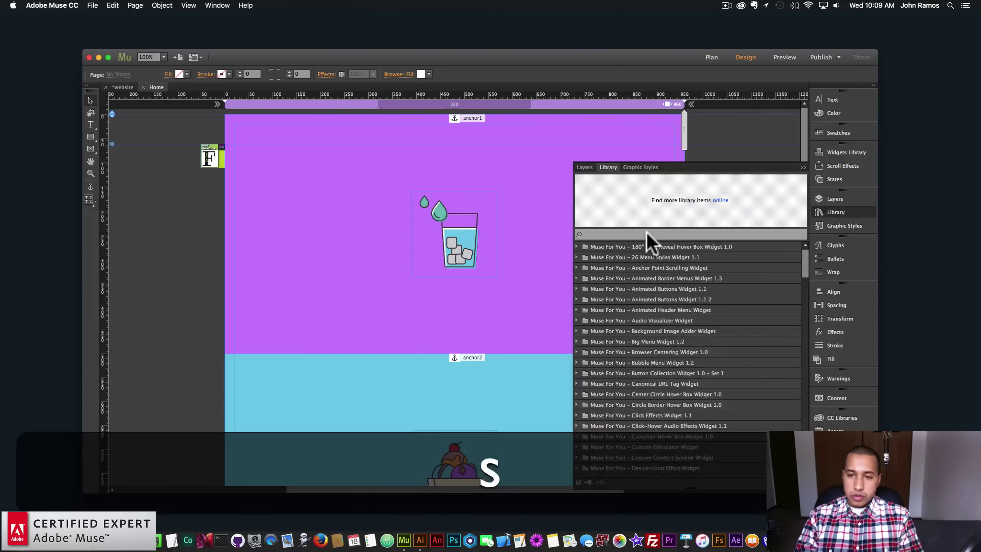
text(e me)
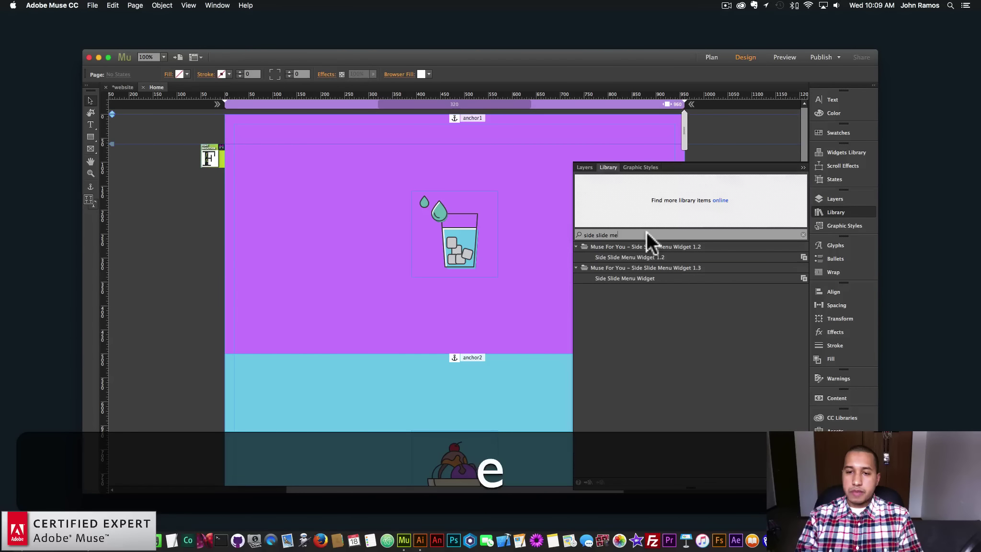
drag(626, 277, 570, 120)
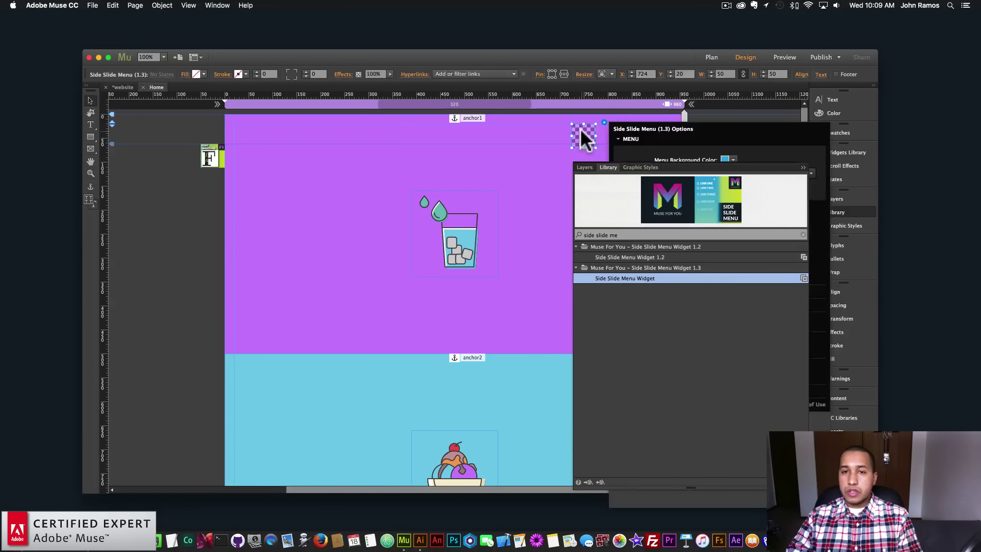
click(858, 212)
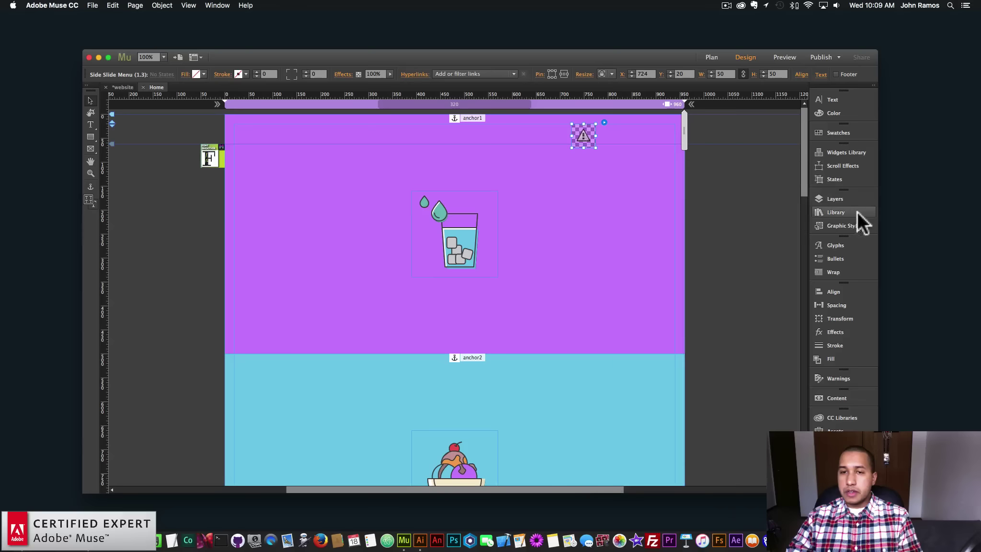
drag(583, 132, 586, 140)
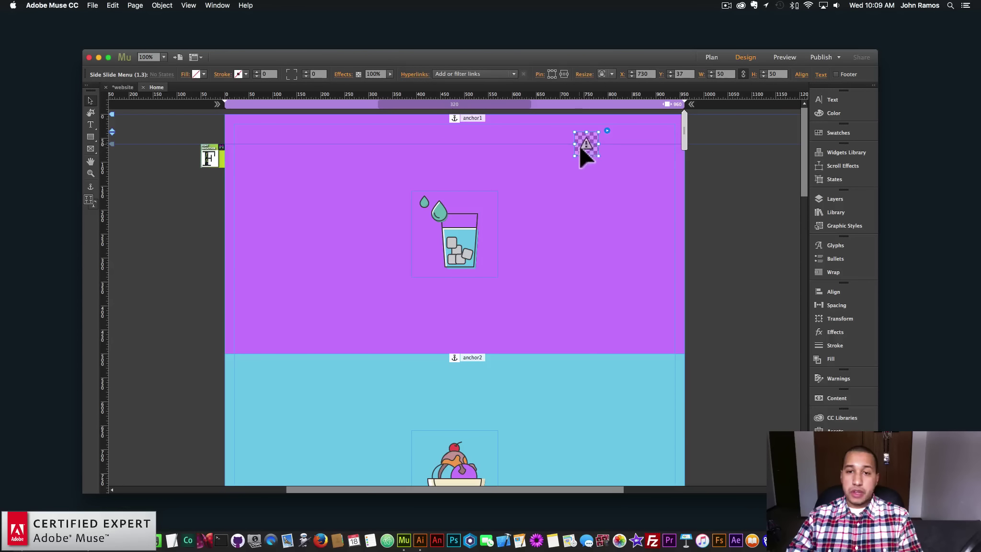
drag(586, 144, 642, 136)
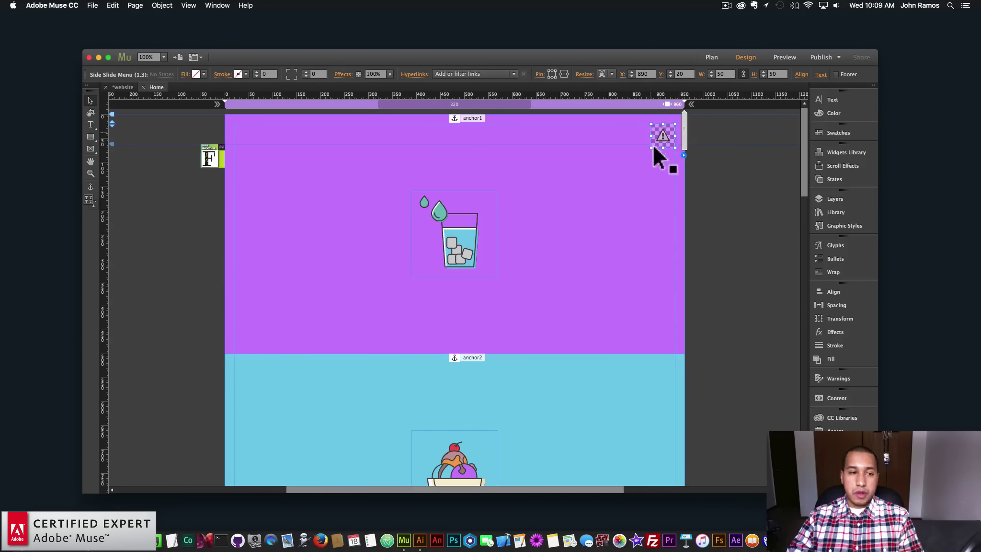
Open the Side Slide Menu widget's options and review the information on linking pages and anchor points
click(684, 155)
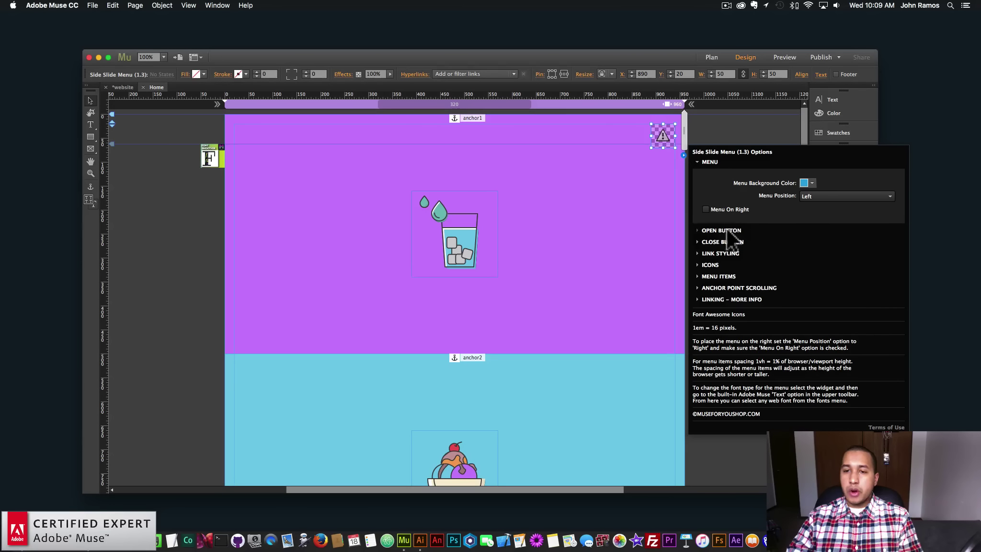
click(737, 300)
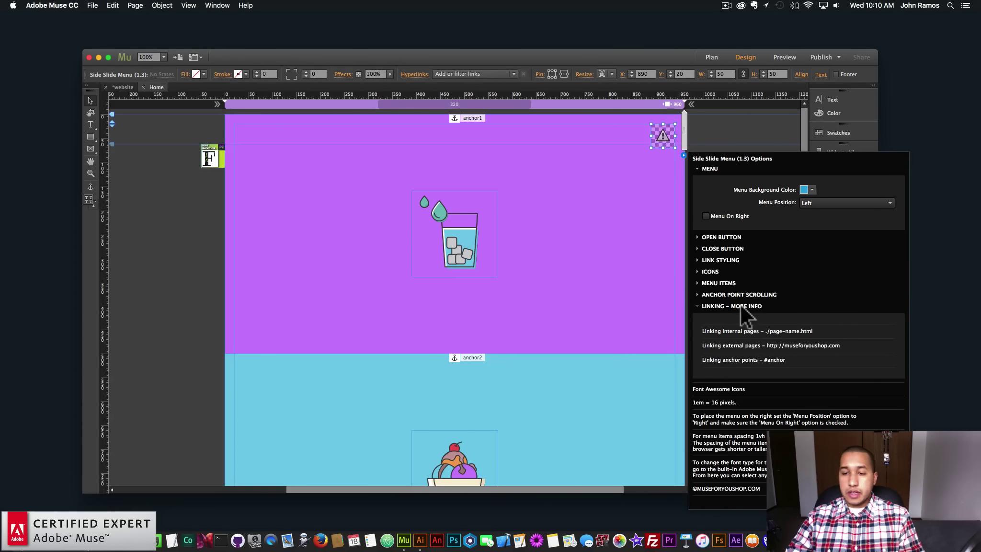
click(741, 307)
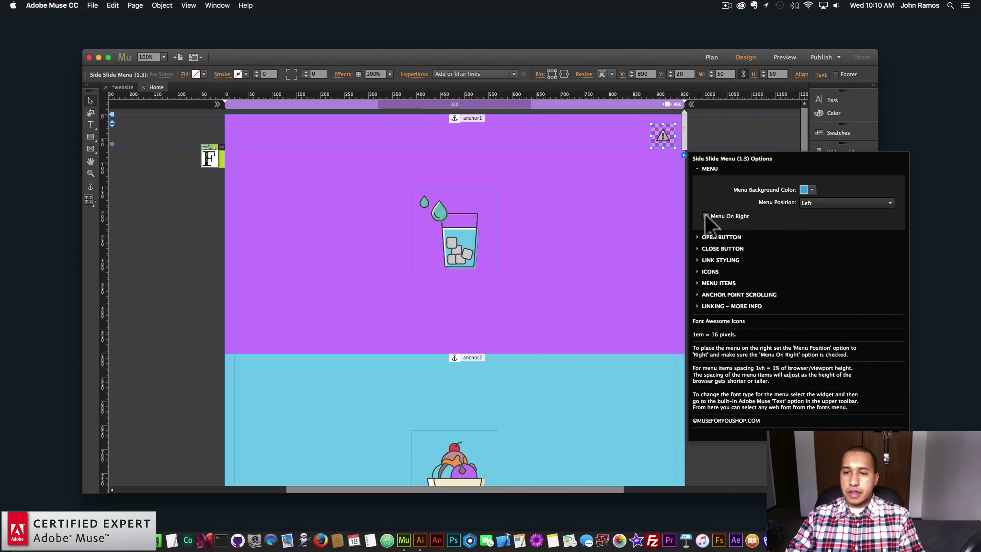
Set the widget's Menu Position to Right and enable Menu On Right
click(816, 200)
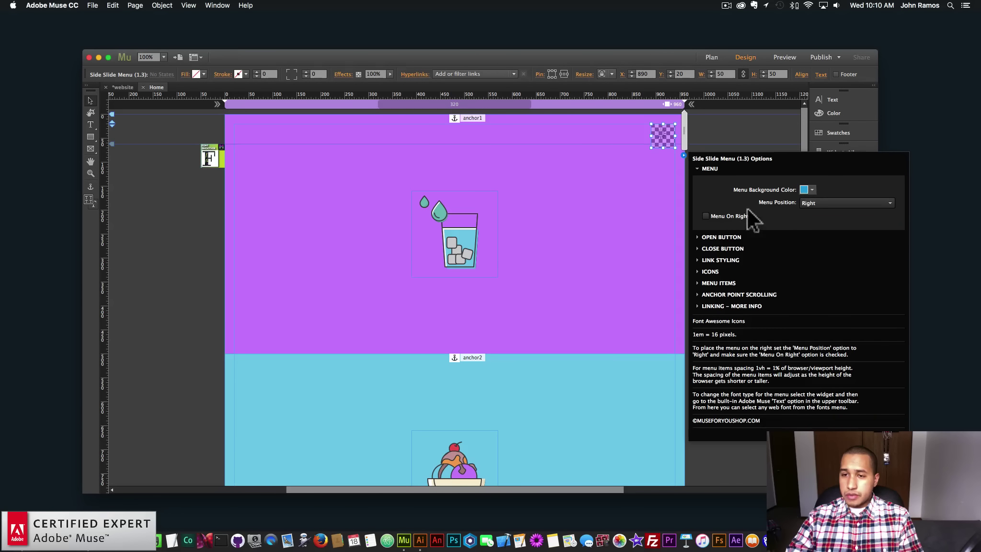
click(706, 216)
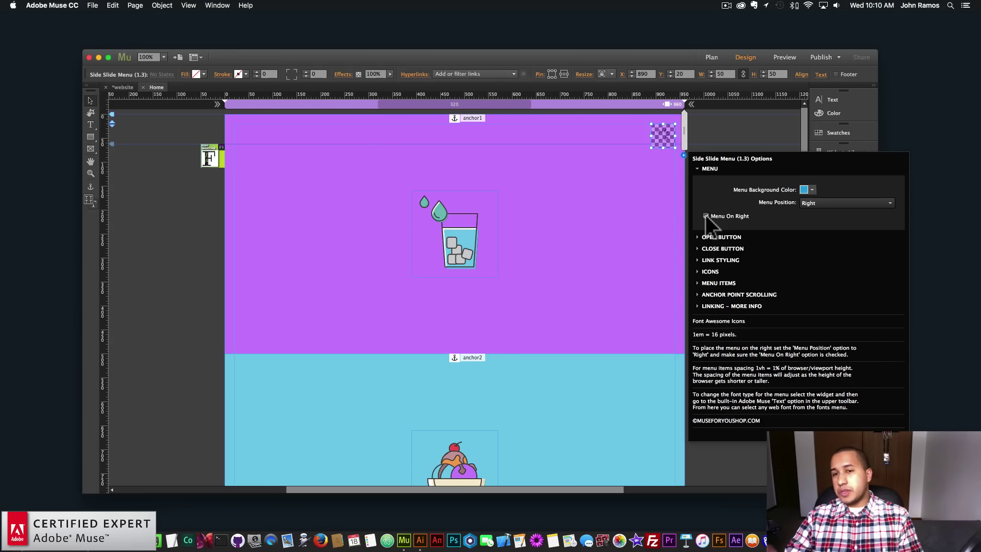
Disable Menu On Right, set the Menu Position to Left, and move the widget to the page's upper-left corner at X 20, Y 20
click(708, 218)
click(813, 204)
click(812, 213)
drag(663, 135, 244, 132)
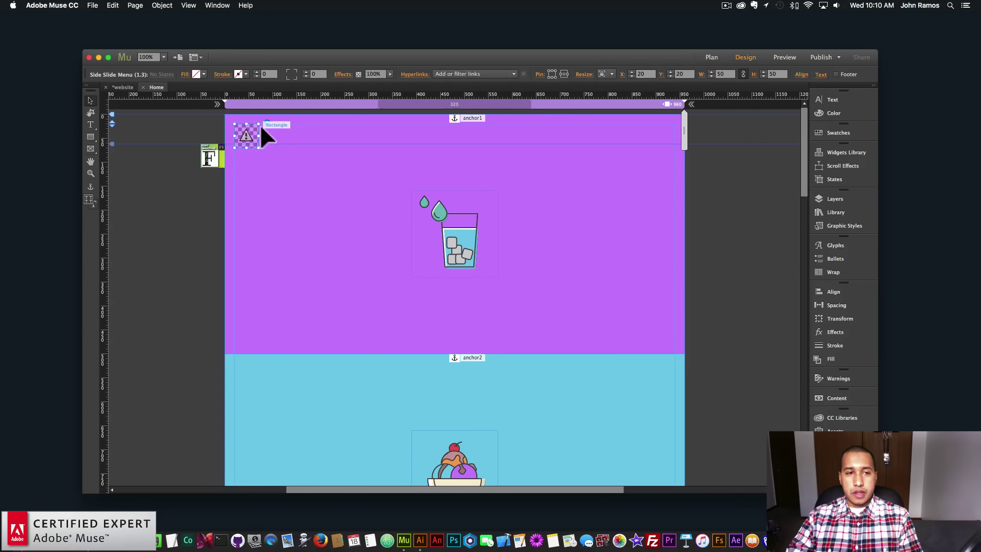
Use open-icon-1.svg from the icons folder as the menu widget's open button image
click(267, 125)
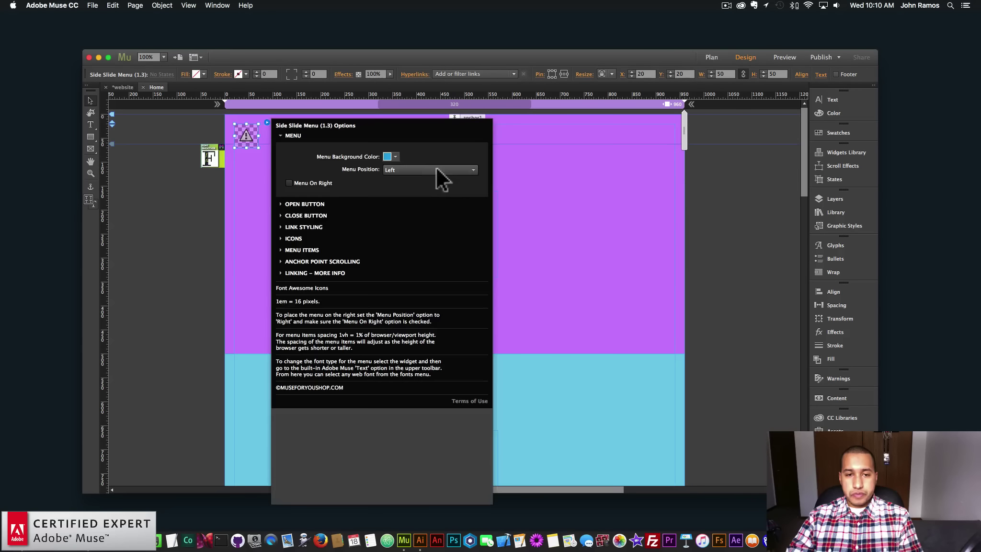
click(301, 202)
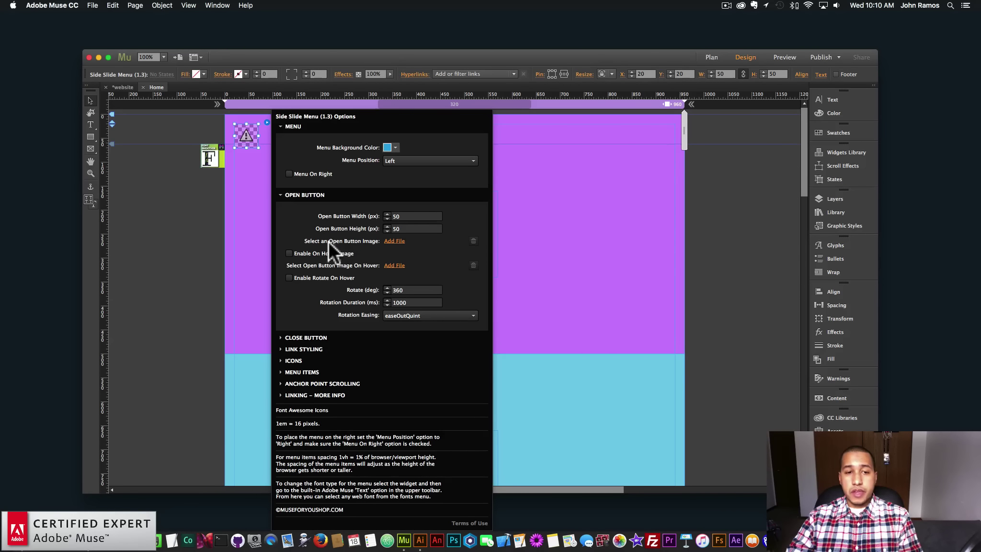
click(395, 241)
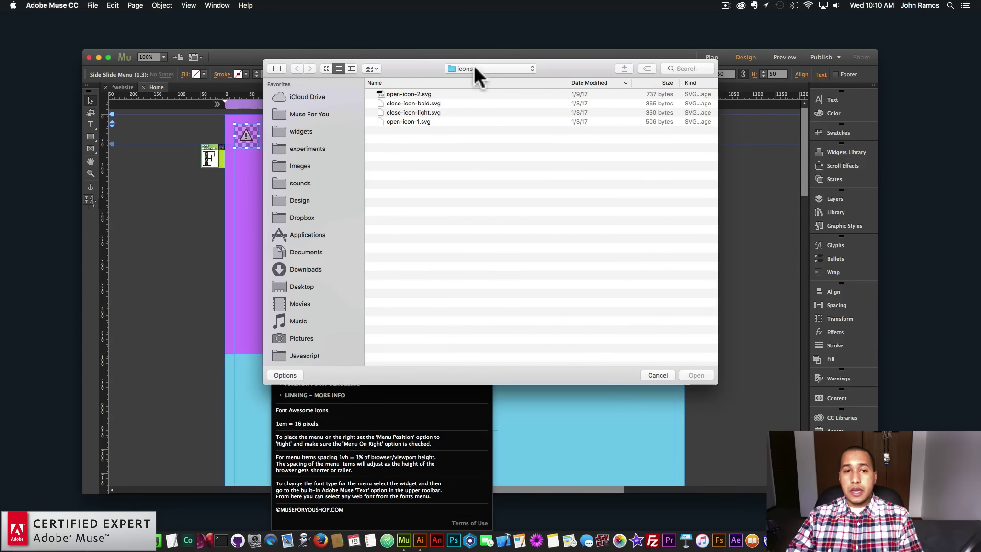
click(327, 69)
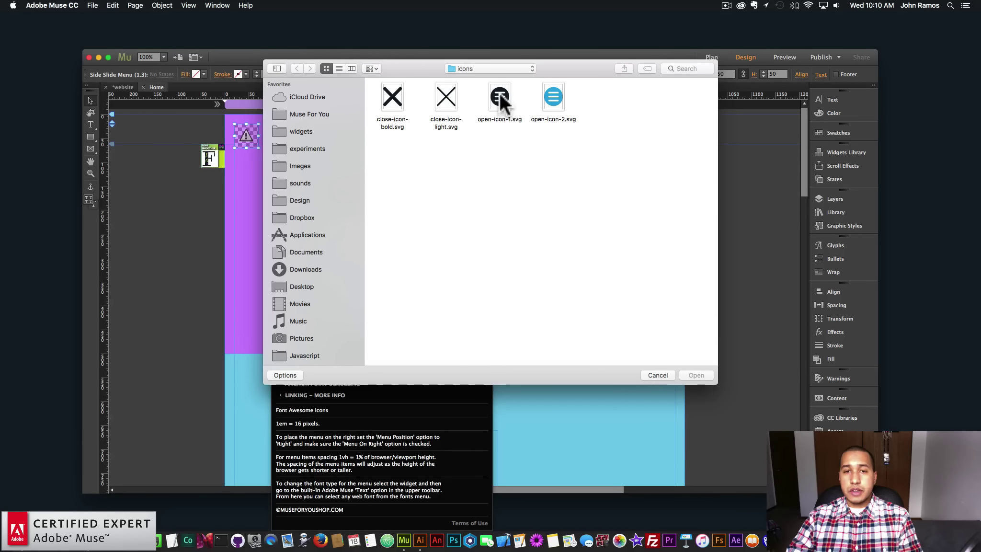
double_click(500, 93)
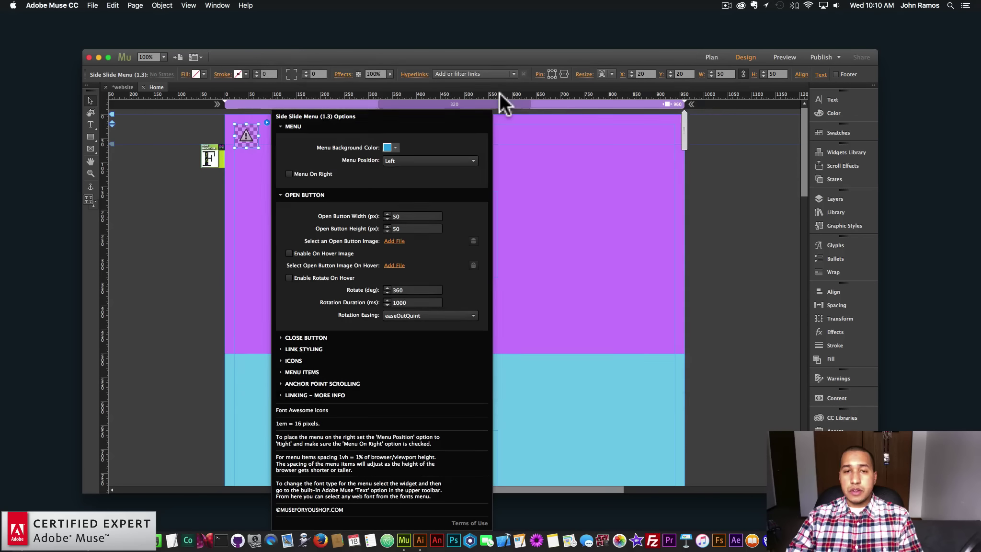
Enable the open button's hover image and use open-icon-2.svg for it
click(289, 251)
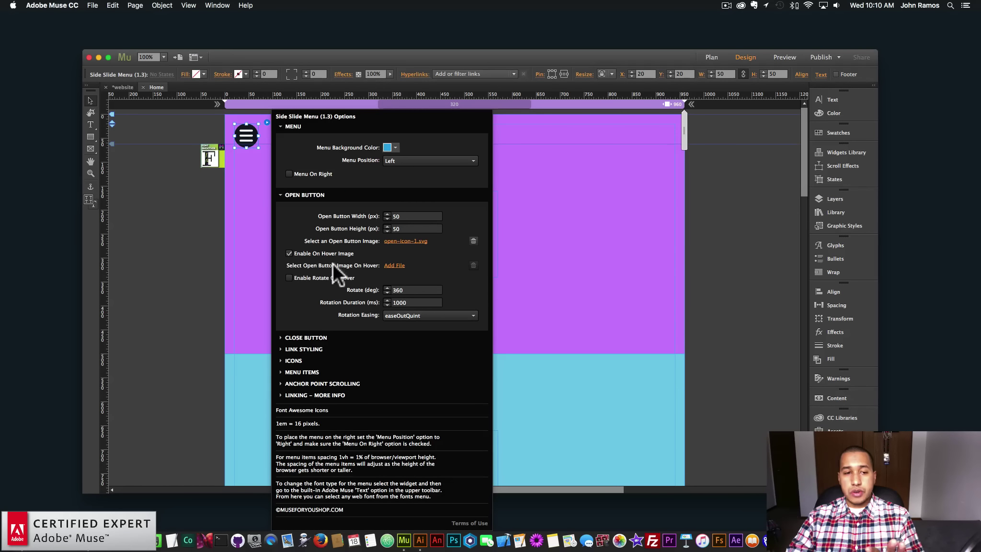
click(393, 266)
click(551, 94)
double_click(551, 95)
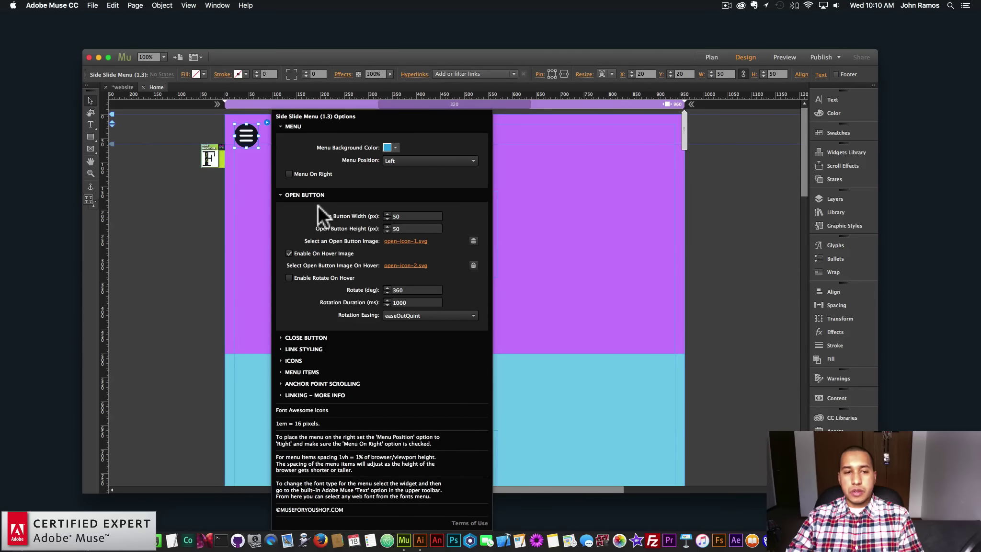
click(312, 193)
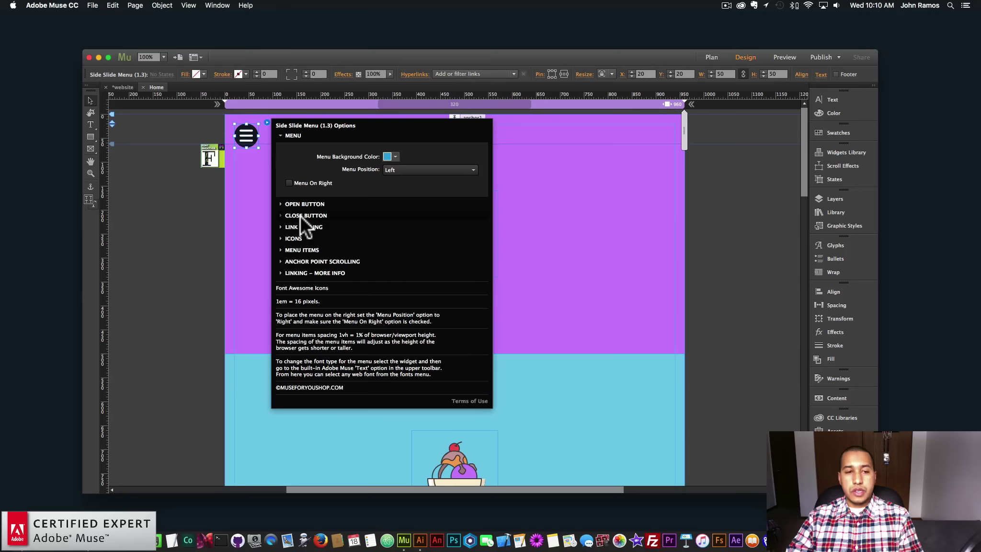
Use close-icon-light.svg as the menu widget's close button image
click(299, 216)
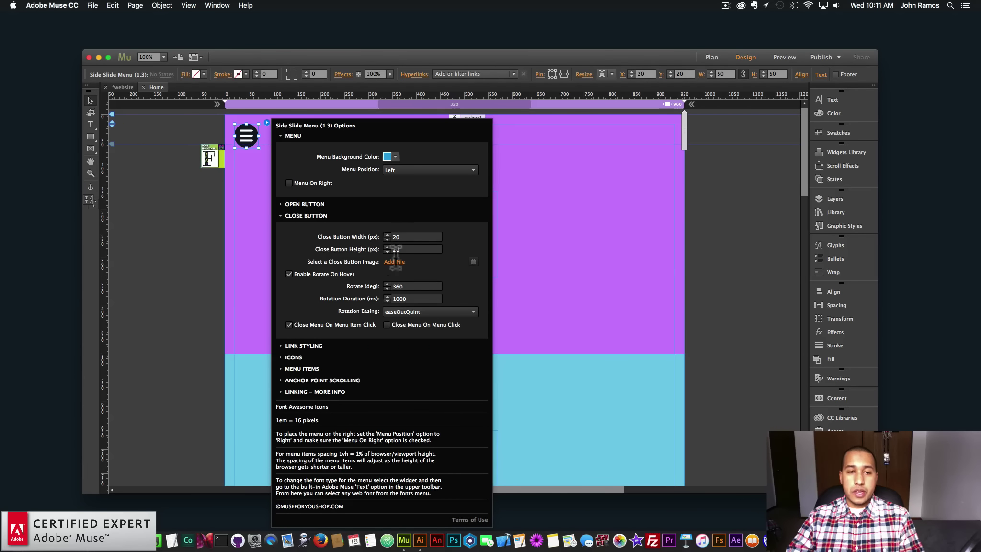
click(395, 262)
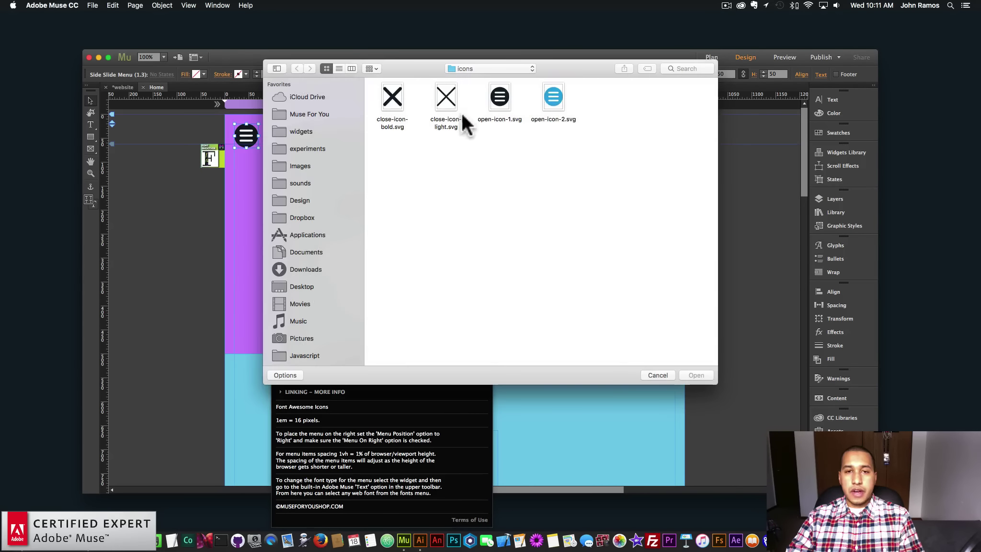
double_click(445, 96)
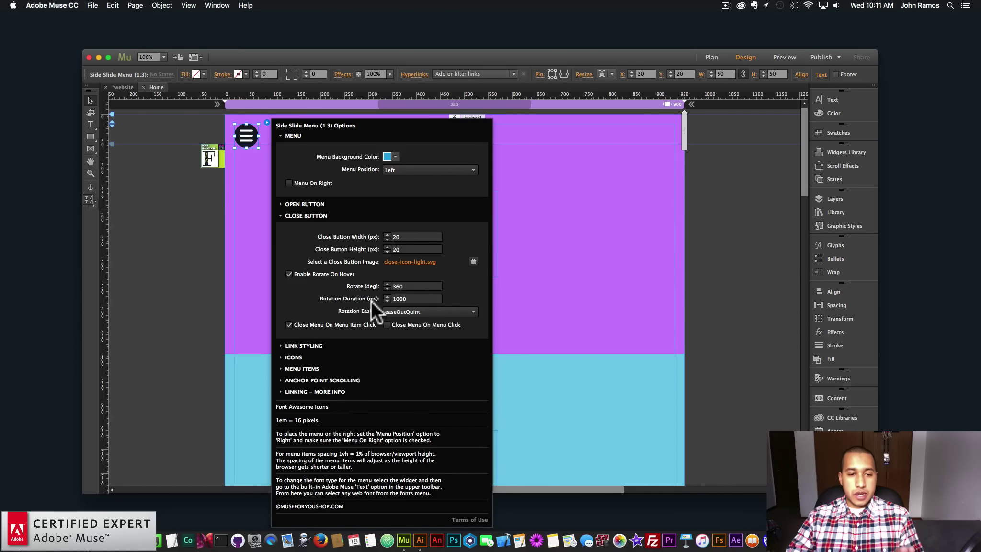
Review the close button's Rotation Duration setting and the available Rotation Easing options without changing them
click(385, 298)
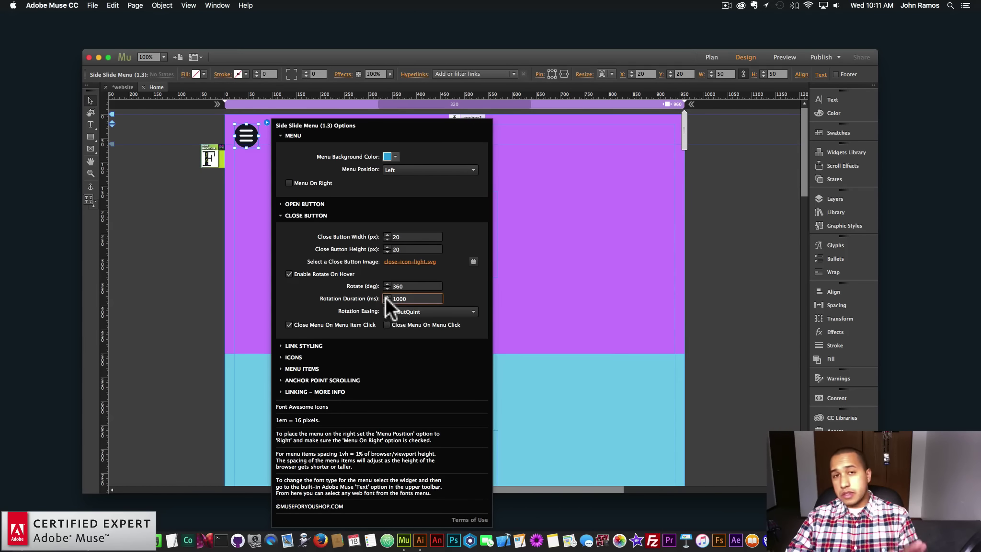
click(411, 311)
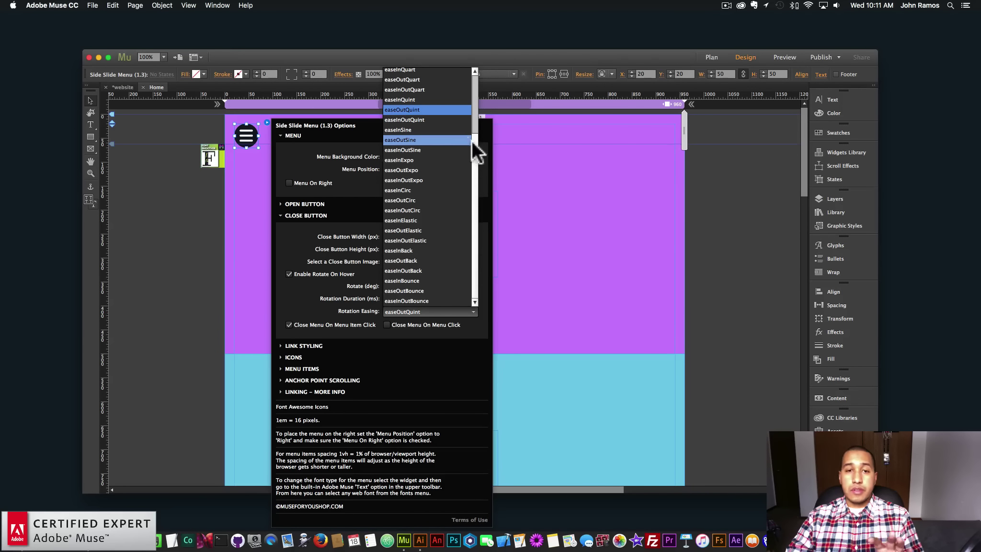
click(350, 233)
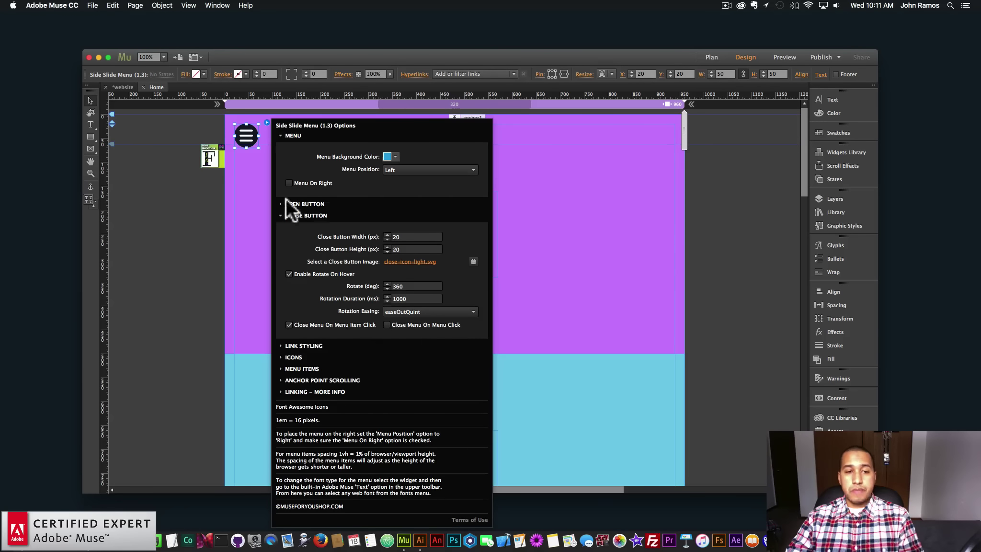
In the menu widget's link styling, set the font size to 1.3 em and the menu item decoration on hover to Line Through
click(298, 213)
click(298, 225)
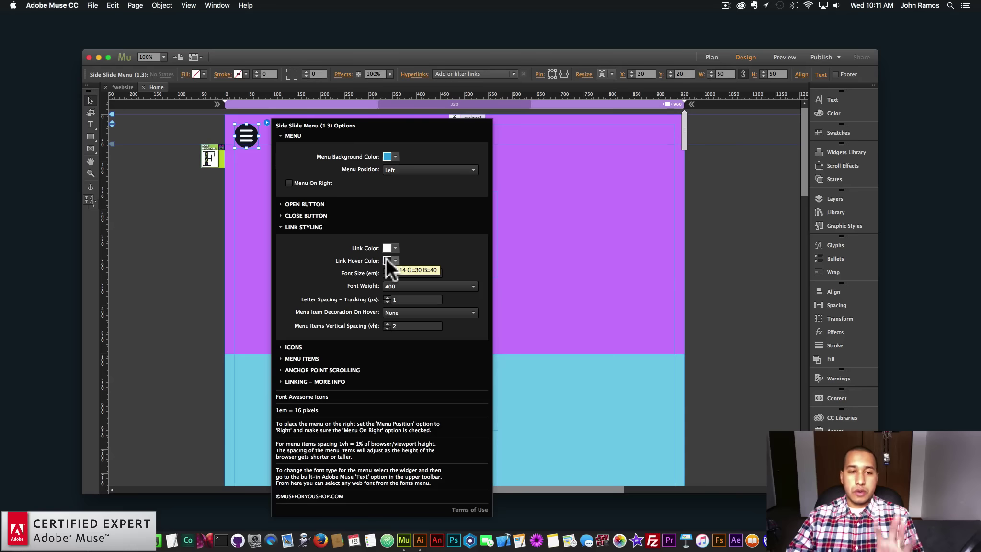
click(404, 273)
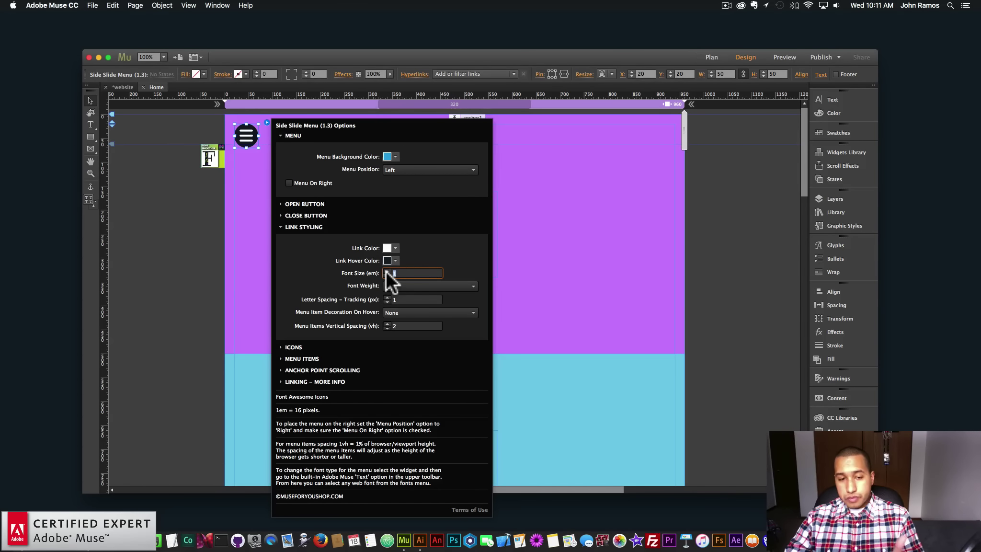
text(2)
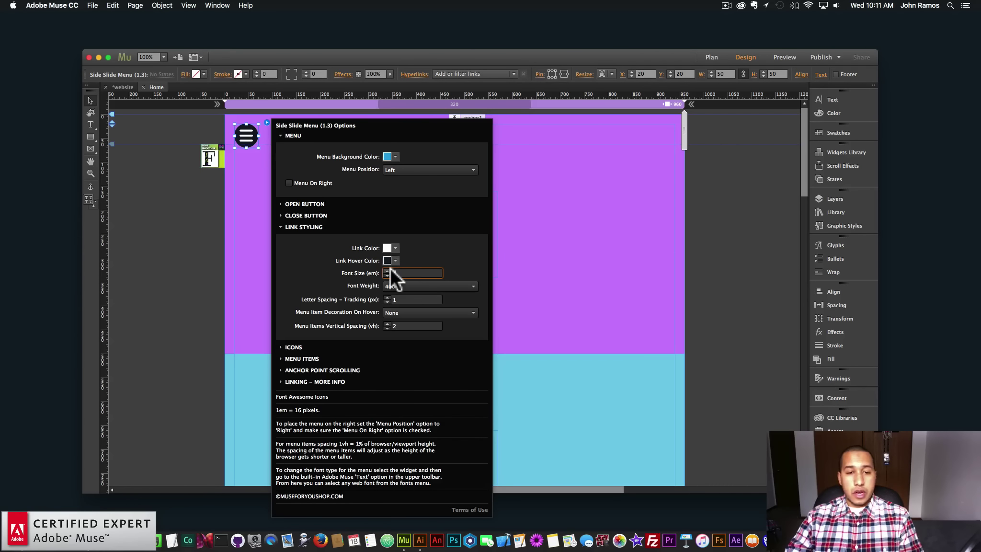
text(1.3)
key(Return)
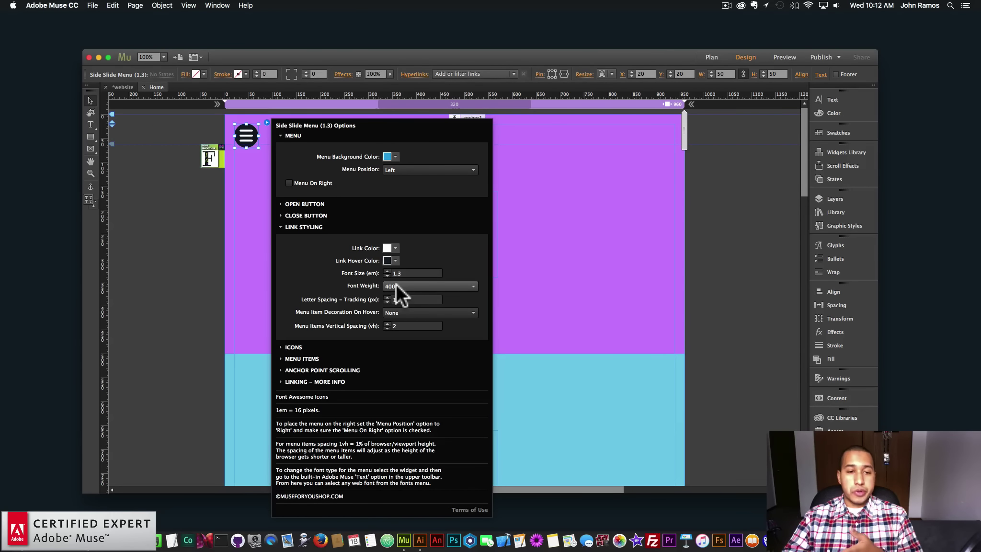
click(405, 312)
click(407, 341)
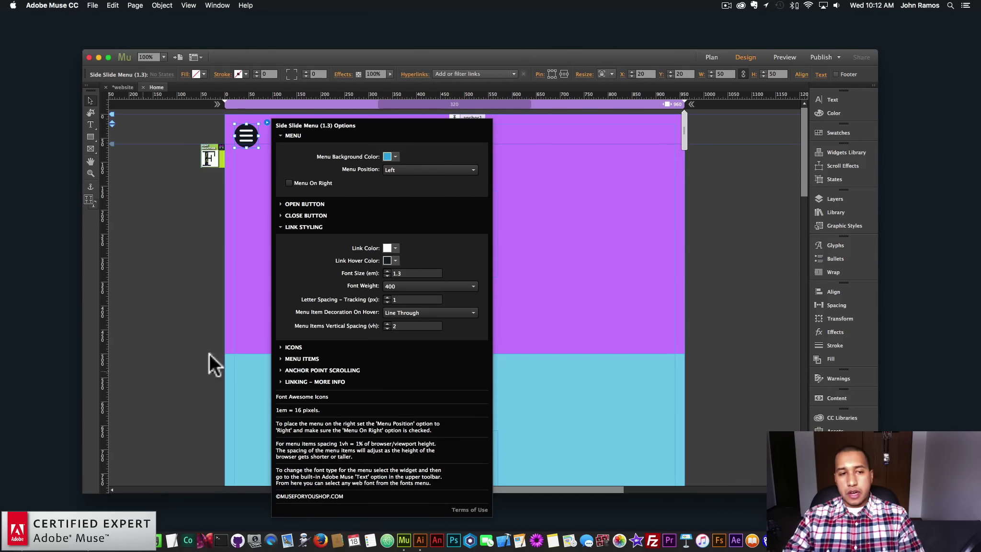
click(198, 302)
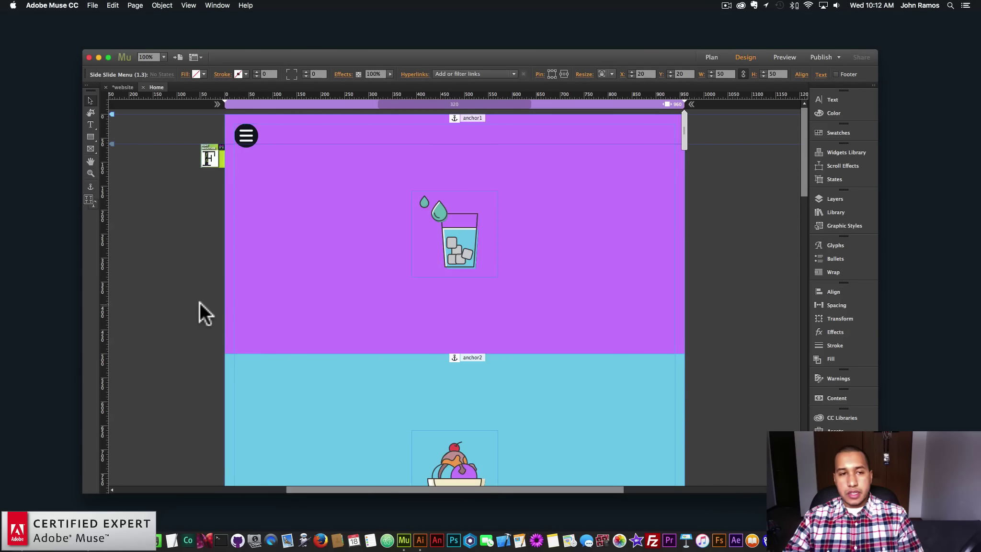
Preview the page in the browser to check the side menu's buttons and link styling
click(91, 5)
click(131, 158)
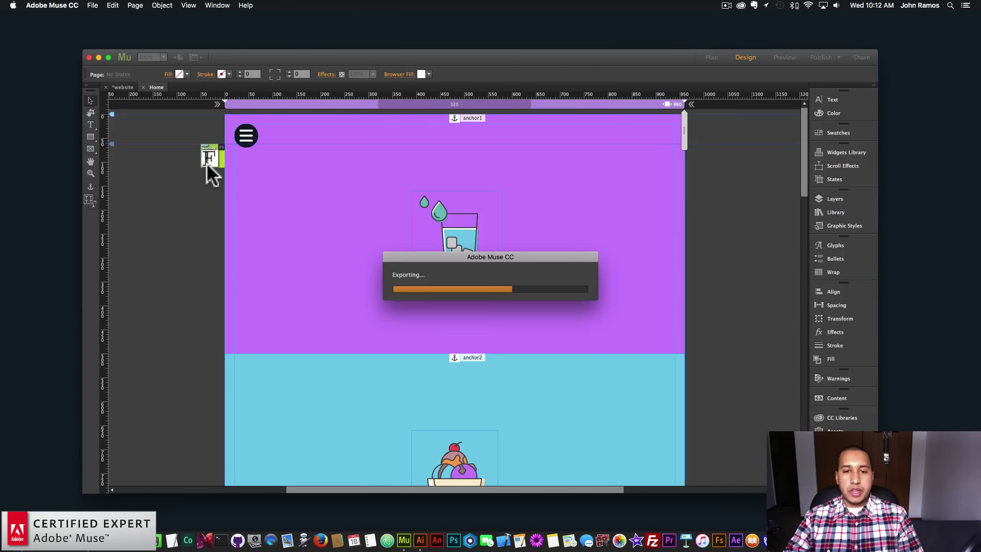
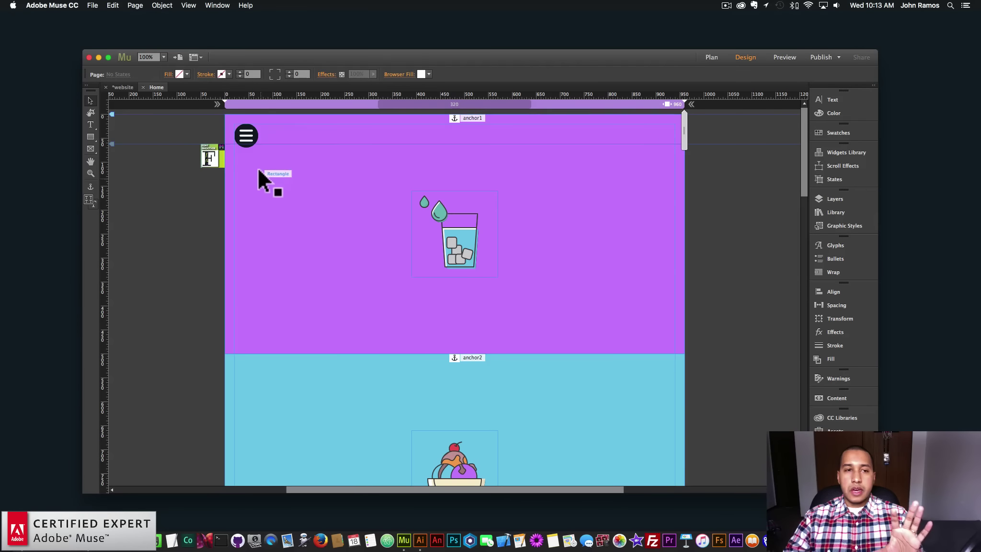
Move the purple rectangle and the drinking glass image frame up in the layer order, above the anchors and directly below Font Smoother Light (1.0)
click(313, 207)
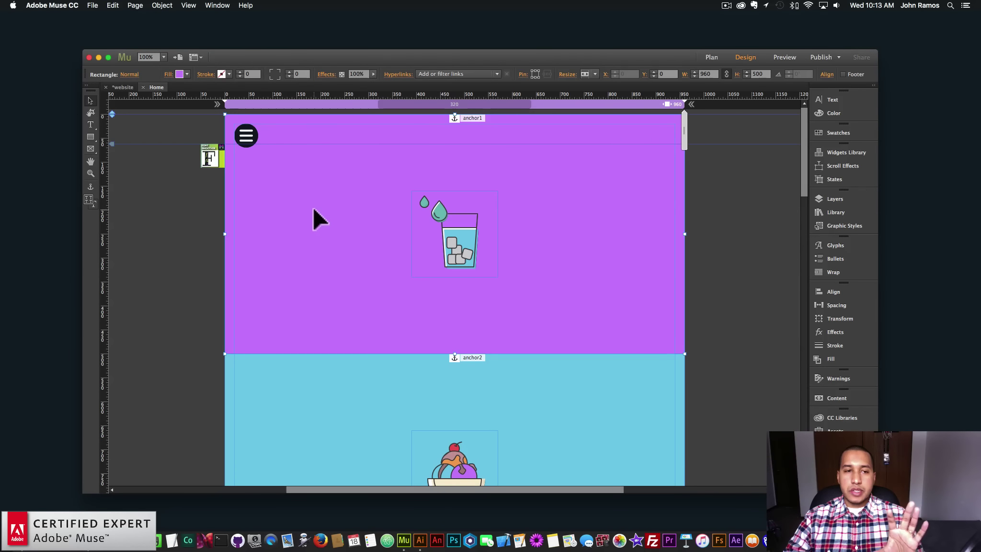
click(246, 135)
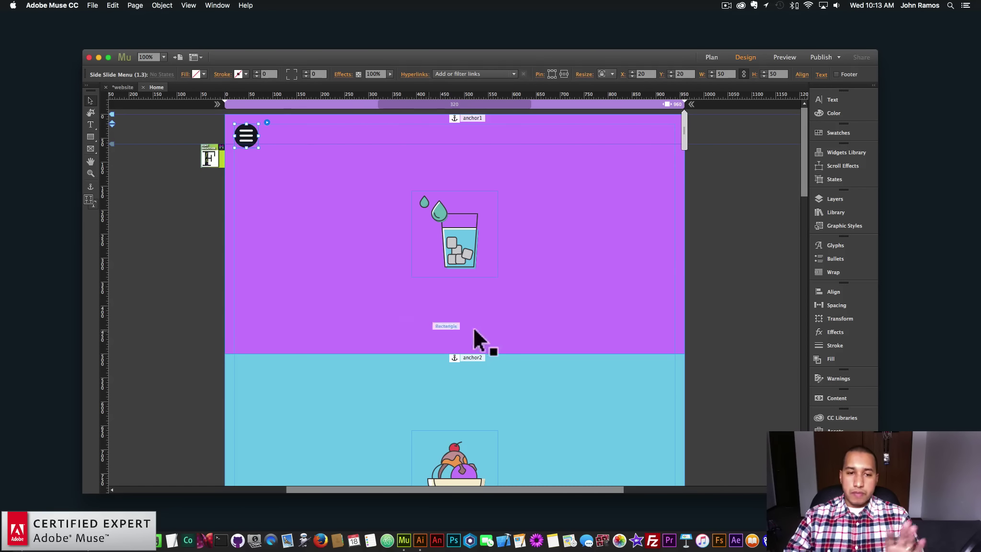
click(513, 251)
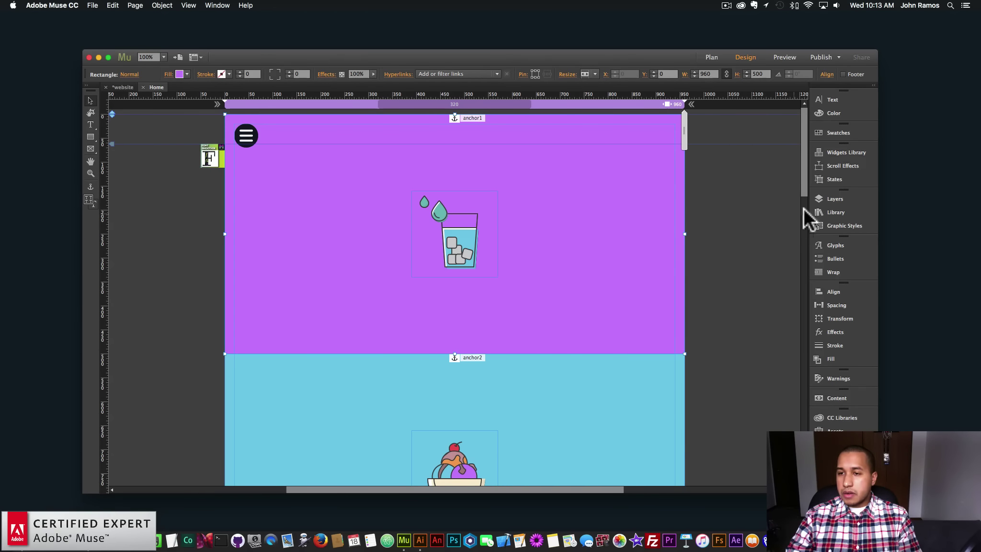
click(826, 197)
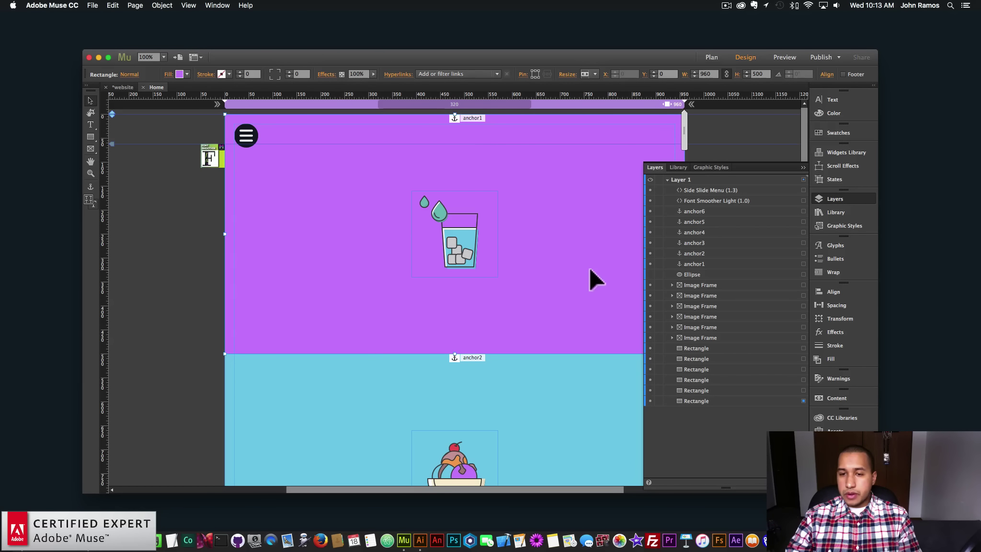
click(703, 402)
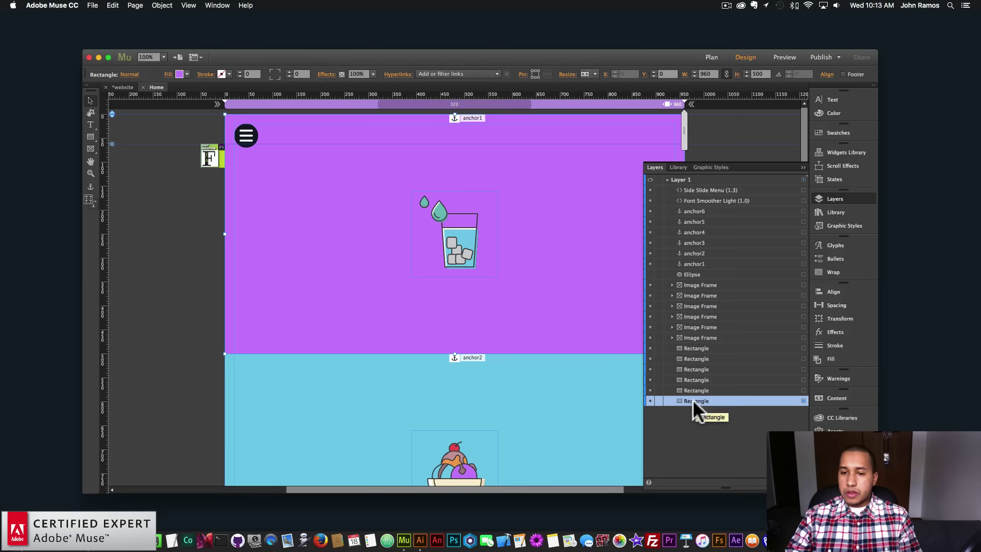
drag(693, 401, 715, 209)
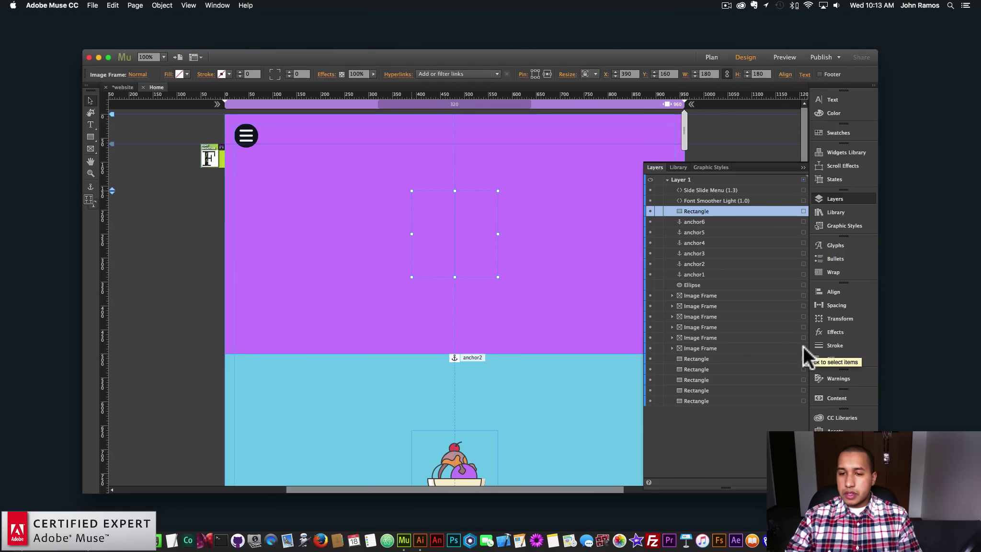
drag(714, 348, 723, 209)
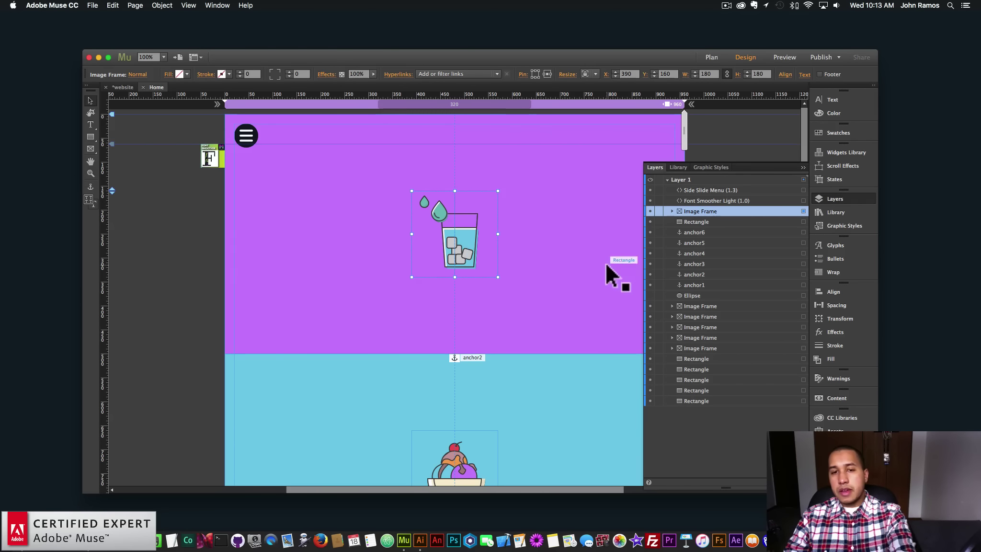
Preview the restacked page in the browser and open the side menu to check how it displays over the content
click(592, 259)
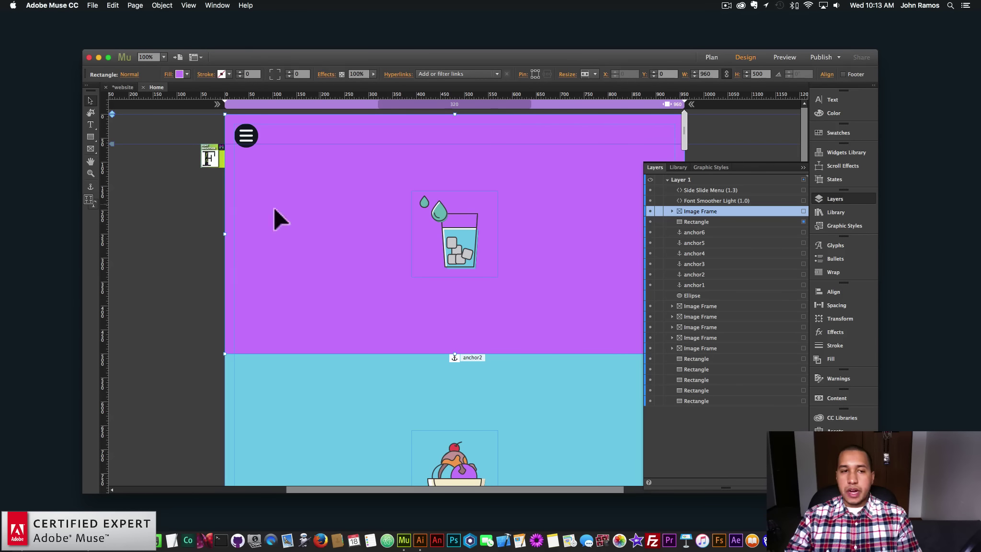
click(187, 210)
click(91, 5)
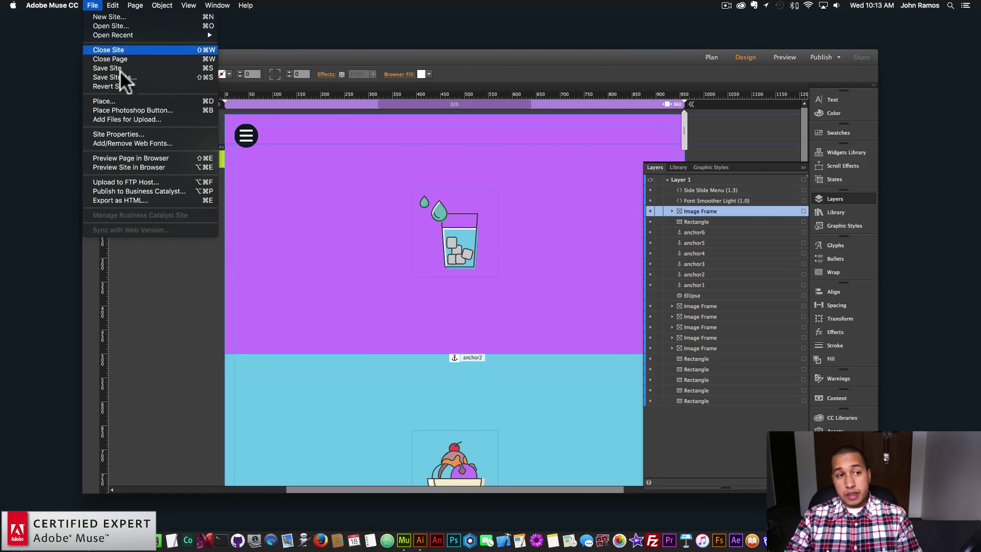
click(131, 153)
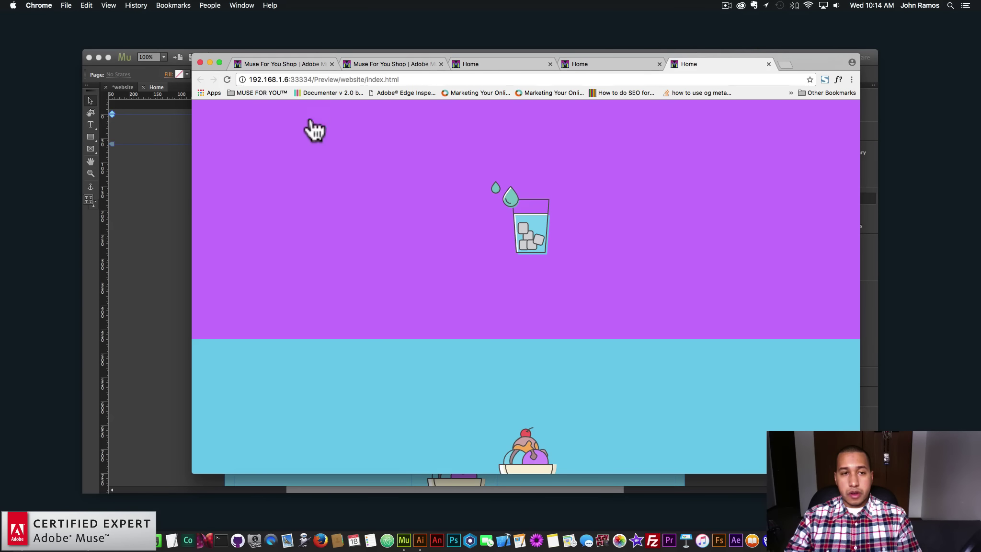
click(317, 122)
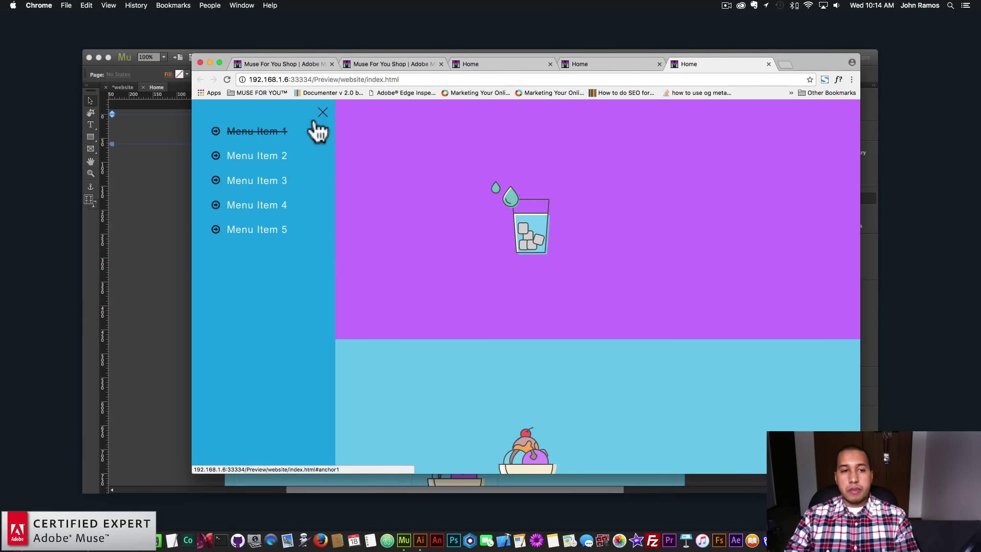
scroll(369, 175, down, 2)
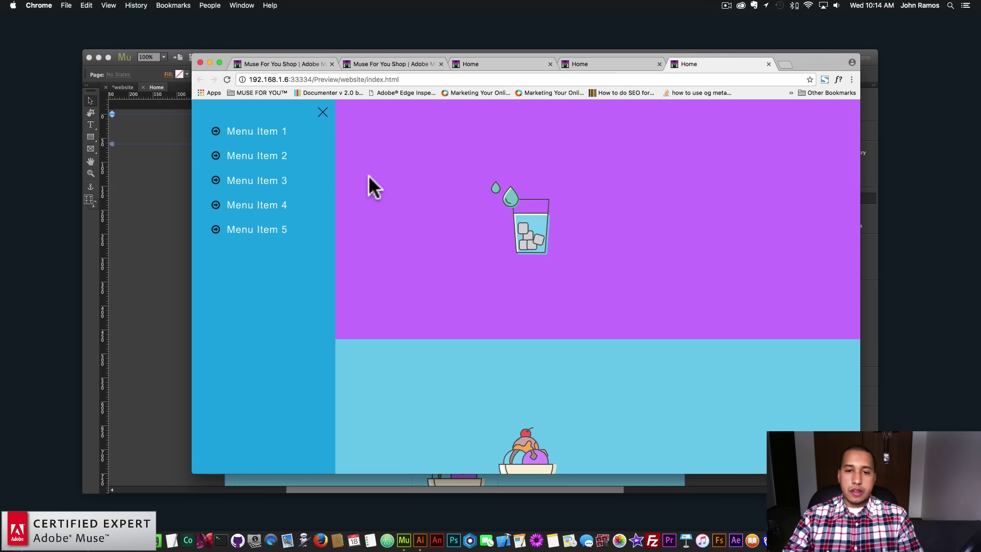
click(169, 202)
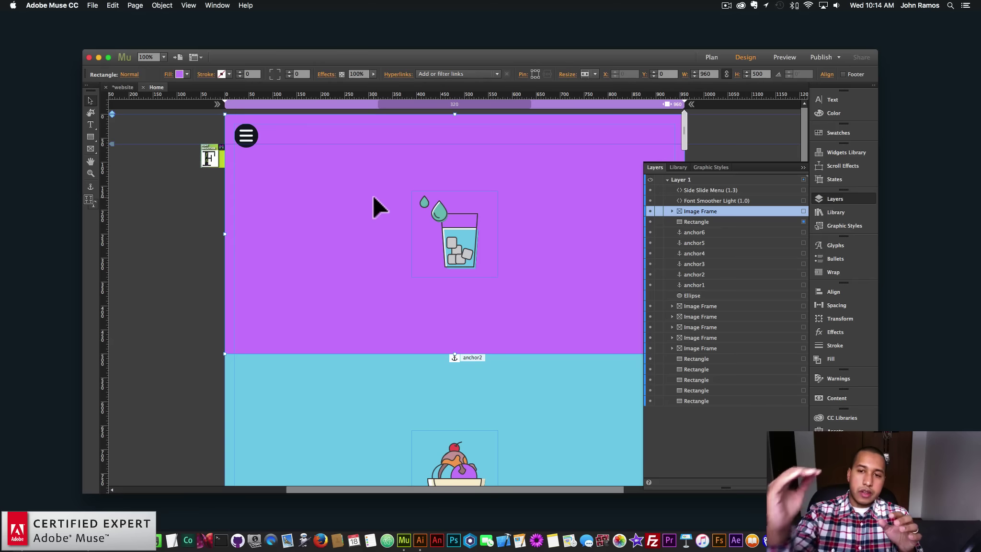
Check the Side Slide Menu (1.3) widget's place in the layer order and select it on the page
click(710, 190)
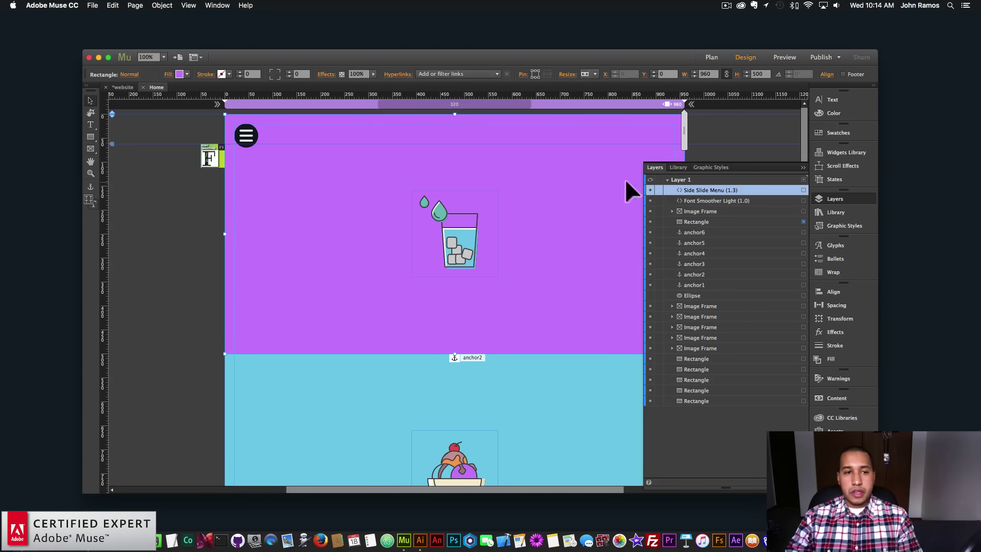
click(247, 133)
click(181, 175)
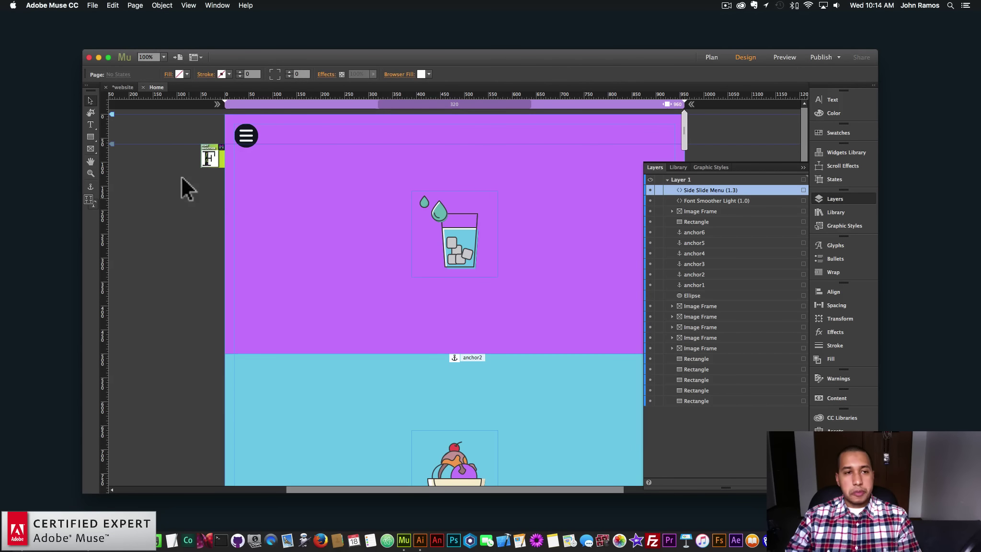
click(244, 135)
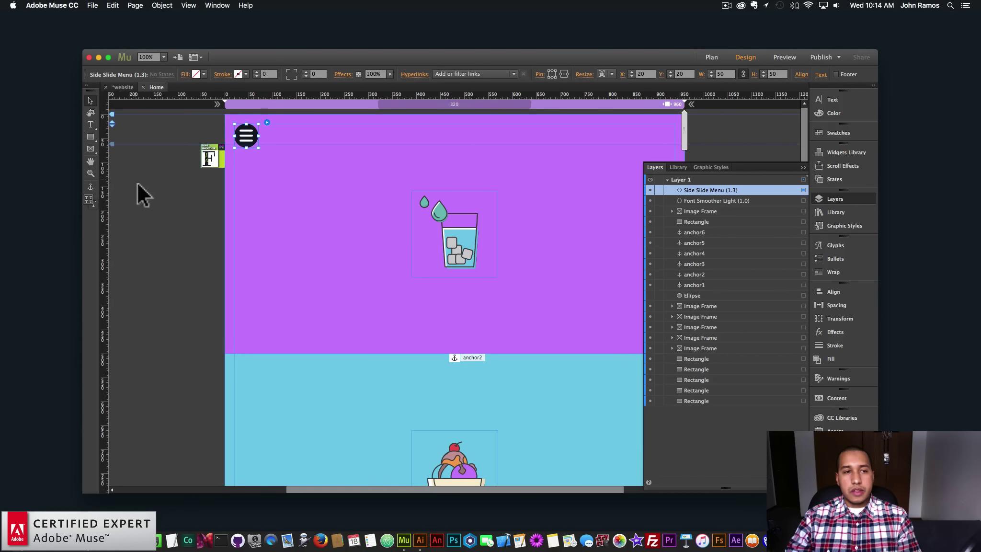
Preview the page in the browser again, open the side menu and follow Menu Item 3, checking the open button after scrolling
click(92, 5)
click(131, 158)
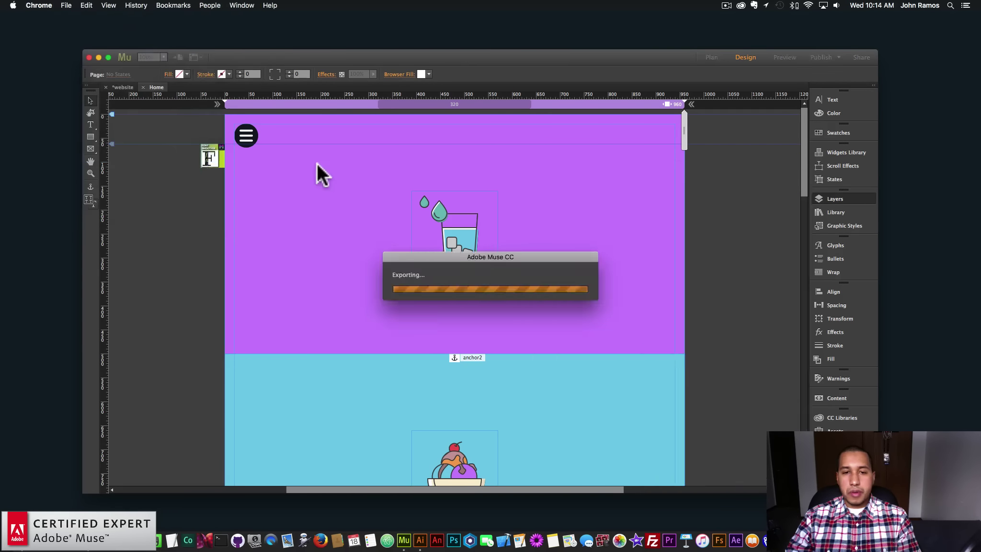
click(317, 123)
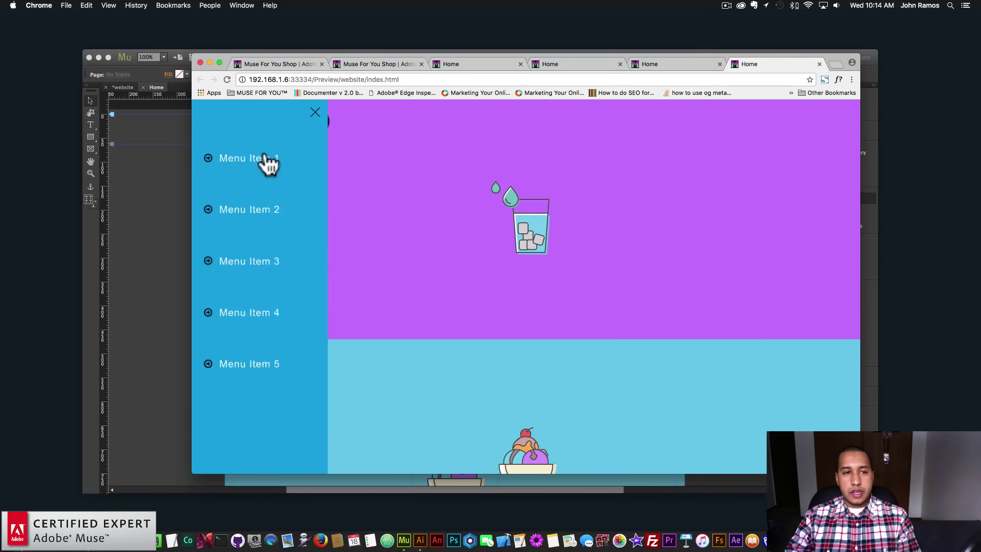
click(259, 187)
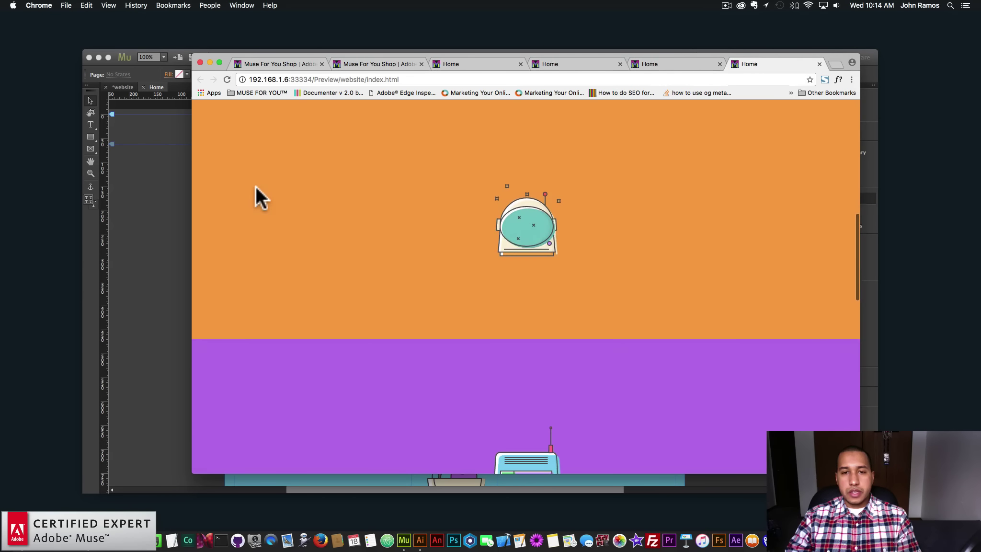
click(160, 189)
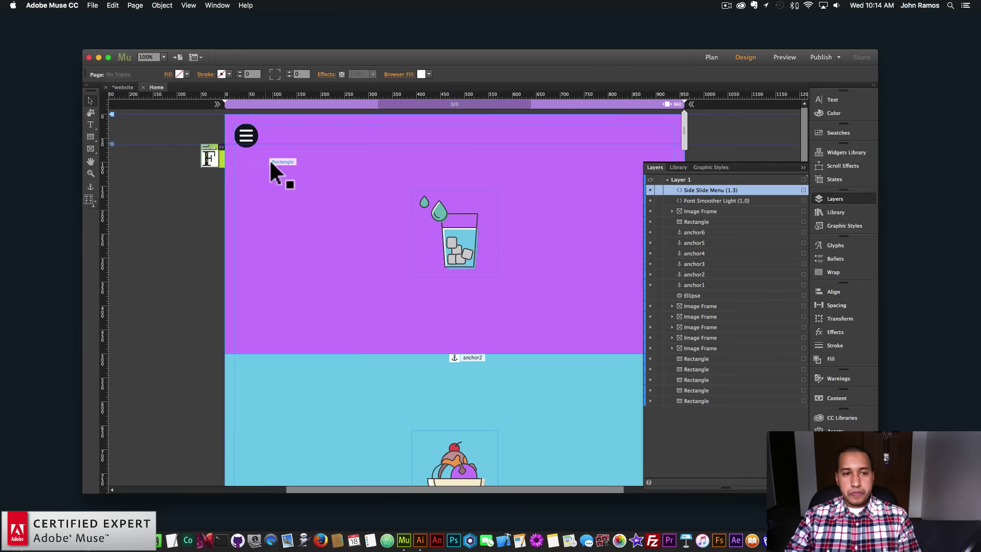
click(271, 541)
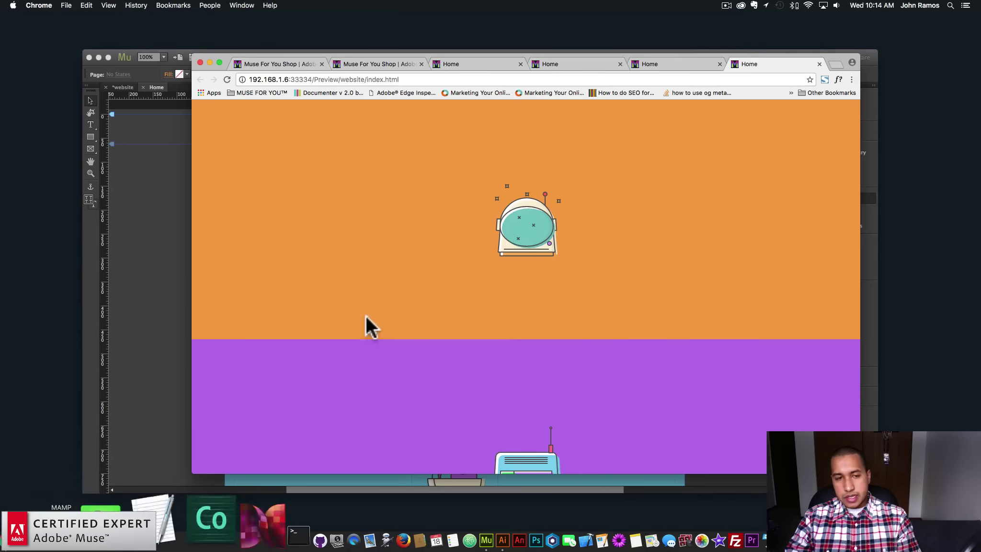
click(158, 230)
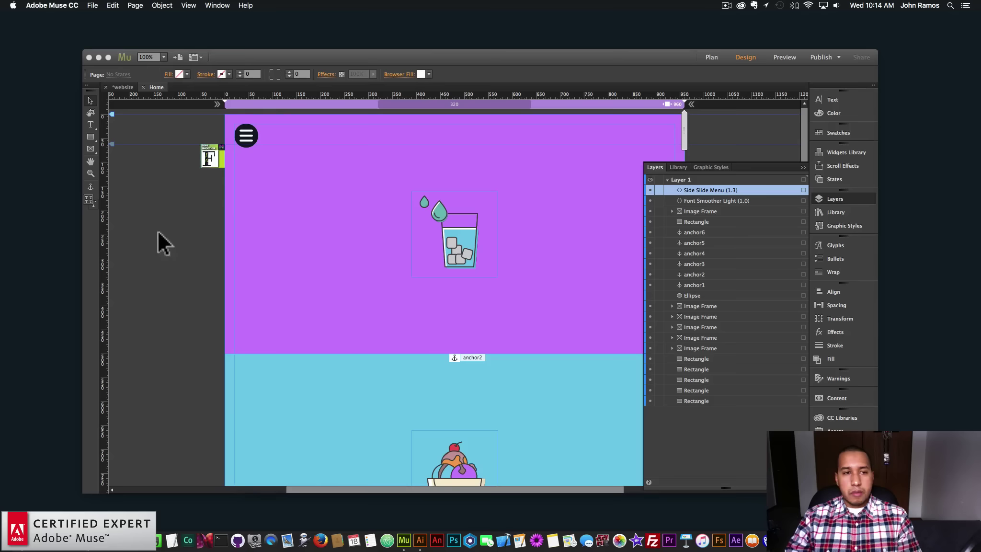
Select the Side Slide Menu (1.3) widget on the page and check its Pin setting
click(252, 136)
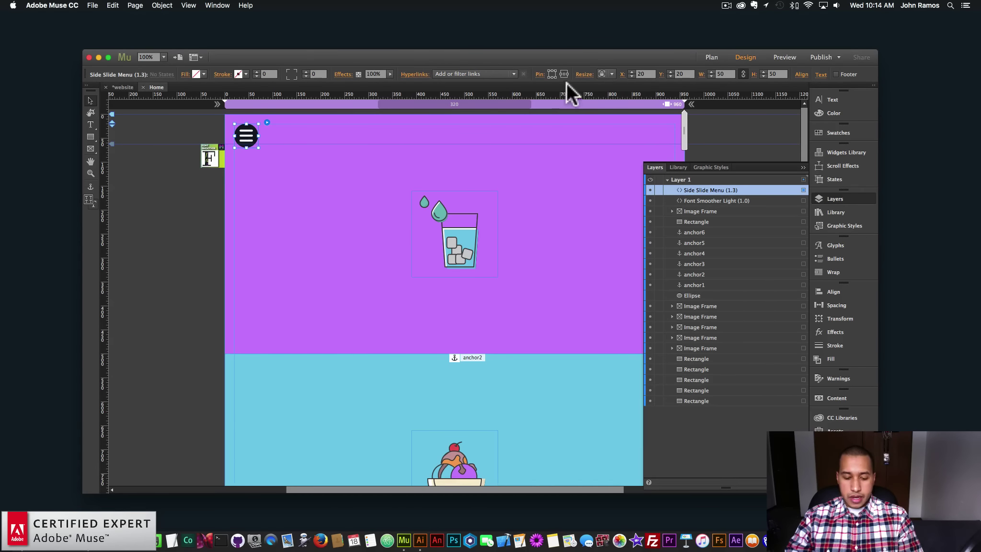
key(super+shift+z)
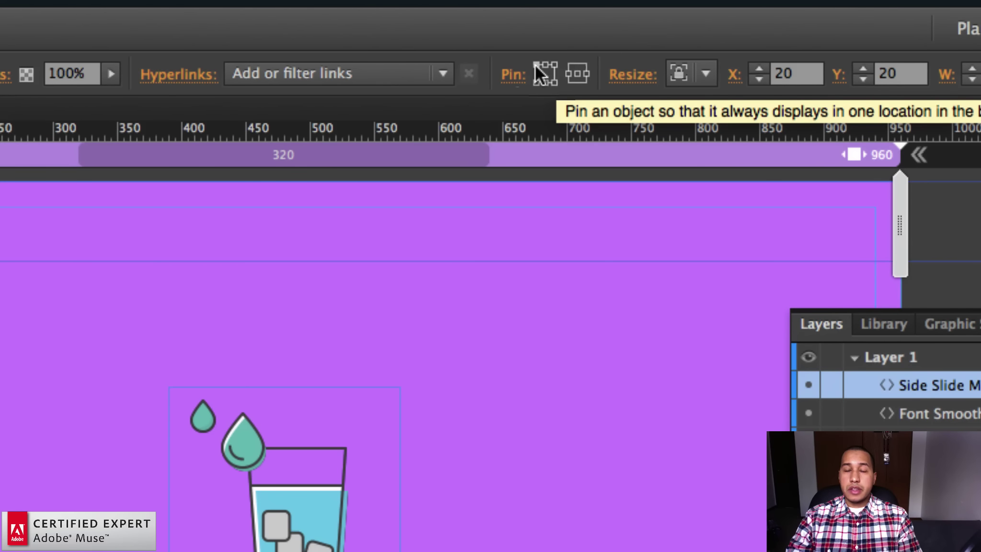
key(shift+super+z)
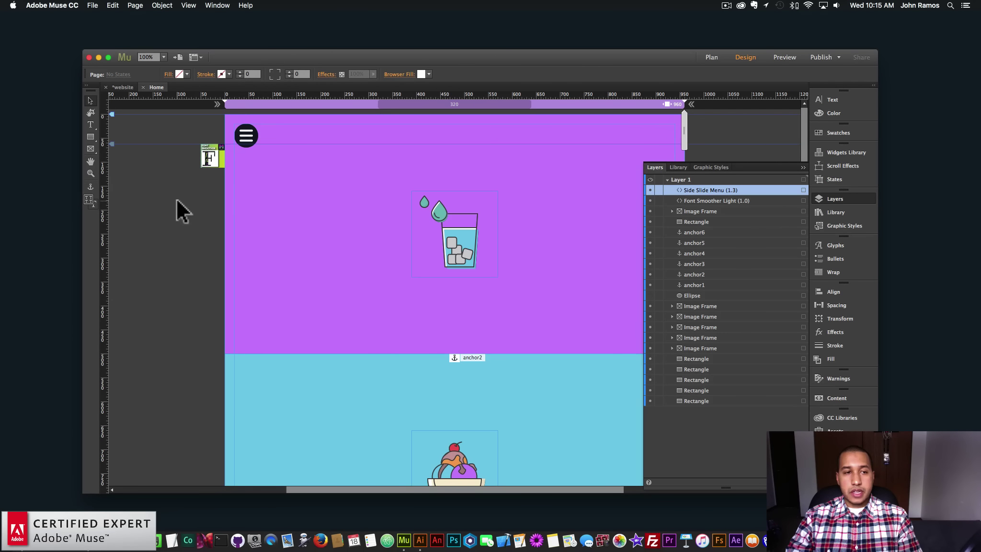
Preview the page in the browser and follow Menu Item 5 and Menu Item 1 from the side menu
click(101, 5)
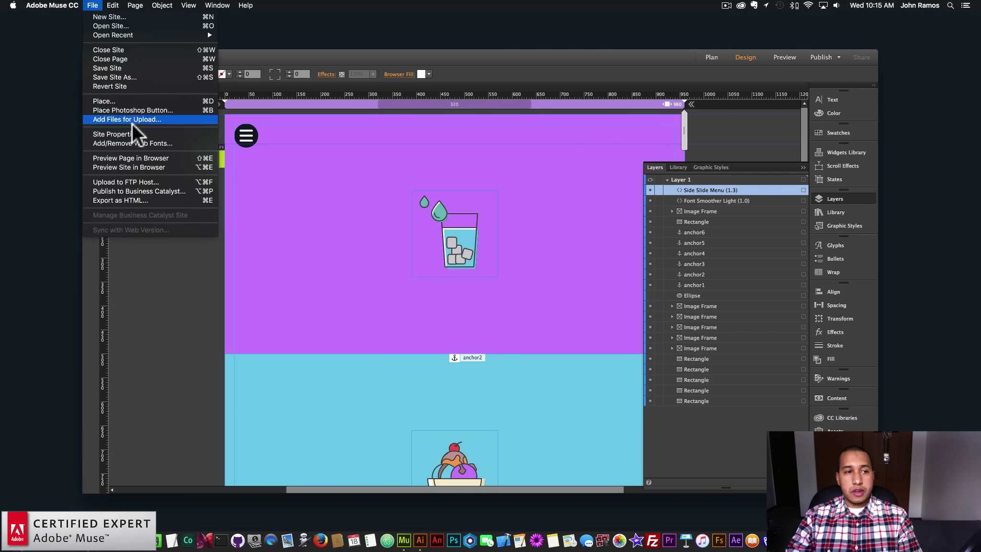
click(129, 156)
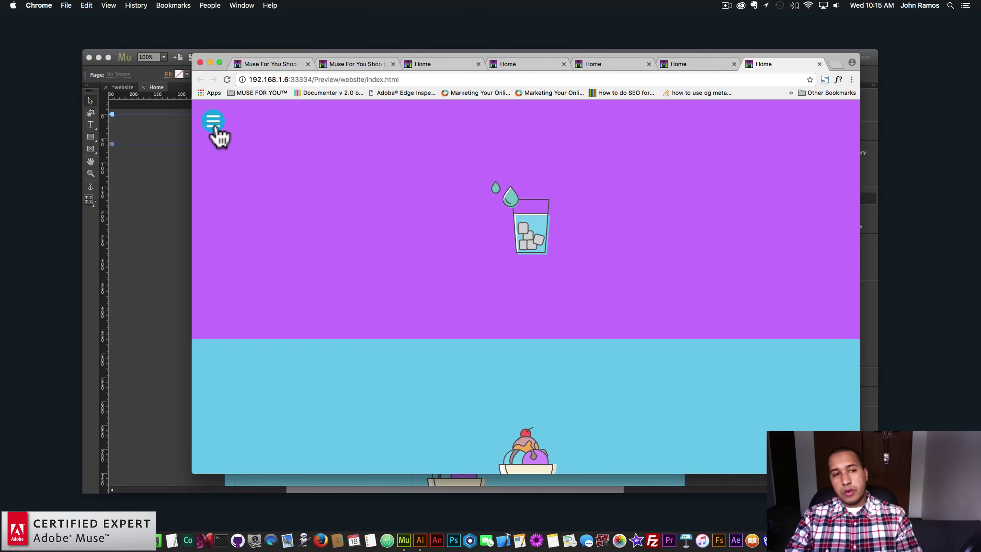
click(214, 123)
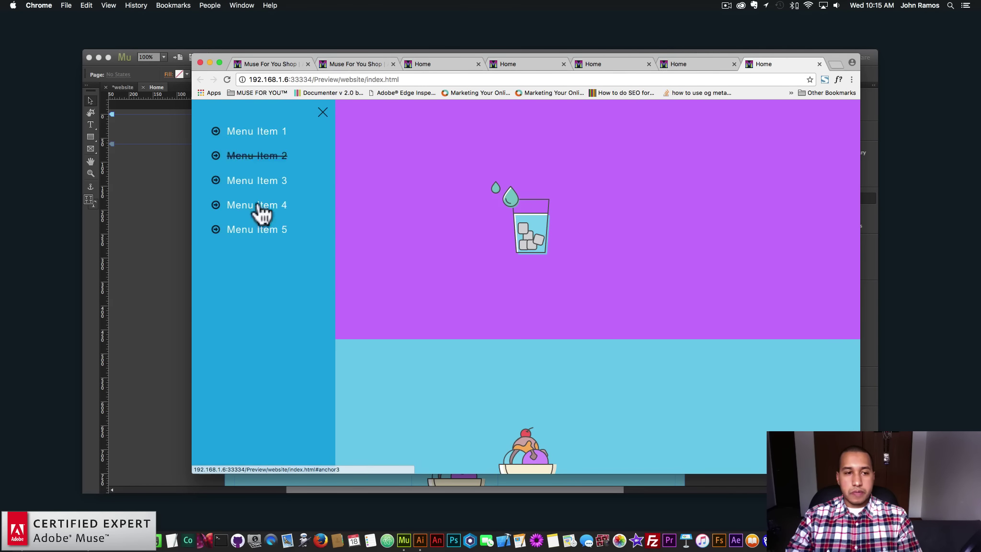
click(263, 231)
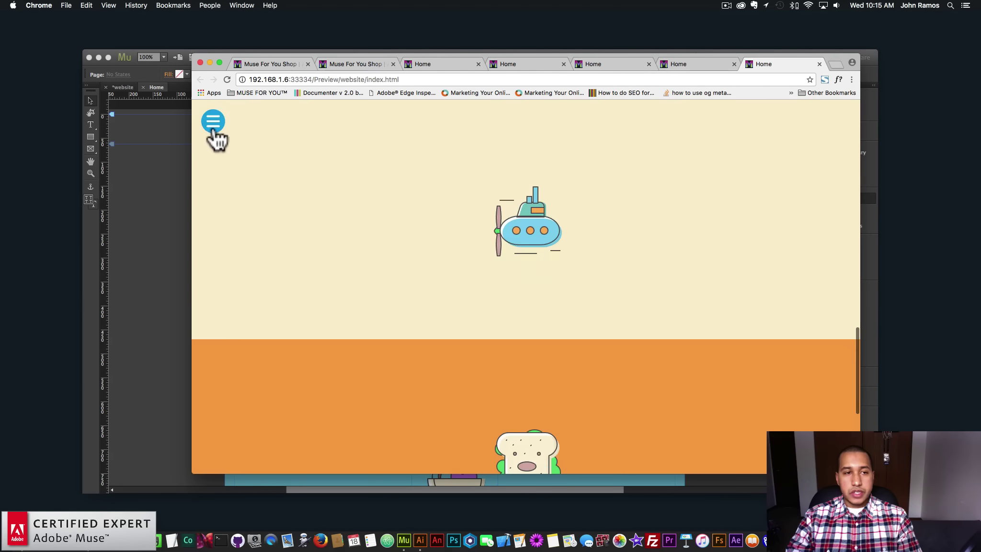
click(214, 124)
click(240, 132)
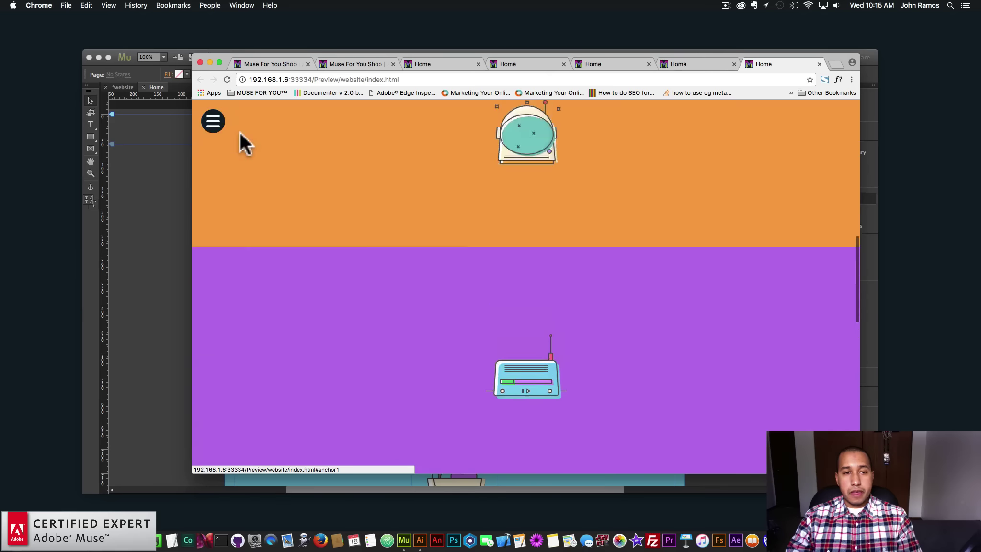
Open and close the side menu twice at the top of the previewed page to check its buttons
click(213, 123)
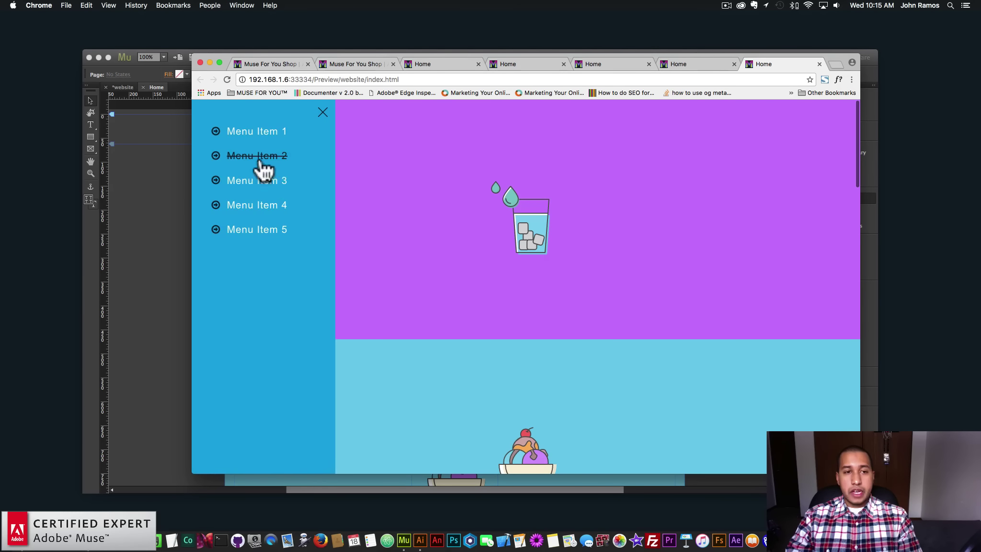
click(324, 120)
click(214, 124)
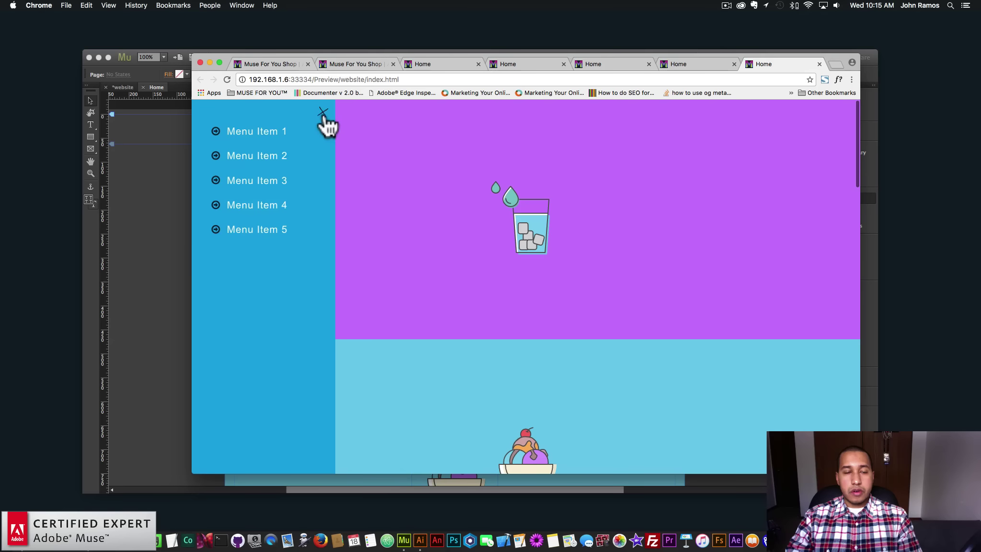
click(324, 119)
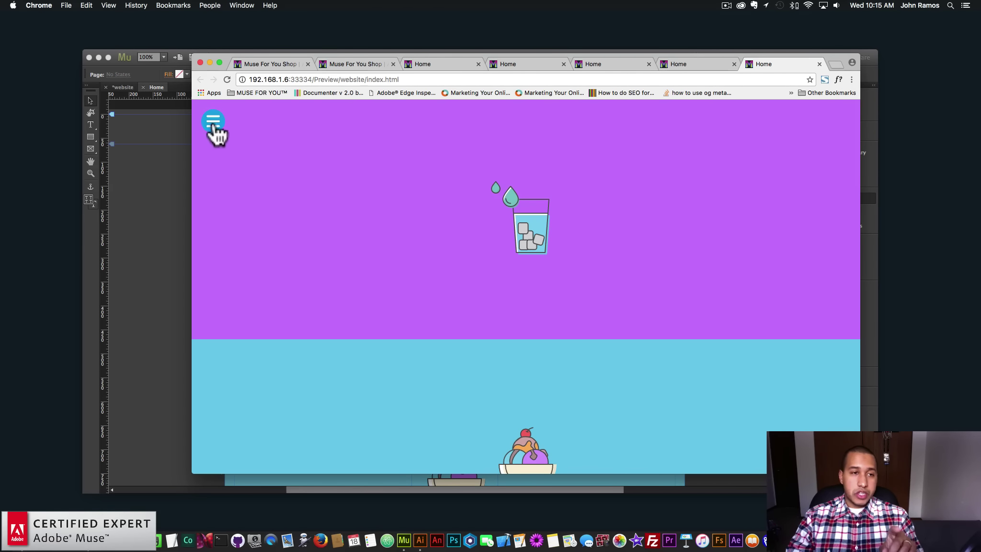
Reopen the side menu and test the anchor scrolling with Menu Item 5 and Menu Item 1 once more
click(219, 127)
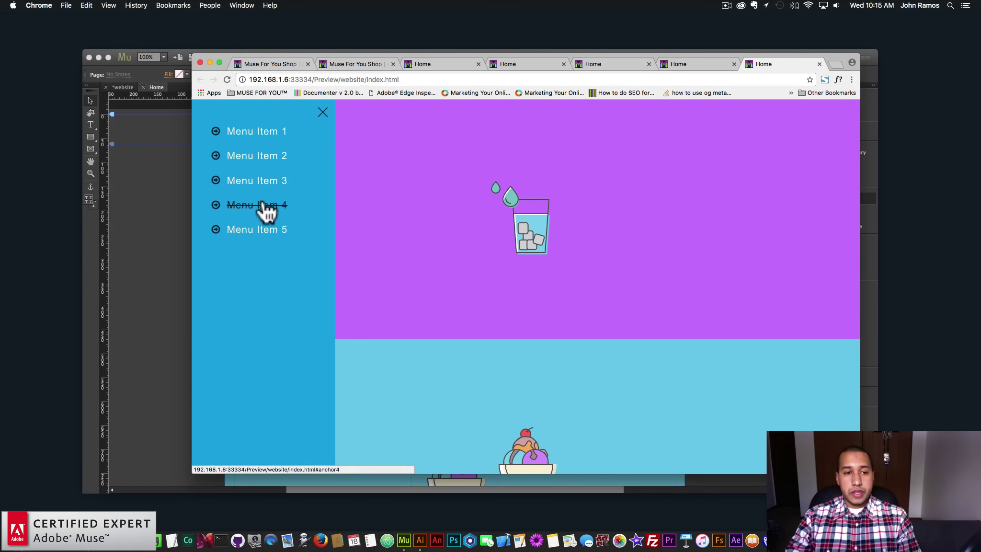
click(261, 230)
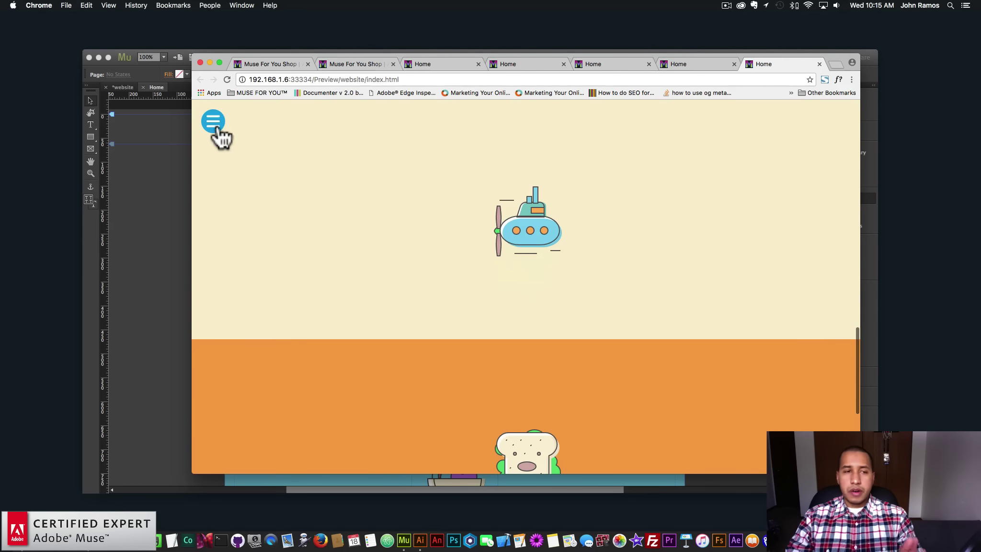
click(215, 125)
click(246, 144)
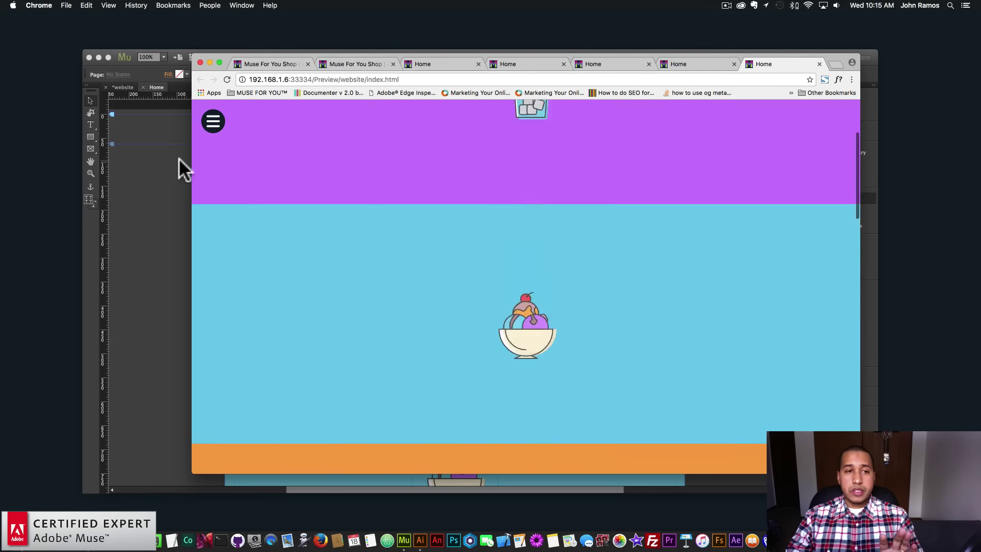
Return to Adobe Muse and look over the page's sections and anchors below the menu button
click(186, 194)
scroll(392, 210, down, 5)
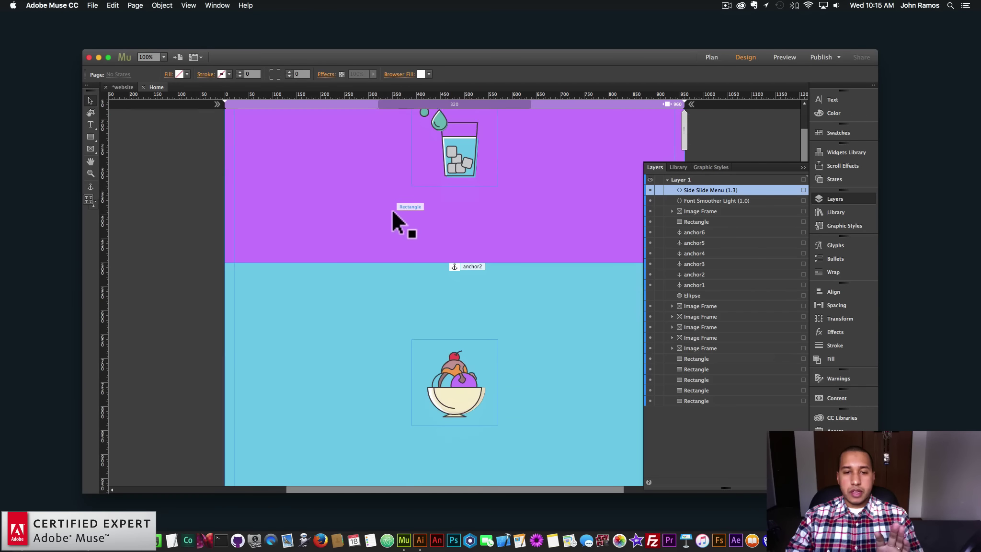
scroll(394, 212, down, 15)
scroll(394, 212, up, 10)
scroll(392, 209, up, 10)
Review the Side Slide Menu (1.3) widget's Menu Items options, from Menu Item 1 to Menu Item 12, and close the options
click(246, 135)
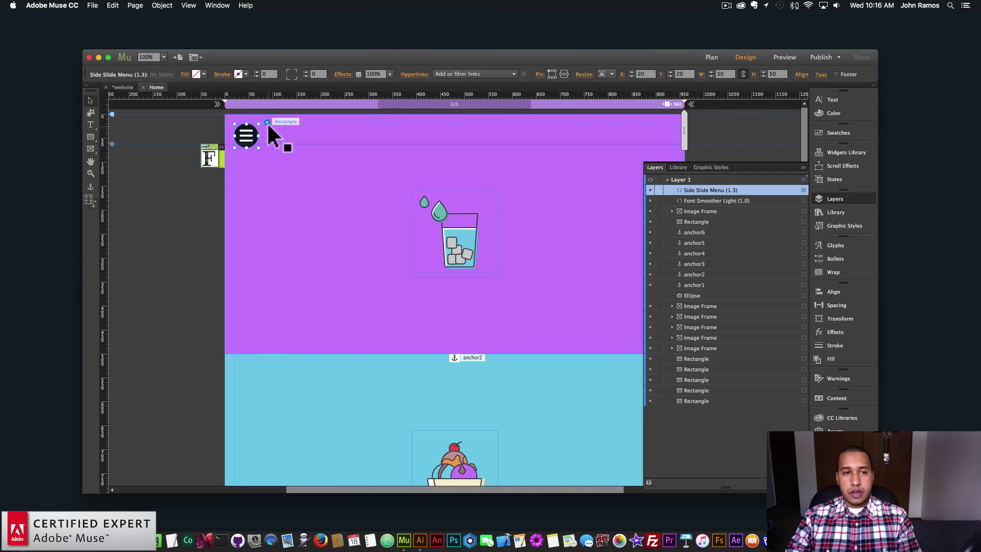
click(267, 122)
click(287, 251)
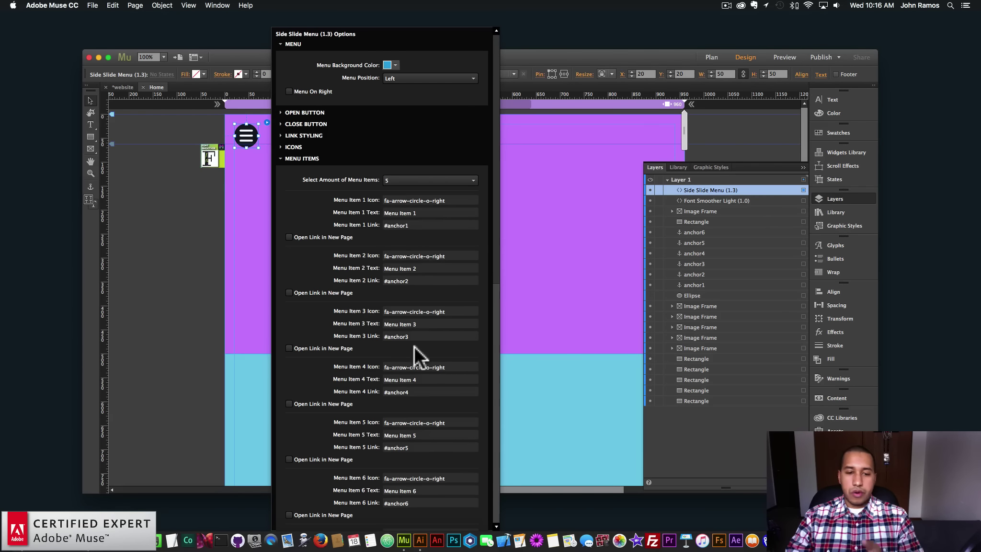
scroll(412, 374, down, 10)
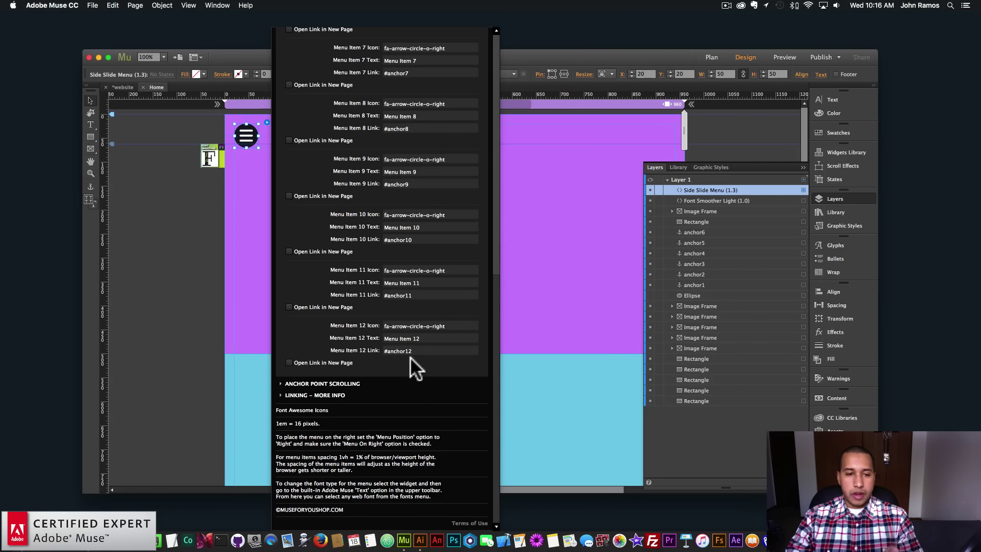
scroll(409, 357, up, 10)
click(308, 154)
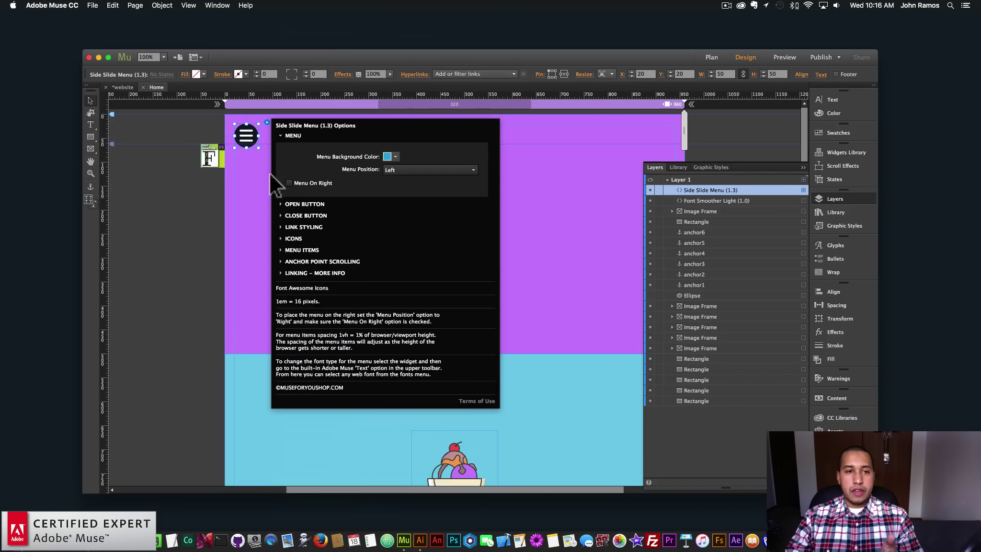
click(434, 206)
Go through the page's anchored sections, from the drinking glass past the submarine, and return to the page's beginning
scroll(467, 300, down, 2)
scroll(466, 300, up, 2)
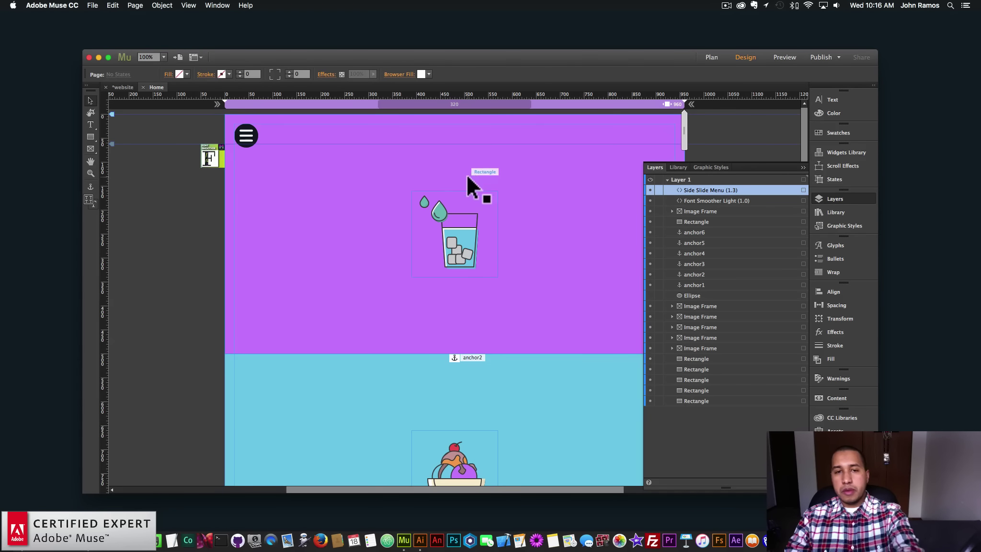
scroll(469, 260, down, 20)
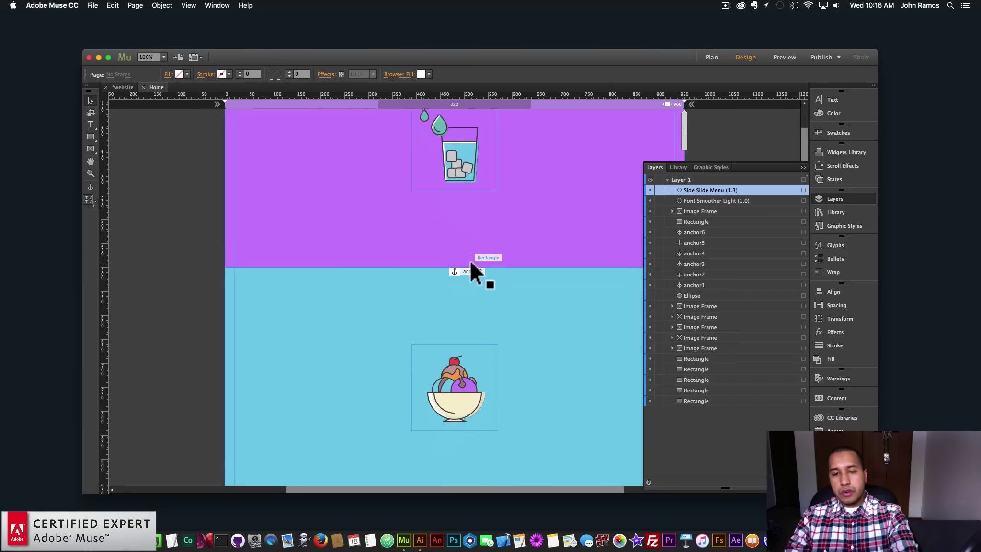
scroll(469, 259, down, 20)
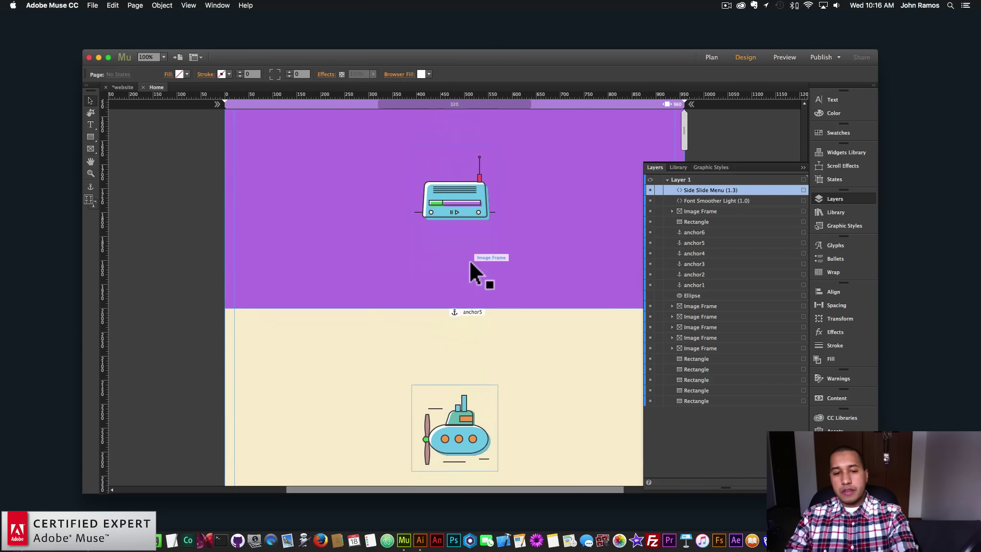
scroll(469, 259, up, 20)
scroll(469, 257, up, 20)
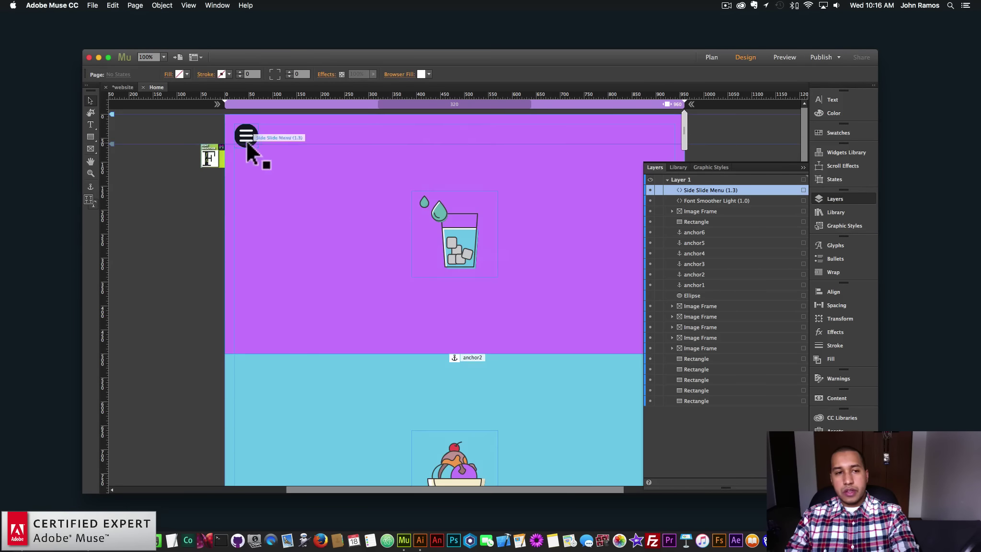
Set the Side Slide Menu (1.3) widget's amount of menu items to 6
click(246, 138)
click(267, 122)
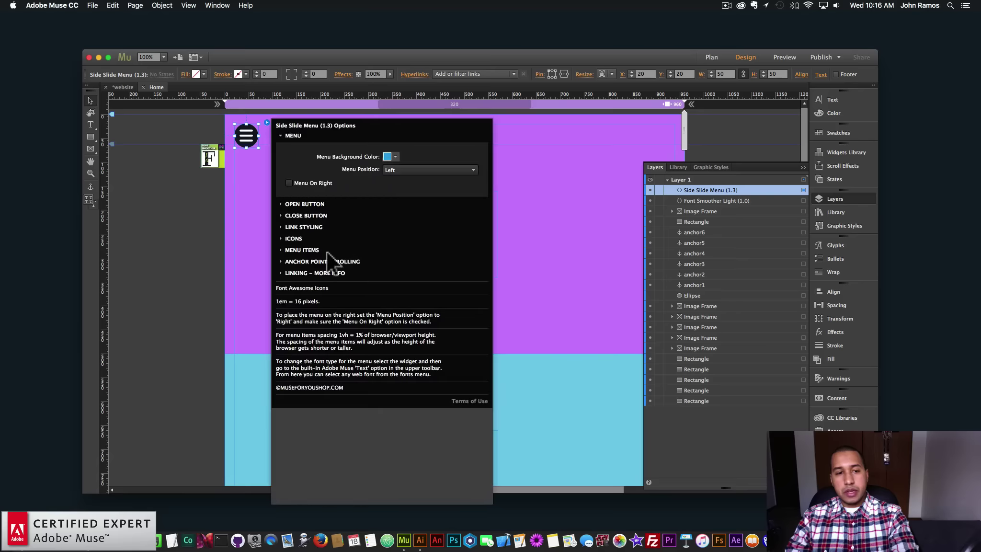
click(305, 250)
click(420, 181)
click(393, 240)
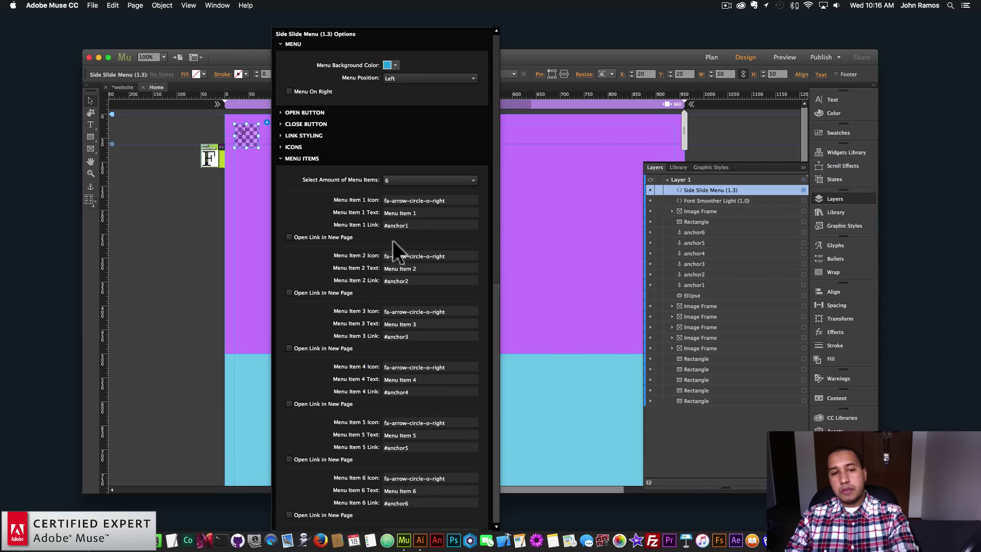
click(187, 213)
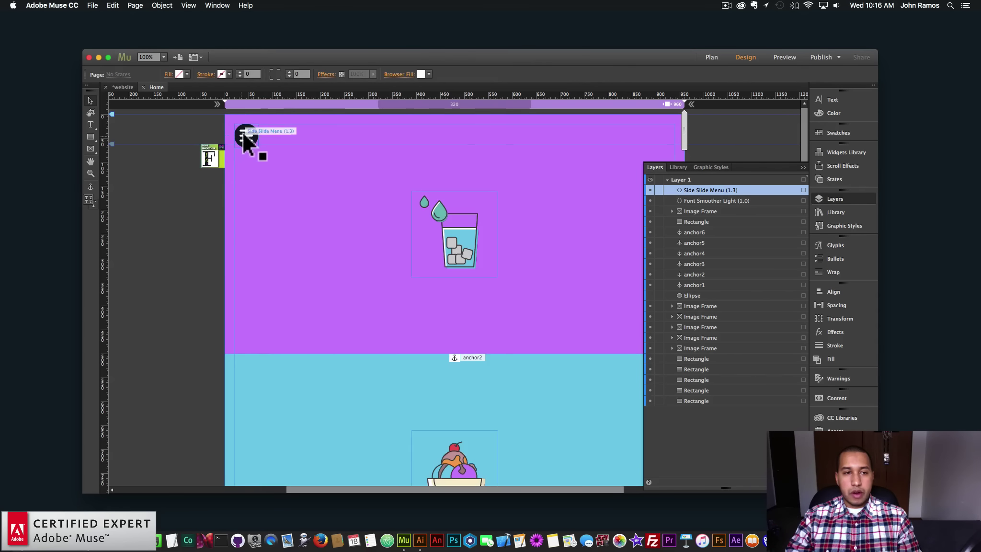
Preview the page in the browser and follow Menu Item 3 and Menu Item 5 from the six-item side menu
click(94, 6)
click(125, 157)
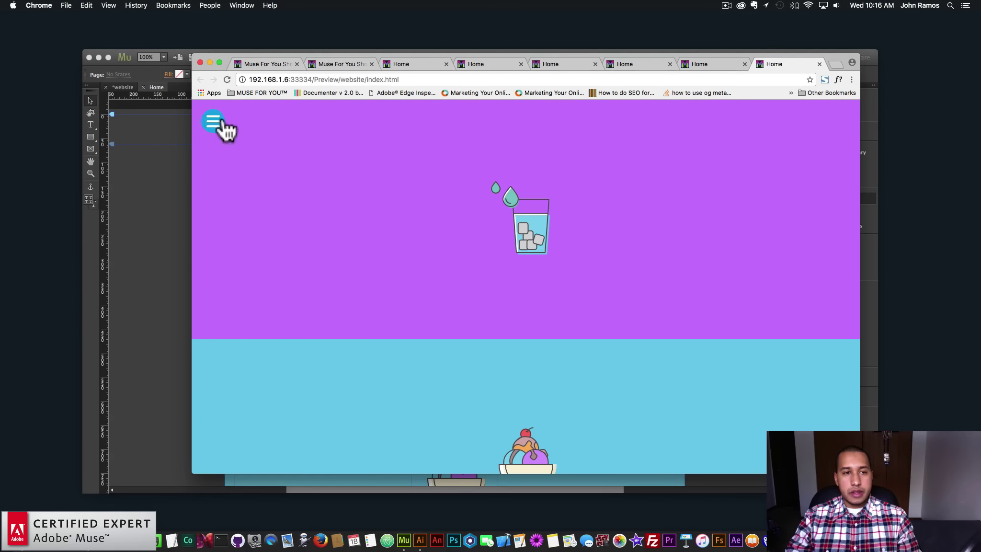
click(214, 121)
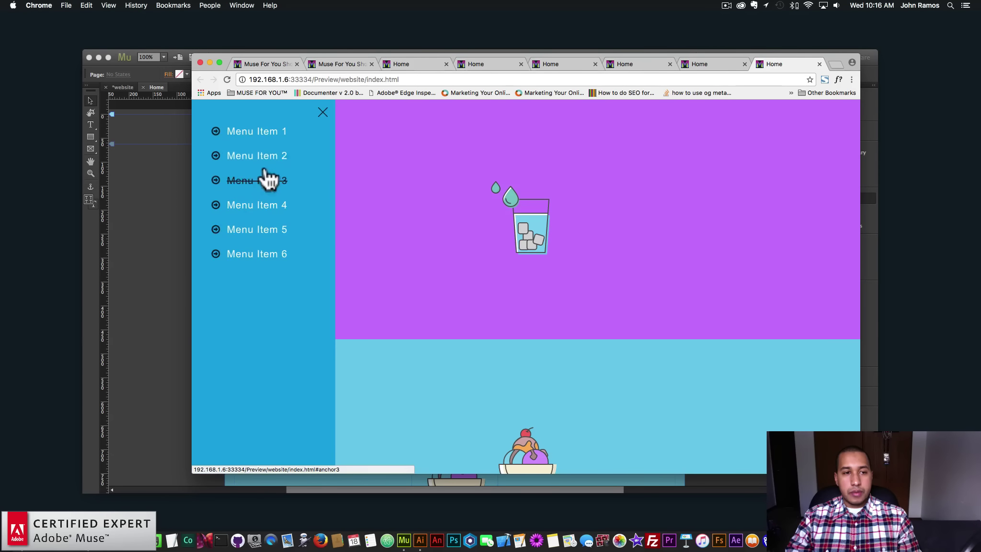
click(266, 185)
click(240, 226)
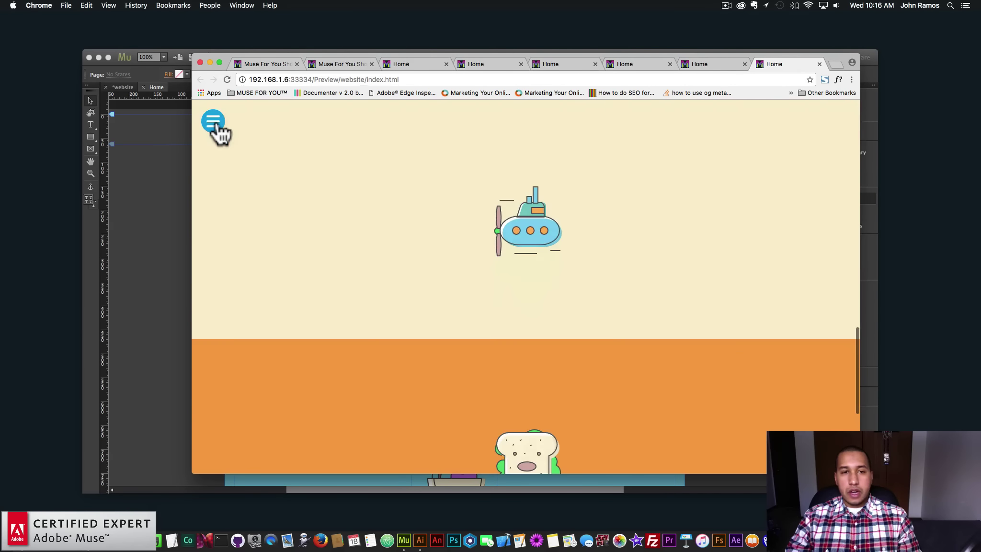
Open the side menu and resize the browser window to check how the menu item spacing adapts to its height
click(214, 122)
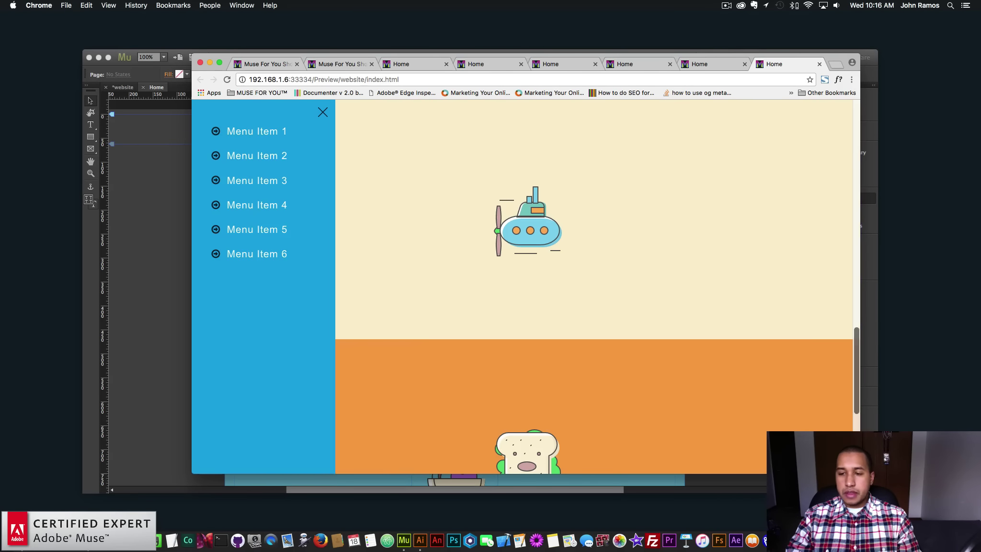
drag(860, 473, 811, 333)
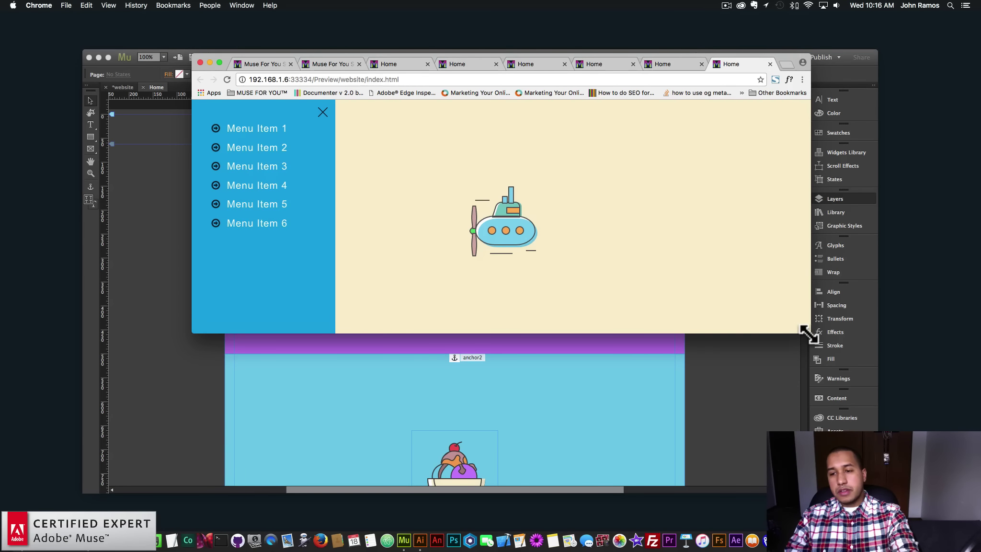
drag(810, 333, 773, 394)
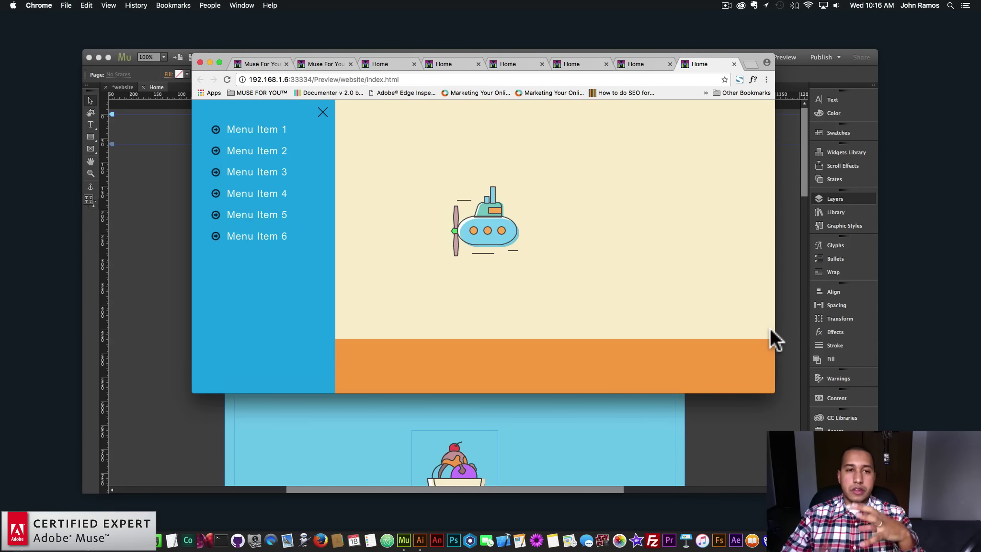
drag(774, 399, 793, 455)
Follow Menu Item 6 and Menu Item 1 from the side menu in the resized preview
click(243, 225)
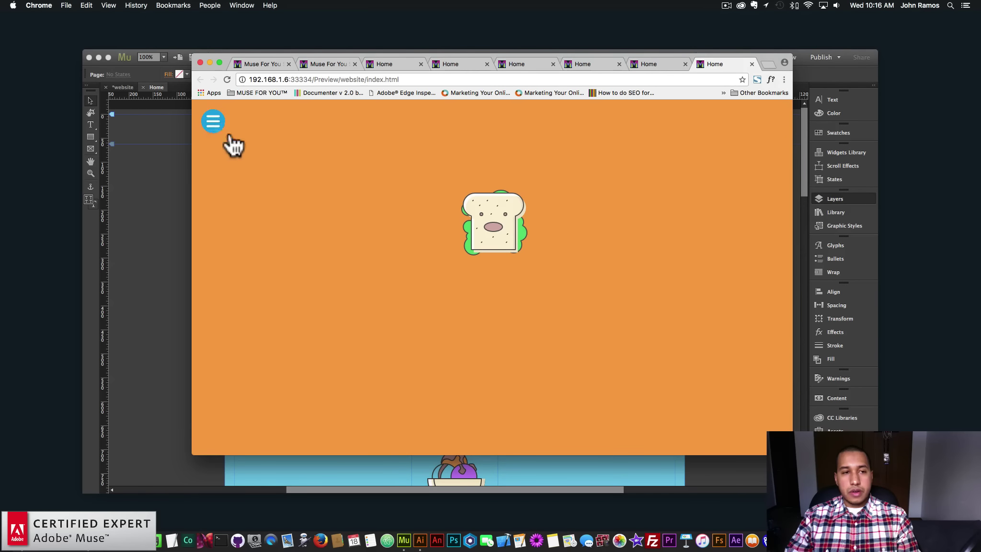
click(215, 123)
click(252, 132)
Back in Adobe Muse, set the Side Slide Menu (1.3) widget's font to the Lato web font
click(190, 202)
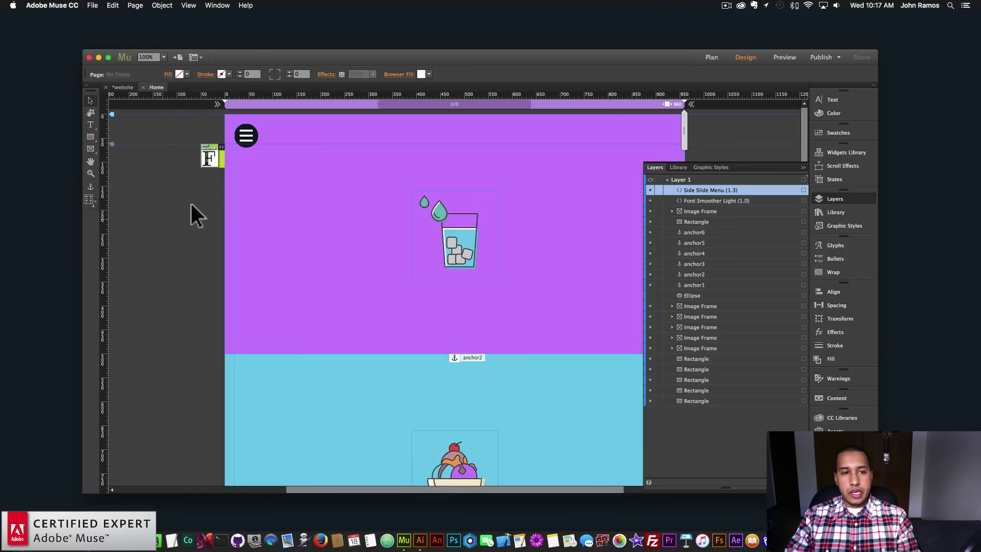
click(245, 136)
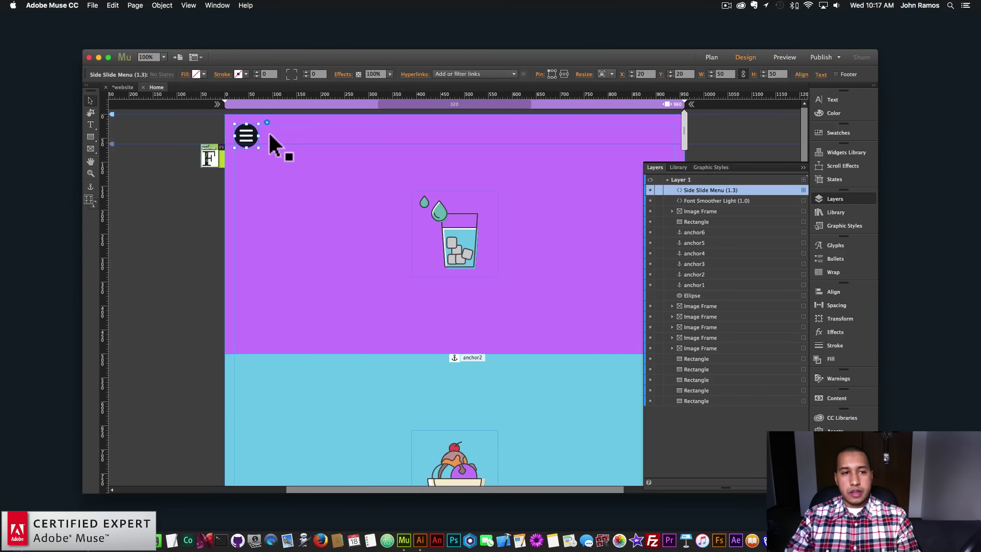
click(175, 218)
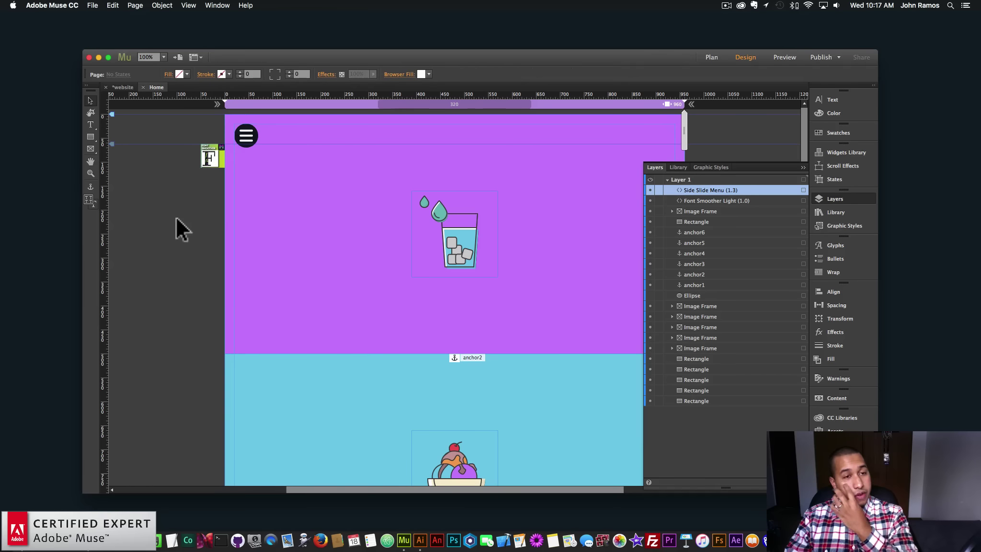
click(247, 133)
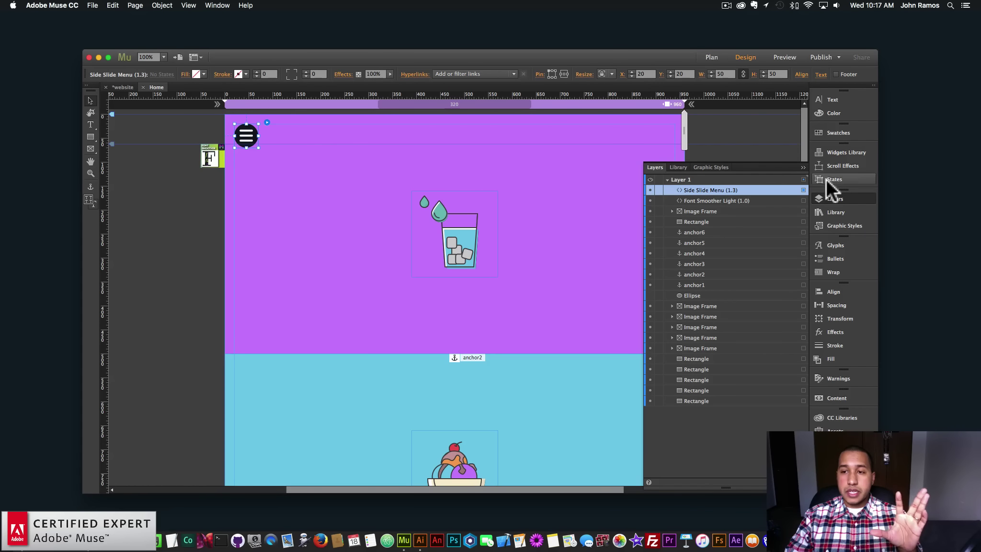
click(830, 199)
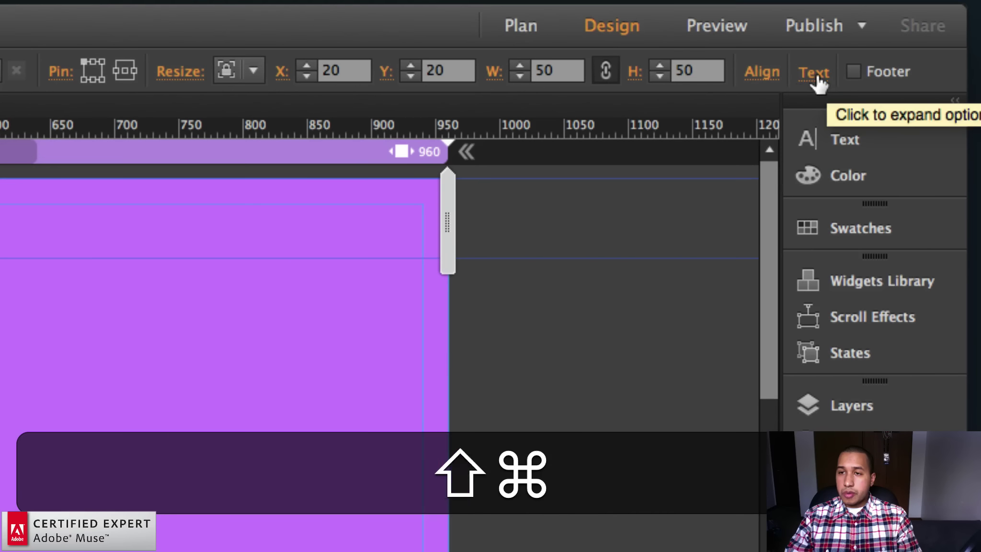
click(821, 76)
key(shift+super+z)
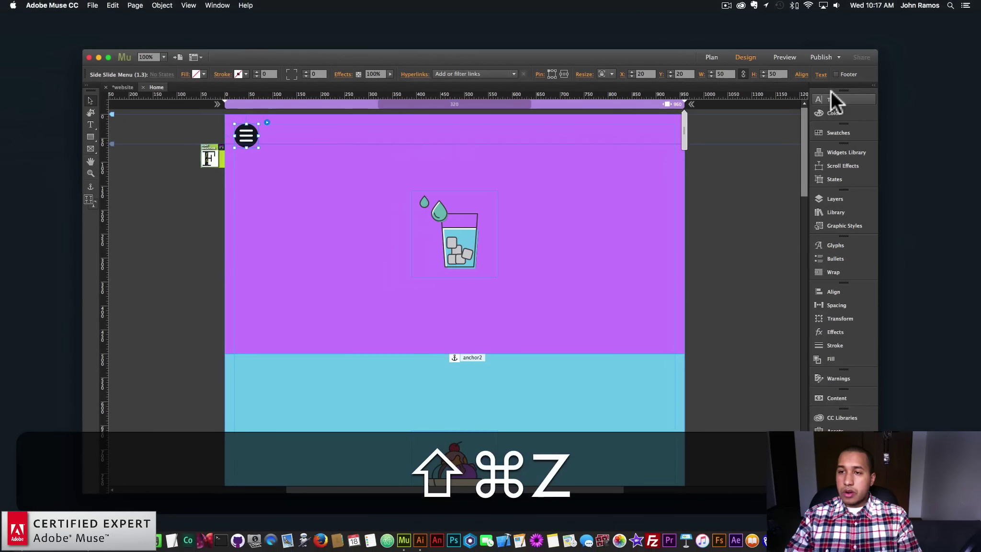
click(833, 100)
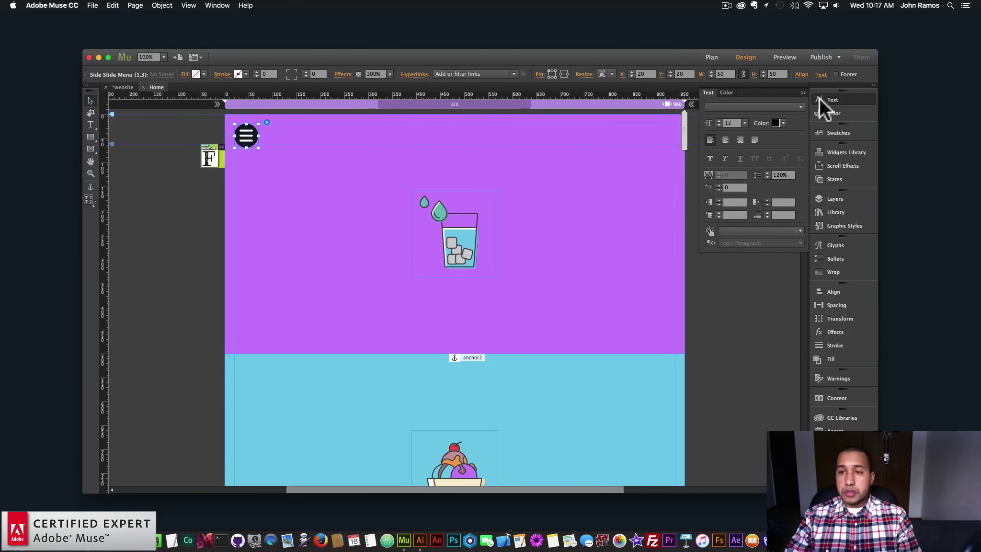
click(761, 106)
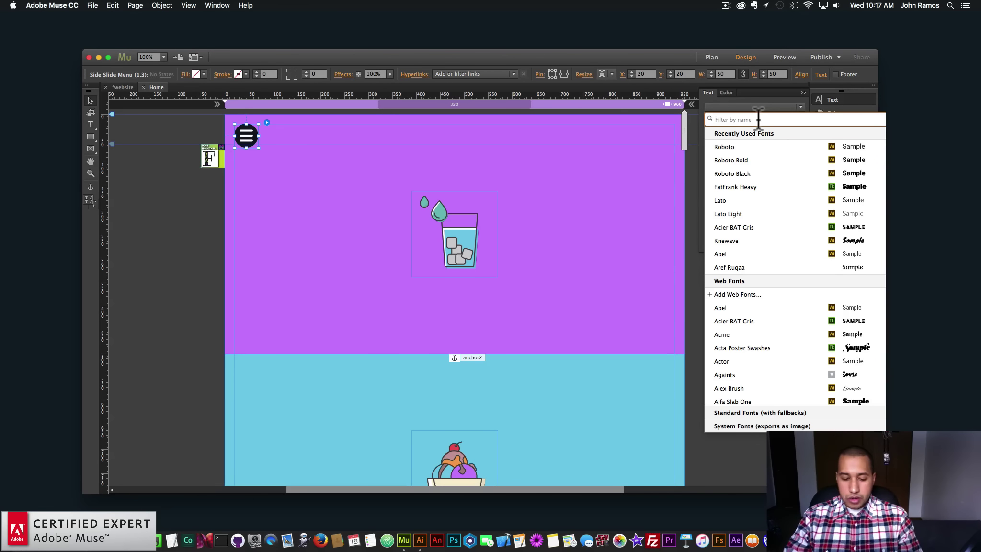
text(lato)
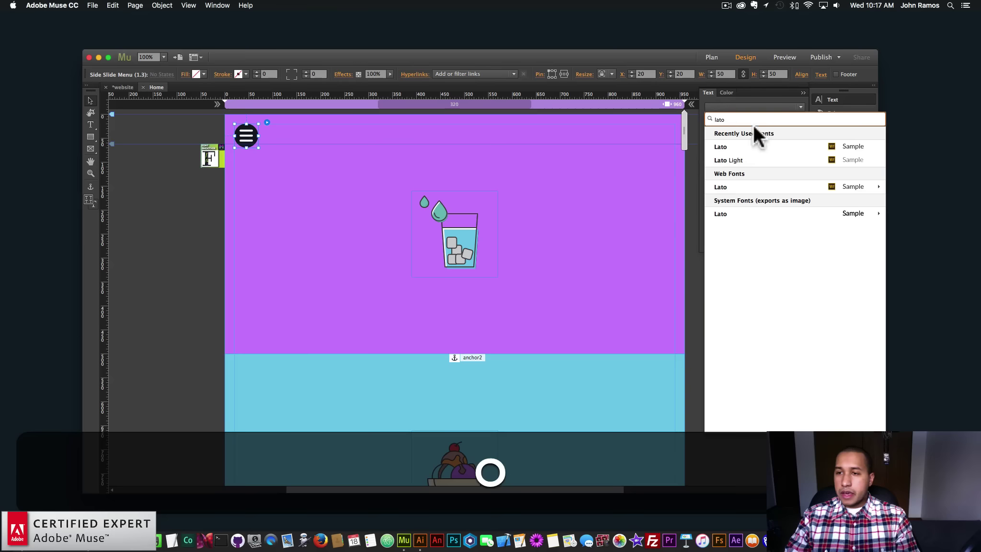
click(731, 145)
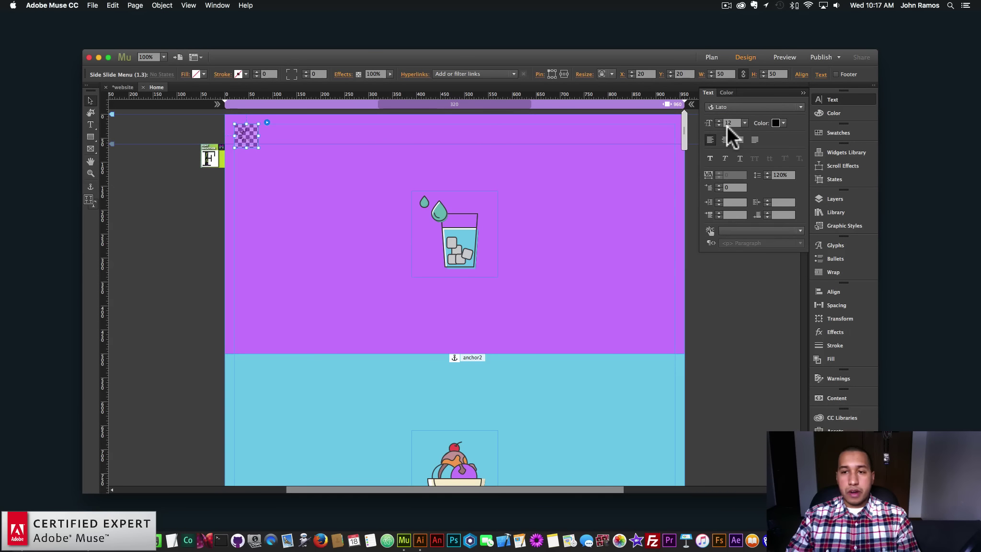
click(210, 220)
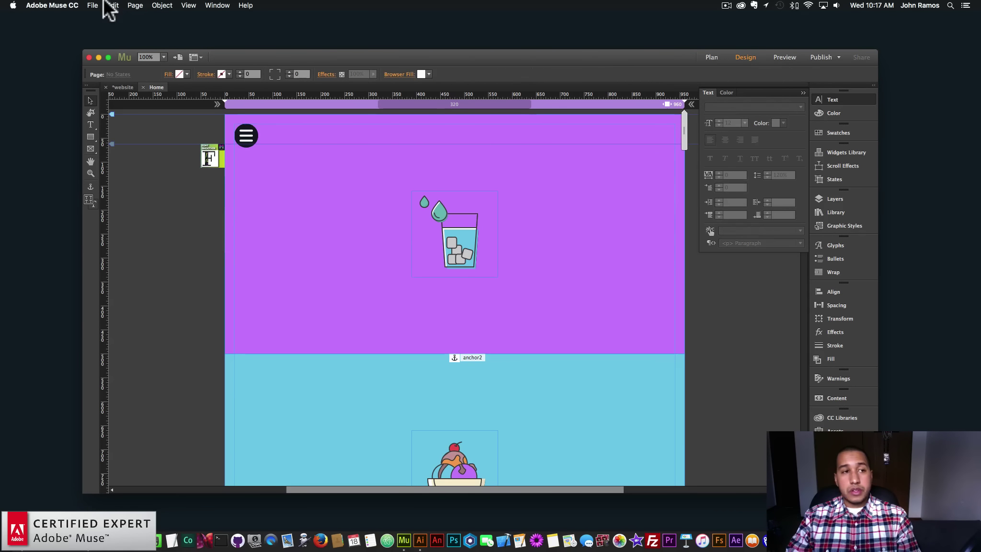
Preview the page in the browser, follow Menu Item 4 from the side menu and reopen the menu to check the font
click(93, 5)
click(135, 159)
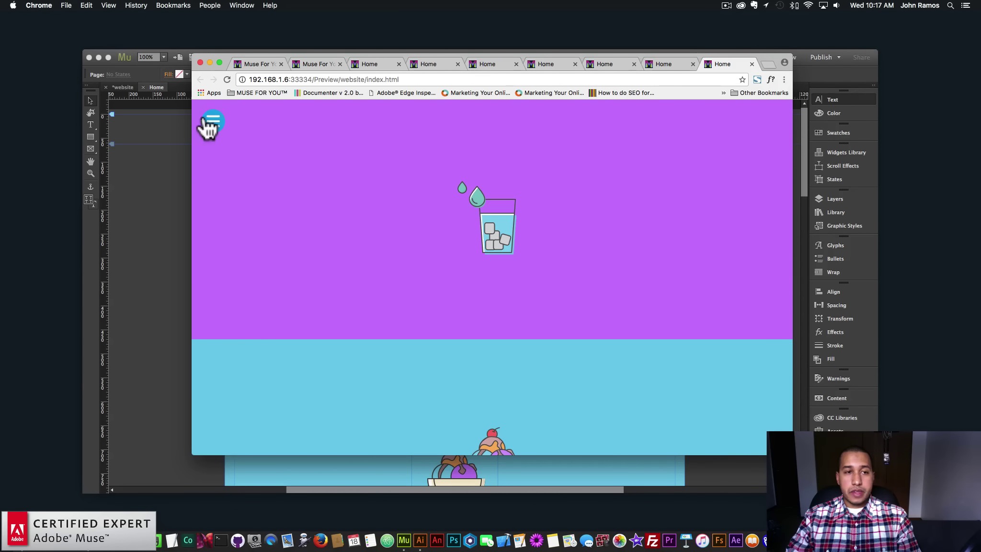
click(207, 121)
click(258, 212)
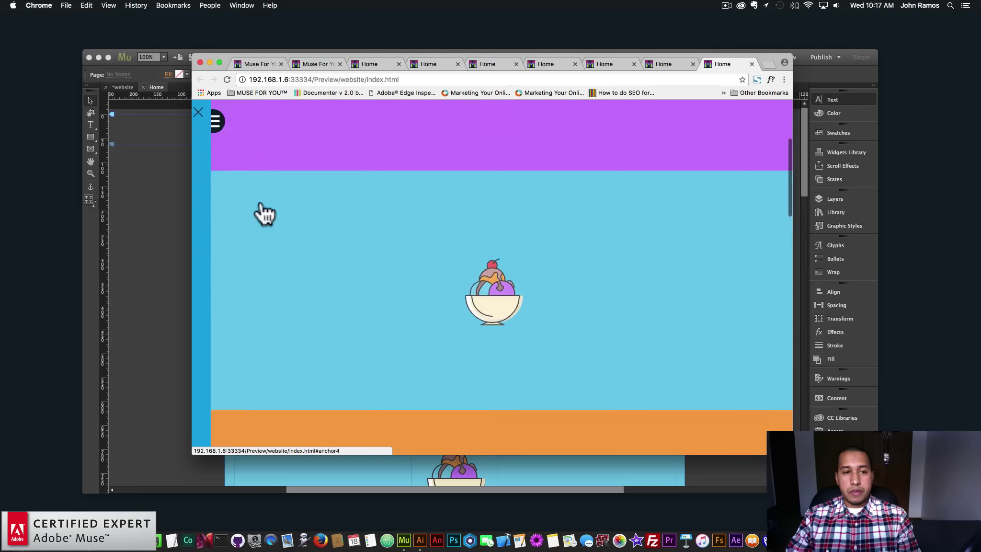
click(216, 126)
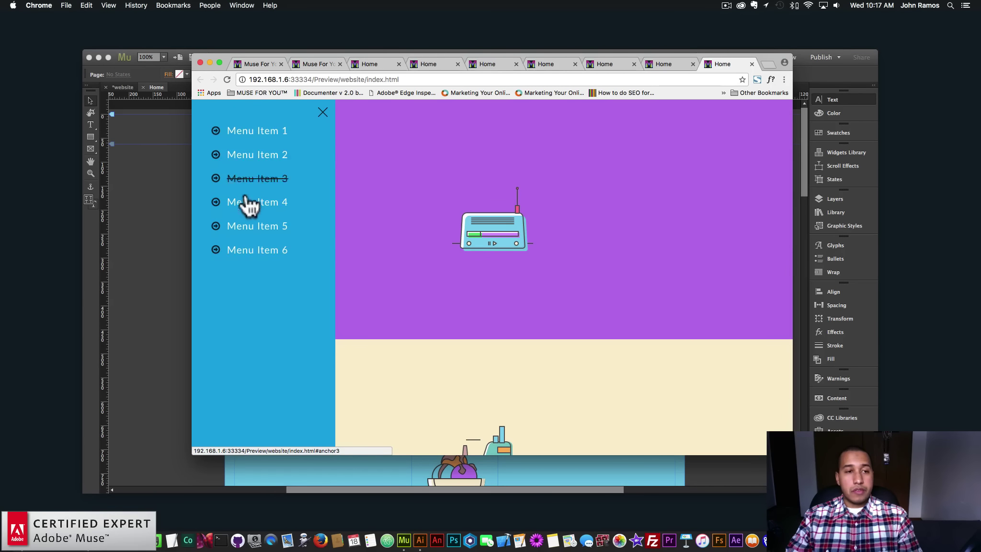
Back in Adobe Muse, turn off Display Icons in the Side Slide Menu widget's options
click(142, 216)
click(244, 132)
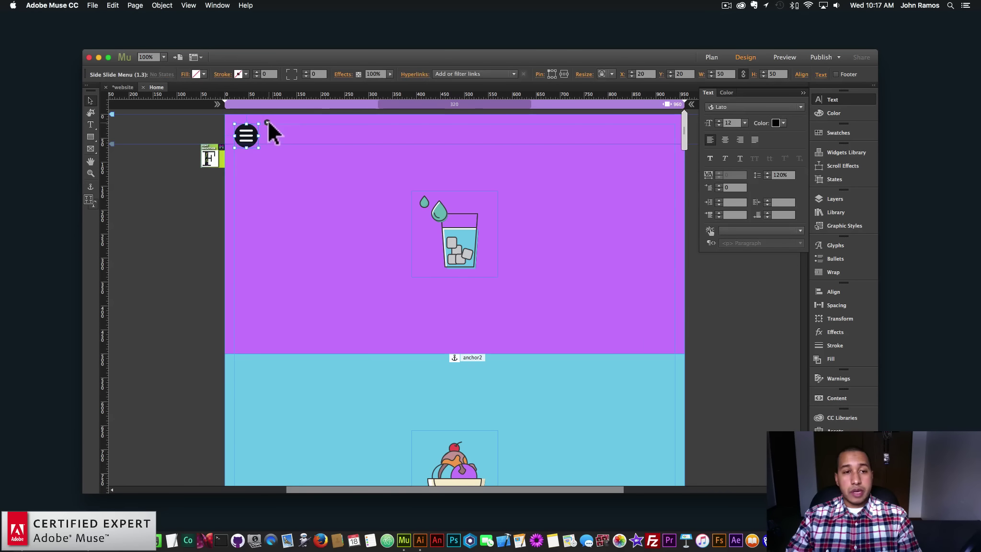
click(266, 122)
click(292, 239)
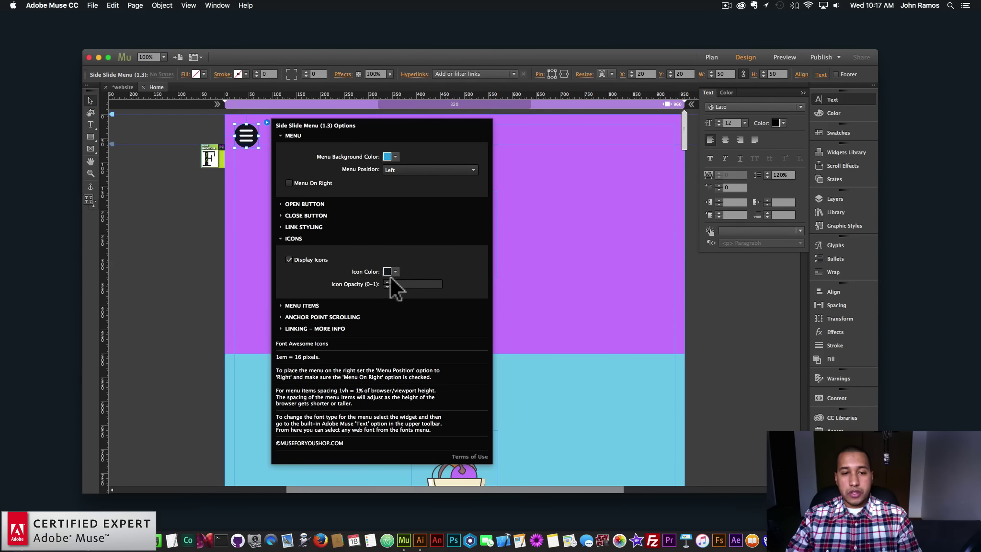
click(289, 259)
click(169, 218)
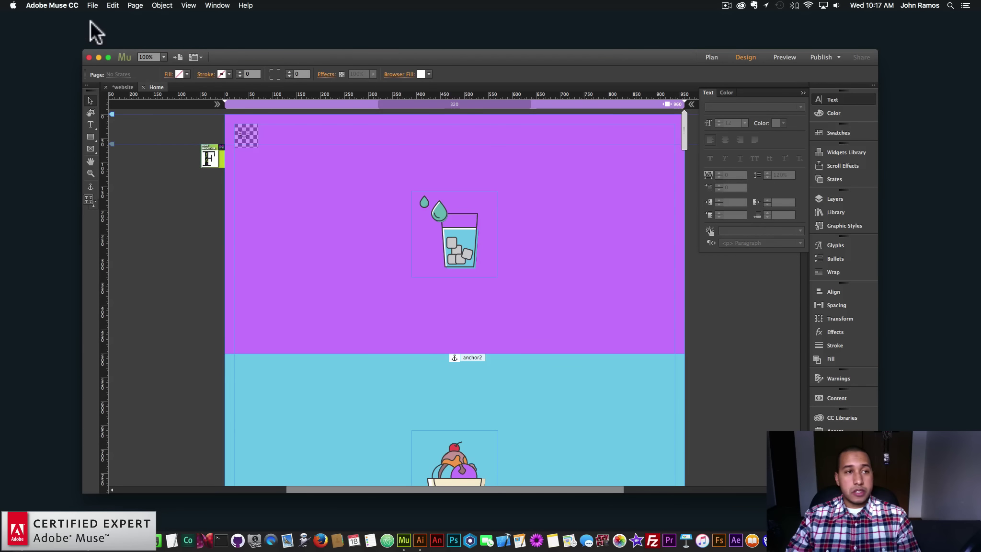
Preview the page in the browser and follow Menu Item 6 from the side menu without icons
click(93, 5)
click(137, 167)
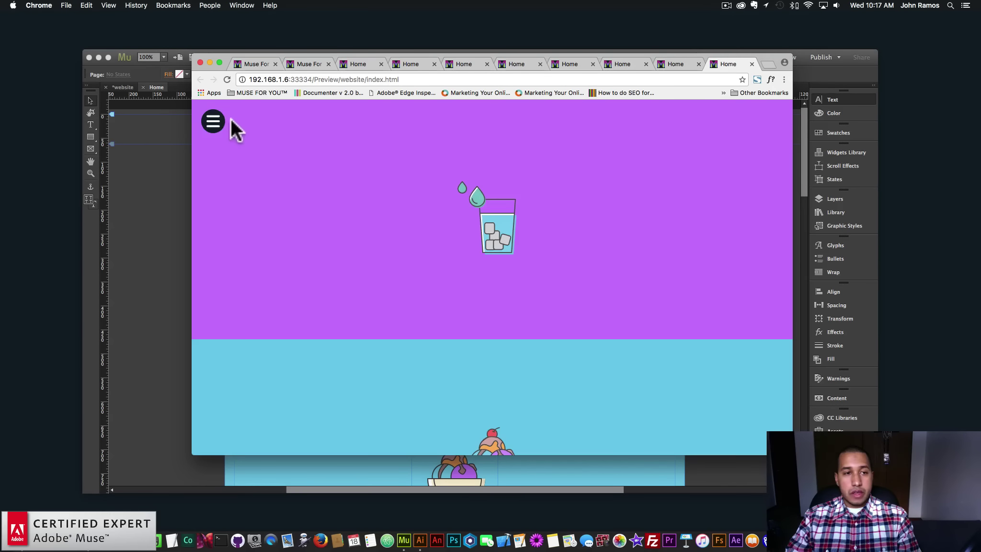
click(215, 124)
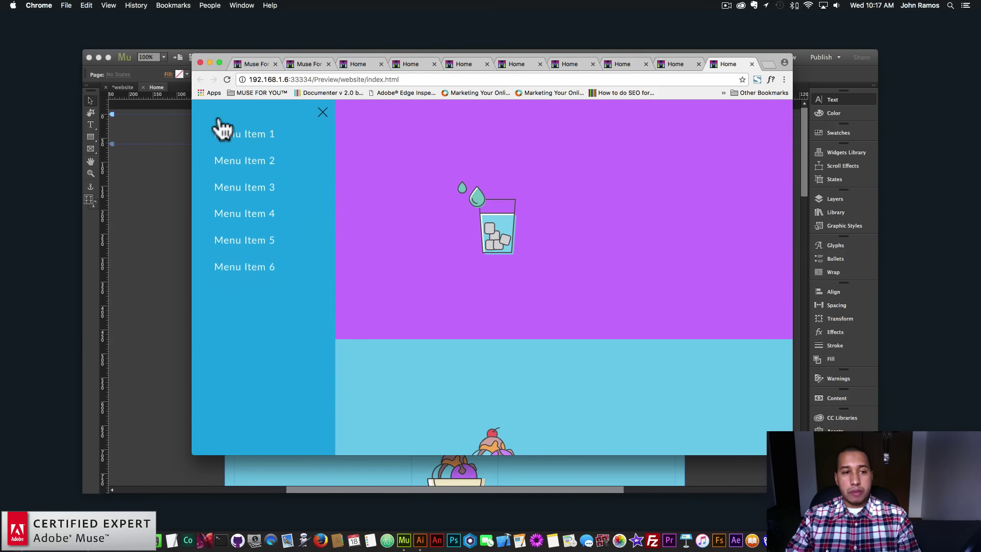
click(249, 258)
click(218, 126)
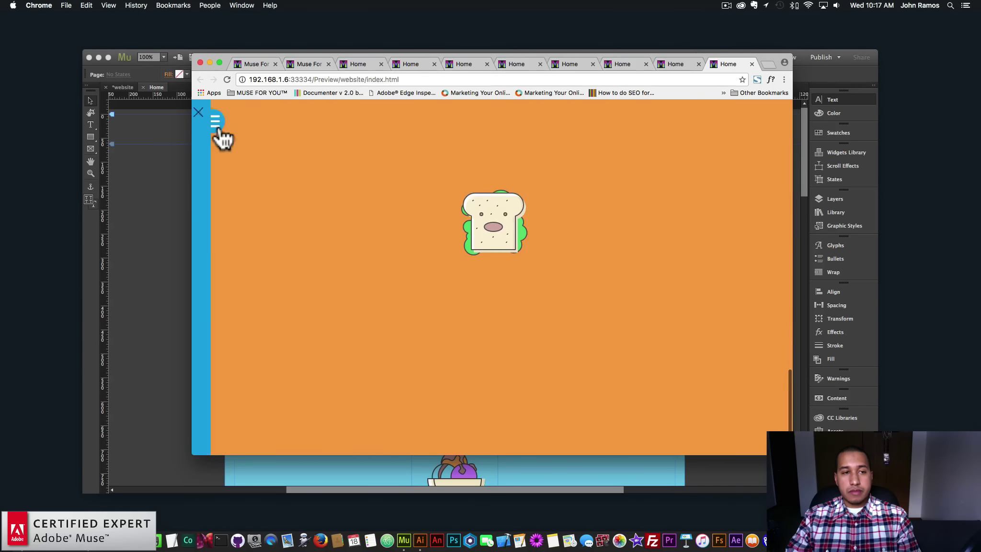
Return to Adobe Muse and turn Display Icons back on for the Side Slide Menu widget
click(154, 197)
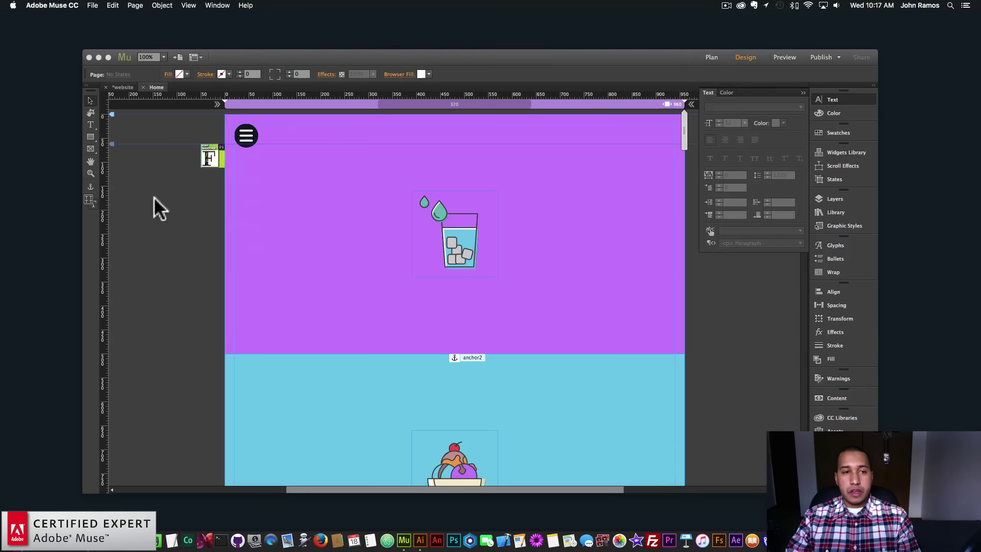
click(247, 135)
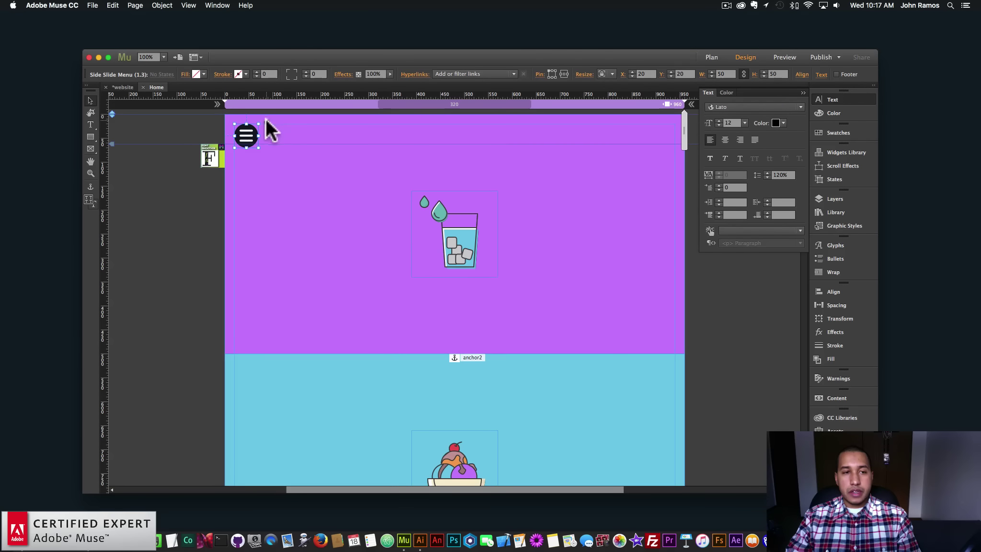
click(267, 123)
click(293, 238)
click(289, 260)
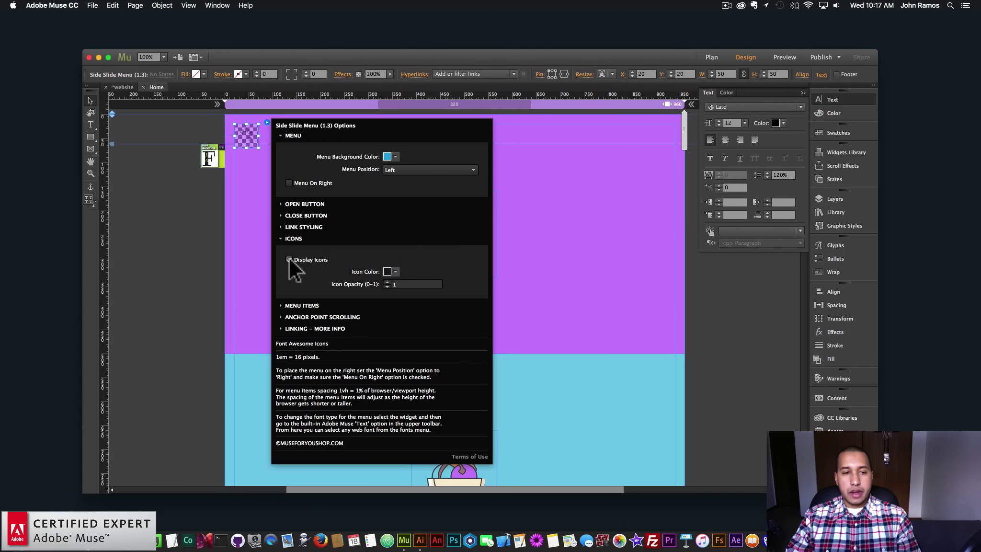
Set the menu widget's Menu Item Decoration On Hover to Underline in its link styling options
click(301, 226)
click(293, 305)
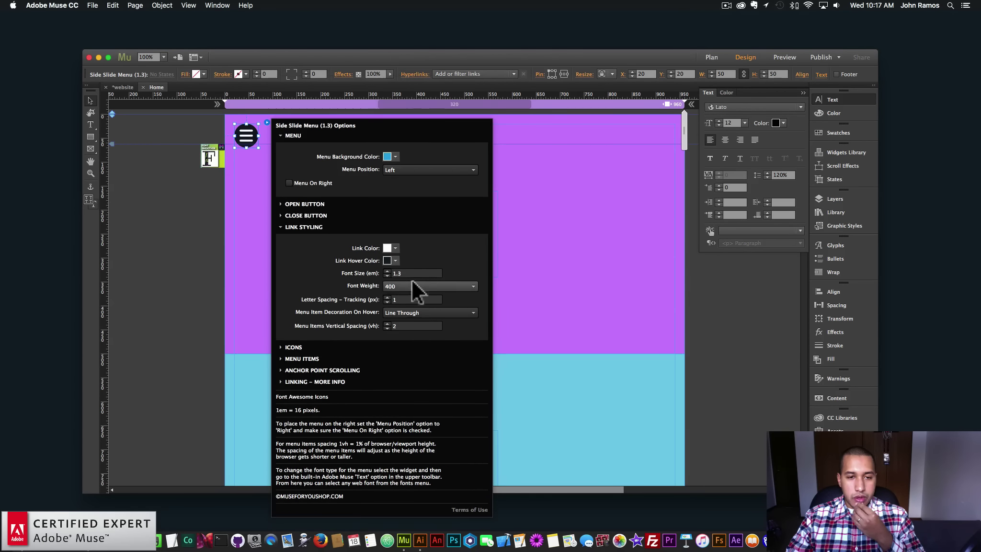
click(409, 314)
click(413, 333)
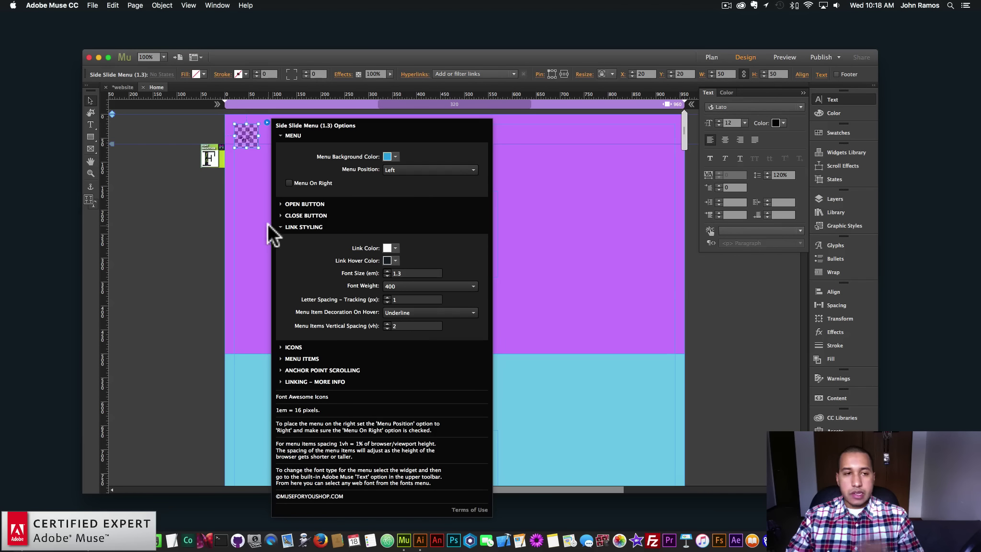
click(152, 166)
Preview the page in the browser and open the side menu to check the underline hover effect on Menu Item 1
click(93, 6)
click(129, 154)
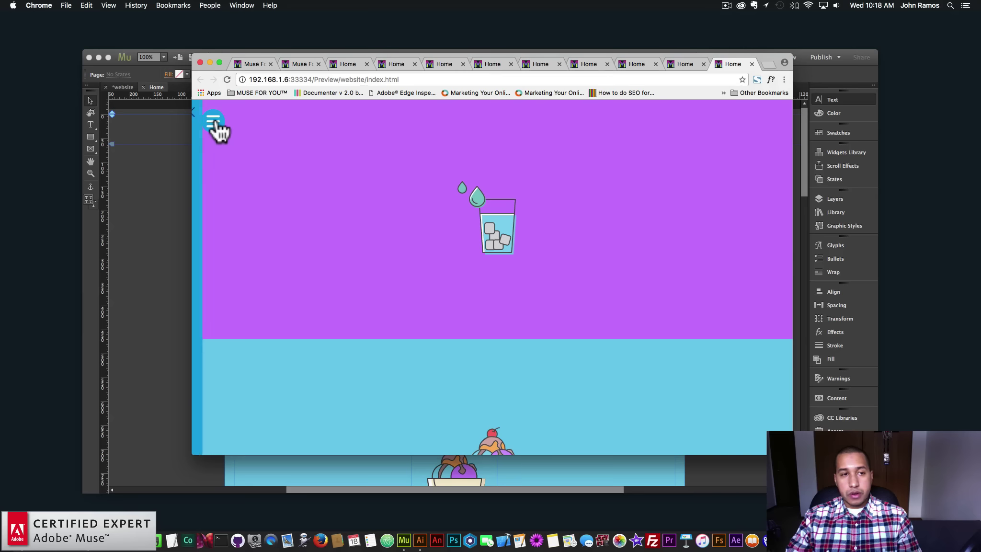
click(216, 124)
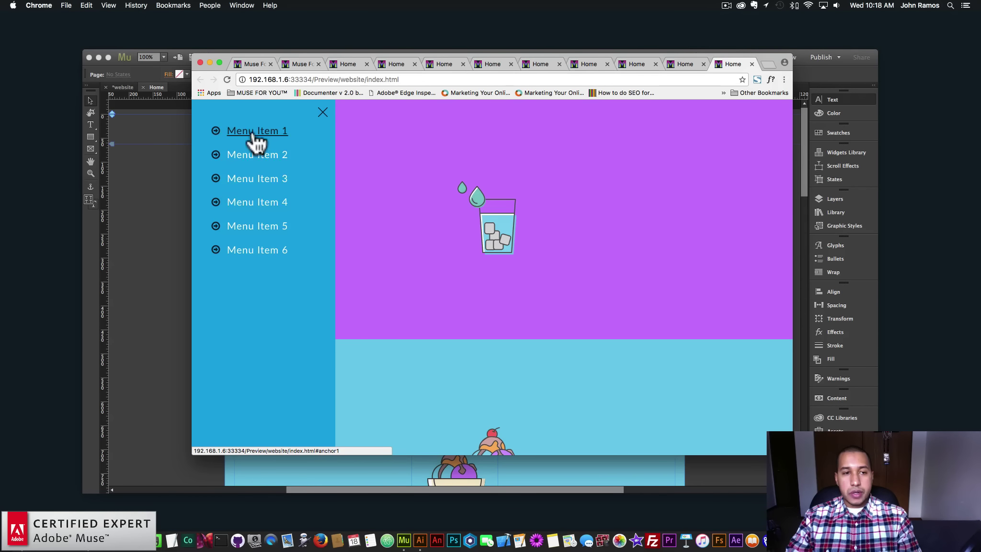
Back in Adobe Muse, set the Side Slide Menu widget's Menu Item Decoration On Hover to Overline
key(super+Tab)
click(247, 137)
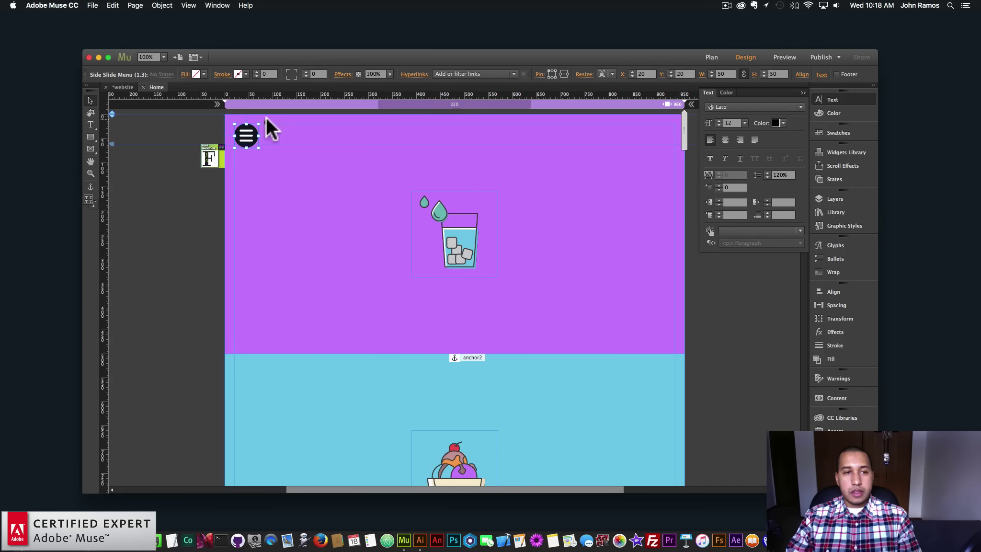
click(267, 122)
click(304, 227)
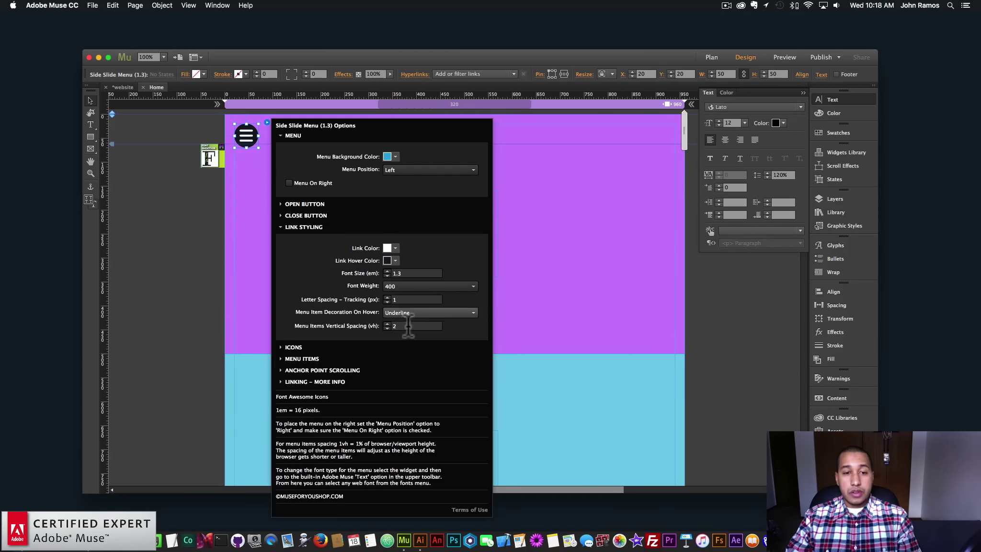
click(405, 315)
click(402, 351)
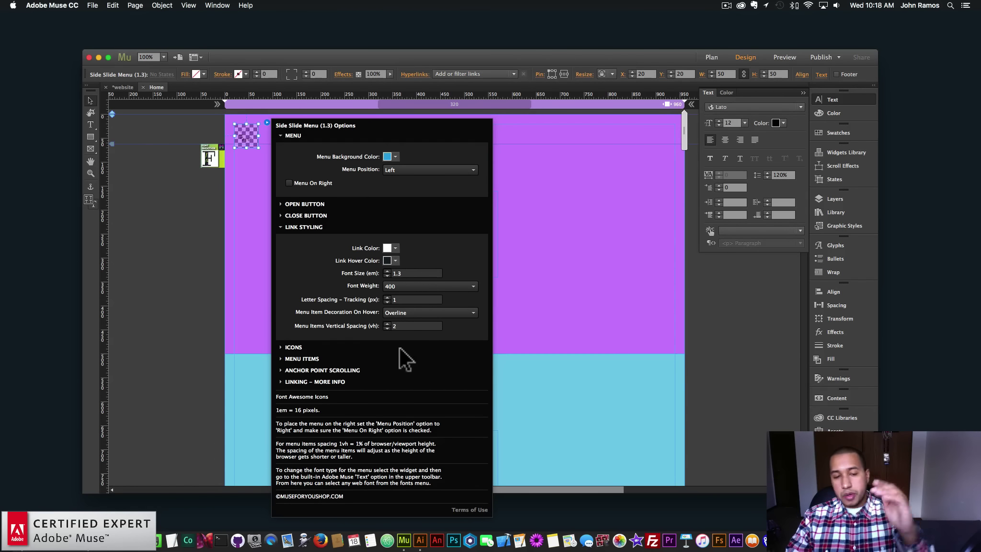
click(196, 273)
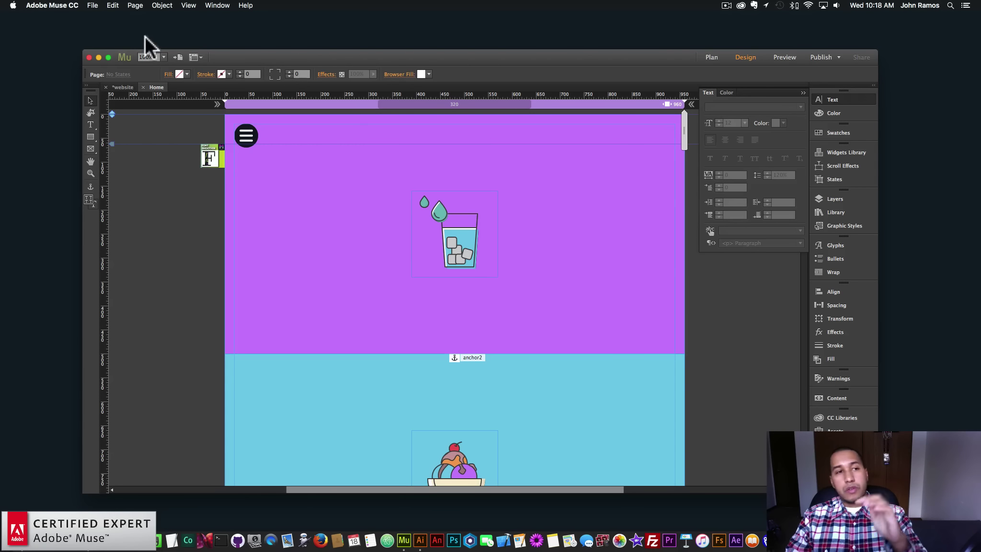
Preview the page in the browser, follow Menu Item 6 and reopen the side menu to check the overline hover effect
click(93, 5)
click(142, 158)
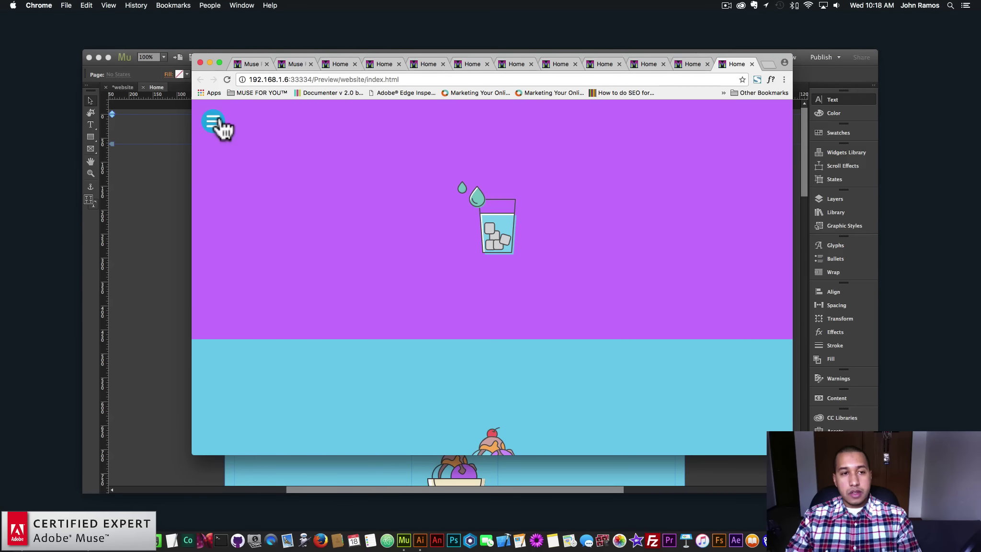
click(216, 123)
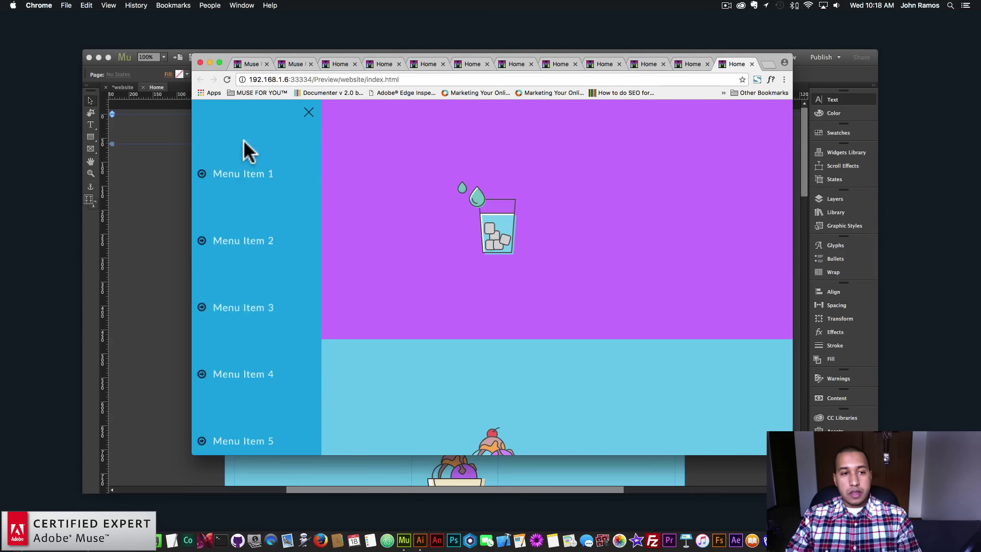
click(257, 249)
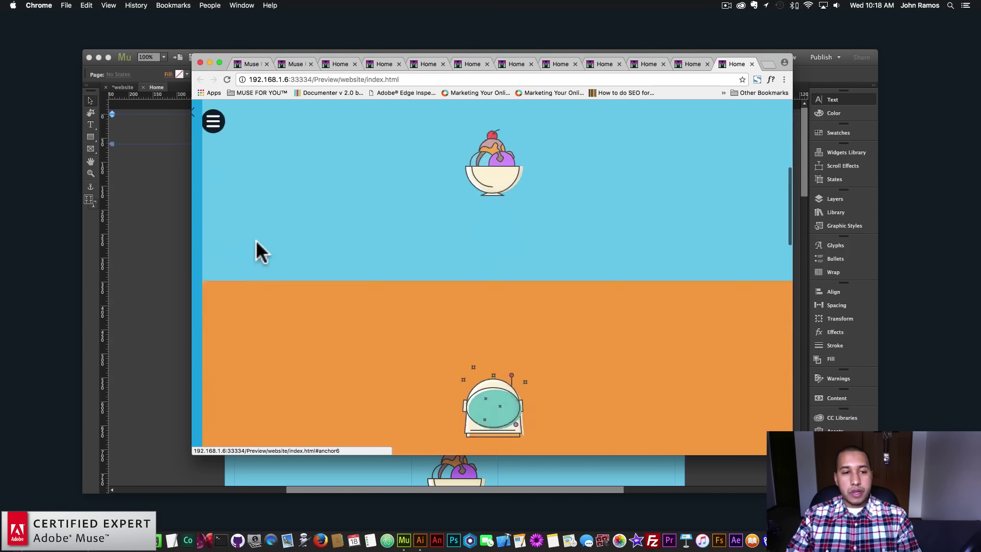
click(211, 125)
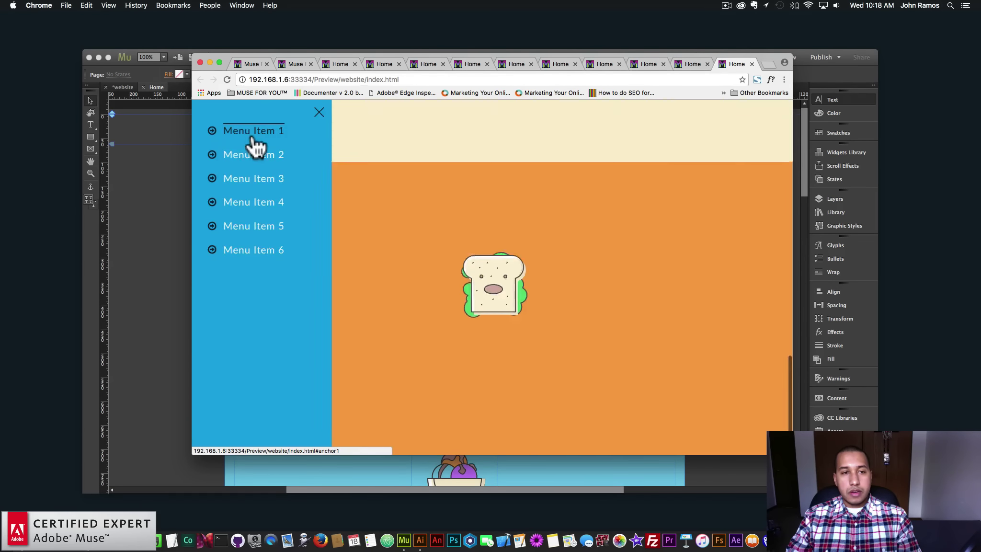
Back in Adobe Muse, open the Side Slide Menu widget's Open Button options and browse for a different open button image
click(252, 134)
click(138, 178)
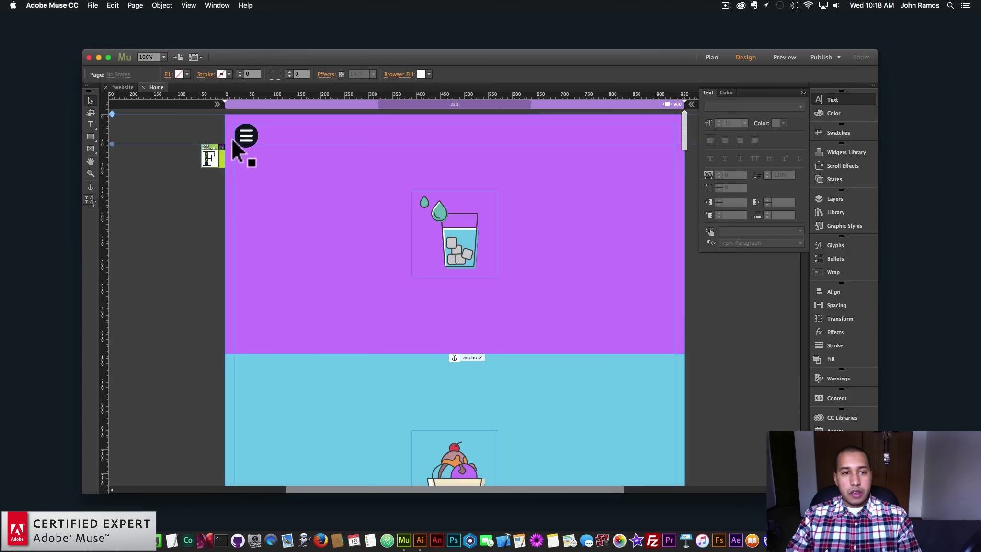
click(245, 134)
click(267, 122)
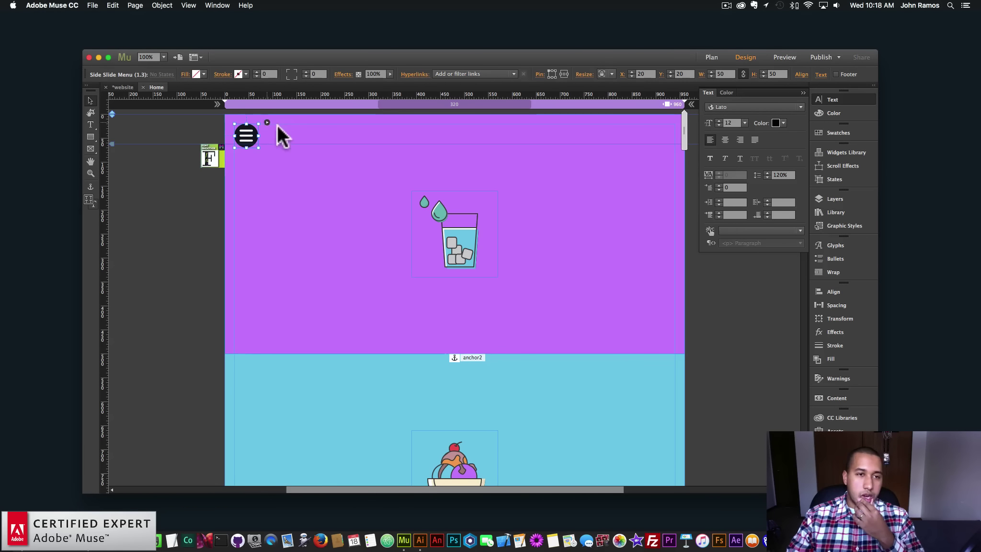
click(312, 204)
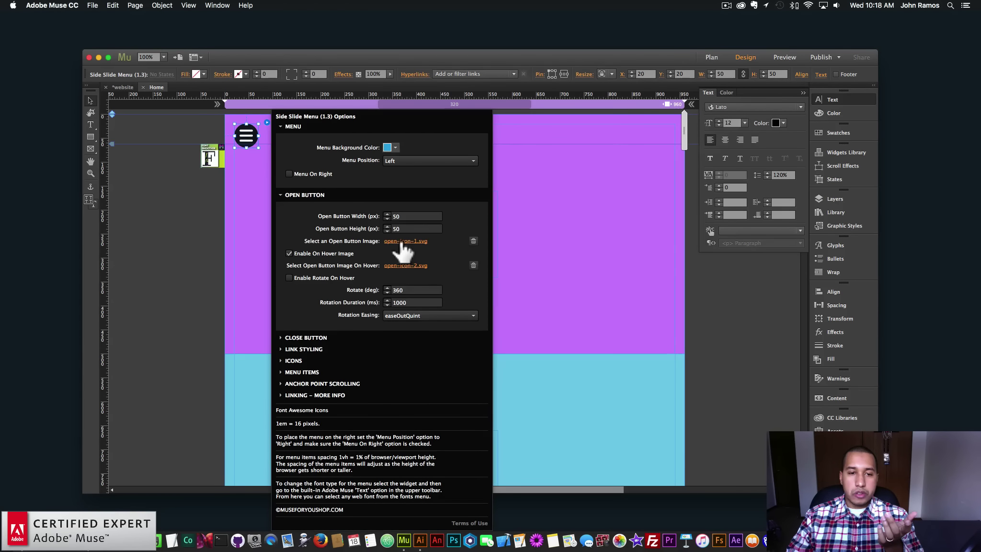
click(403, 241)
click(464, 69)
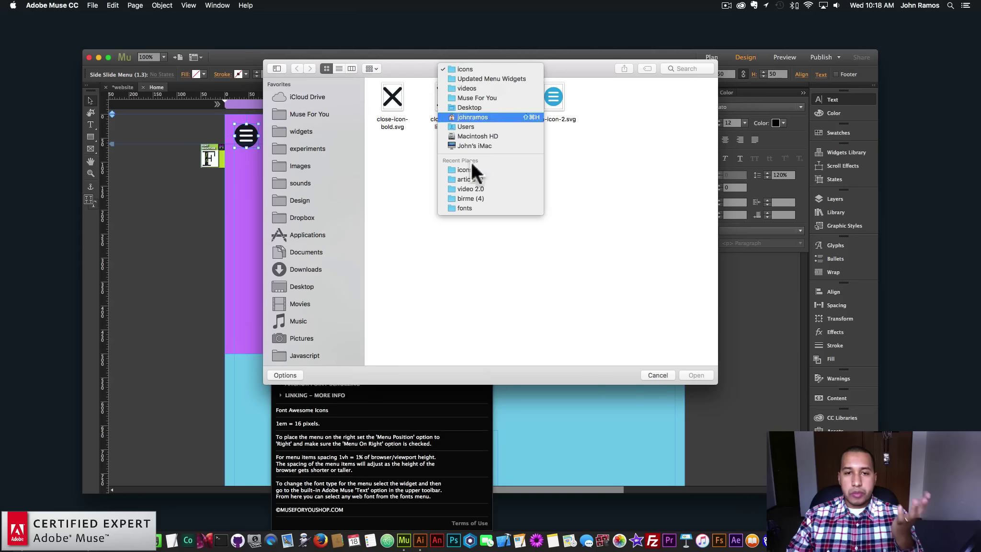
click(469, 170)
click(464, 69)
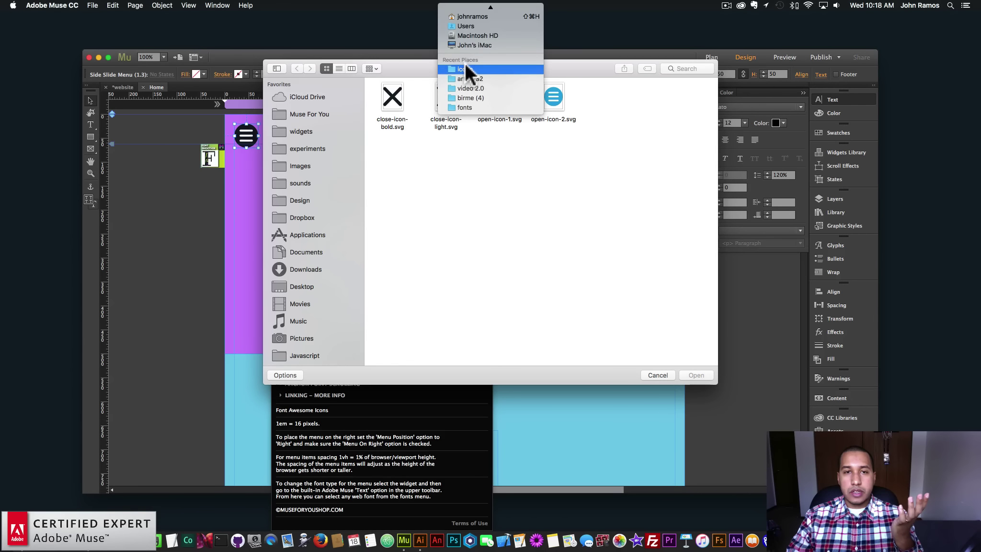
click(466, 68)
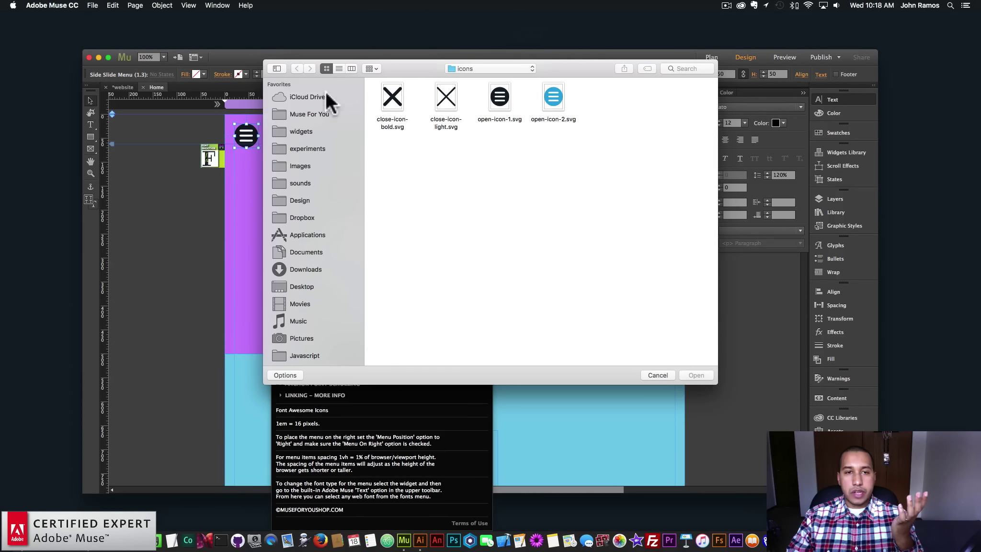
click(470, 70)
click(469, 181)
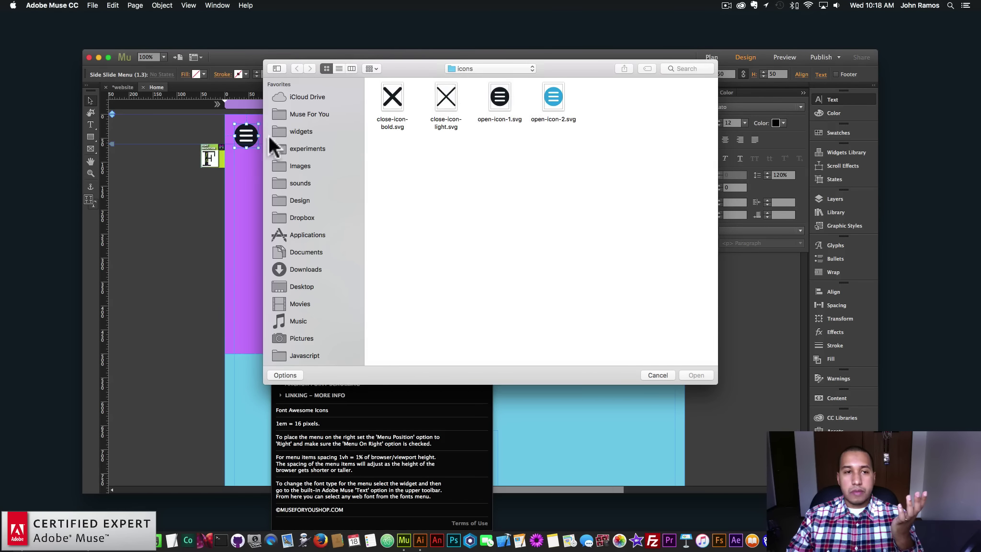
Set the open button image to Spaceship.svg from the image-icons folder in Updated Menu Widgets
click(455, 72)
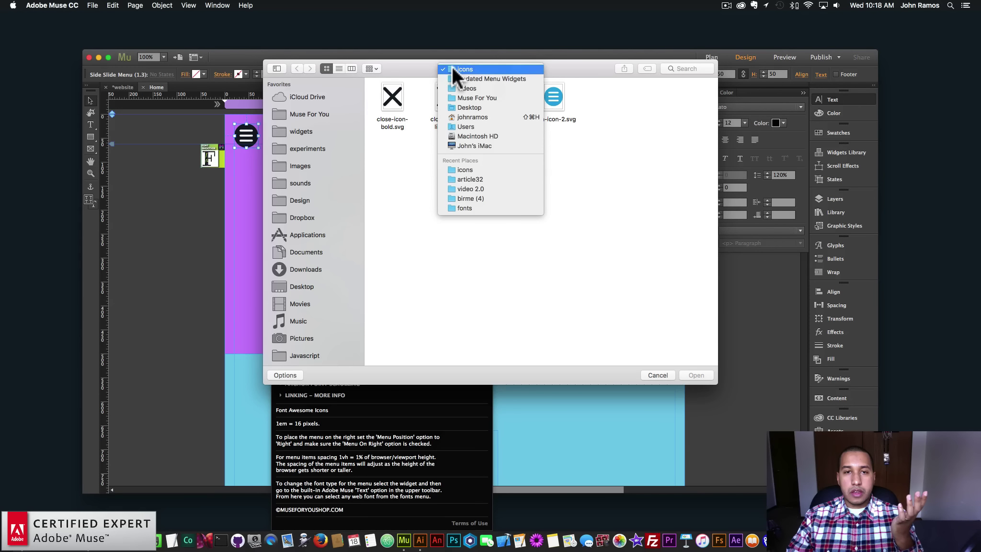
click(454, 78)
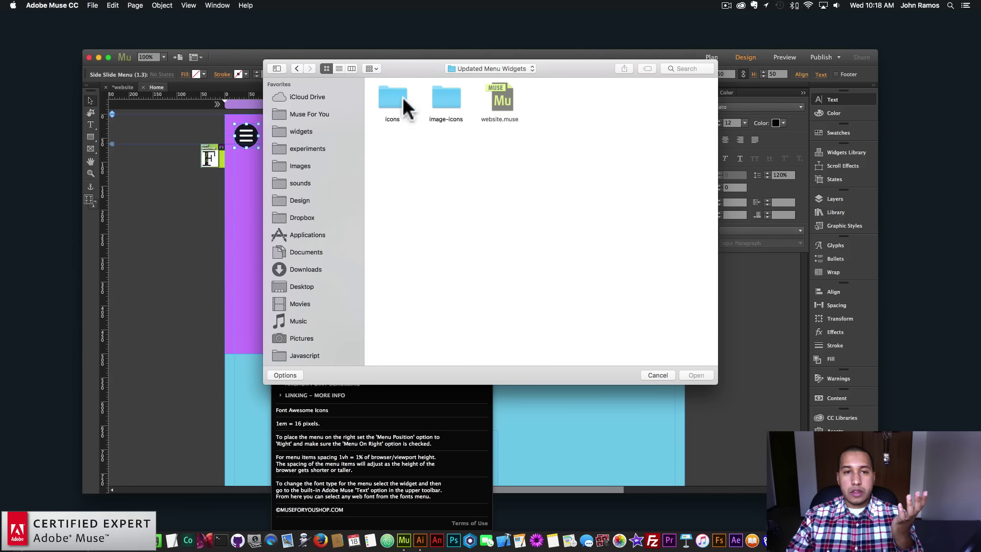
click(440, 99)
double_click(440, 95)
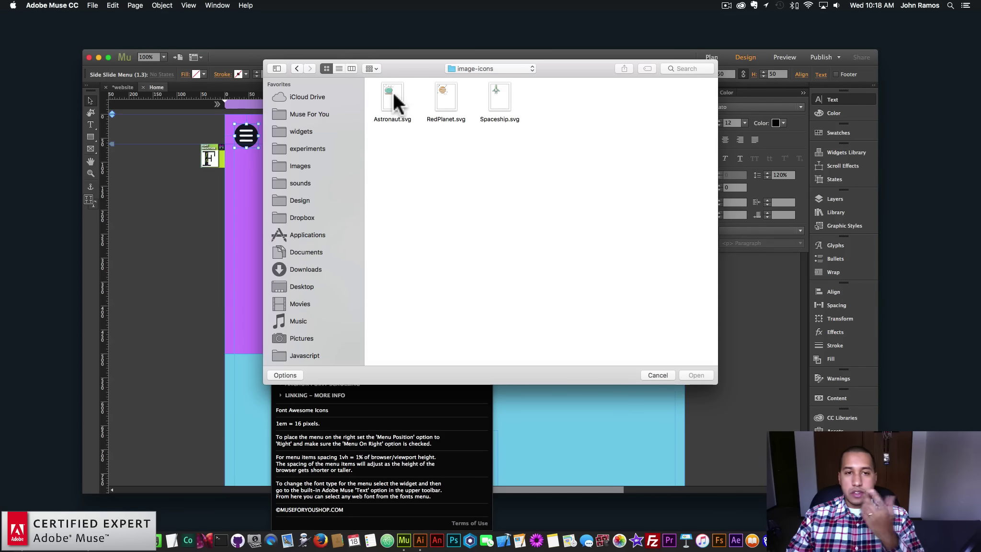
double_click(502, 92)
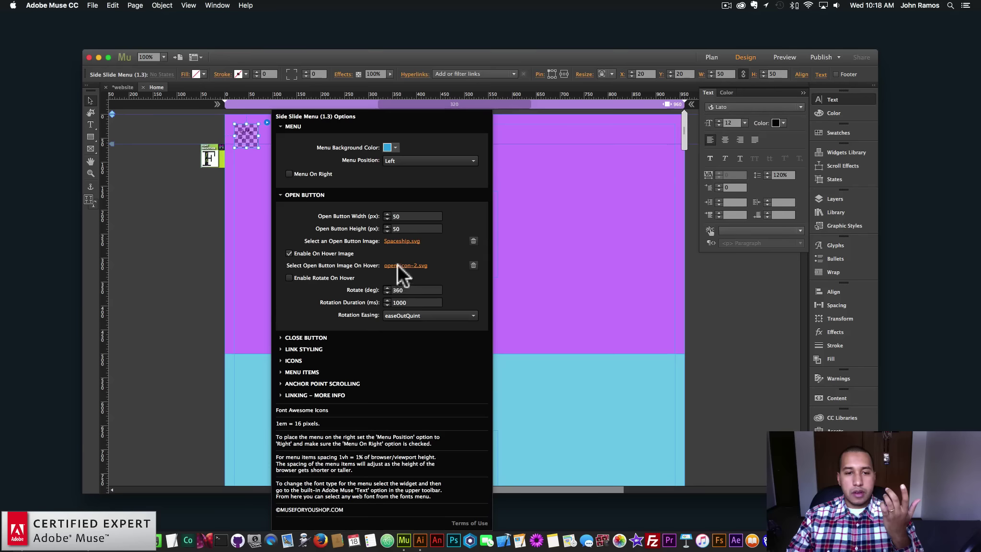
Set the open button's hover image to Astronaut.svg and the close button image to RedPlanet.svg
click(398, 266)
click(403, 102)
double_click(397, 94)
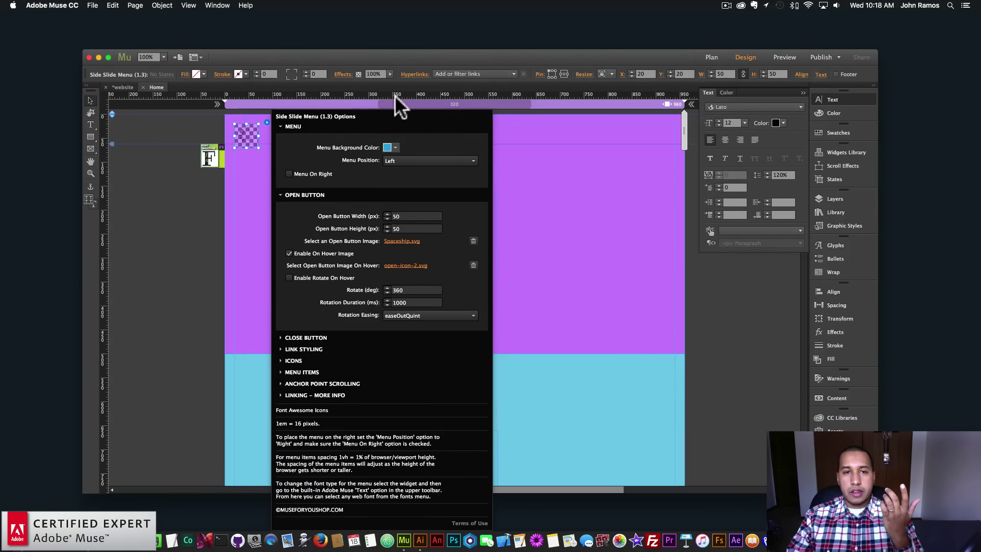
click(309, 336)
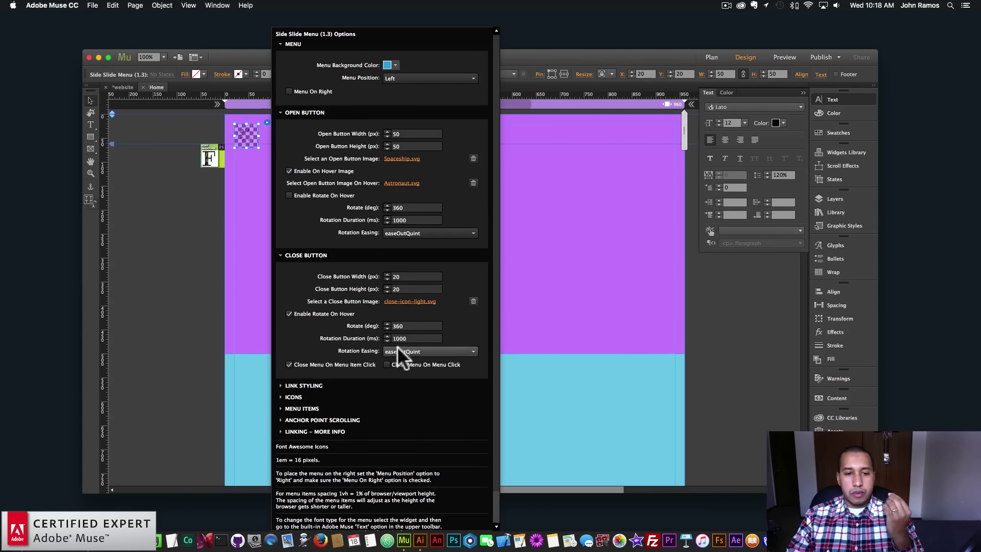
click(408, 301)
double_click(446, 94)
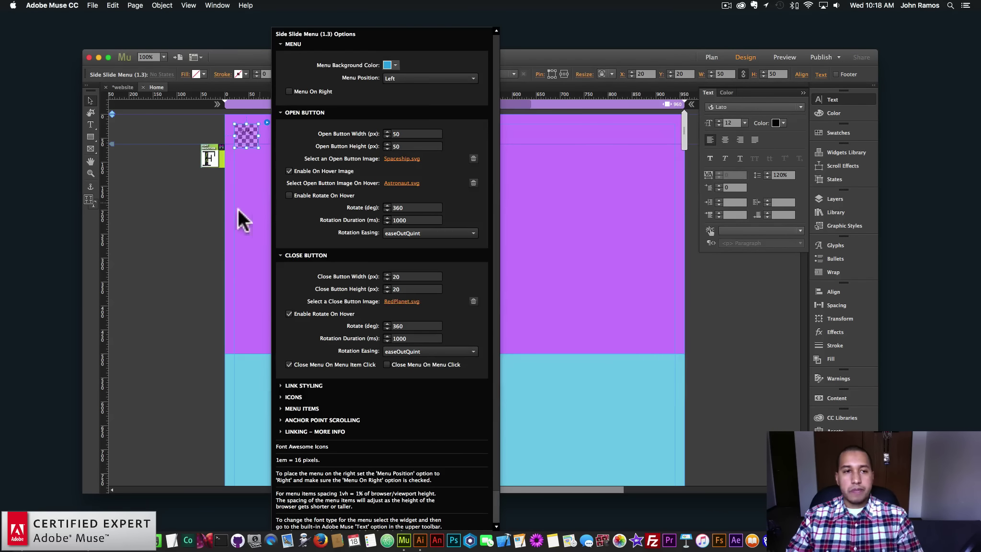
click(191, 227)
Move the Ellipse directly beneath the Side Slide Menu widget in the layer order
click(248, 134)
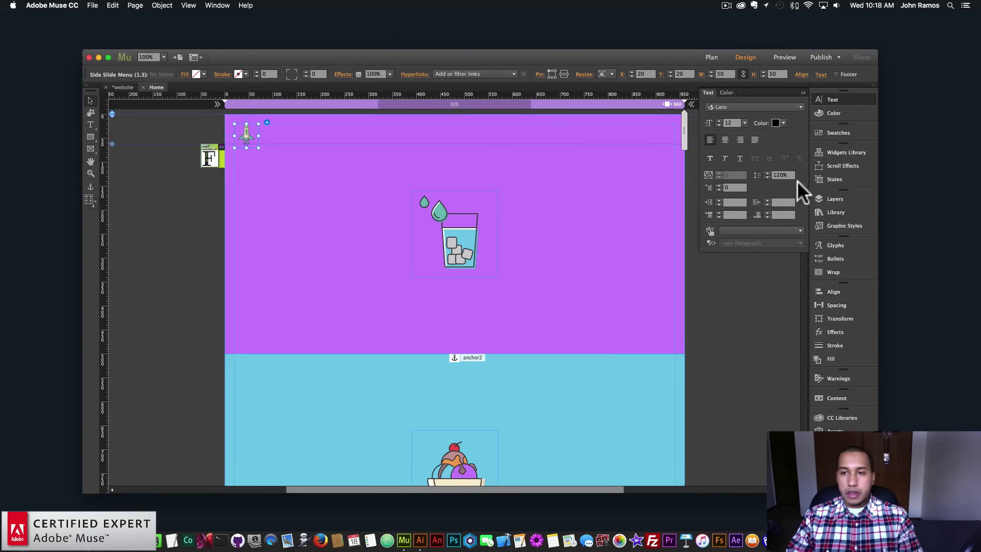
click(833, 199)
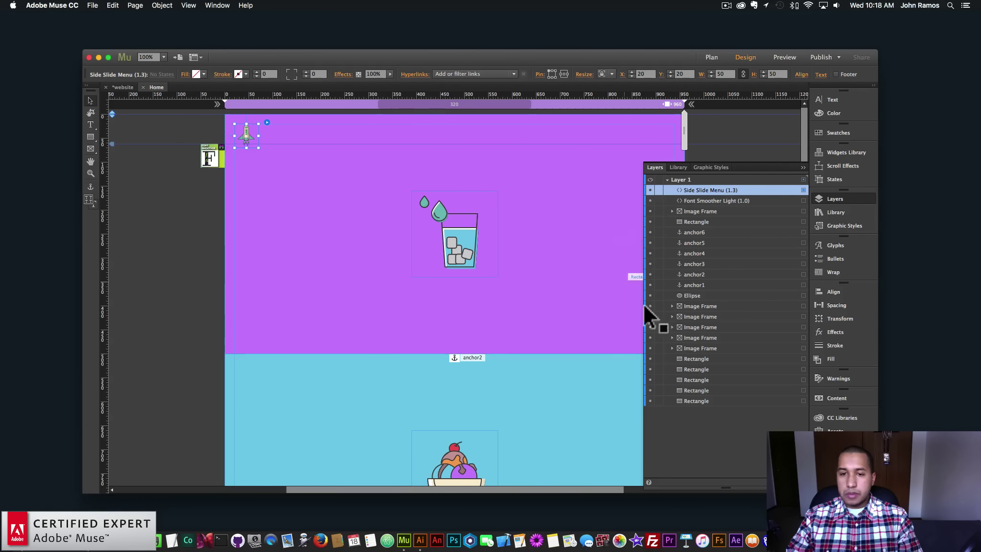
click(578, 190)
drag(693, 297, 708, 196)
Centre the spaceship menu widget horizontally on the black ellipse and place both on the page at X 20, Y 20
drag(662, 152, 203, 217)
shift+click(261, 146)
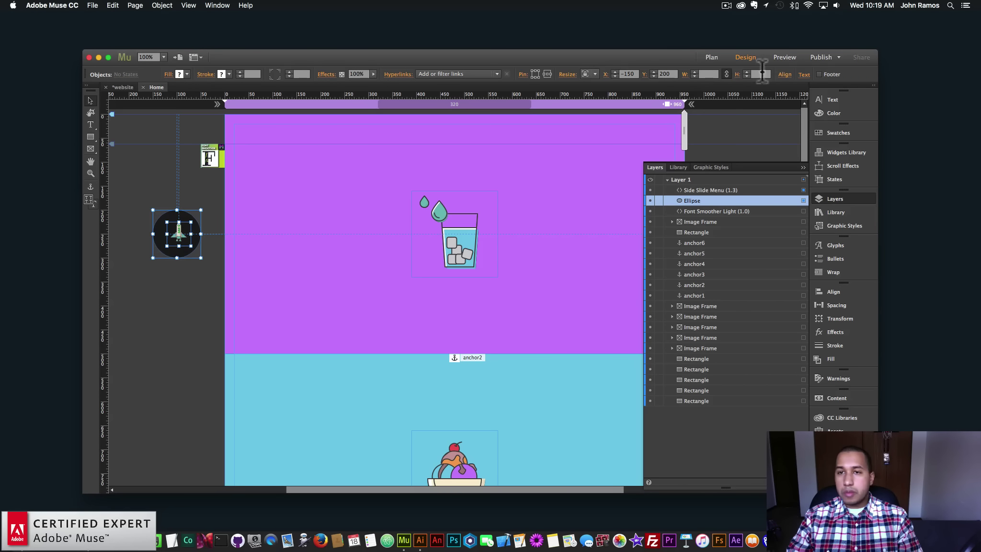
click(786, 74)
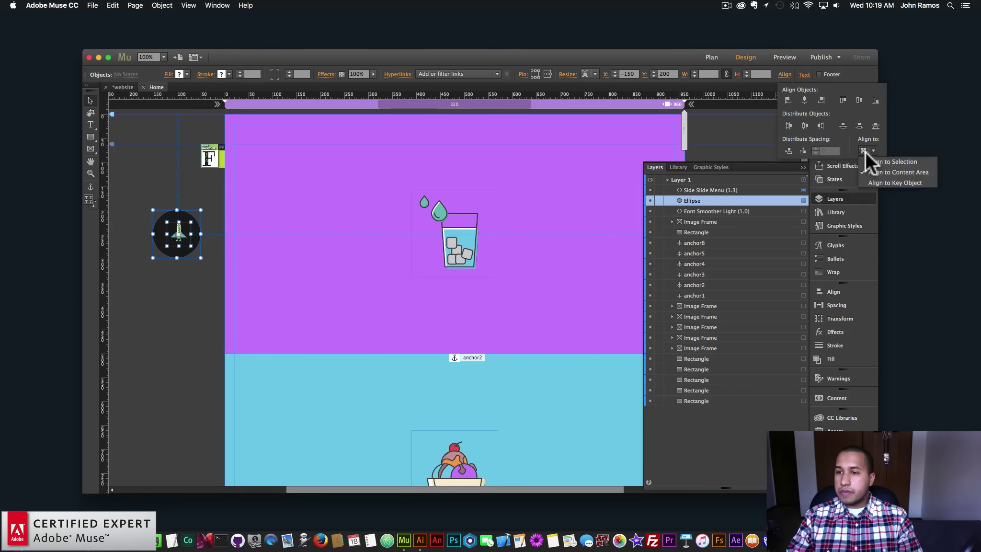
click(804, 100)
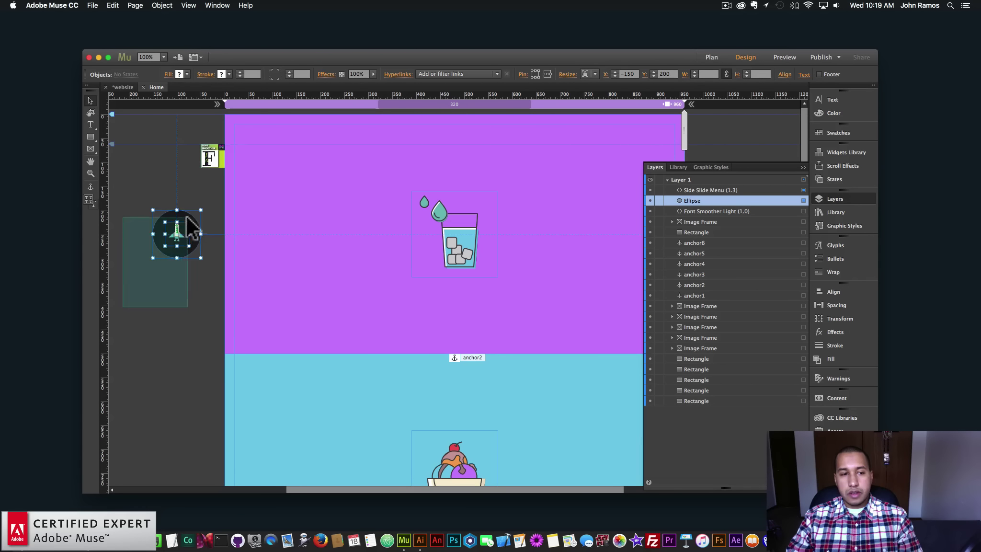
drag(176, 231, 261, 156)
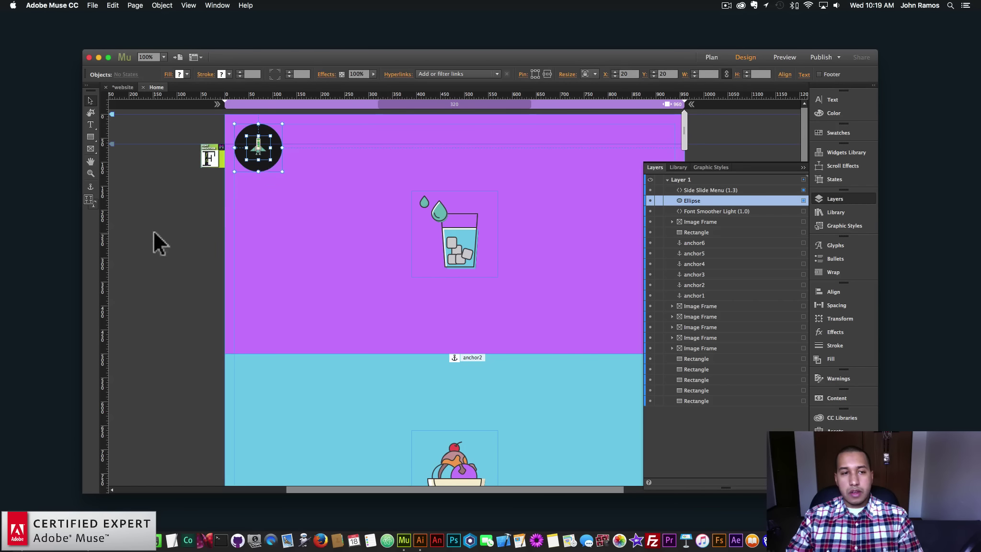
click(157, 241)
Enable Rotate On Hover for the menu widget's open button
click(261, 147)
click(279, 133)
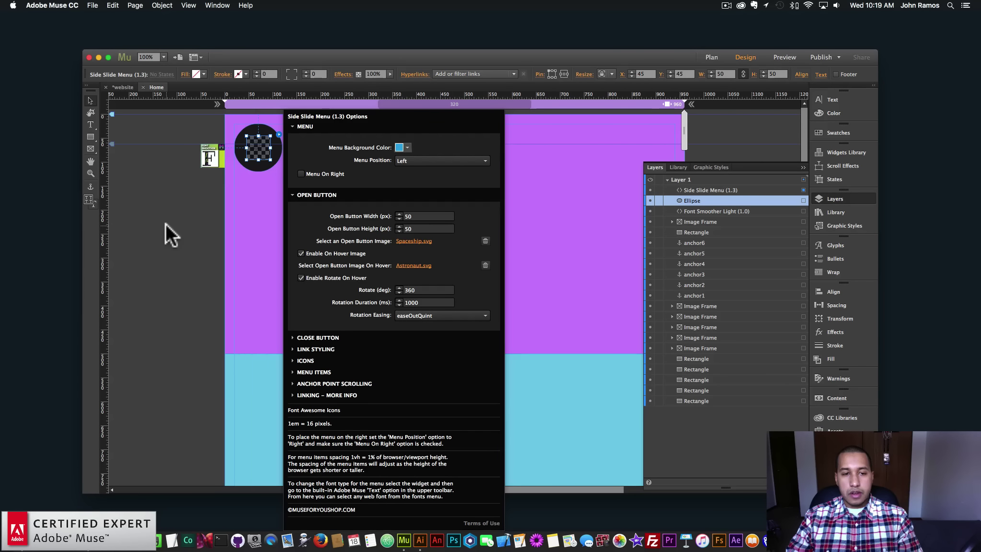
click(162, 224)
Preview the page in the browser to check the ellipse behind the spaceship open button, and return to Adobe Muse
click(93, 6)
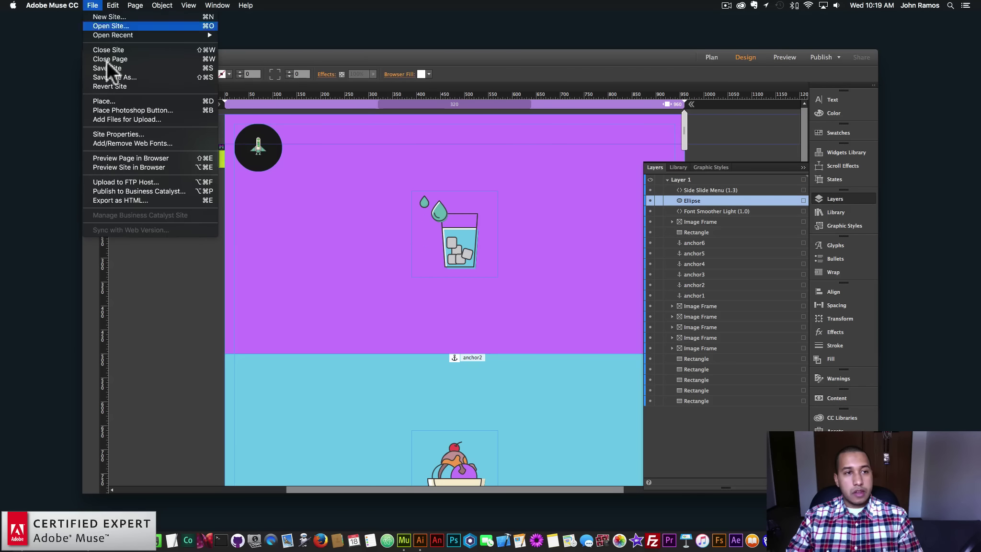
click(142, 158)
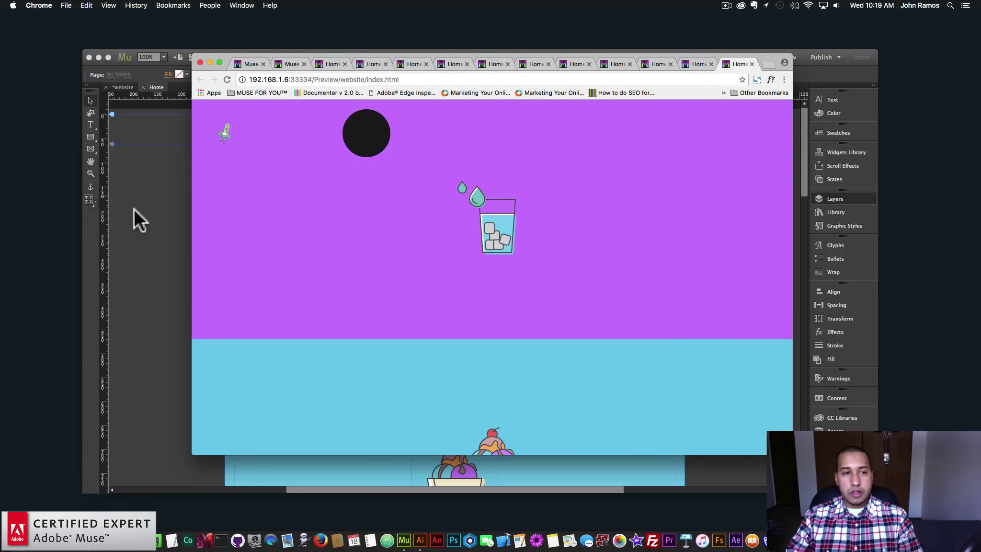
click(133, 208)
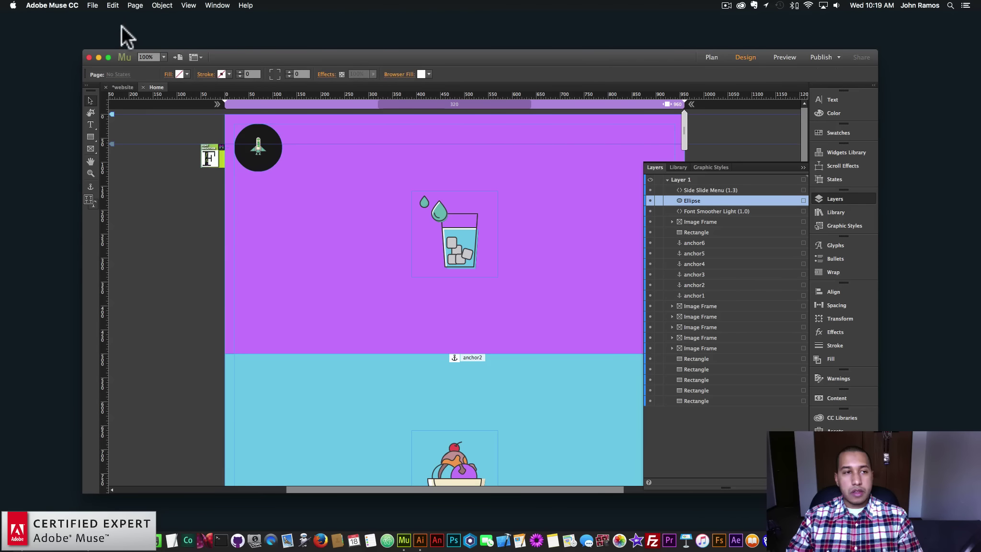
Preview the page in the browser again, open the side menu from the spaceship button and follow Menu Item 5
click(93, 6)
click(118, 153)
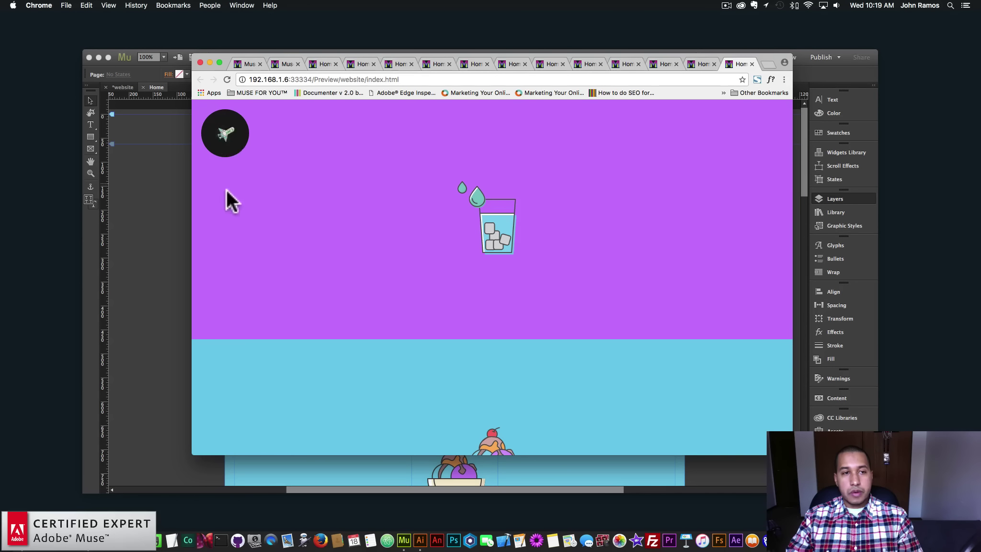
click(225, 133)
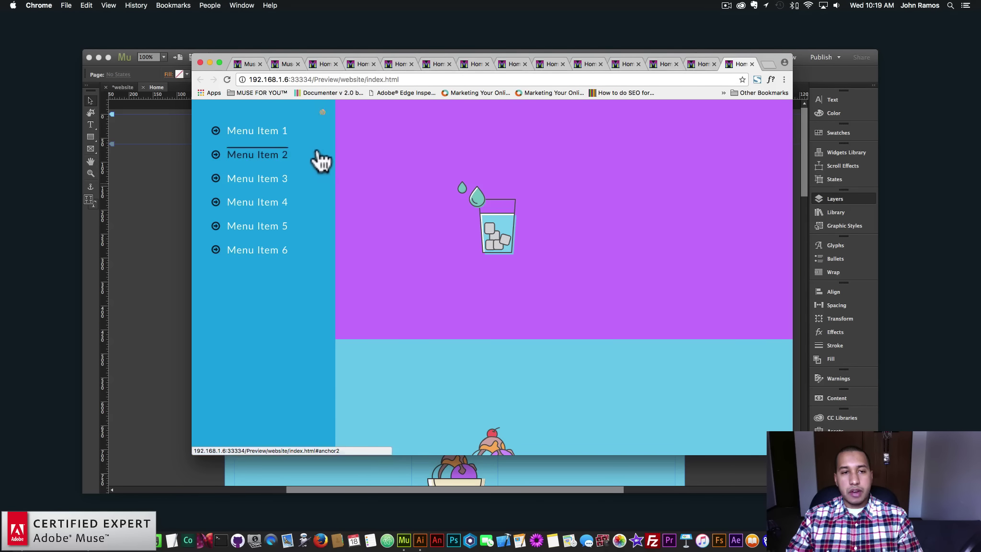
click(264, 229)
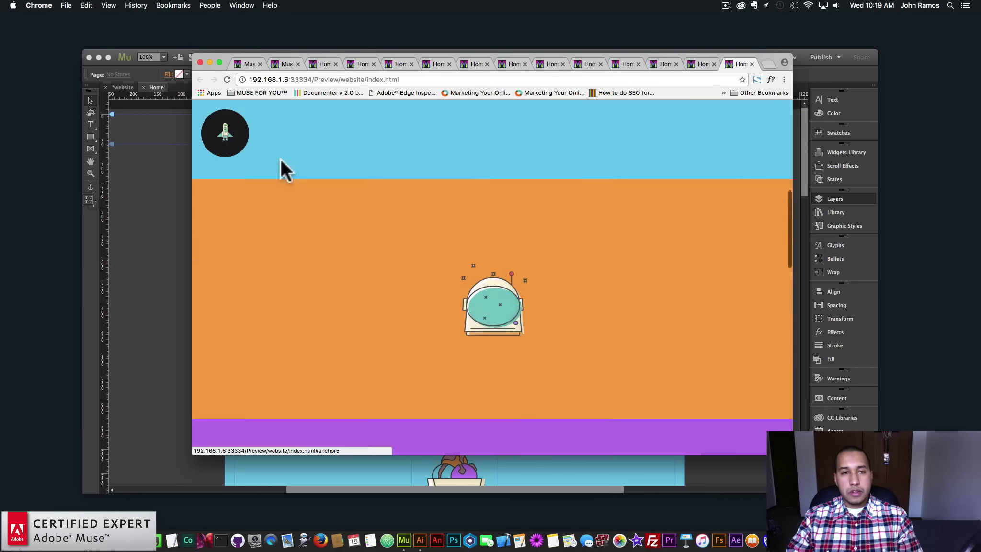
click(235, 146)
Back in Adobe Muse, set the menu widget's Close Button Width and Height to 50 px
click(134, 187)
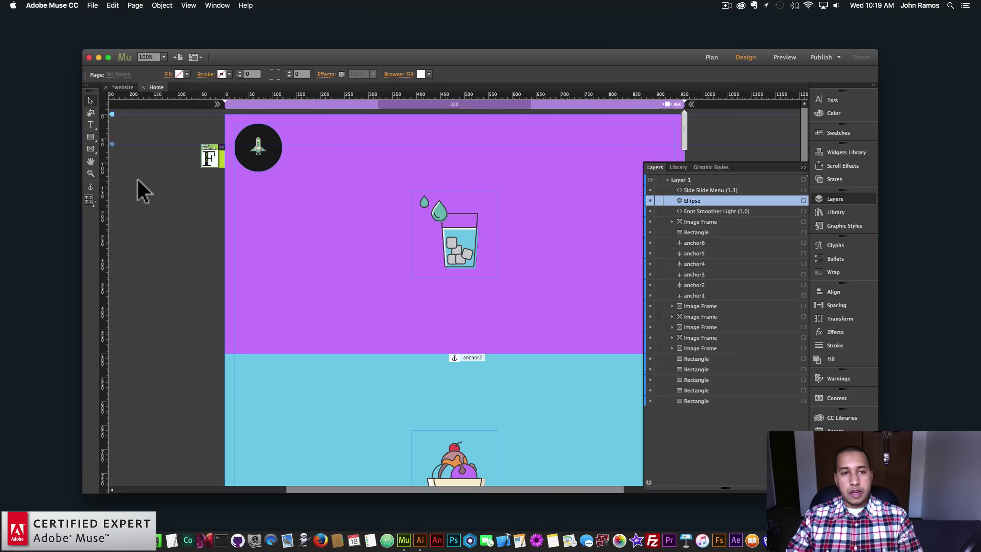
click(261, 146)
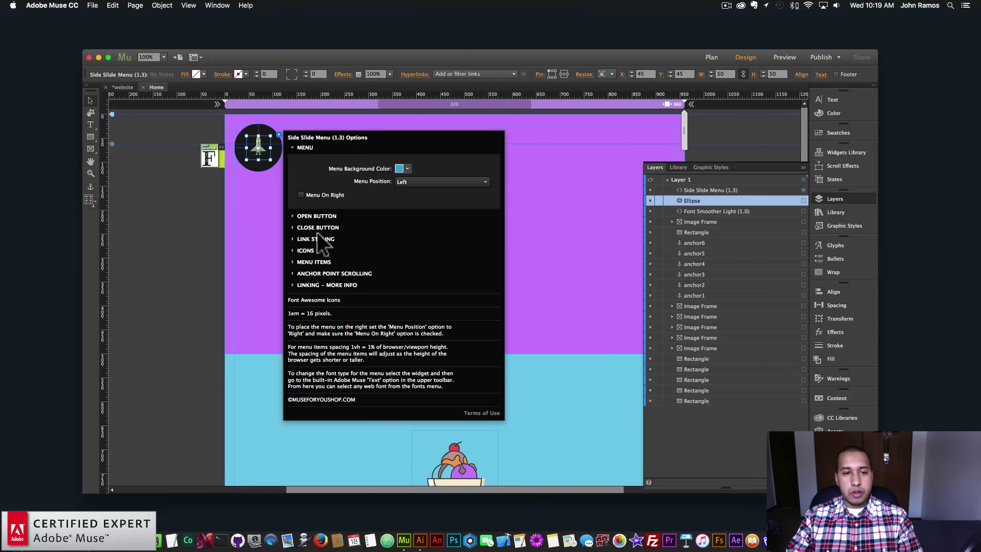
click(317, 228)
double_click(427, 239)
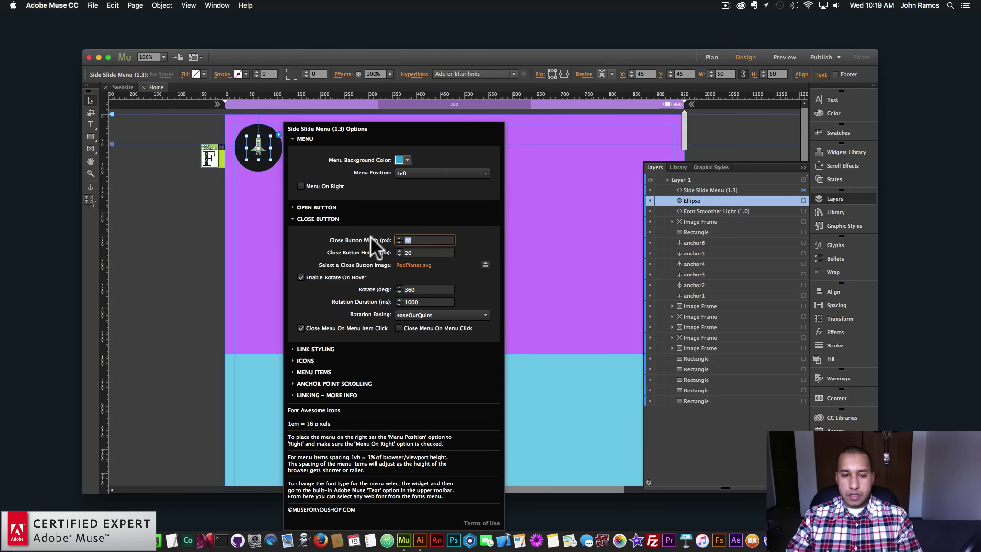
text(50)
key(Return)
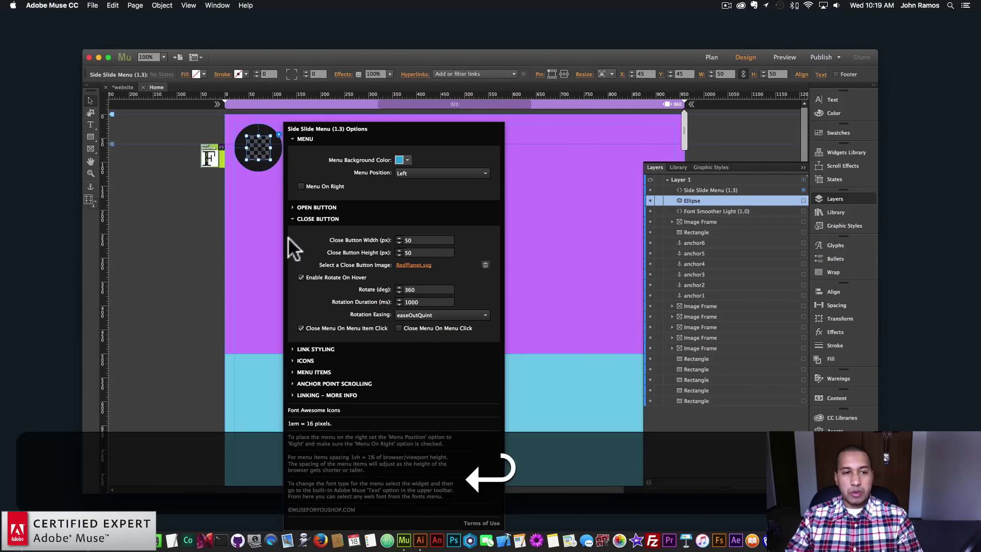
click(197, 242)
Preview the page in the browser, test the enlarged planet close button, reopen the side menu and follow Menu Item 5
click(92, 9)
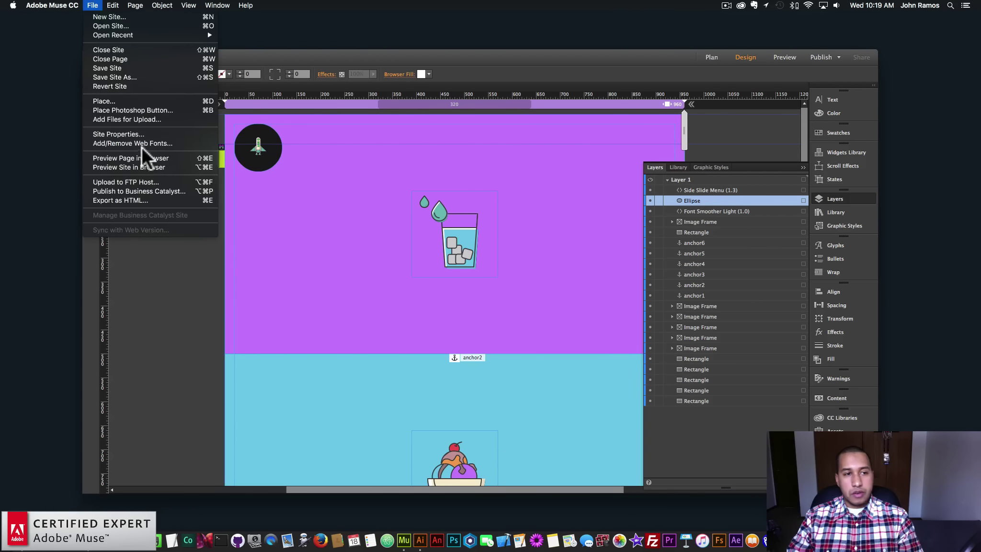
click(139, 155)
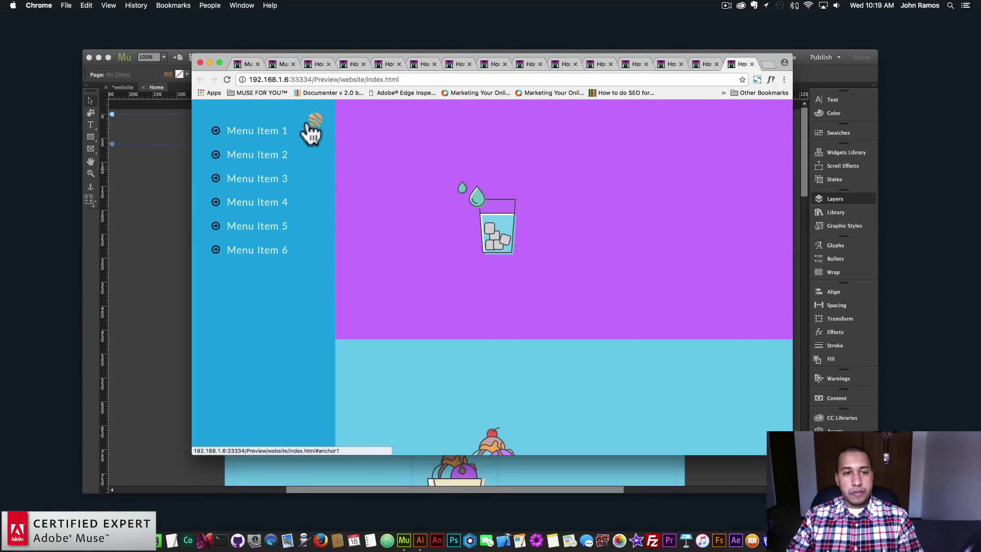
click(321, 129)
click(229, 139)
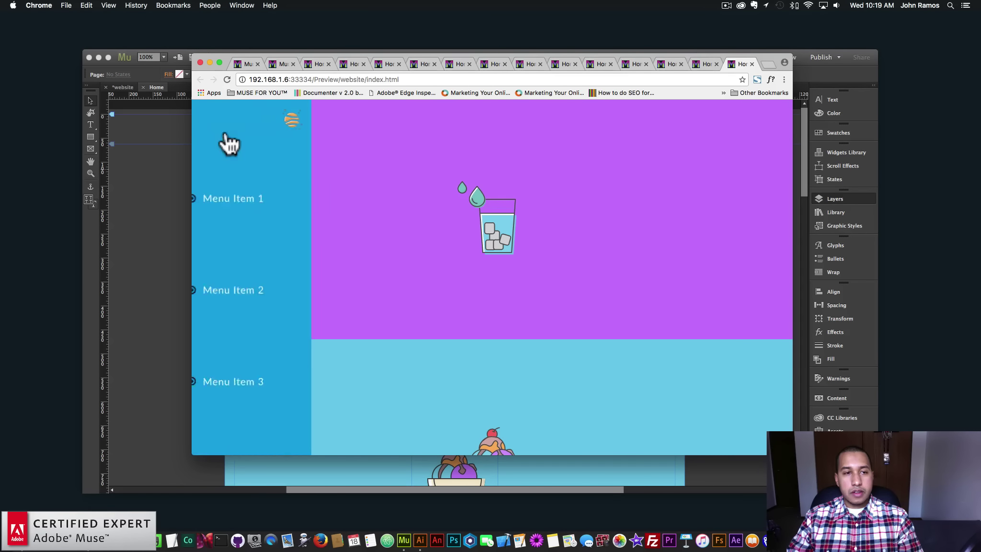
click(268, 236)
click(266, 249)
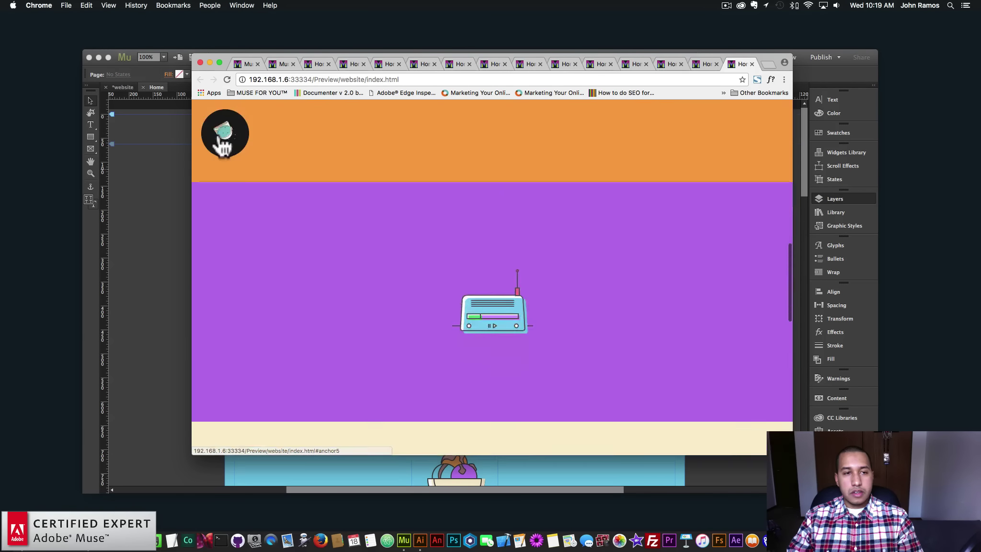
Test the previewed side menu by following the links Menu Item 6 and Menu Item 1
click(249, 261)
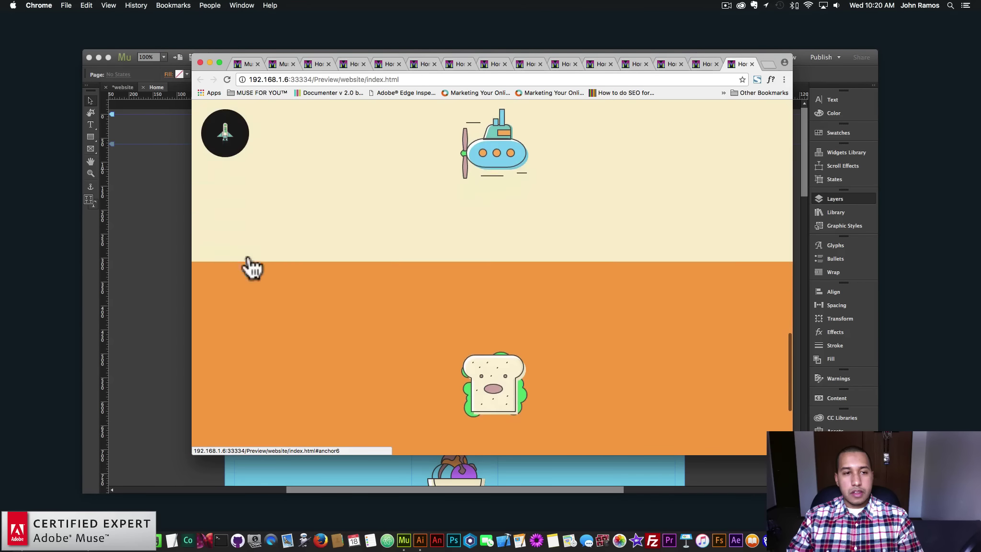
click(229, 139)
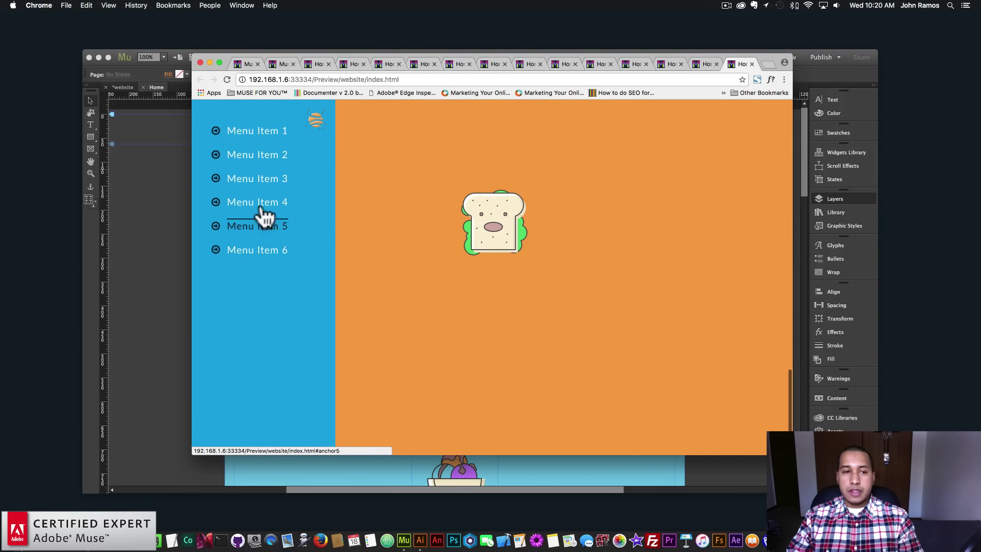
click(261, 132)
Return to Adobe Muse and set the Side Slide Menu widget's anchor point Scroll To Easing to easeOutElastic
click(158, 252)
click(270, 144)
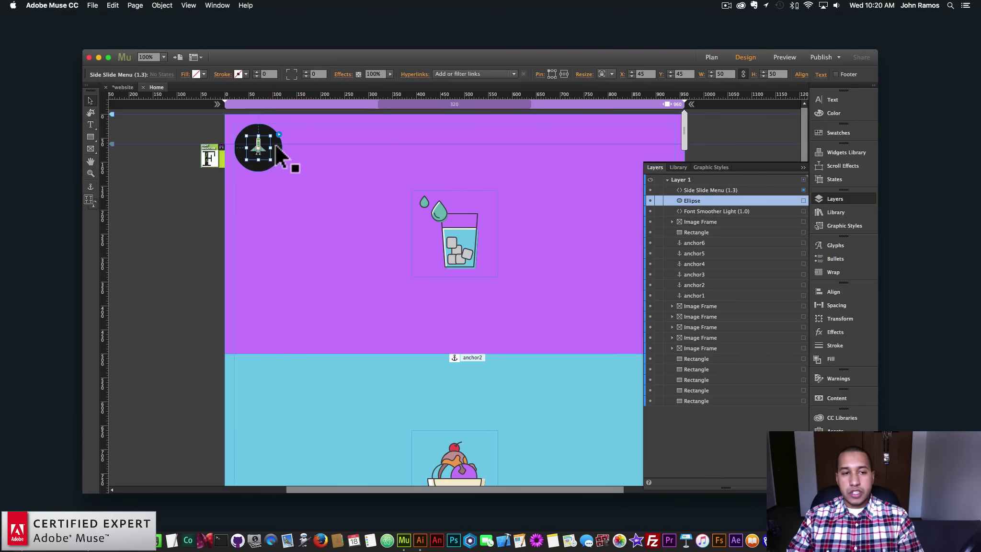
click(279, 134)
click(332, 274)
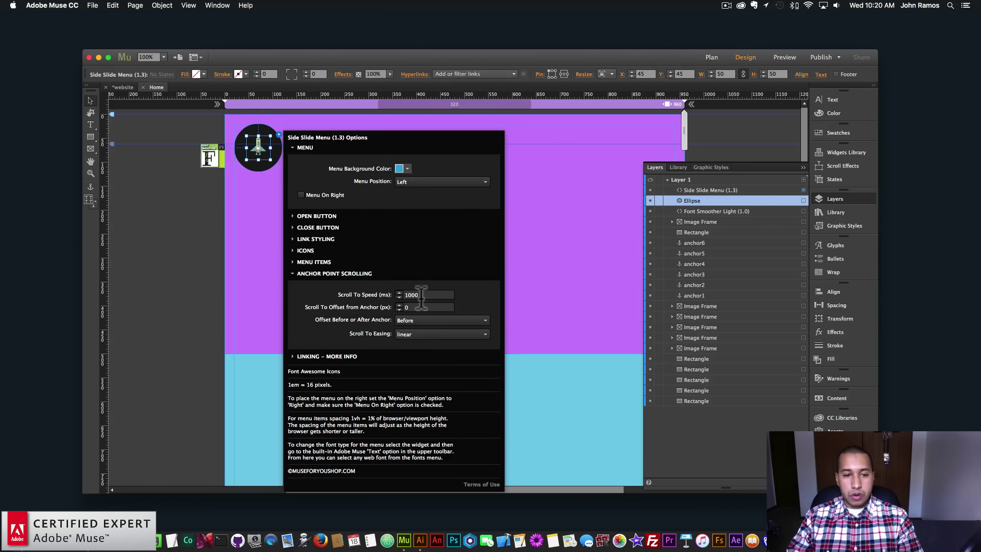
click(414, 330)
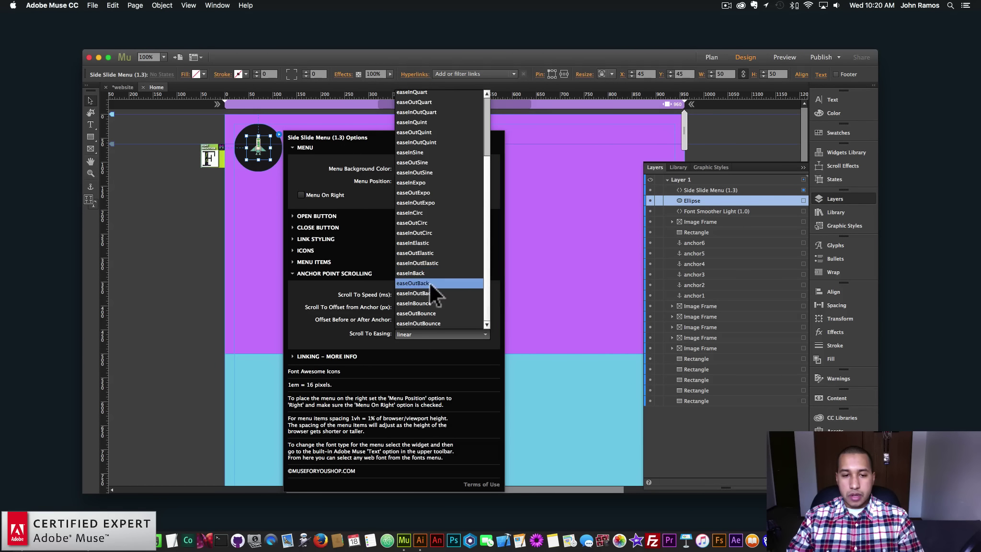
click(431, 251)
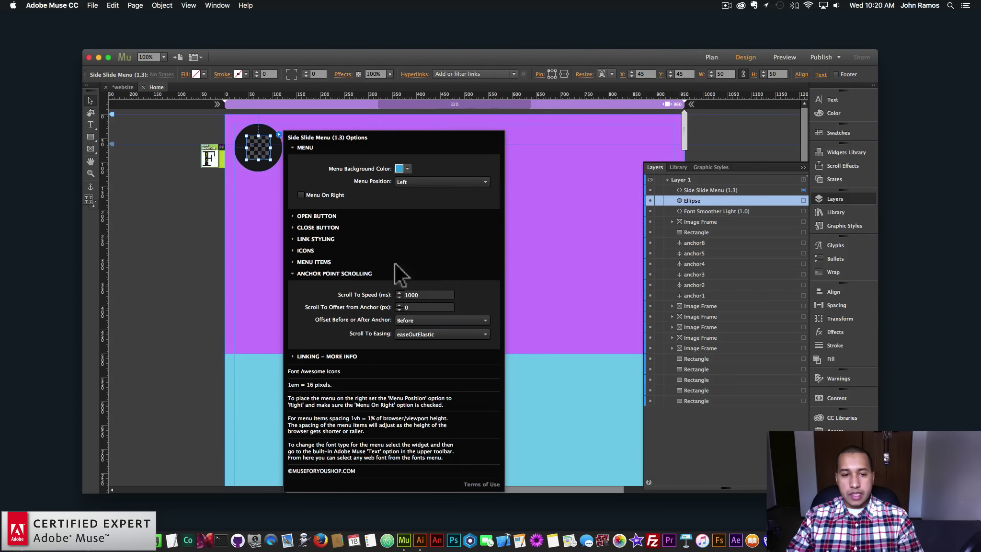
click(181, 266)
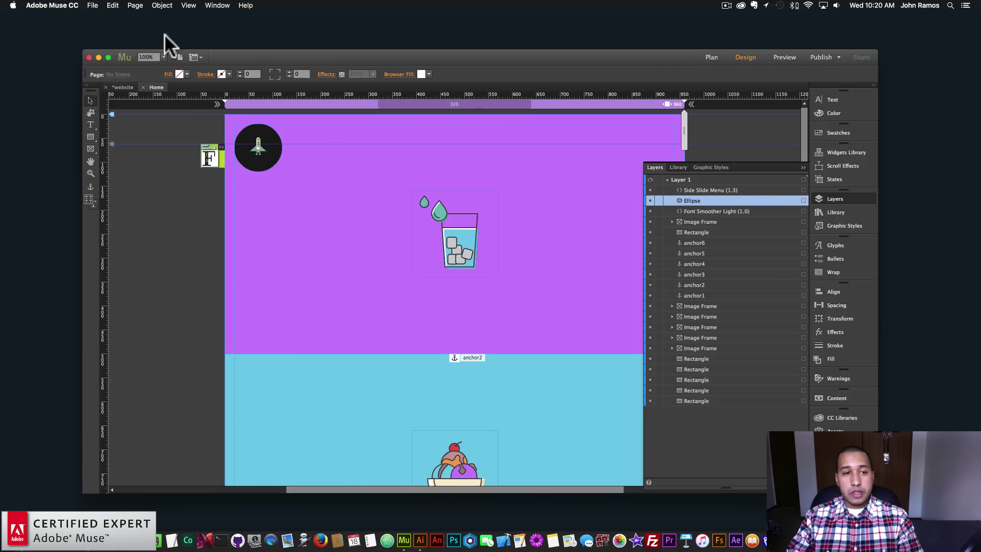
Preview the page in the browser and follow Menu Items 2, 3 and 4 in the side menu
click(92, 6)
click(132, 158)
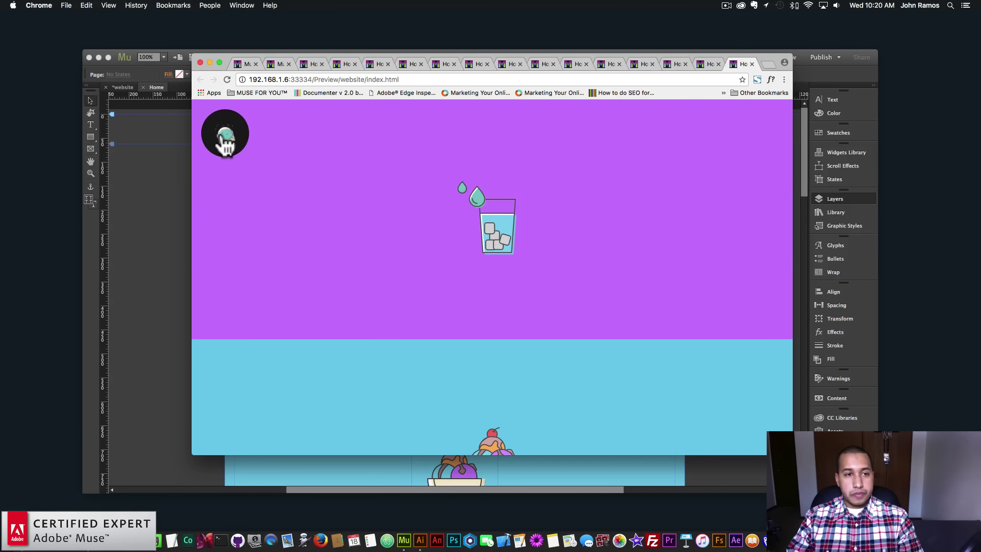
click(225, 139)
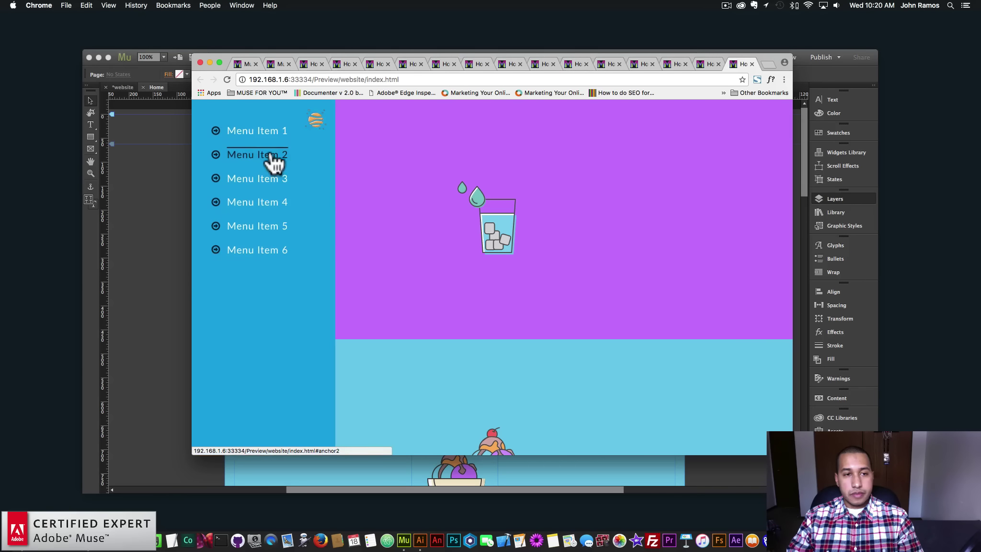
click(271, 155)
click(225, 137)
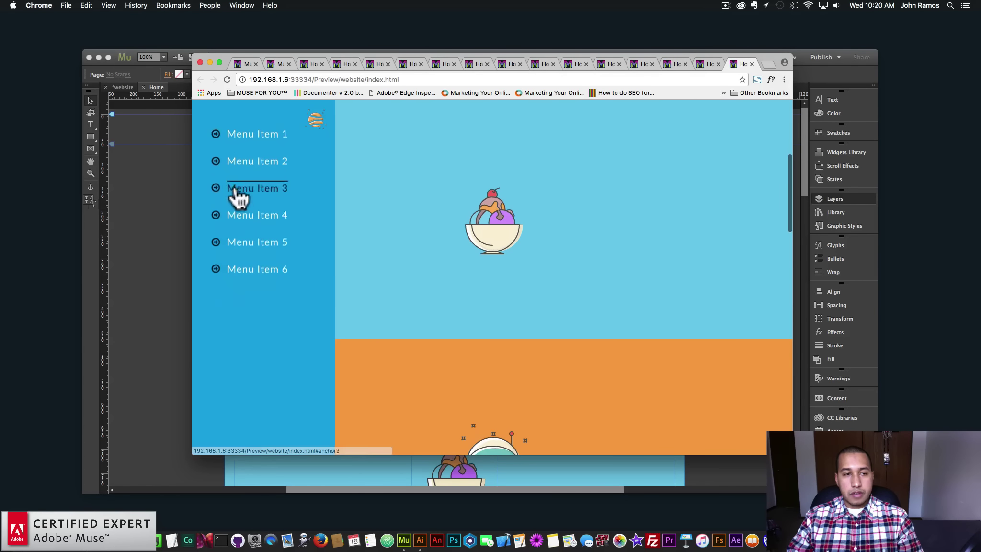
click(240, 185)
click(233, 140)
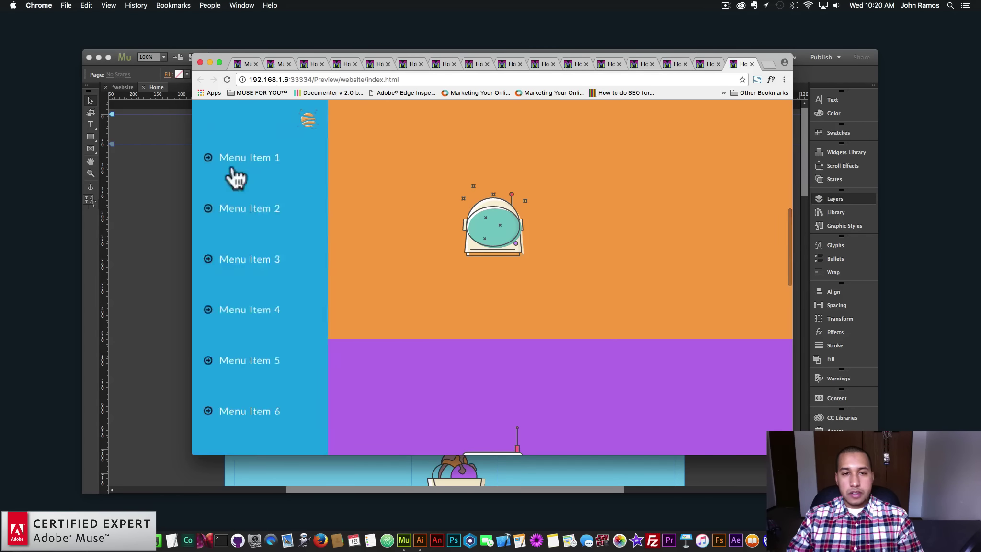
click(245, 210)
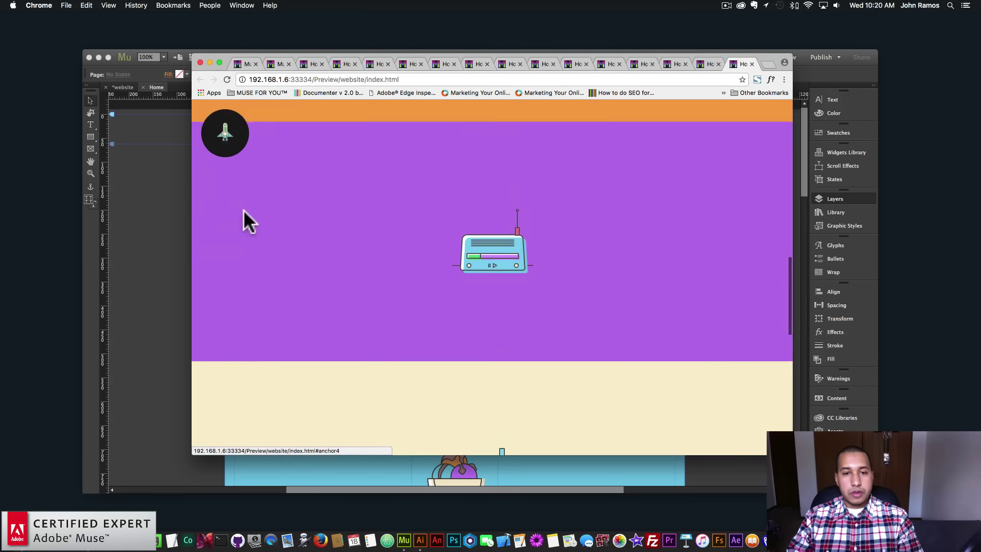
Follow Menu Items 5, 6 and 1 in the previewed side menu to check the scrolling
click(230, 142)
click(257, 230)
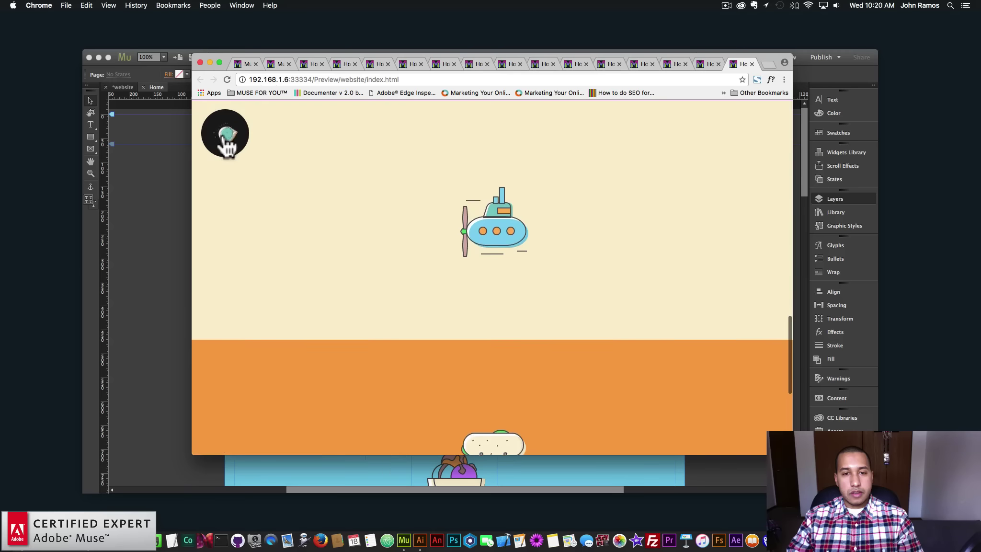
click(229, 139)
click(249, 261)
click(236, 137)
click(245, 160)
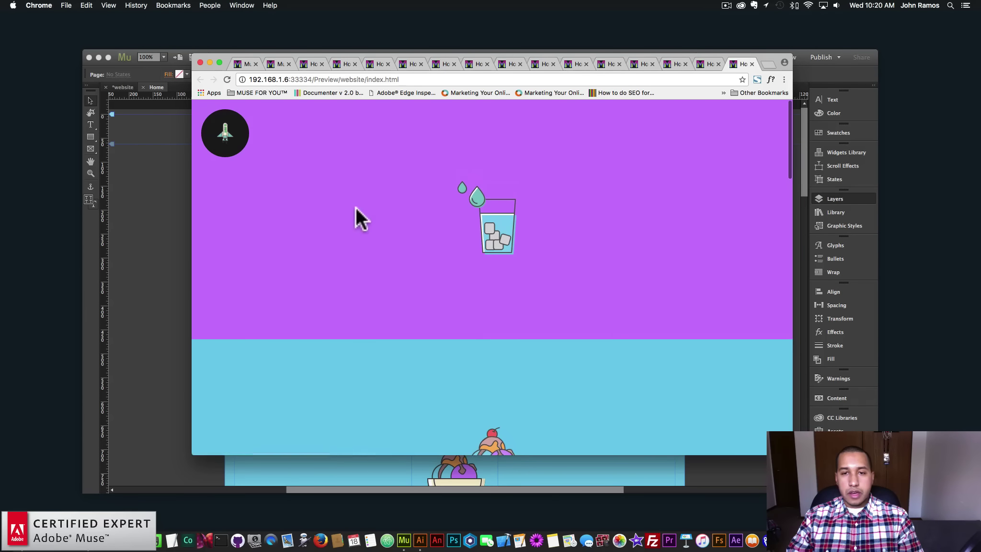
Return to Adobe Muse and read the linking information in the Side Slide Menu widget's options
click(150, 198)
click(280, 142)
click(269, 149)
click(280, 142)
click(279, 134)
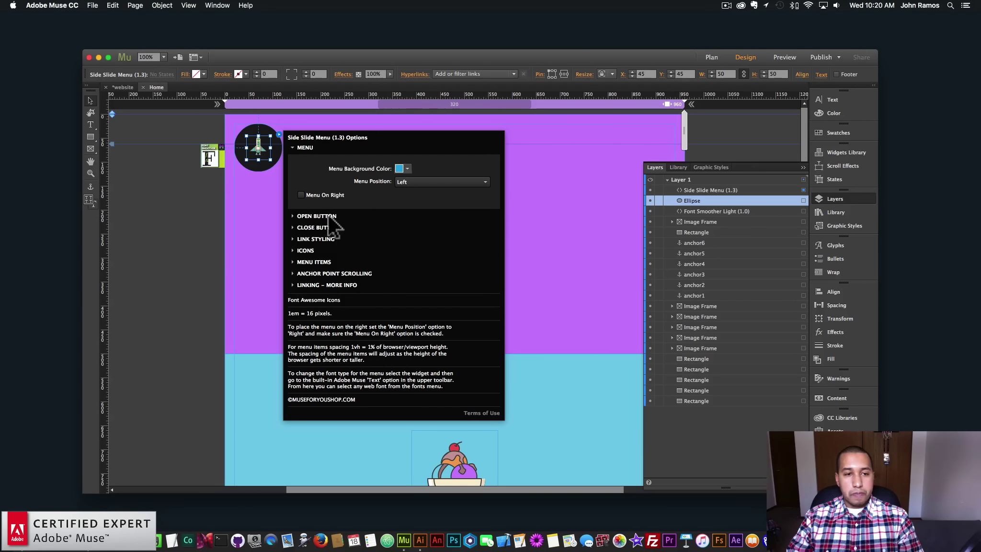
click(344, 285)
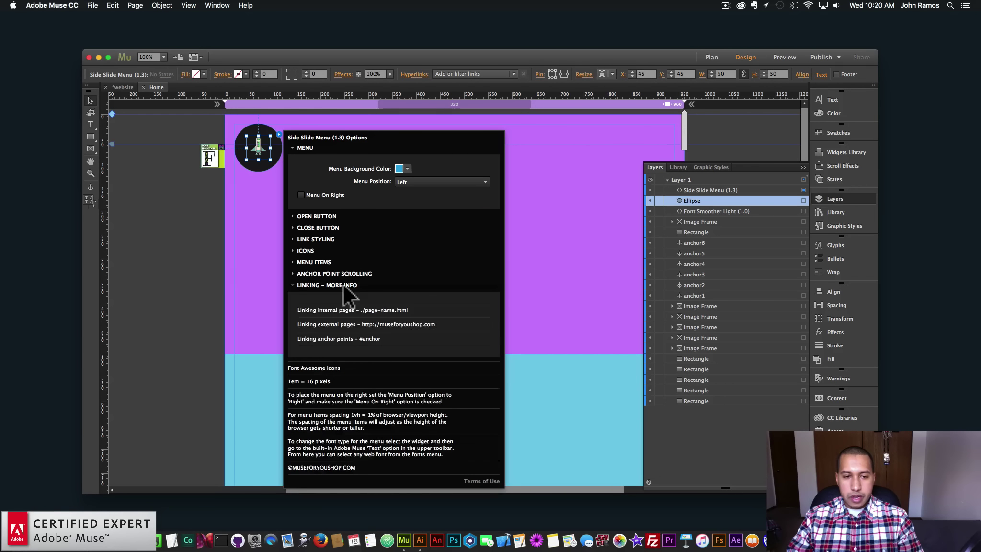
click(343, 285)
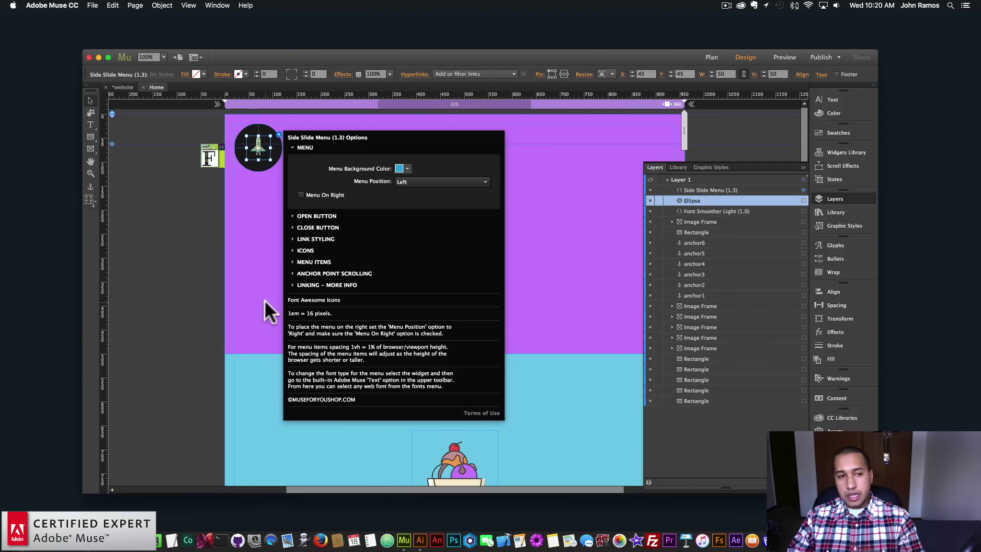
Set the Side Slide Menu widget's Menu Position to Right
click(429, 183)
click(424, 203)
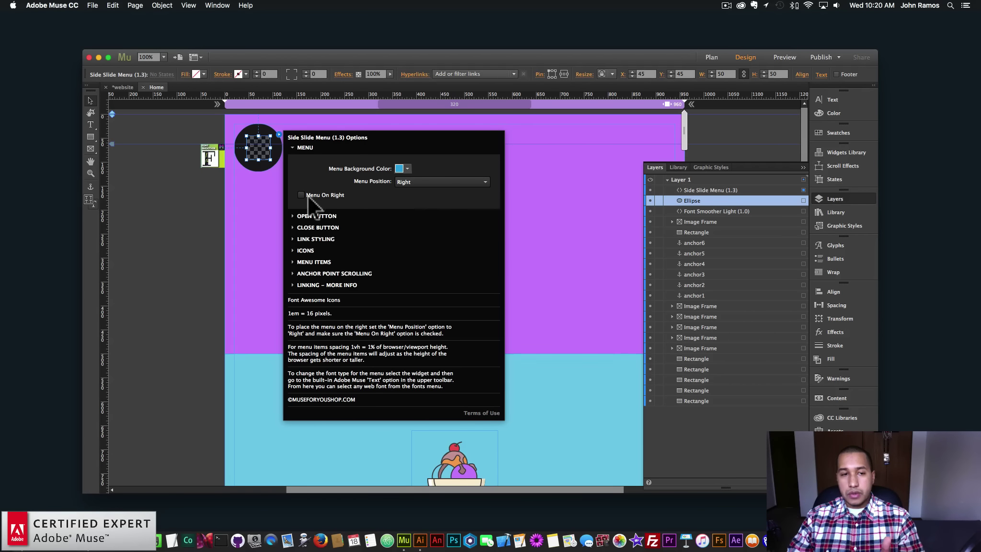
click(153, 214)
Preview the page in the browser and open the side menu to check which side it slides from
click(95, 5)
click(125, 158)
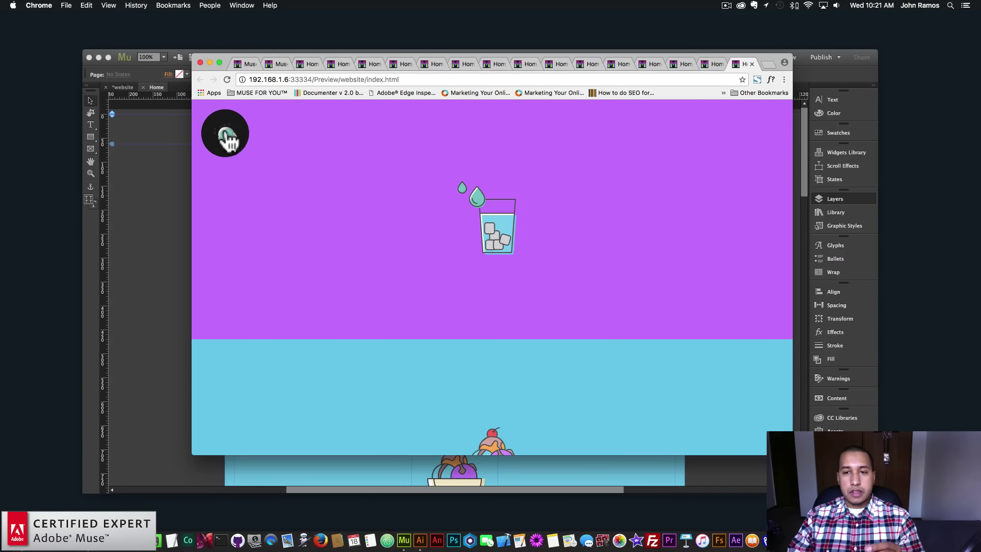
click(225, 135)
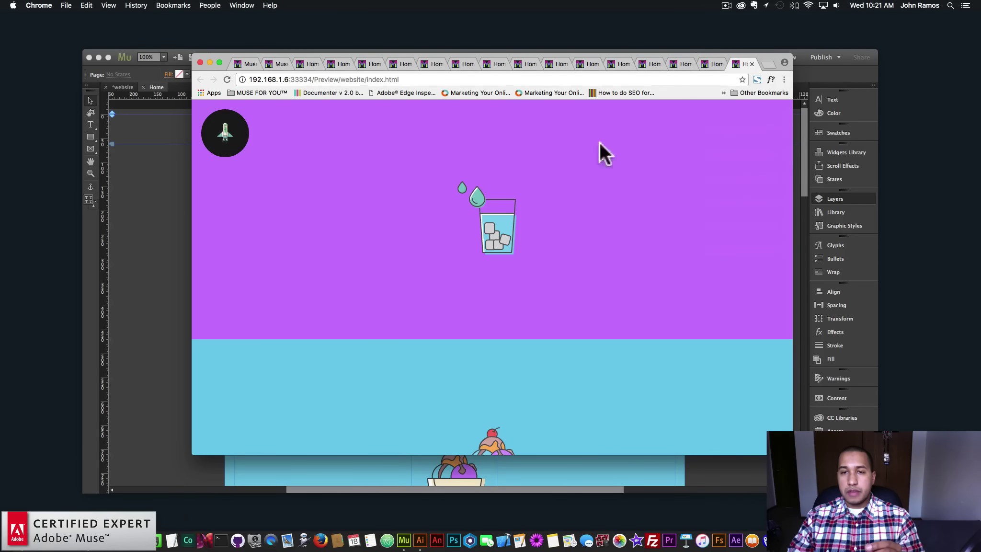
In Adobe Muse, move the black ellipse and the Side Slide Menu widget together to X 840, Y 20
key(super+Tab)
click(267, 127)
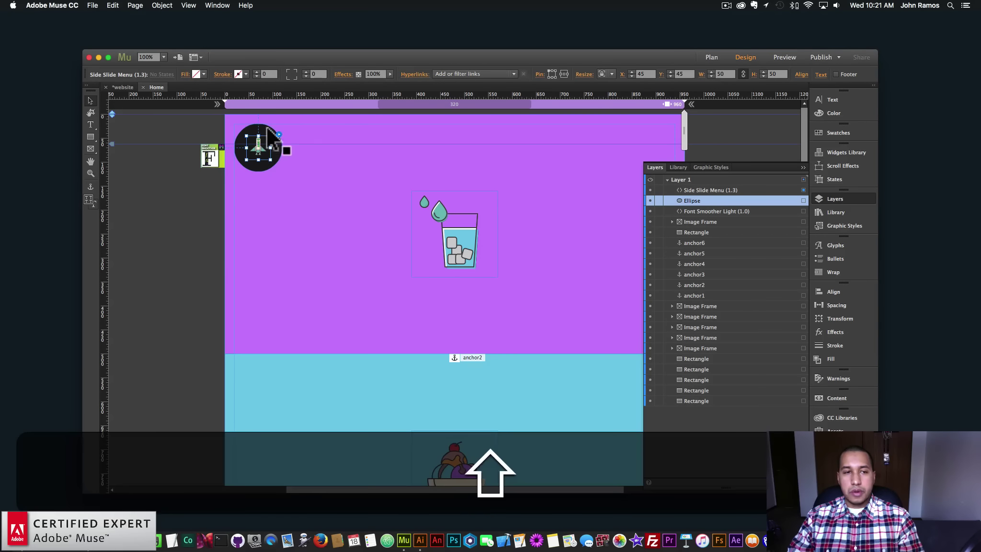
drag(247, 129, 477, 131)
key(super+z)
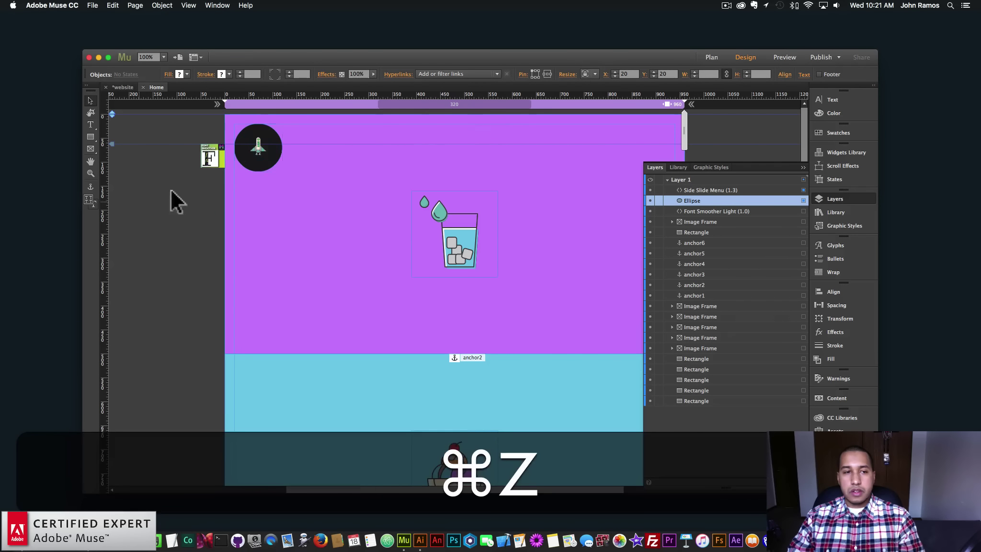
drag(255, 138, 643, 137)
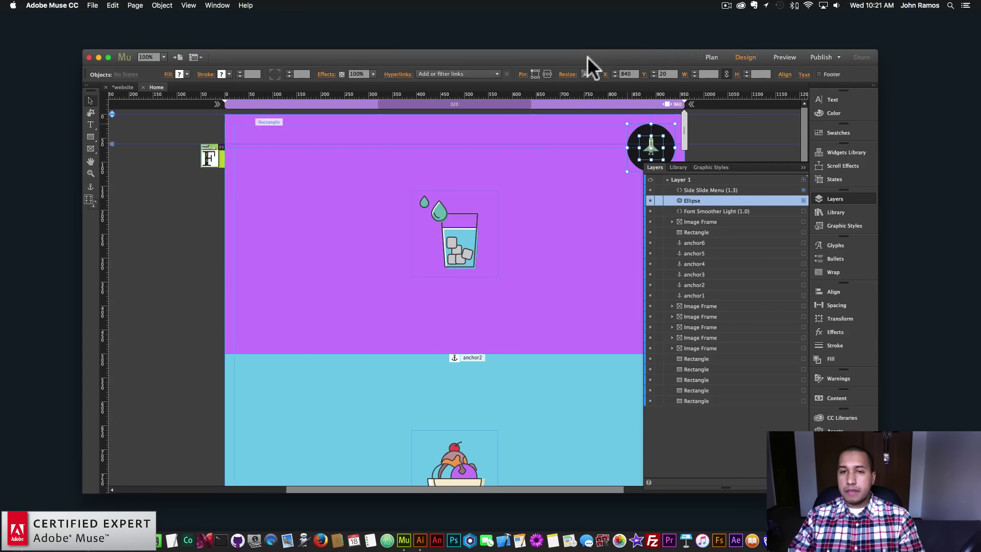
click(199, 251)
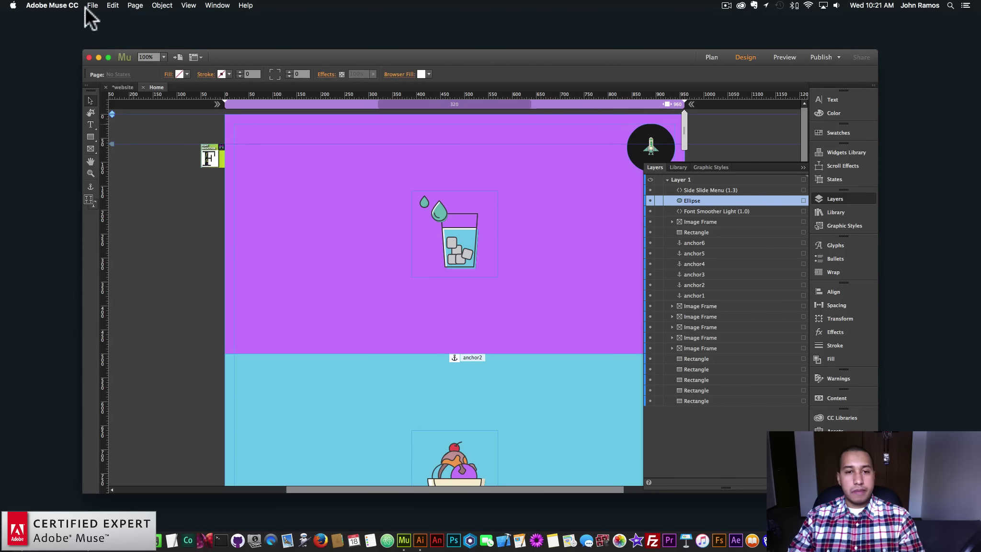
Preview the page in the browser and test closing the right-hand side menu and following Menu Items 3, 6 and 1
click(92, 5)
click(151, 164)
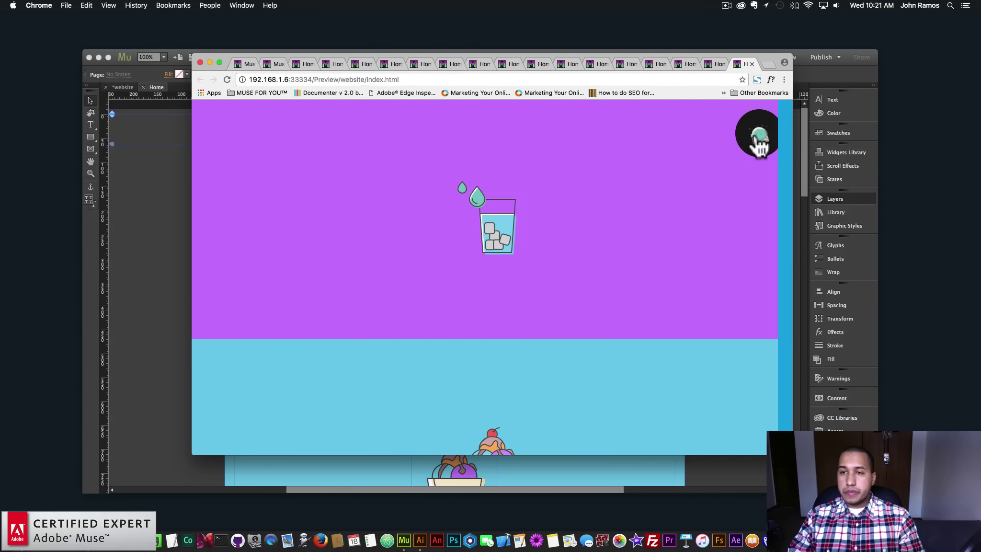
click(761, 144)
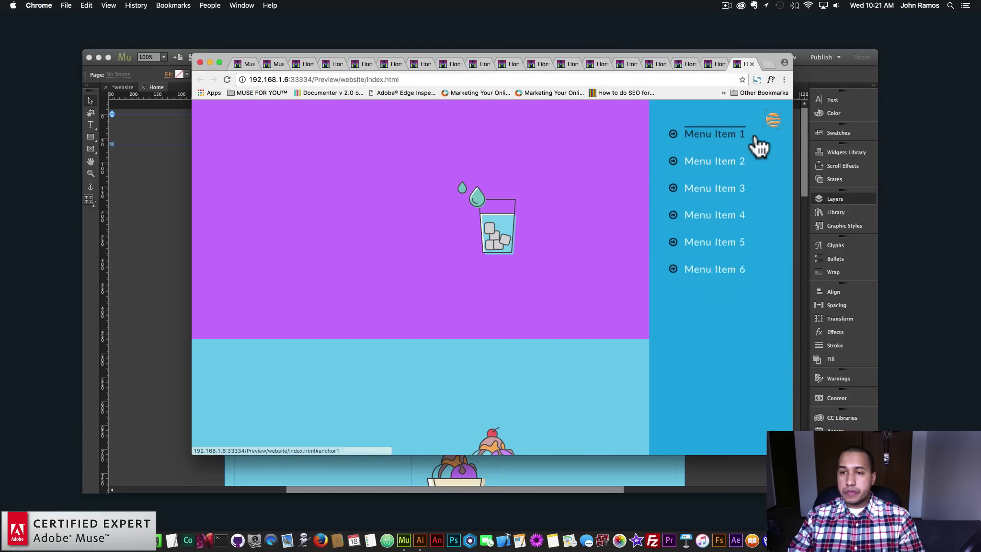
click(773, 134)
click(763, 143)
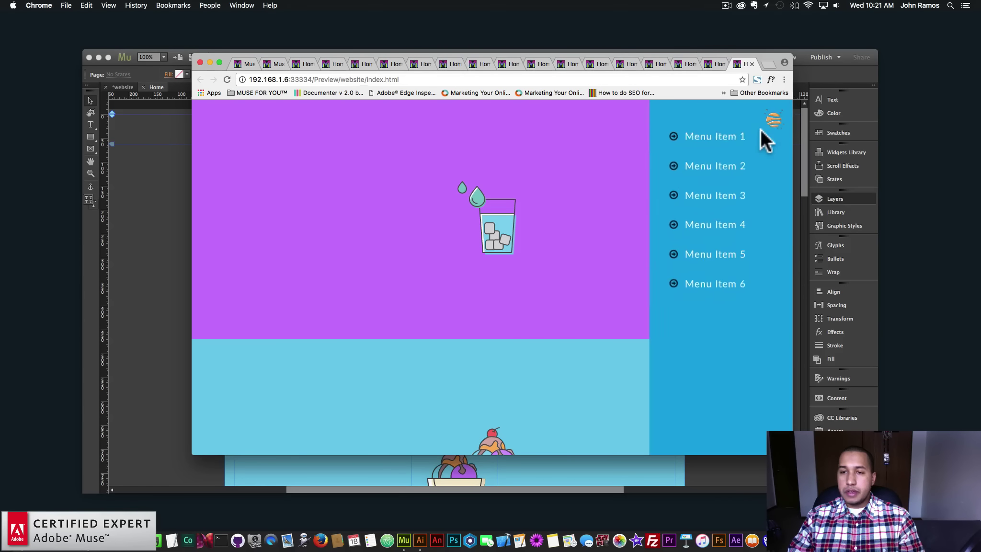
click(717, 193)
click(763, 144)
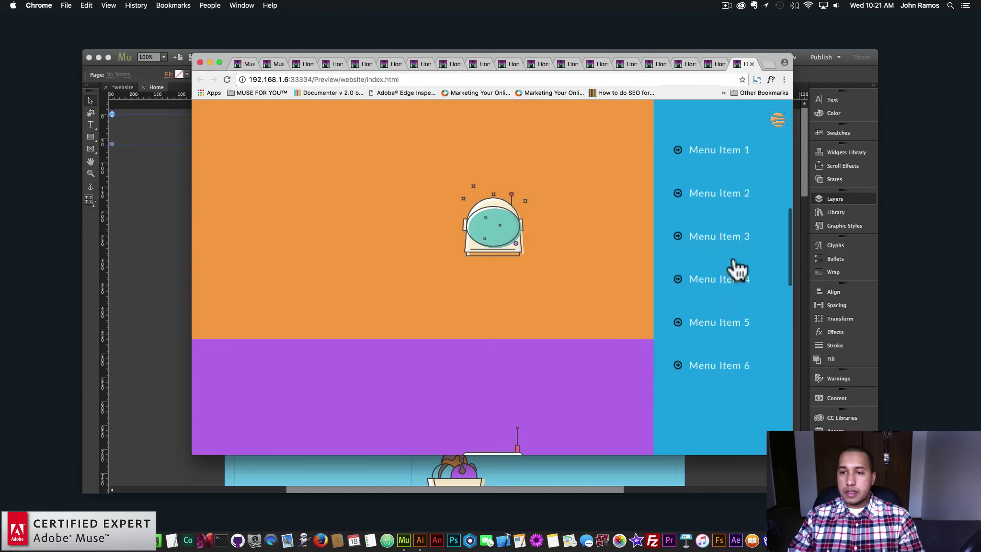
click(725, 253)
click(762, 136)
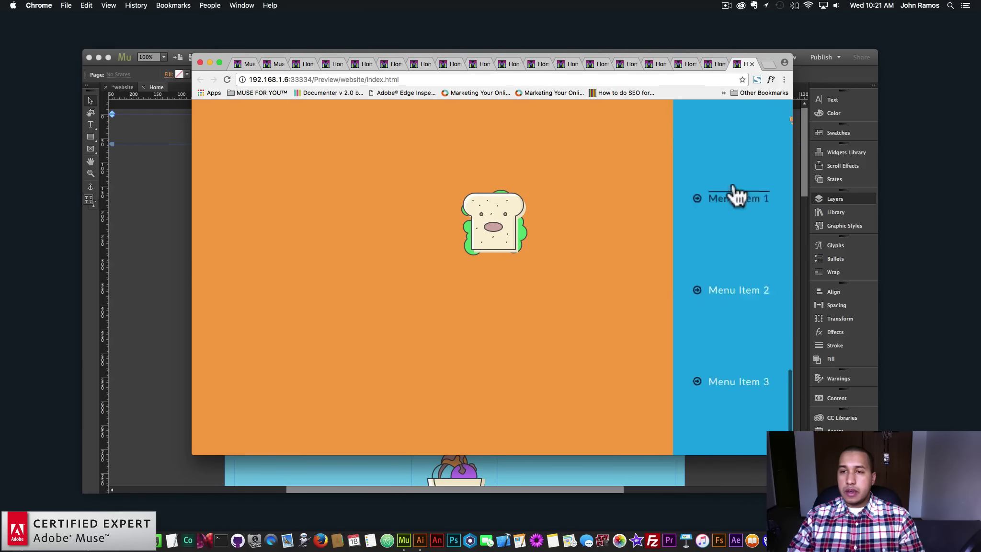
click(704, 134)
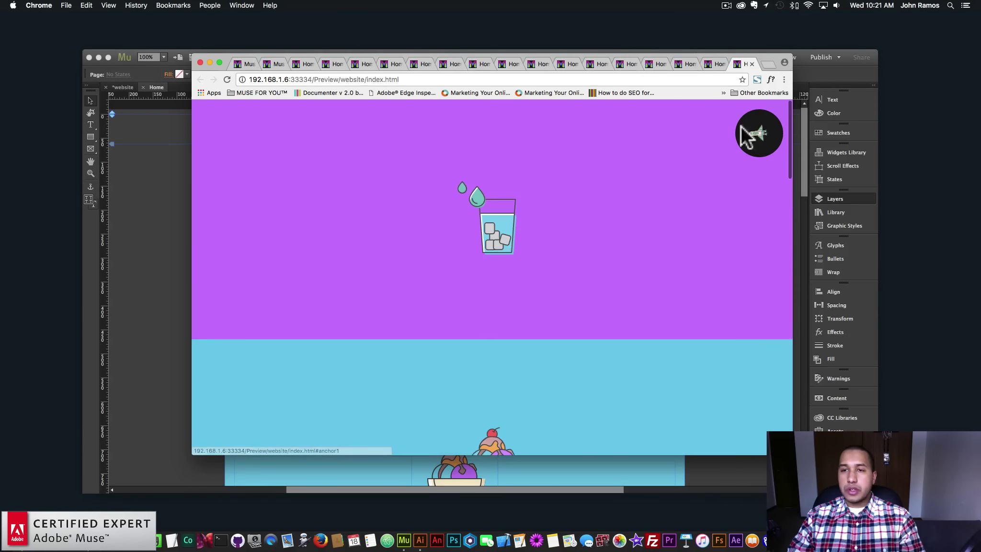
Return to Adobe Muse and delete the Side Slide Menu widget from the page
click(120, 206)
click(650, 147)
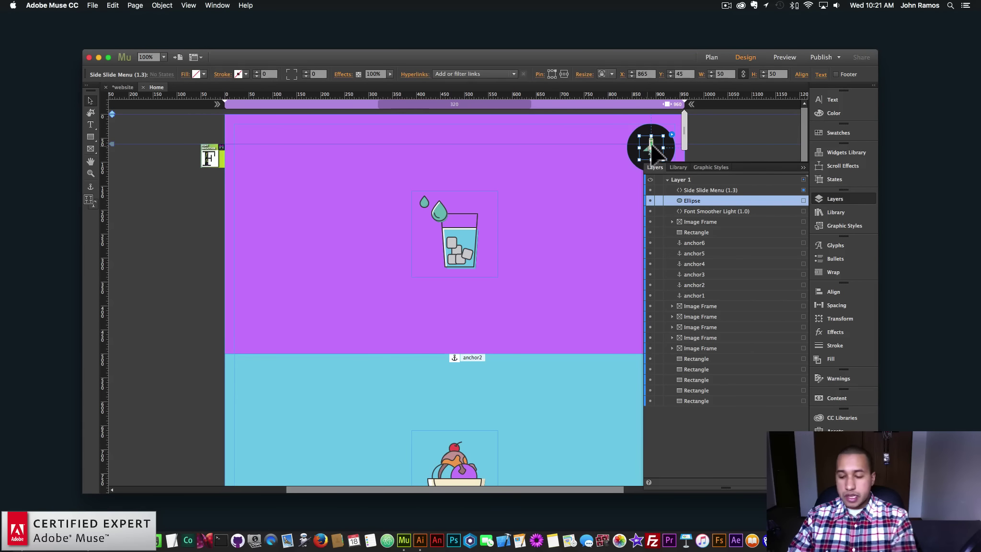
key(BackSpace)
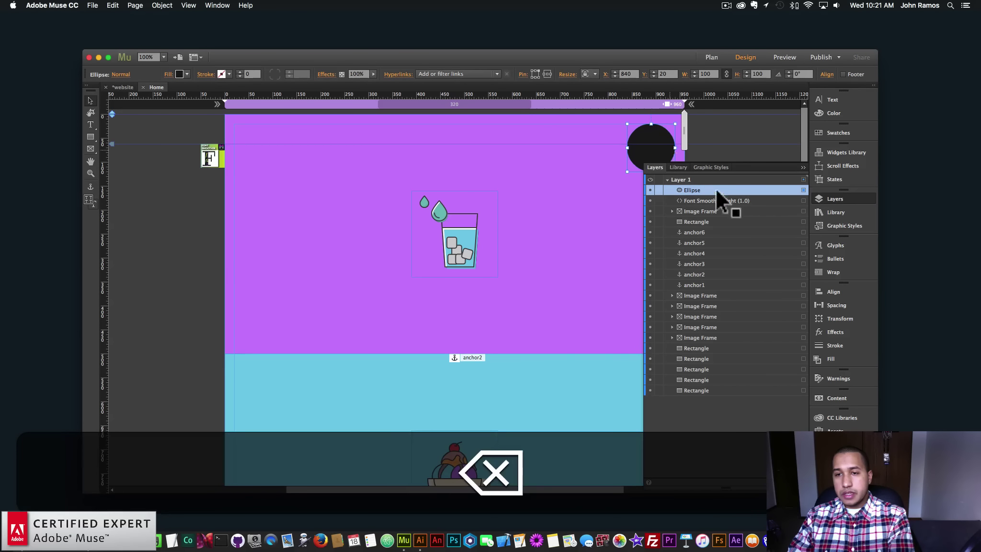
Undo a trial deletion of the black ellipse and hide the ellipse instead
key(BackSpace)
key(super+z)
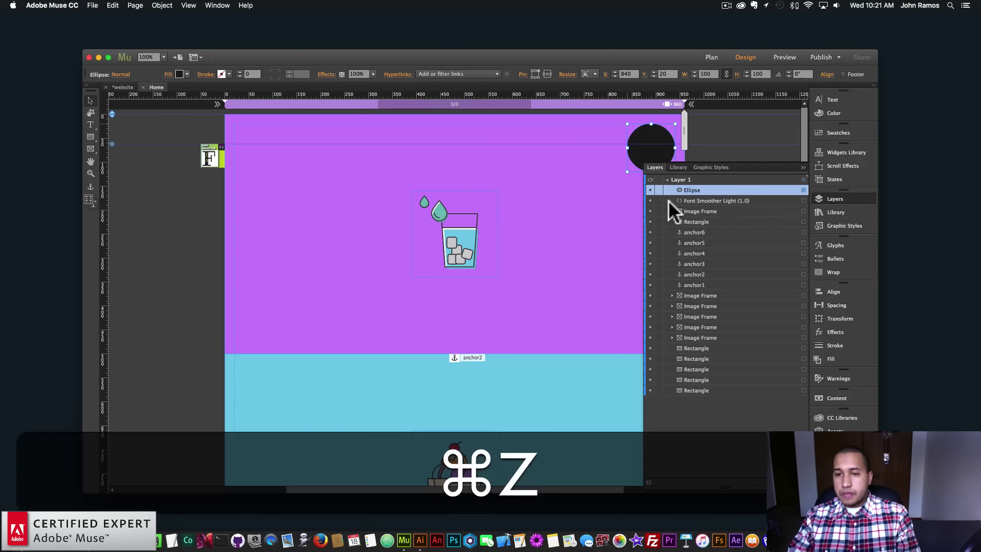
click(650, 190)
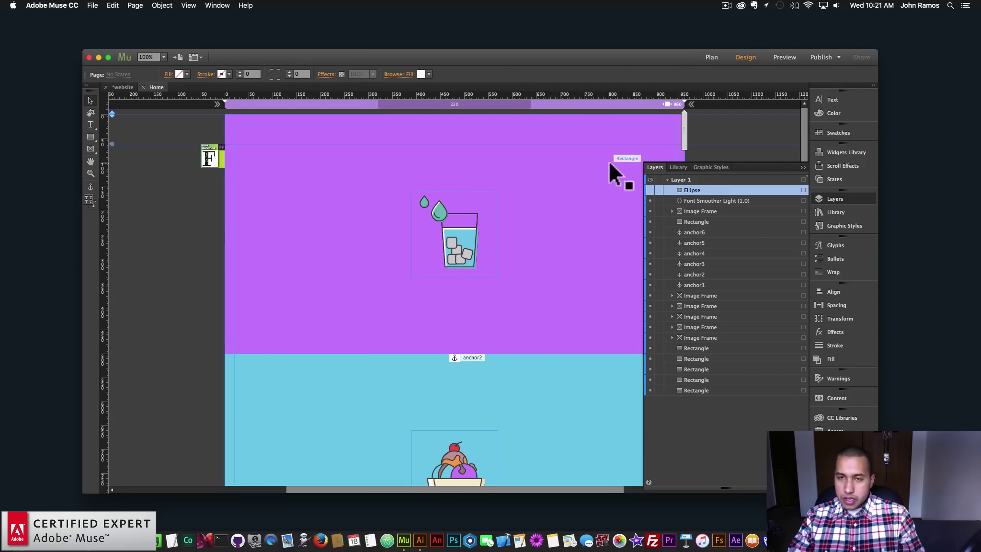
key(super+z)
click(650, 189)
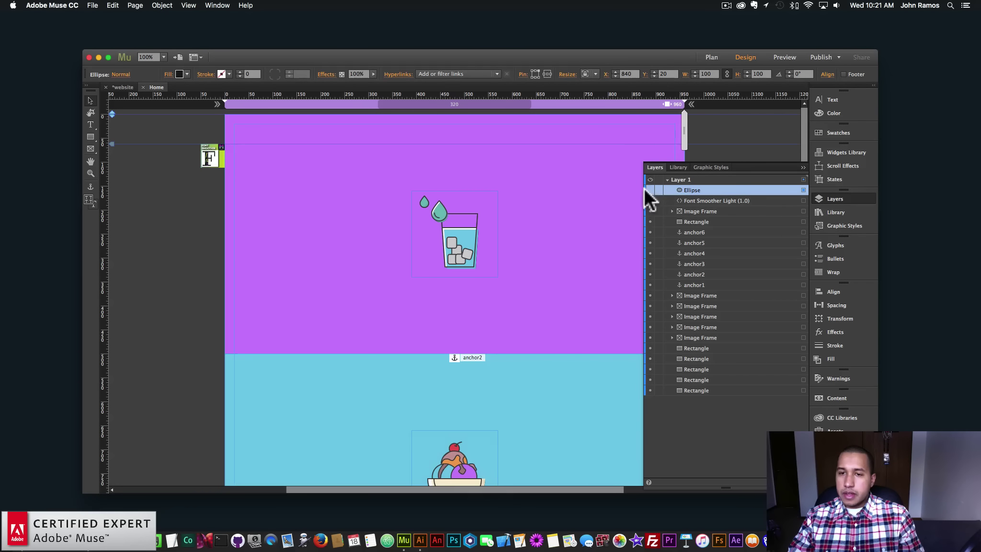
Search the library for "elastic menu" and place the Elastic Menu Widget on the page at X 890, Y 20
click(850, 197)
click(834, 211)
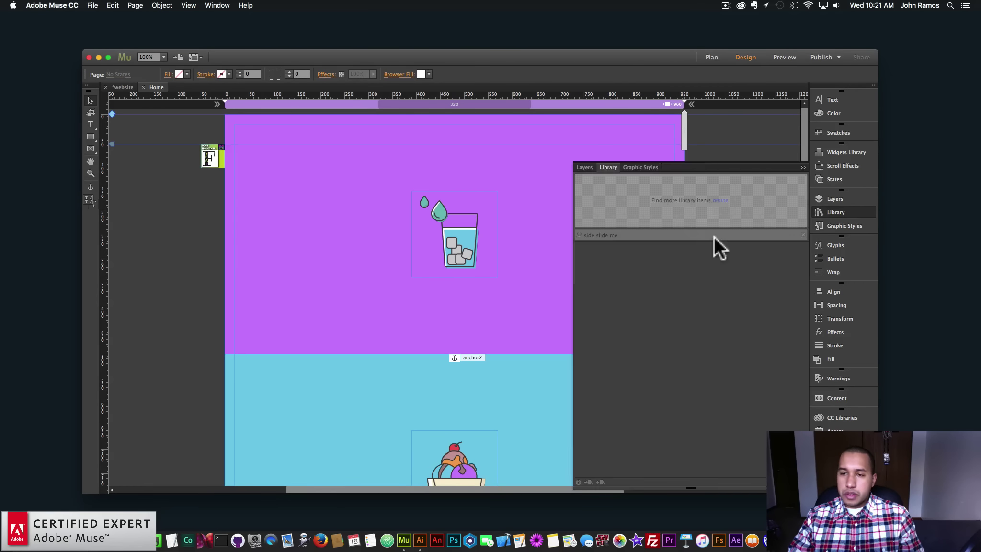
click(688, 231)
key(super+a)
text(elastic menu)
click(629, 257)
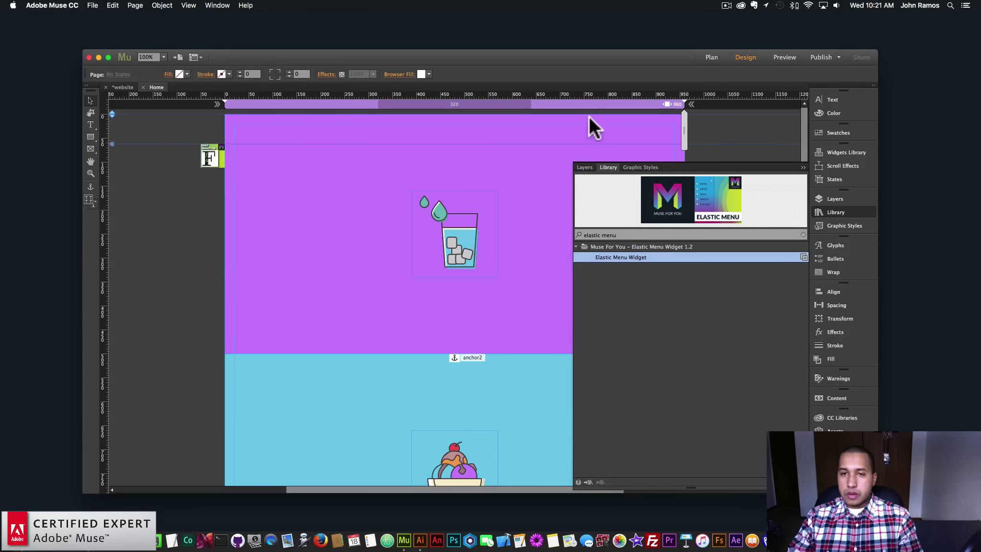
drag(615, 257, 660, 135)
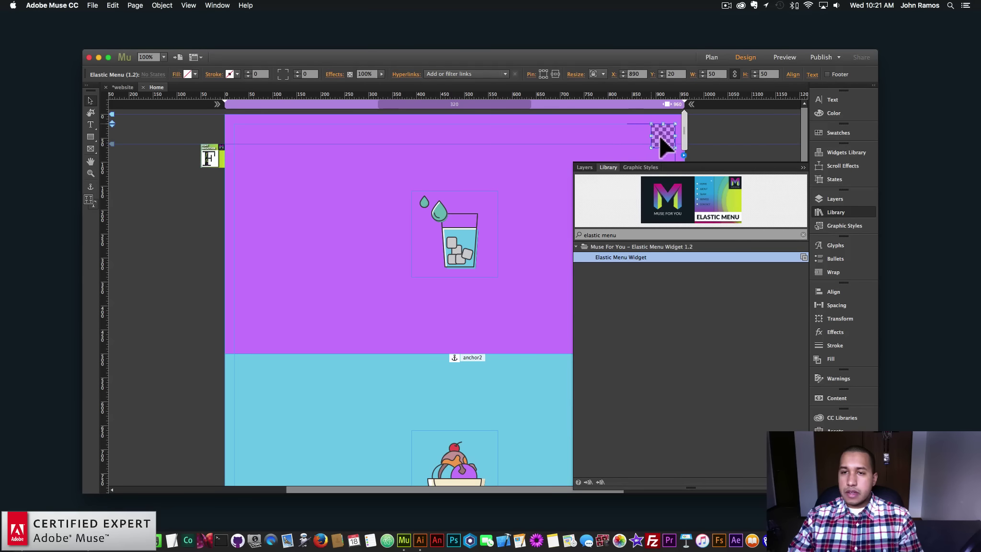
click(683, 152)
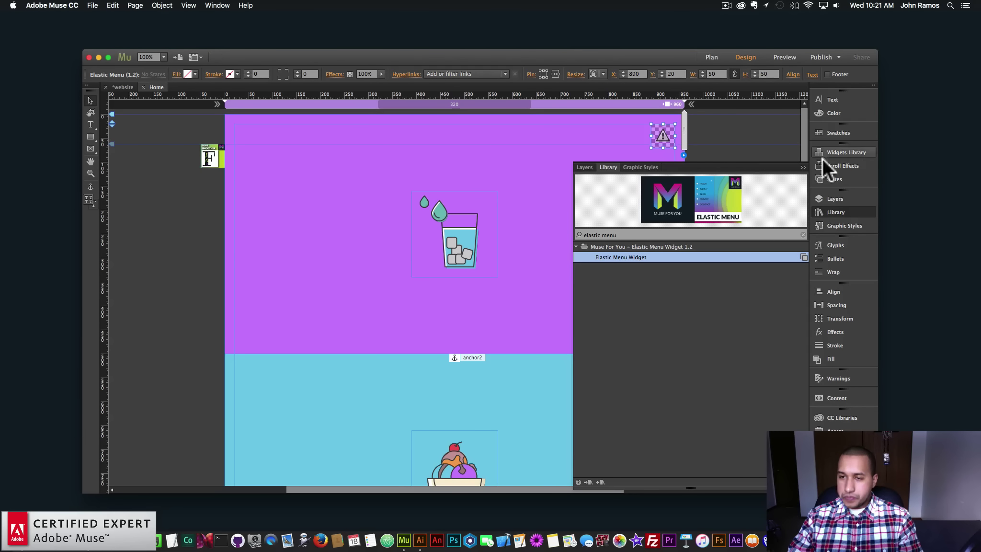
click(848, 211)
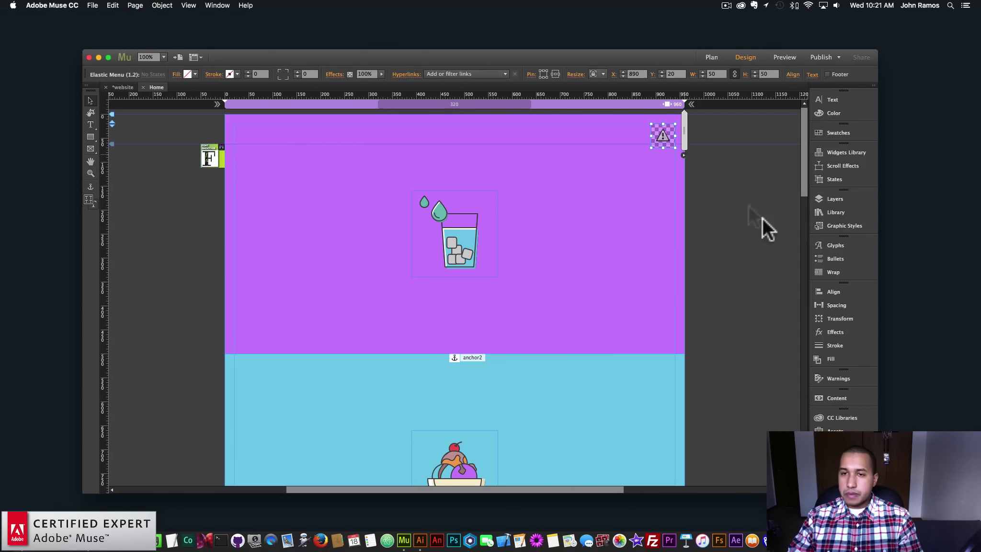
Set the Elastic Menu's open button image to open-icon-1.svg and enable open-icon-2.svg from the icons folder as its on-hover image
click(684, 155)
click(723, 211)
click(812, 258)
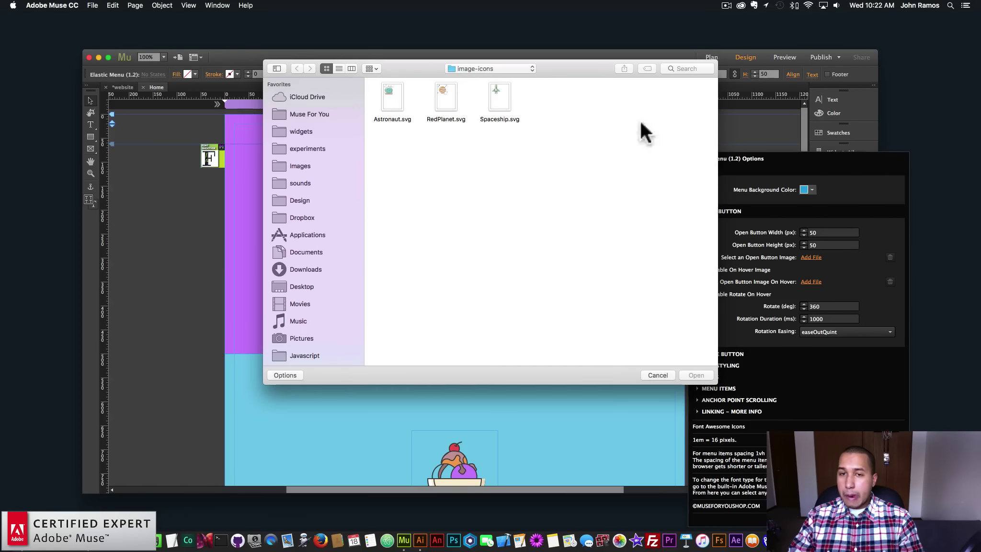
click(459, 67)
click(490, 79)
double_click(400, 101)
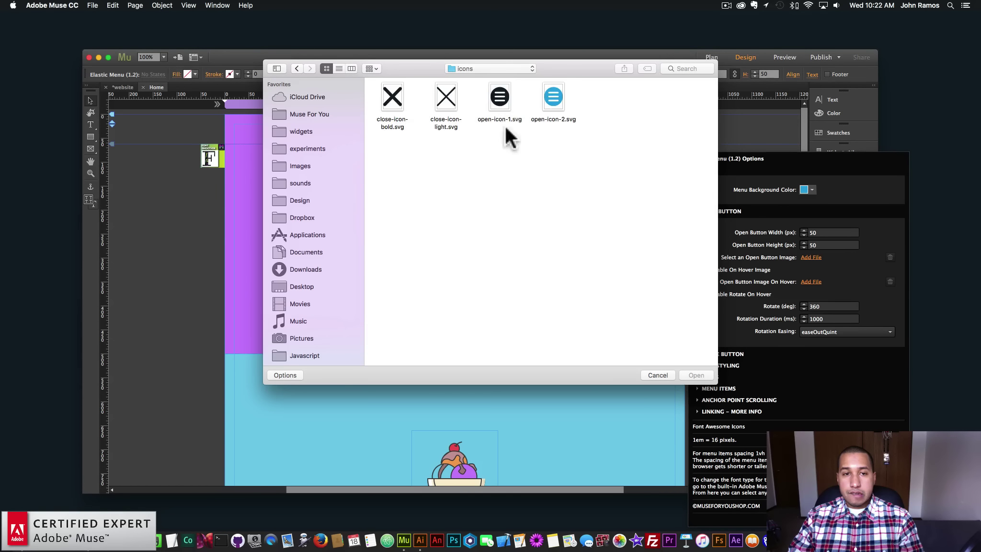
double_click(499, 97)
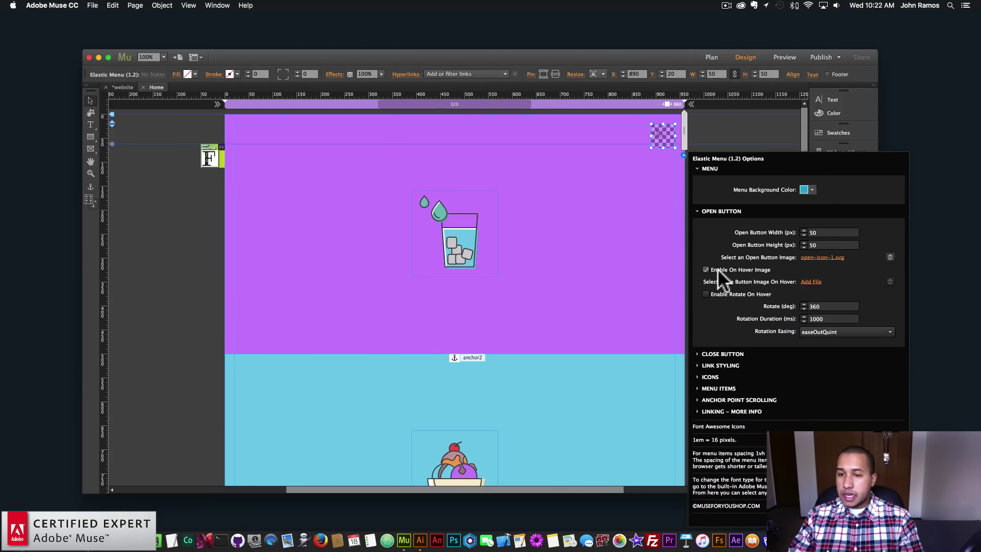
click(820, 283)
double_click(555, 99)
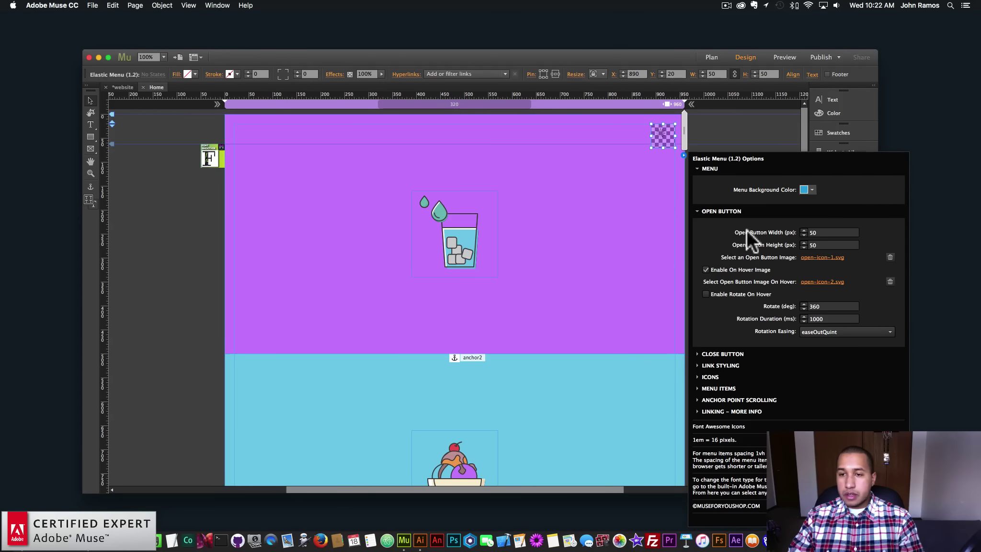
Set the Elastic Menu's close button image to close-icon-light.svg and close the widget options
click(738, 214)
click(722, 223)
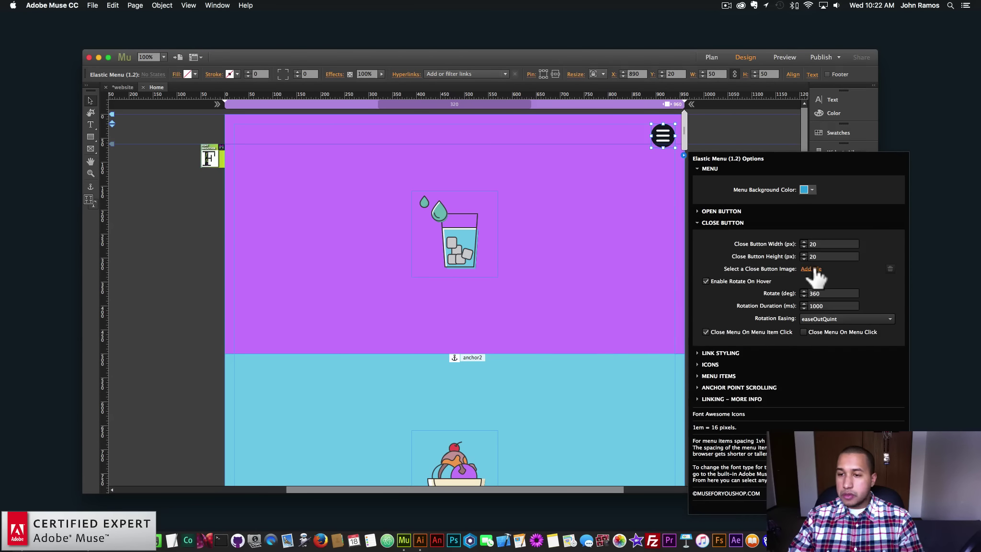
click(811, 269)
double_click(450, 92)
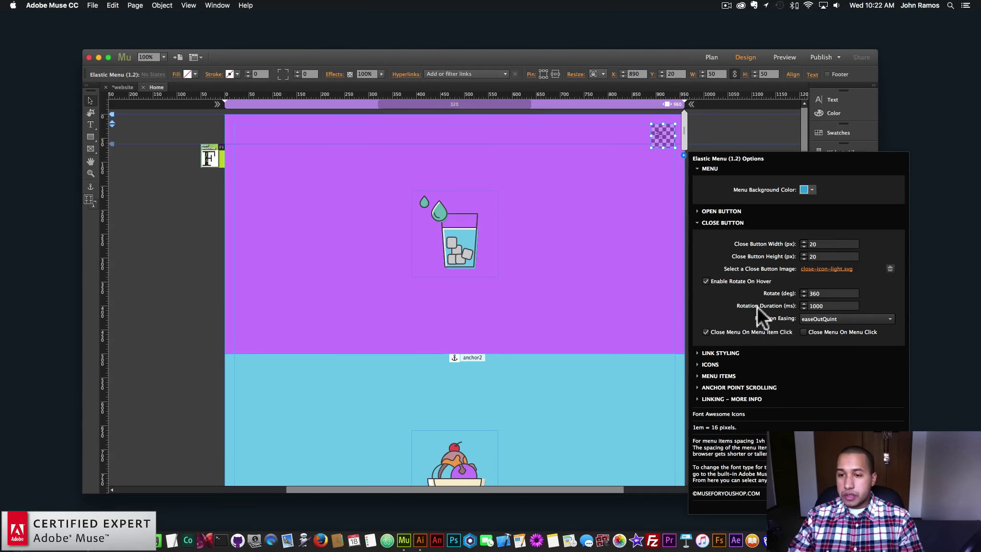
click(609, 190)
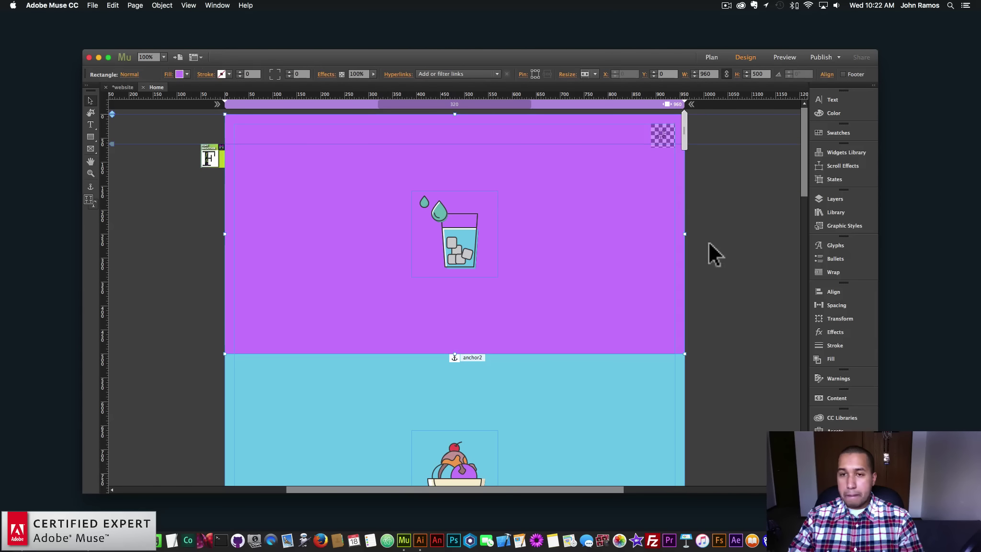
Preview the page in the browser and test opening the Elastic Menu
click(93, 5)
click(140, 158)
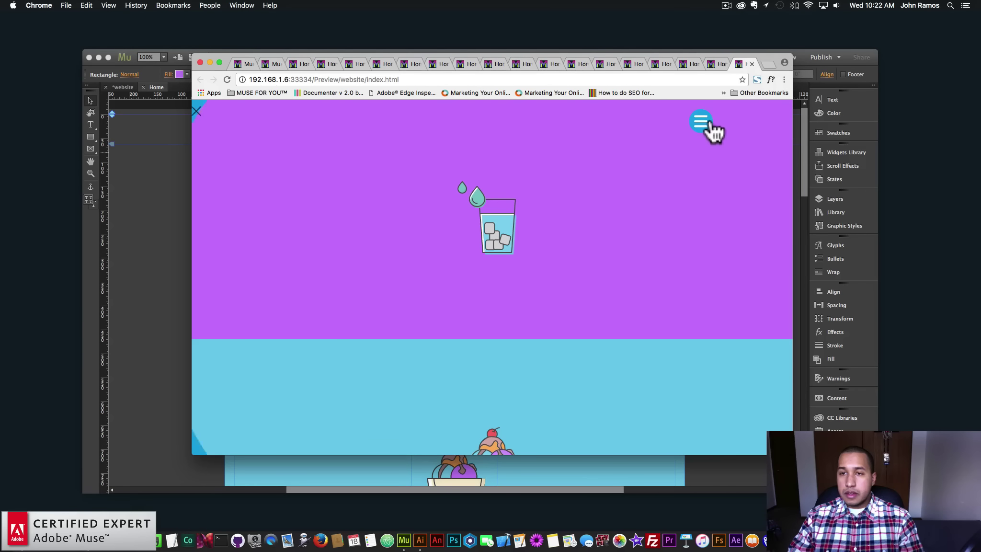
click(702, 120)
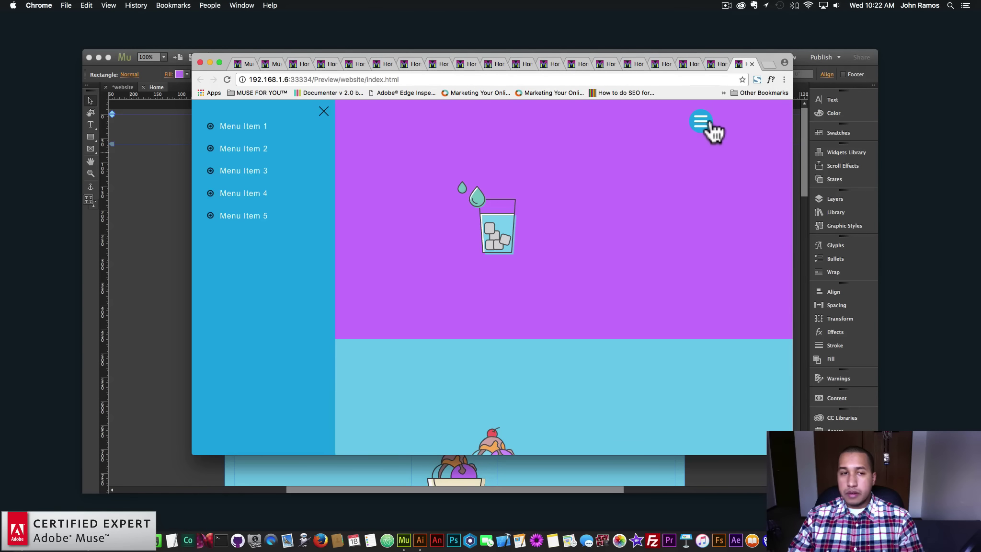
Return to Adobe Muse and move the Elastic Menu widget to X 20, Y 20
click(159, 175)
drag(670, 129, 254, 134)
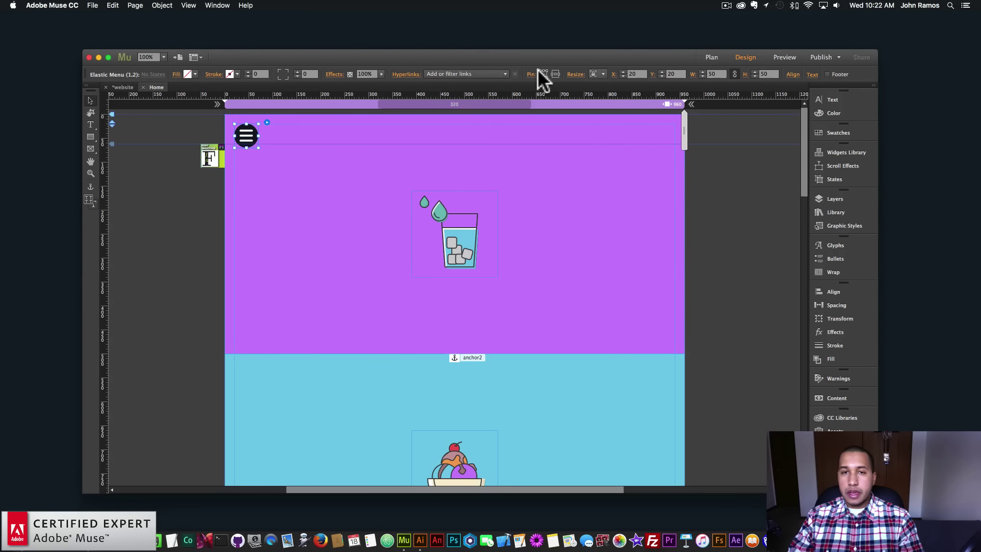
click(170, 208)
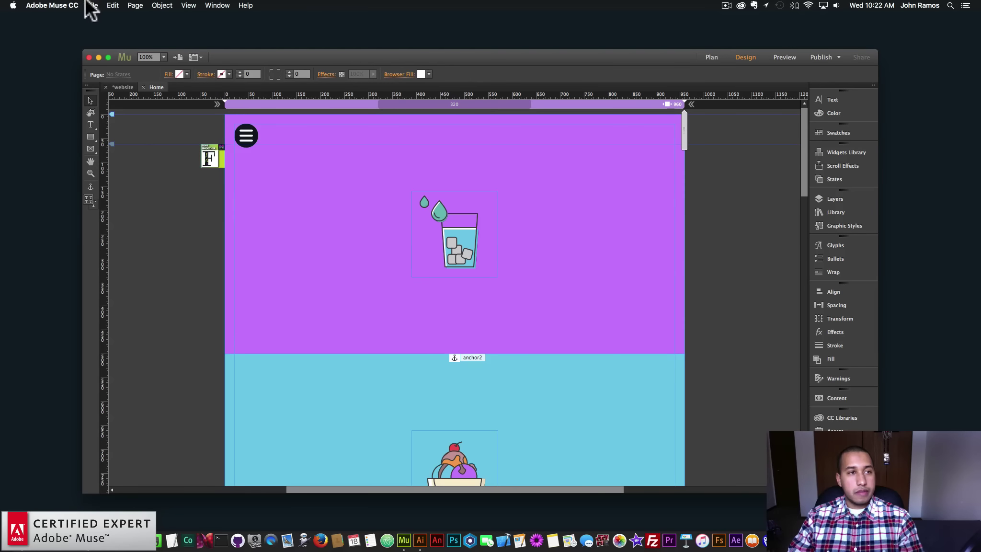
Preview the page in the browser, follow Menu Items 5, 3 and 1, and test the menu's close icon
click(91, 5)
click(127, 158)
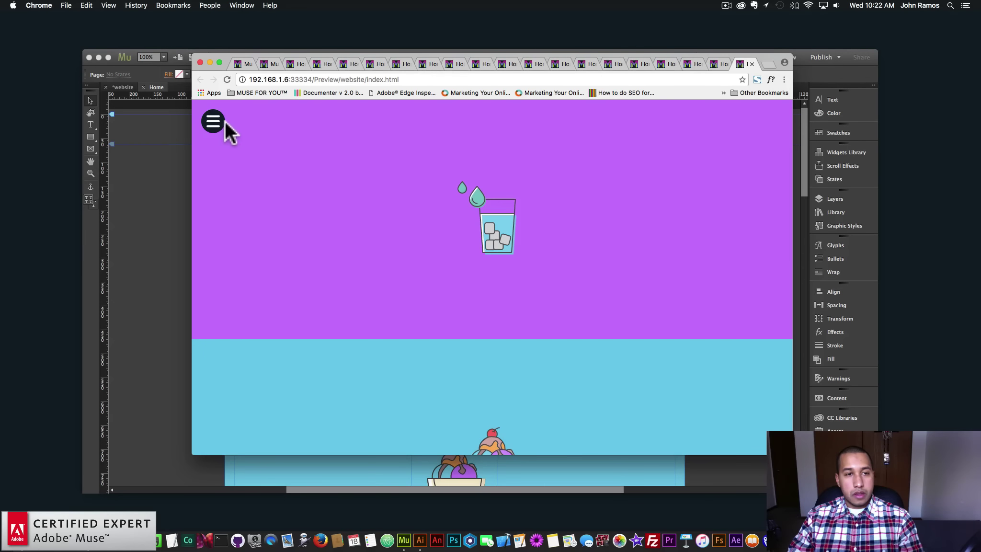
click(214, 122)
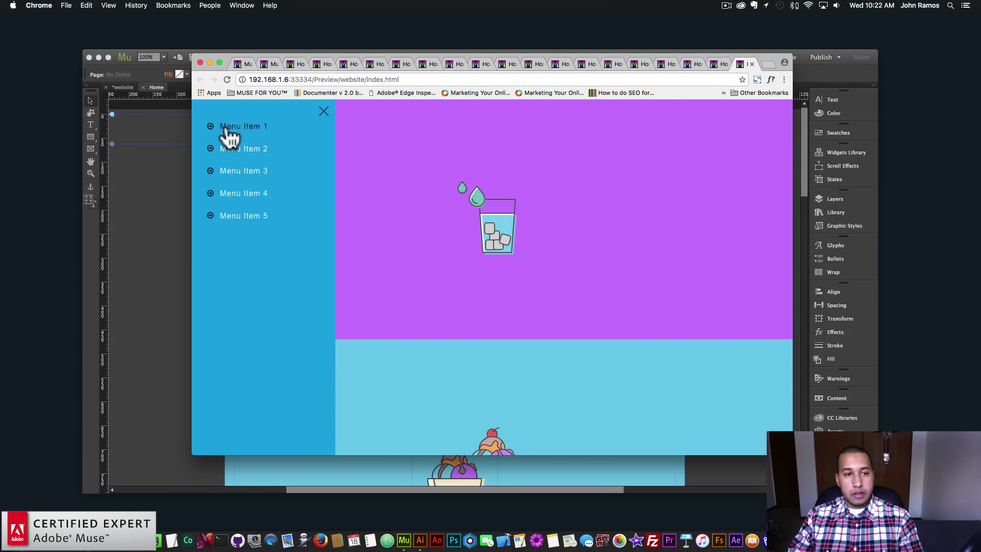
click(244, 214)
click(213, 123)
click(239, 168)
click(214, 122)
click(245, 127)
click(214, 121)
click(319, 111)
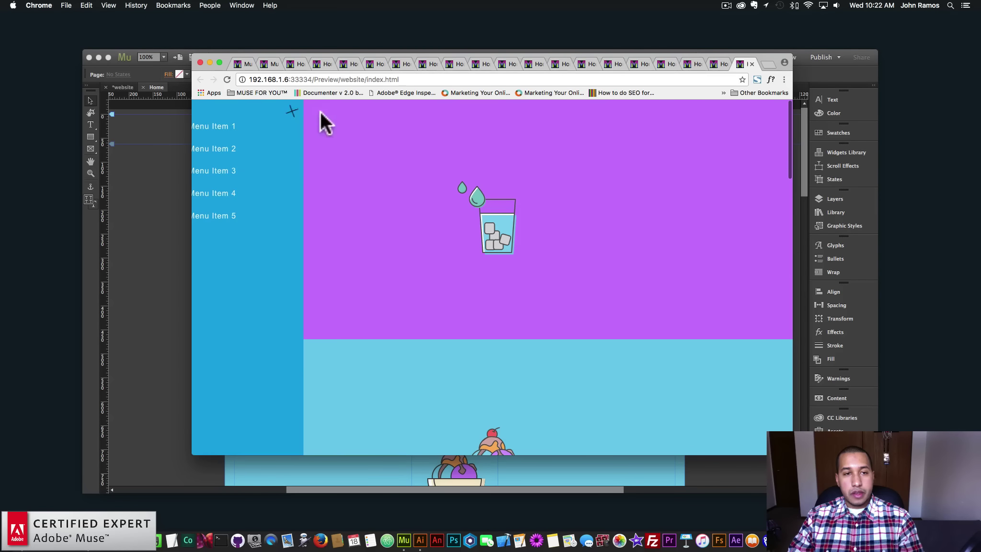
Return to Adobe Muse and enable Close Menu On Menu Click in the Elastic Menu's close button options
click(152, 162)
click(253, 135)
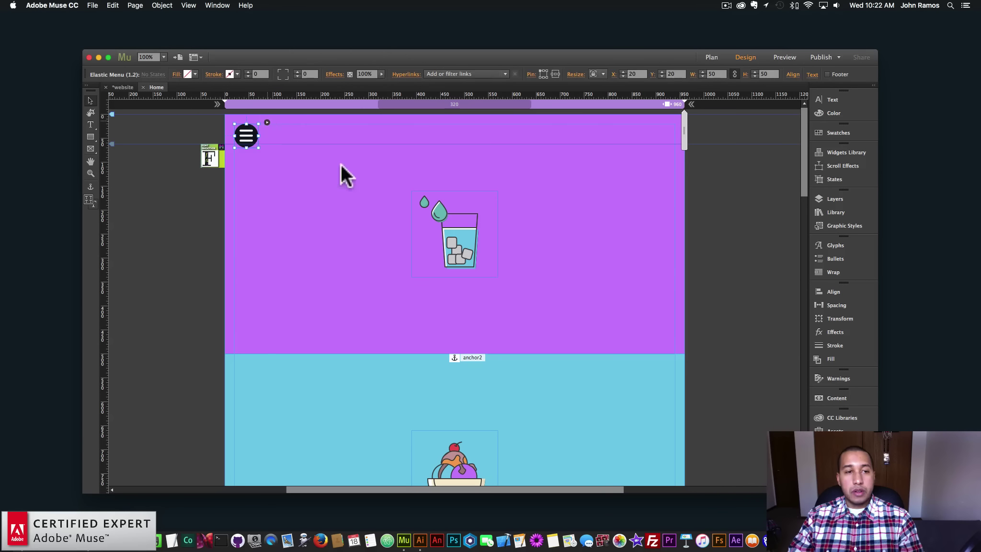
click(309, 190)
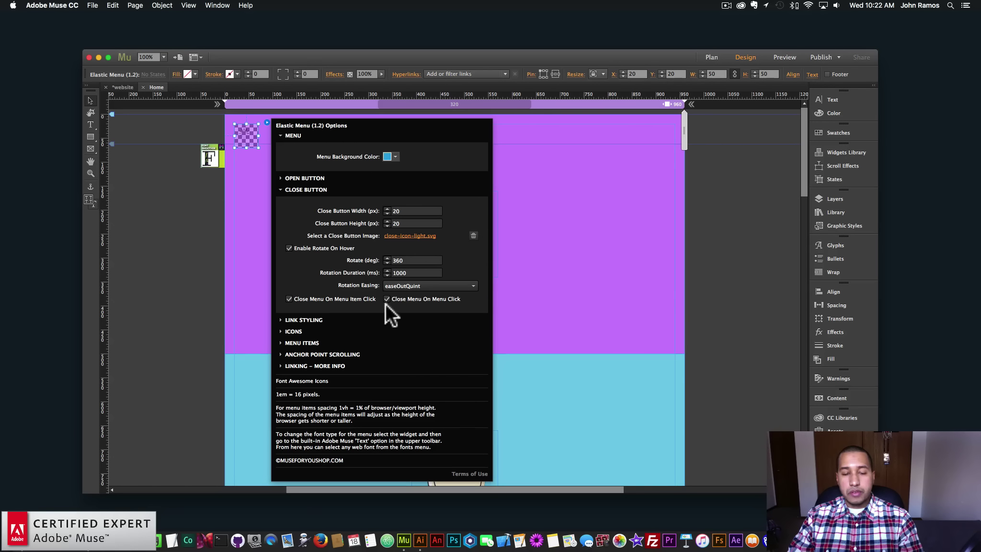
click(202, 206)
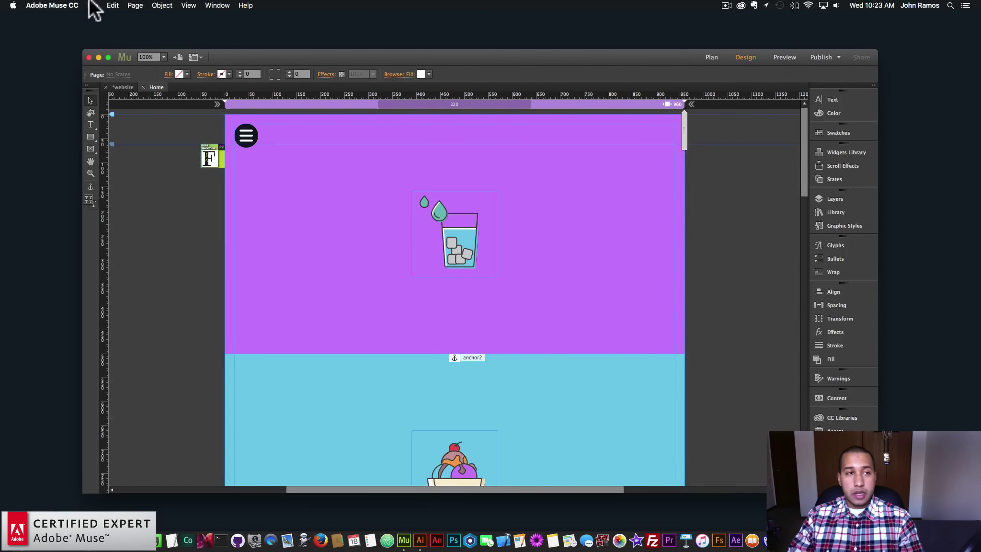
Preview the page in the browser and test following Menu Item 5 and closing the menu from its empty background
click(93, 5)
click(129, 158)
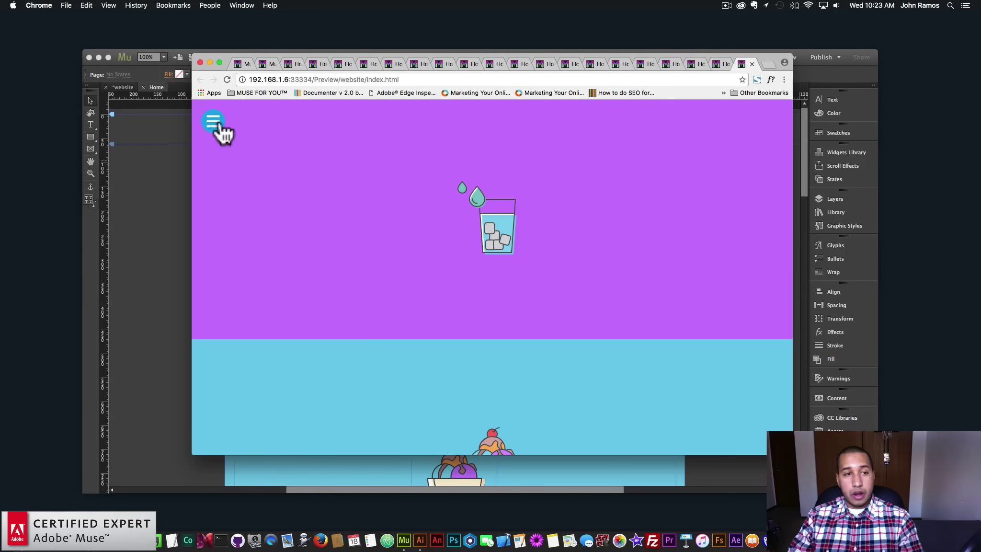
click(214, 128)
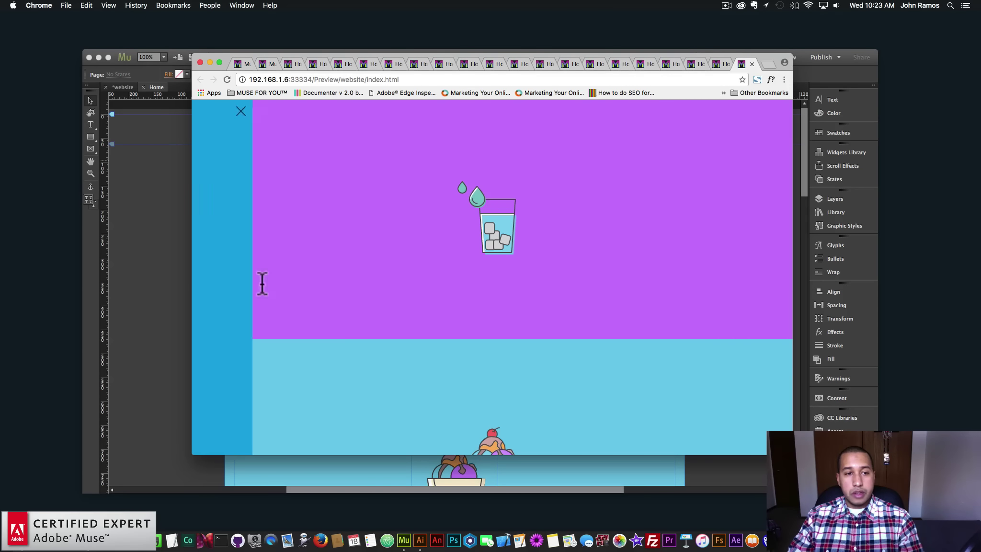
click(220, 125)
click(266, 221)
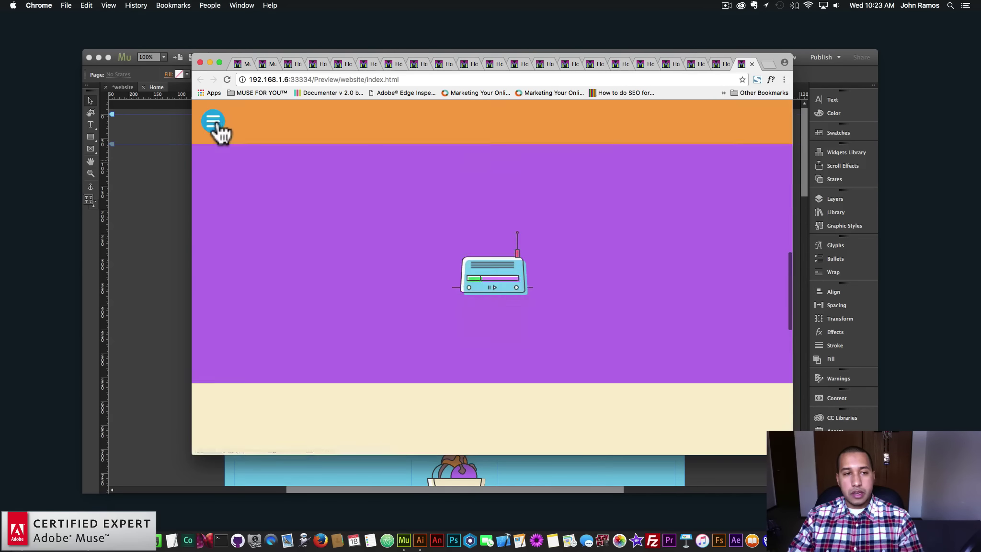
click(219, 132)
click(246, 218)
click(215, 126)
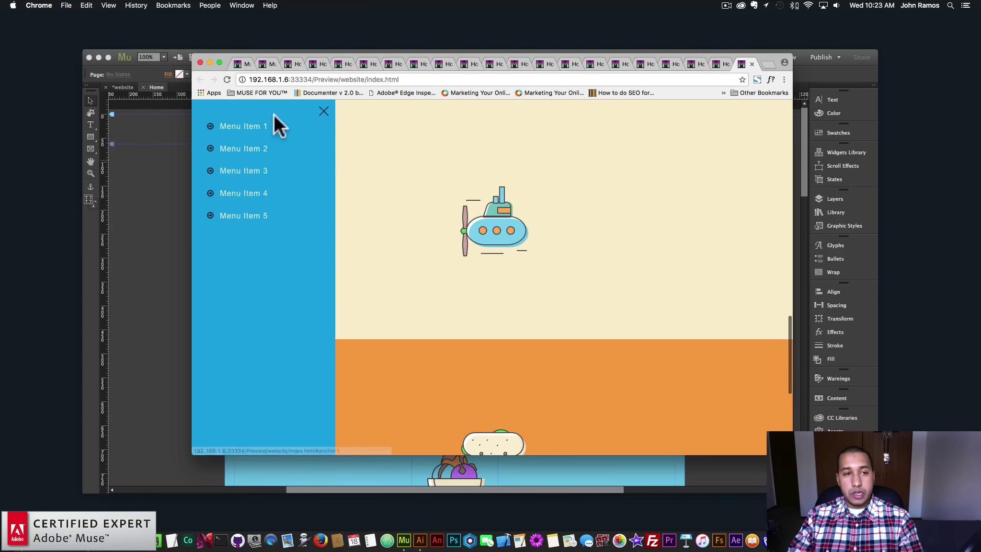
click(212, 123)
click(273, 288)
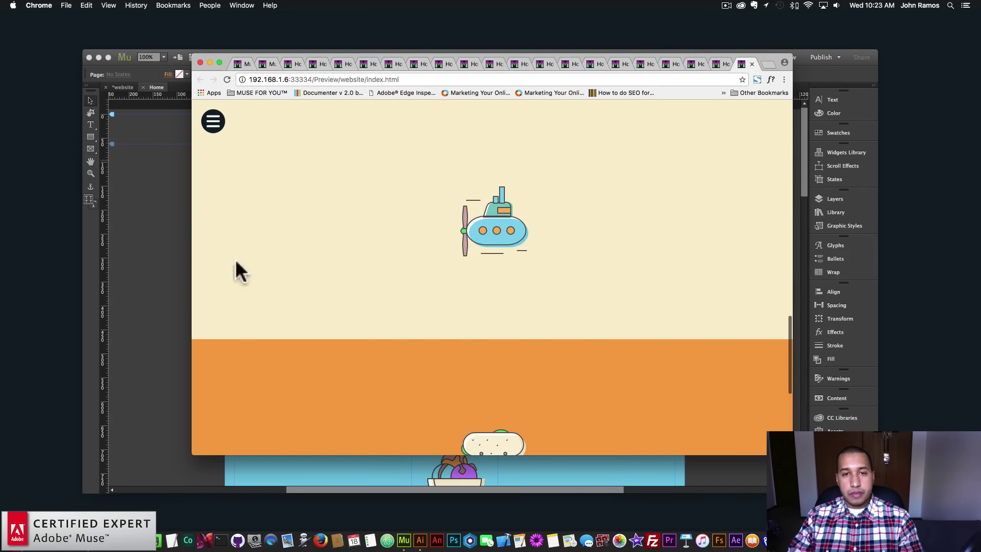
Return to Adobe Muse and delete the Elastic Menu widget from the page
click(144, 226)
click(251, 136)
click(267, 119)
click(248, 125)
key(BackSpace)
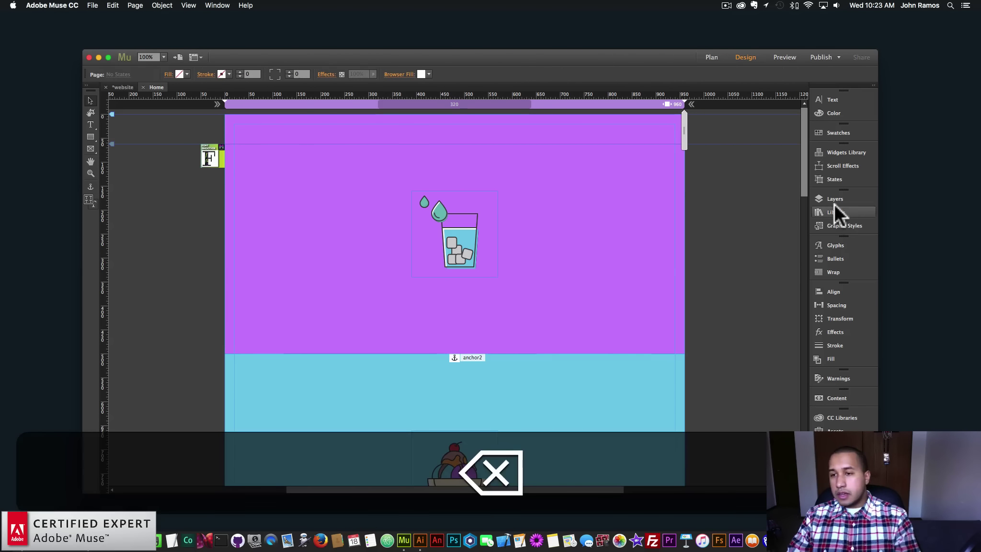
Search the library for "bubble menu" and place the Bubble Menu Widget on the page at X 20, Y 20
click(696, 233)
key(super+a)
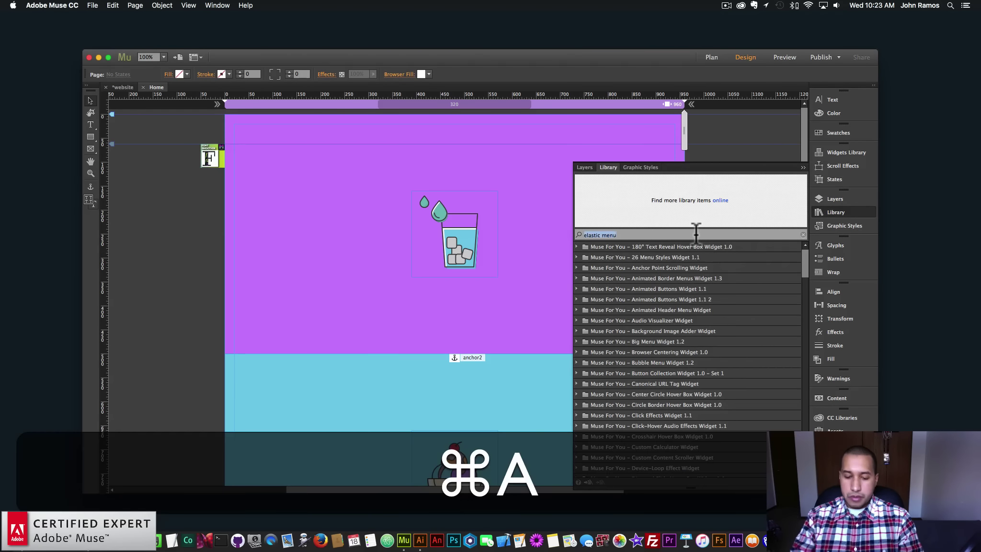
text(bubb)
key(BackSpace)
text(ble mnu)
key(BackSpace)
key(BackSpace)
text(en)
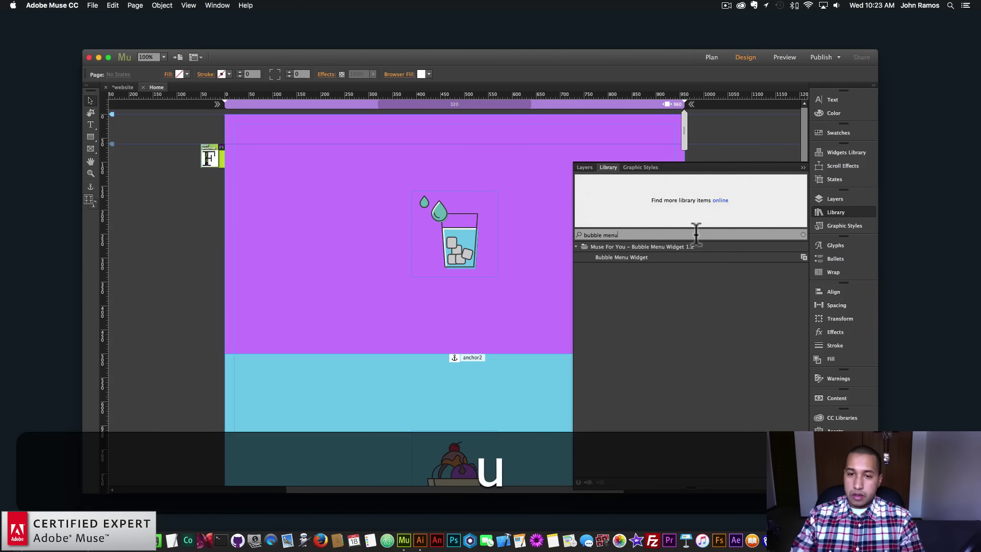
text(u)
click(653, 259)
drag(627, 260, 245, 131)
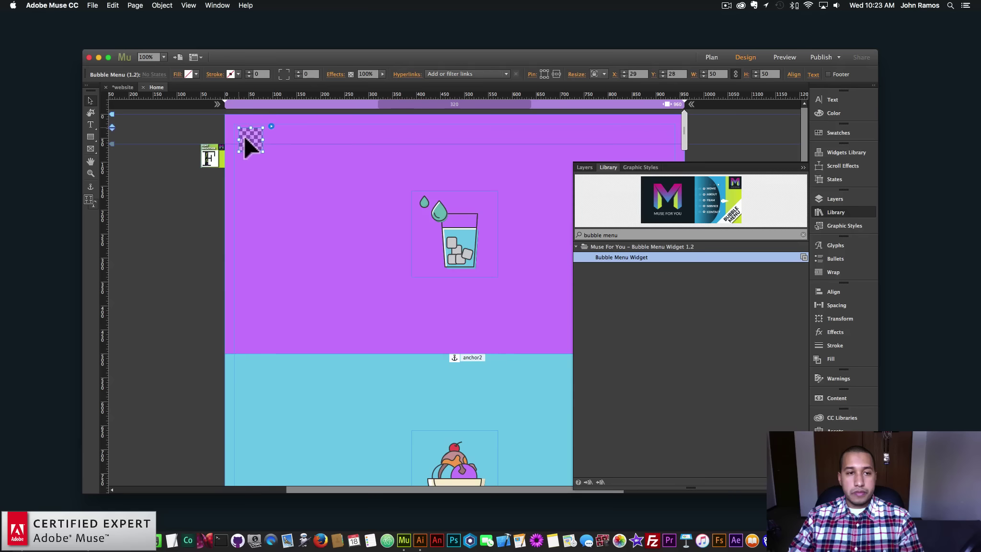
Set the Bubble Menu's open button image to open-icon-1.svg and enable open-icon-2.svg as its on-hover image
click(267, 122)
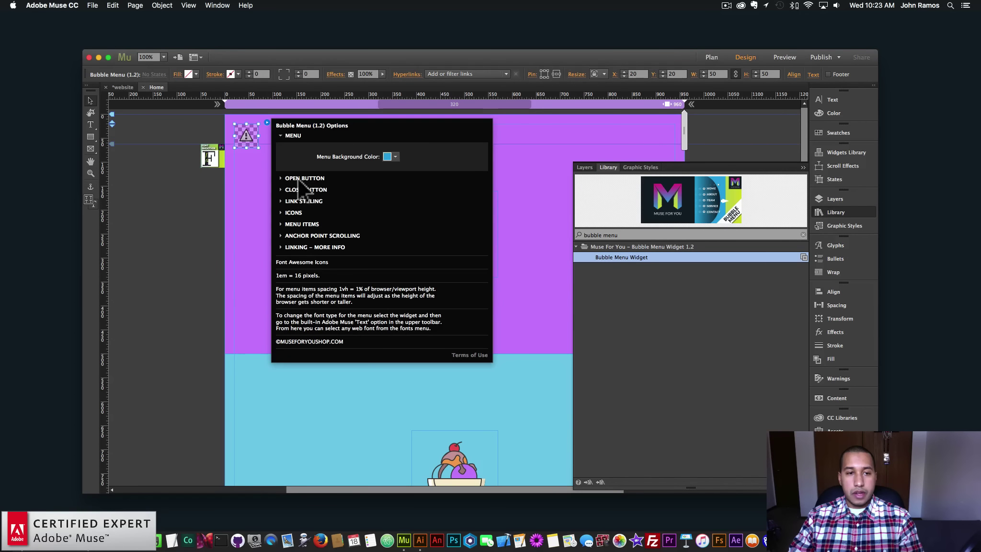
click(305, 178)
click(401, 224)
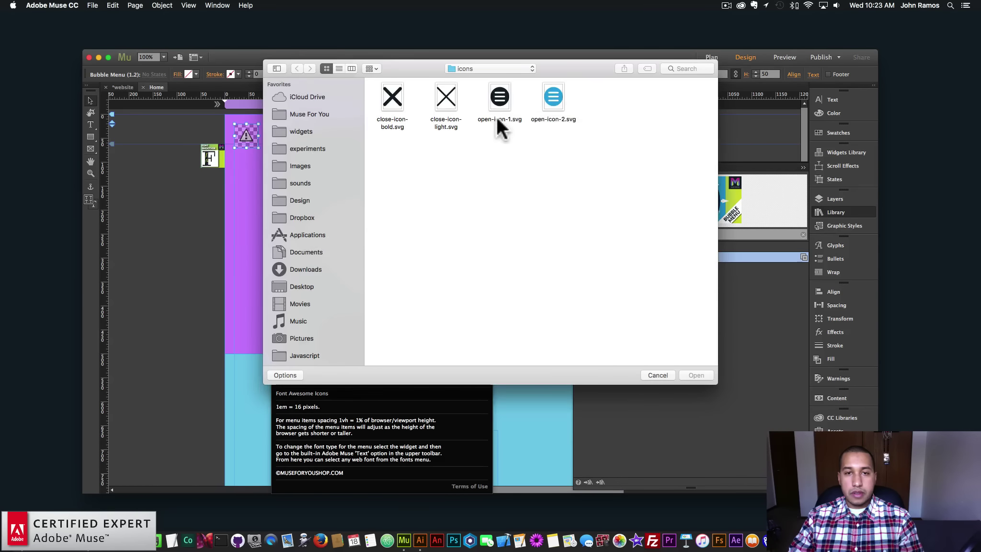
double_click(499, 97)
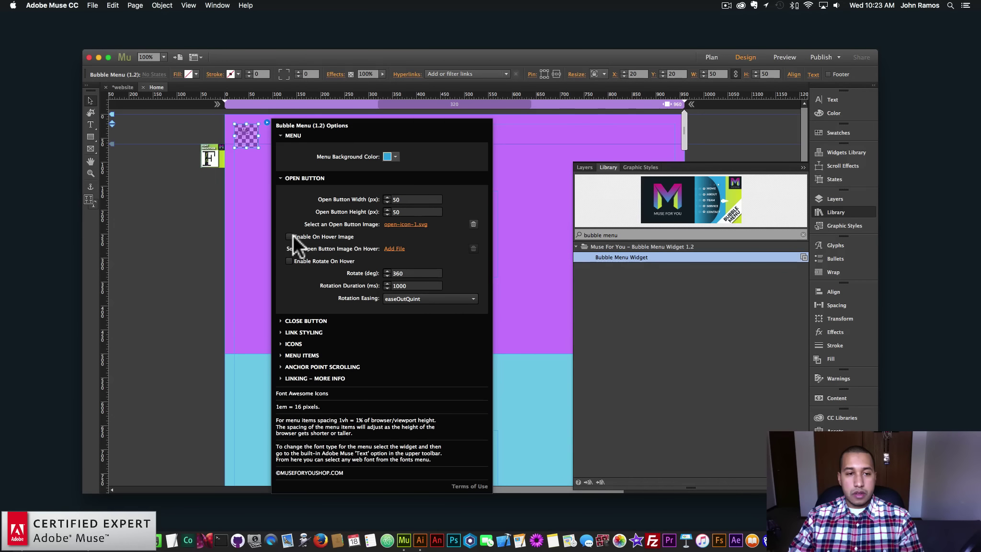
click(394, 249)
click(553, 97)
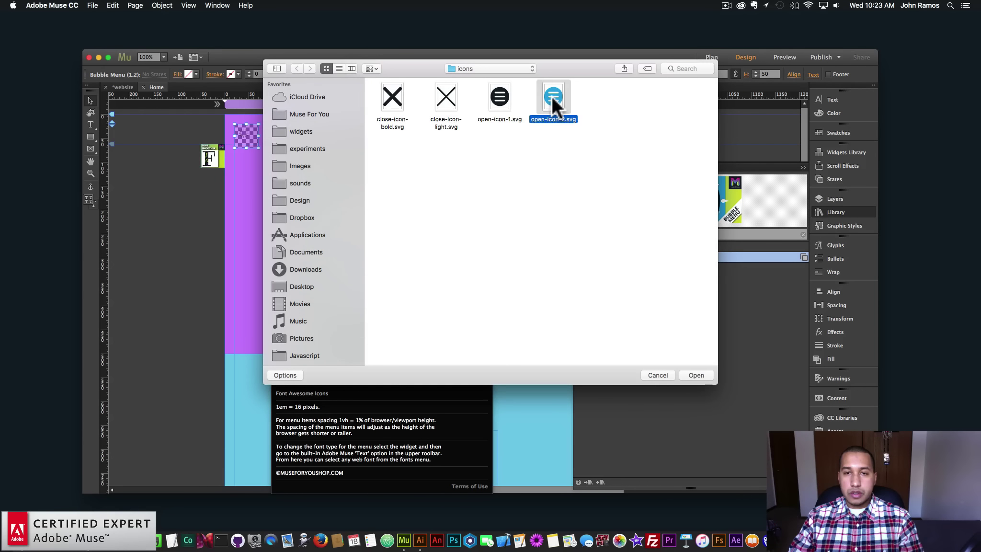
double_click(553, 97)
click(322, 179)
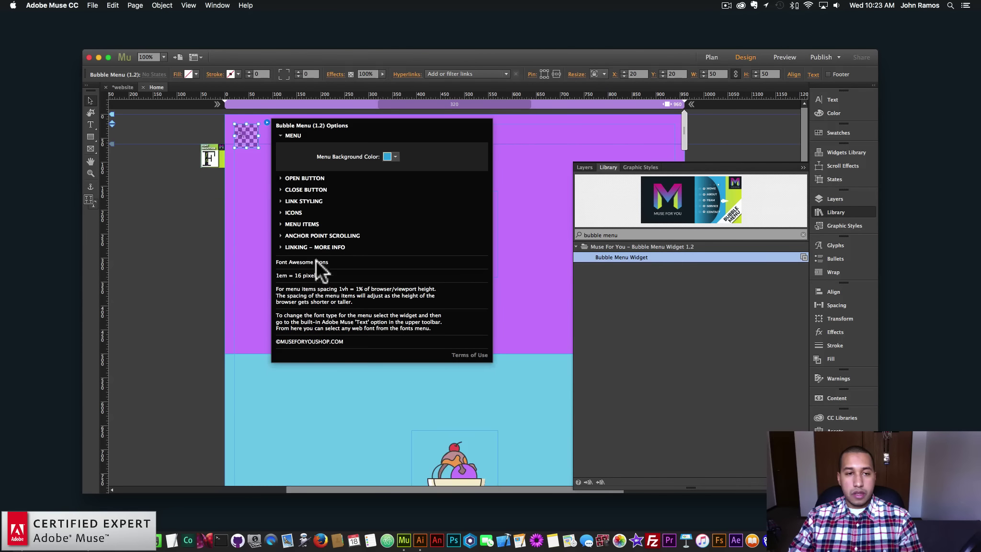
Set the Bubble Menu's close button image to close-icon-light.svg
click(302, 190)
click(396, 239)
click(440, 98)
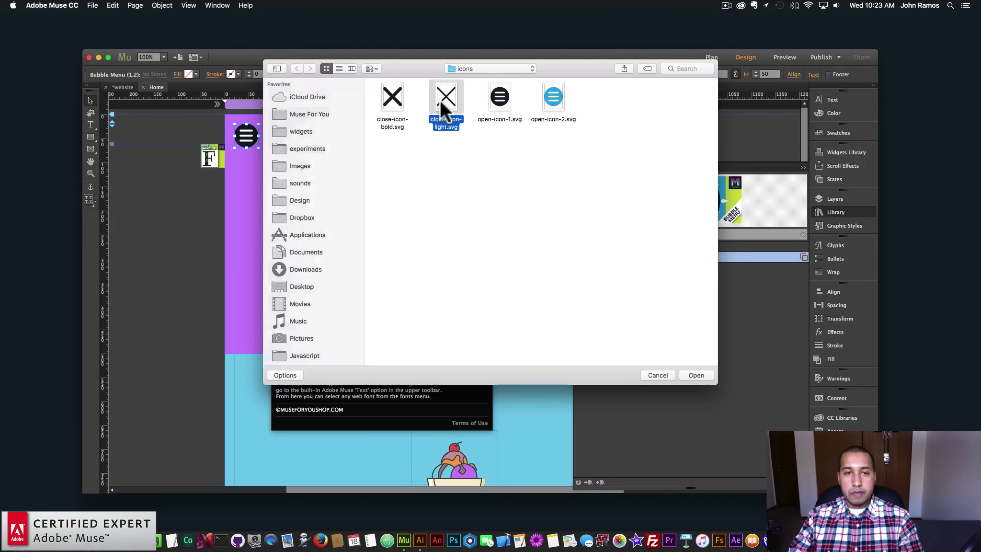
double_click(440, 98)
click(182, 229)
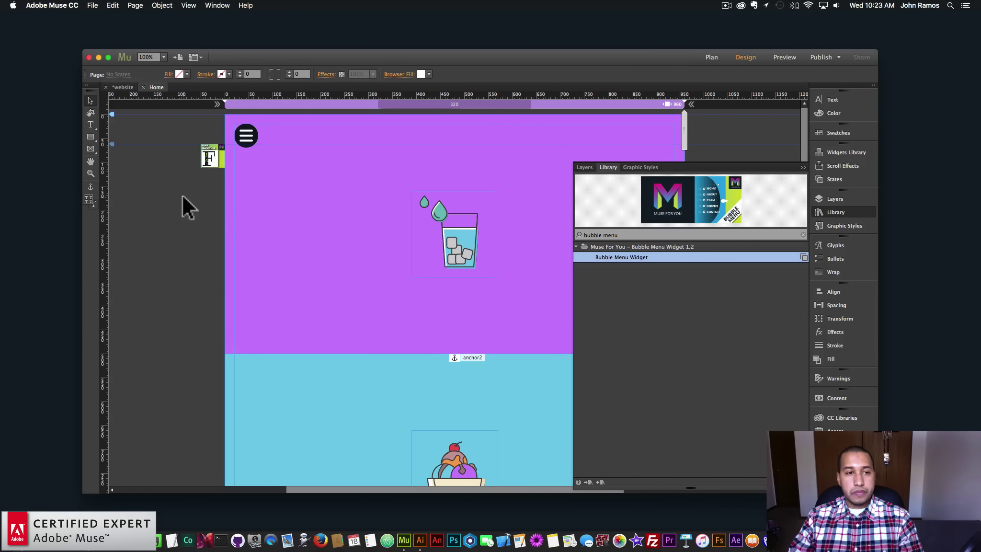
Preview the page in the browser and test opening and closing the Bubble Menu several times with its buttons
click(92, 5)
click(128, 159)
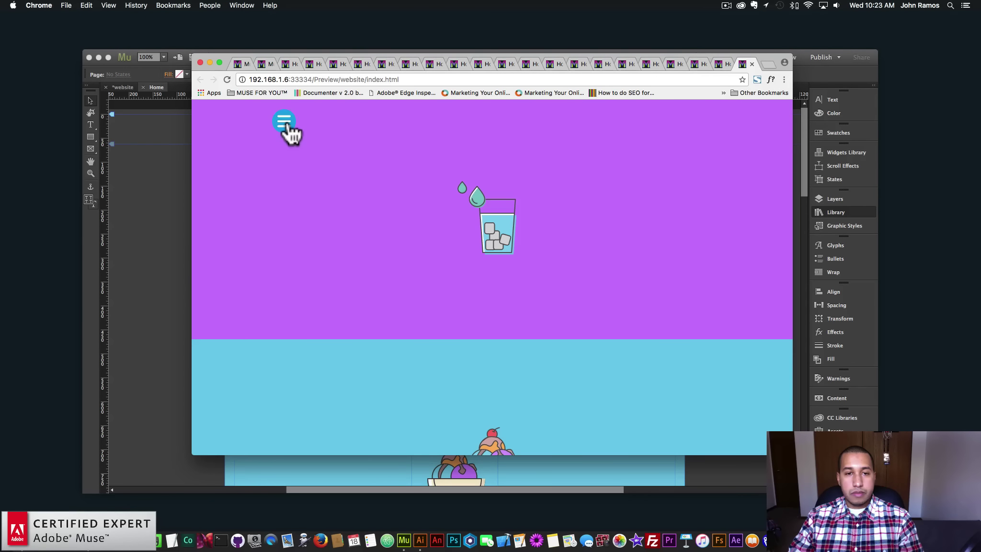
click(286, 123)
click(307, 124)
click(283, 123)
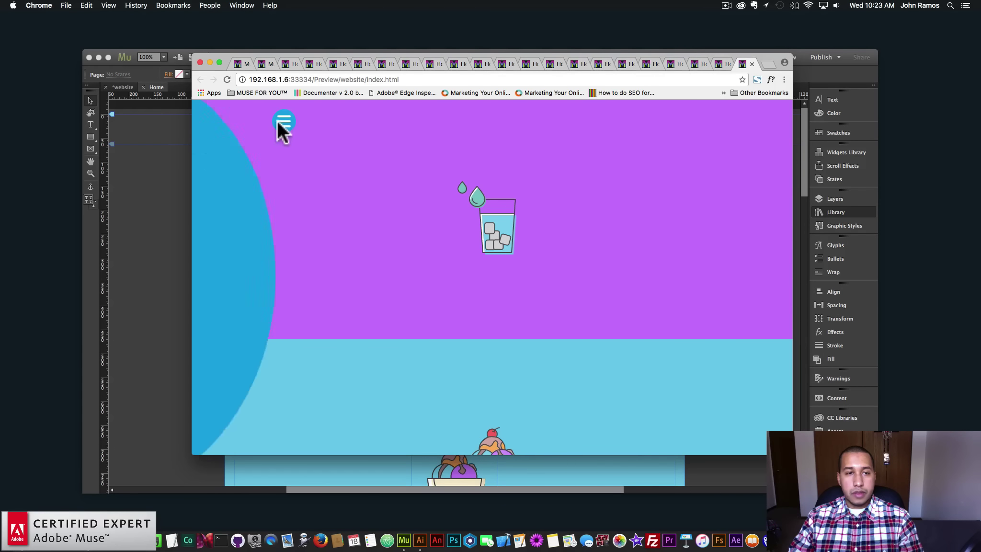
click(314, 112)
click(284, 123)
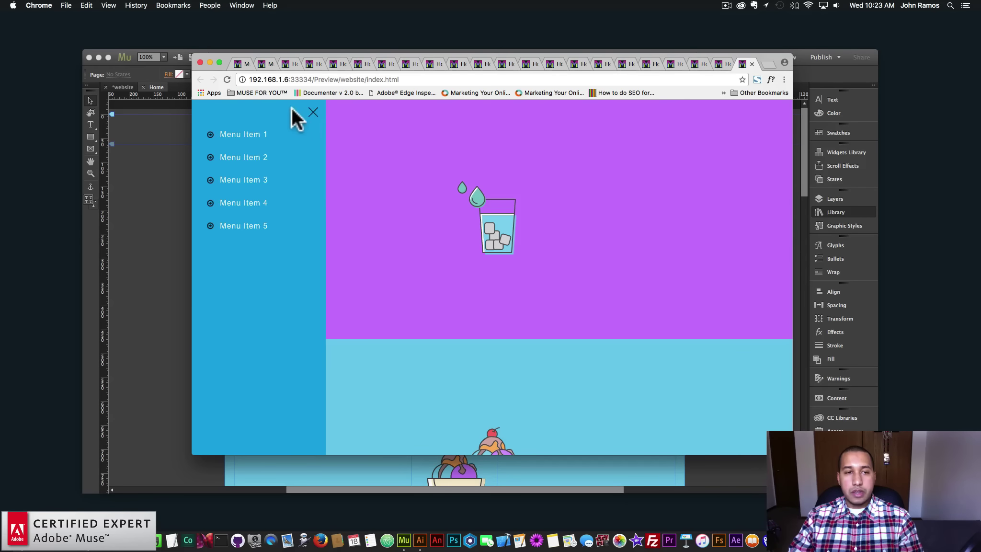
click(313, 113)
click(284, 123)
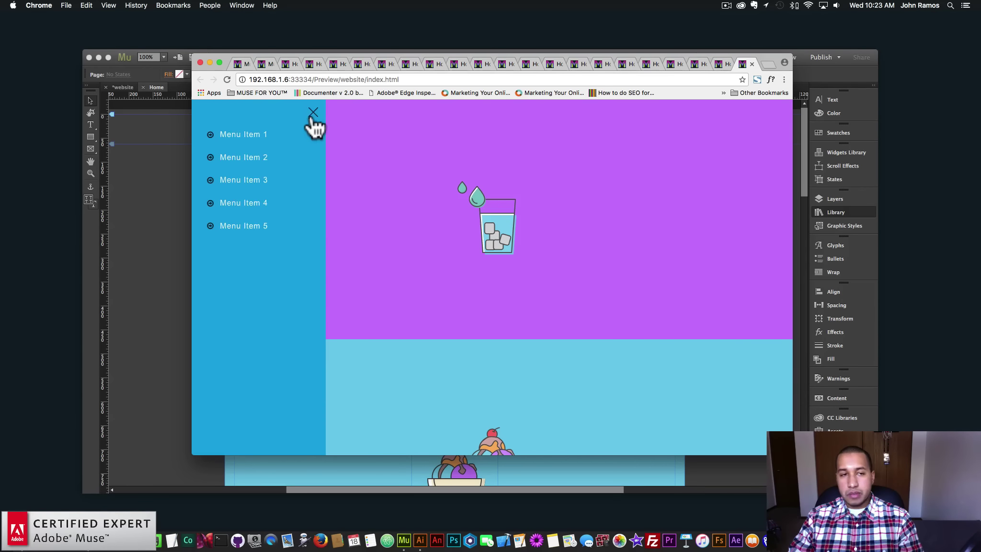
click(314, 113)
Return to Adobe Muse and pin the Bubble Menu widget to the top-left corner of the browser
click(184, 203)
click(247, 138)
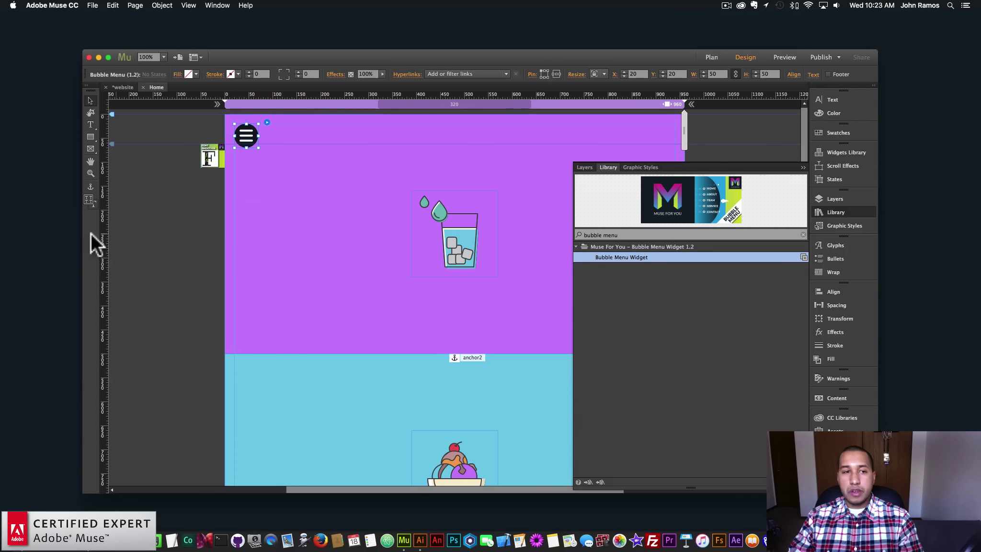
click(144, 224)
Preview the page in the browser and test following Menu Items 3 and 5 from the pinned Bubble Menu
click(92, 5)
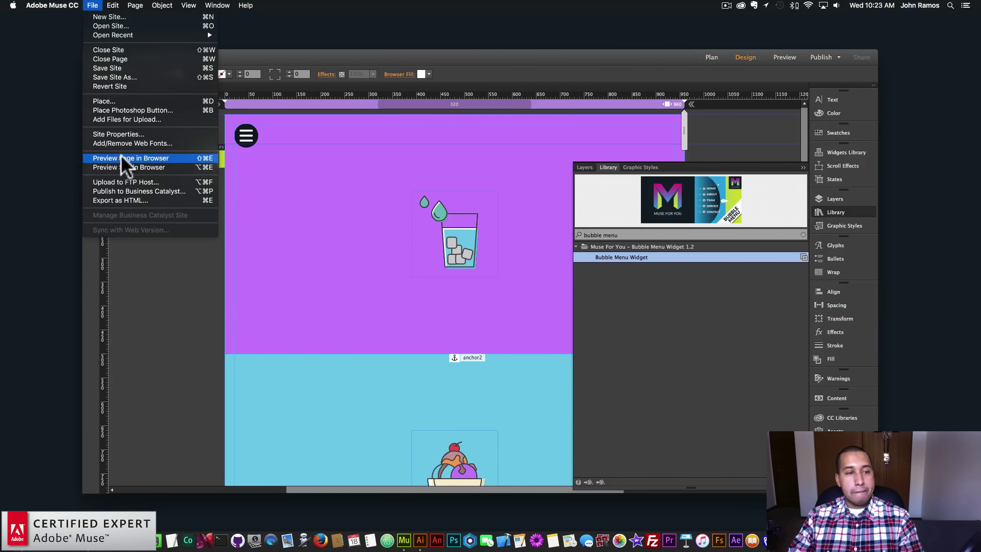
click(121, 154)
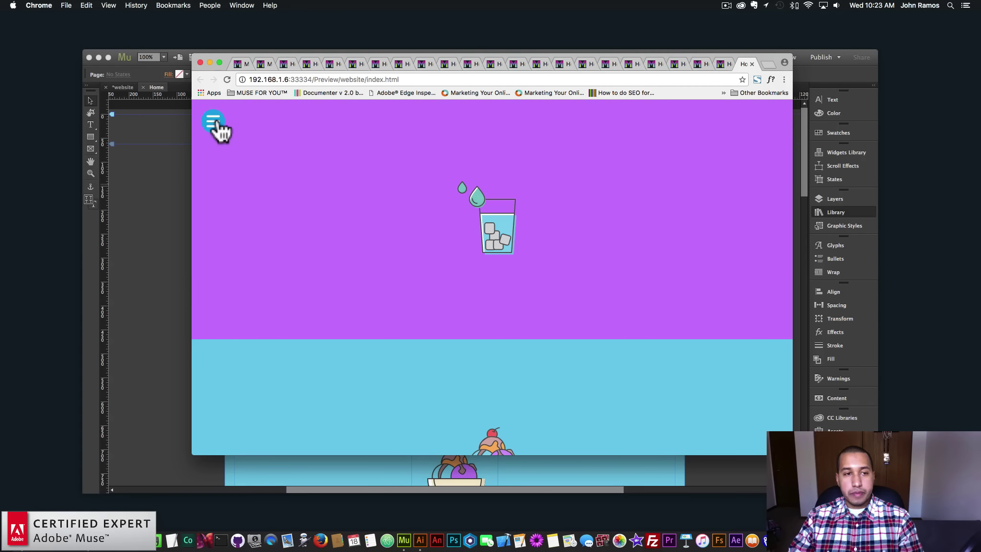
click(216, 118)
click(283, 157)
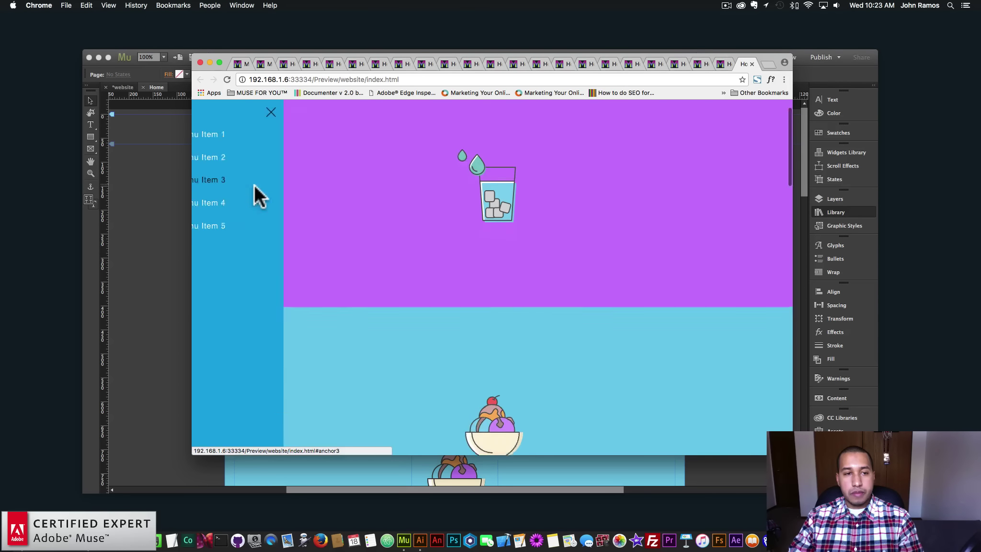
click(214, 124)
scroll(228, 228, down, 5)
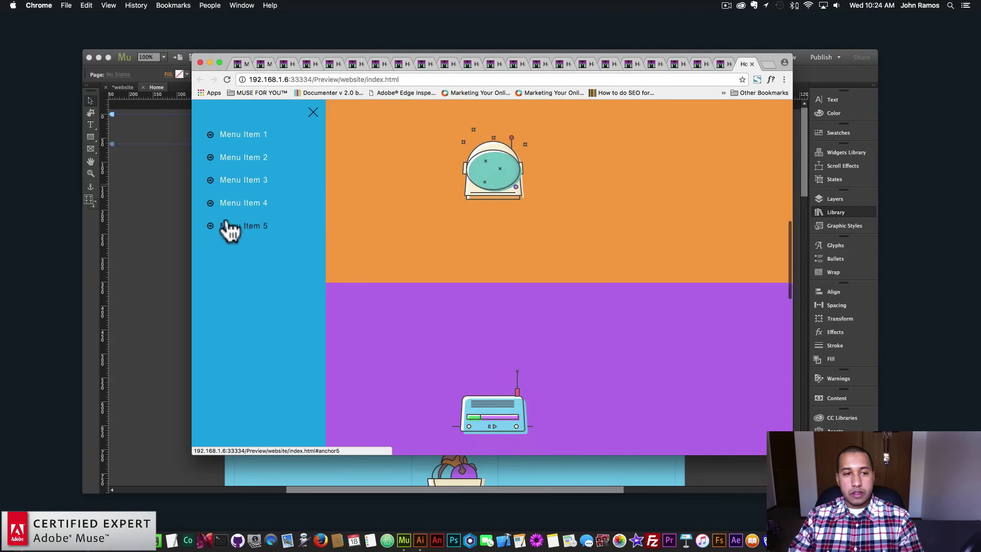
click(311, 113)
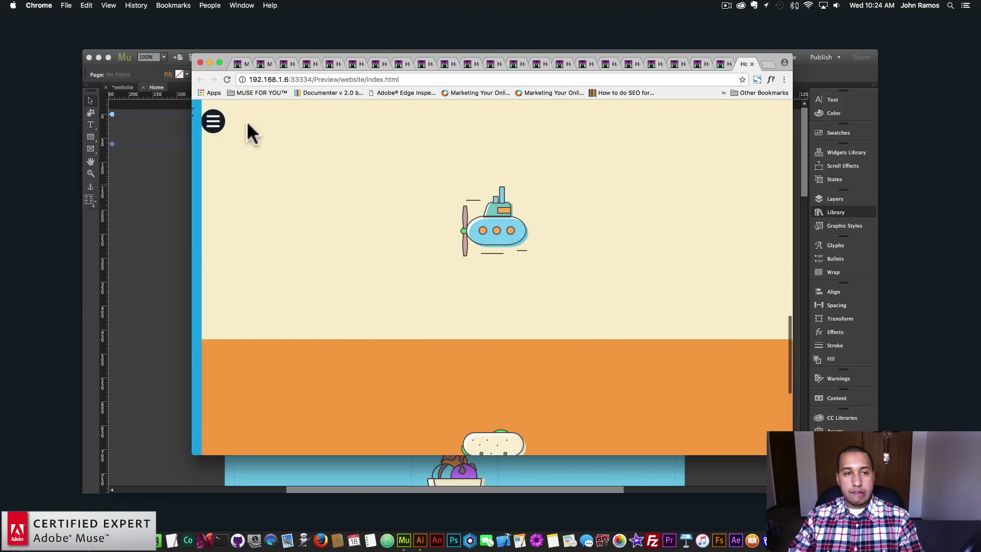
Test the Bubble Menu further by following Menu Item 3 and Menu Item 1, and reopen and close the menu
click(213, 121)
click(253, 174)
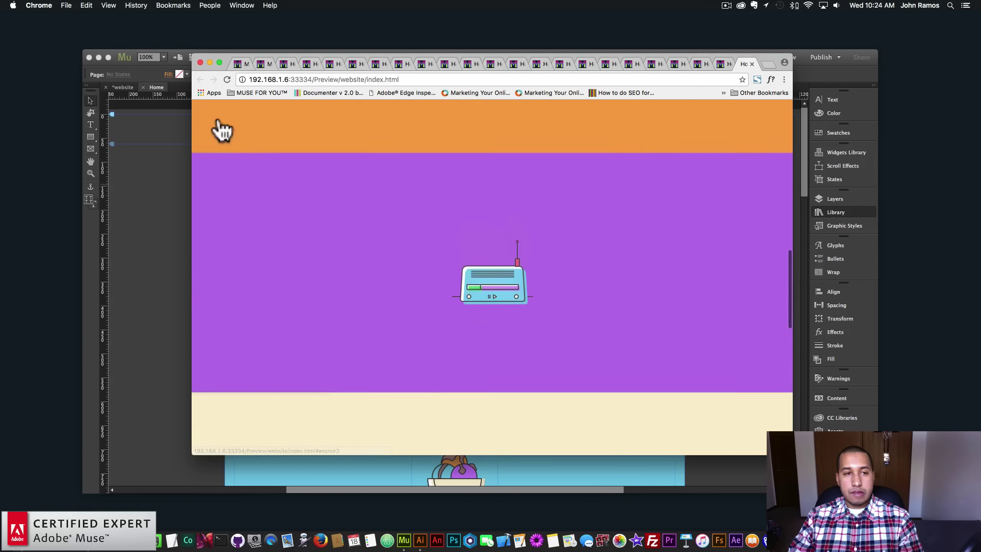
click(216, 123)
click(237, 144)
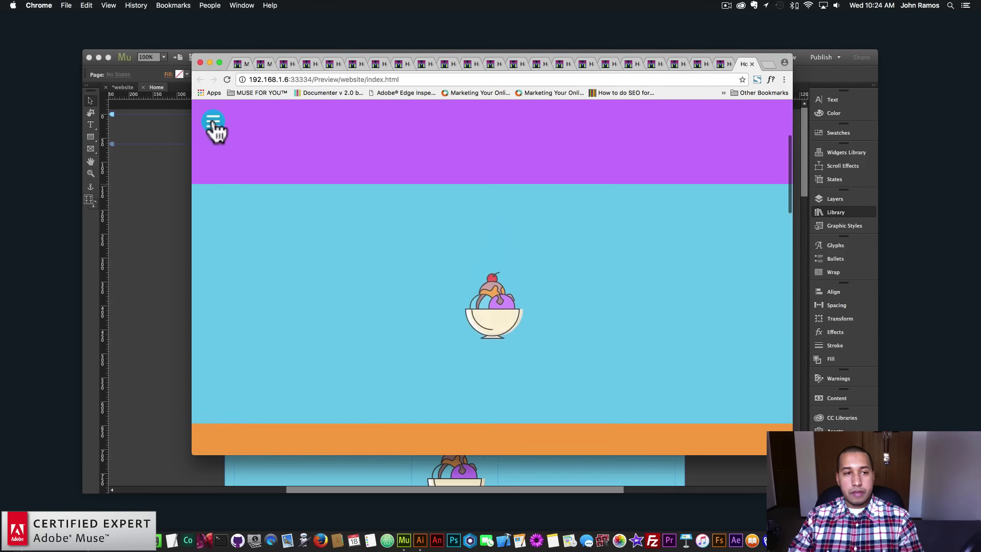
click(215, 126)
click(309, 108)
Return to Adobe Muse and delete the Bubble Menu widget from the page
click(139, 194)
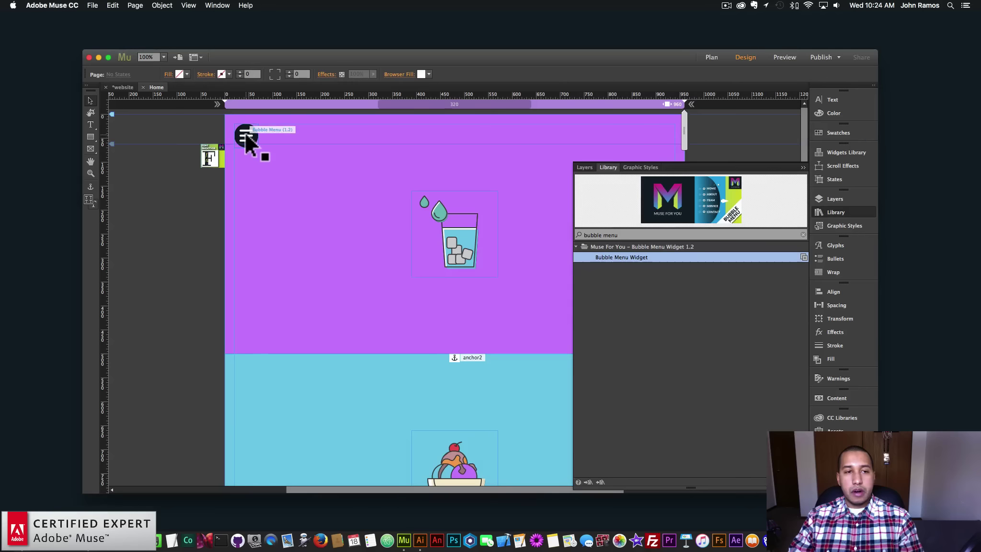
click(246, 136)
key(BackSpace)
Search the library for "wave menu" and place the Wave Menu Widget on the page at X 20, Y 20
triple_click(616, 234)
text(wave )
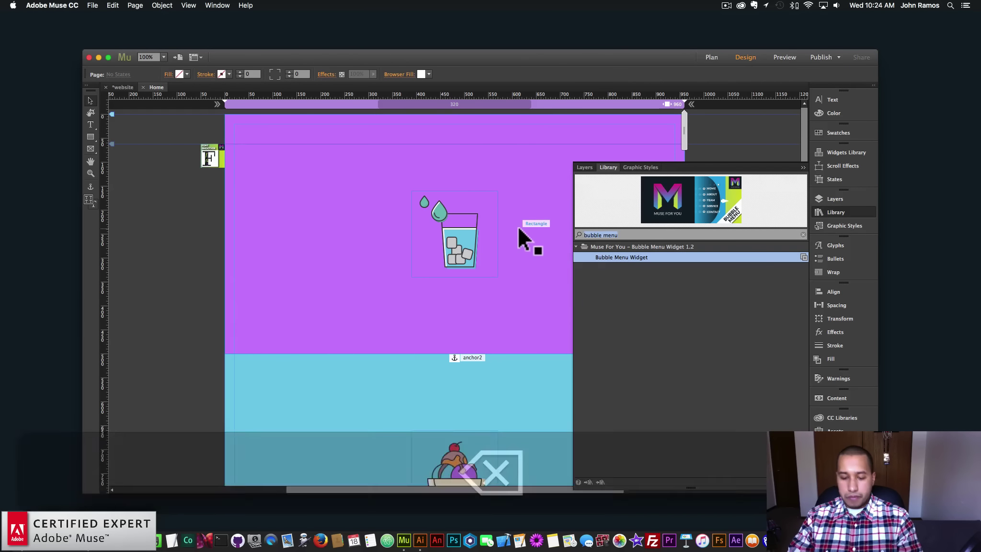
text(menu)
click(601, 257)
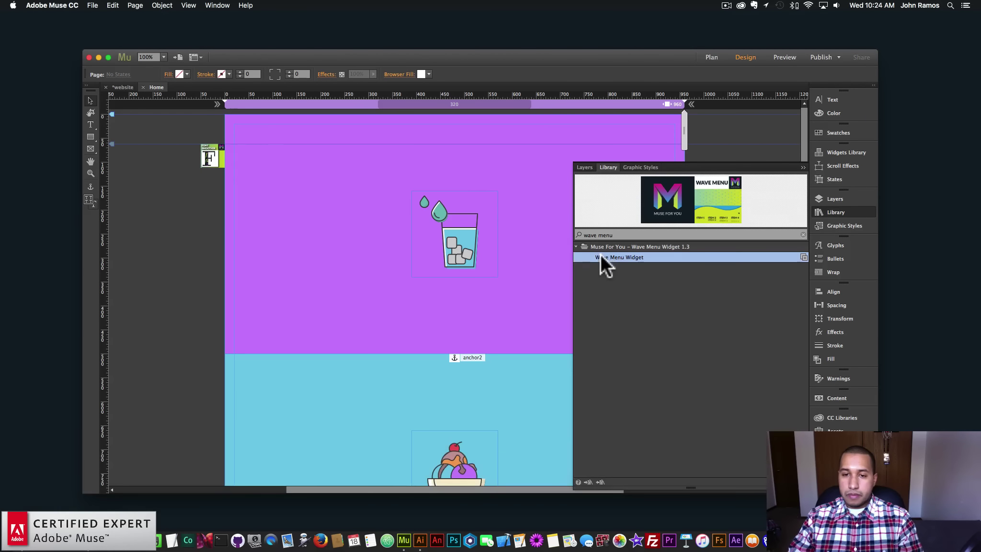
drag(258, 111, 246, 132)
click(248, 135)
Set the Wave Menu's open button image to open-icon-1.svg and enable open-icon-2.svg as its on-hover image
click(267, 122)
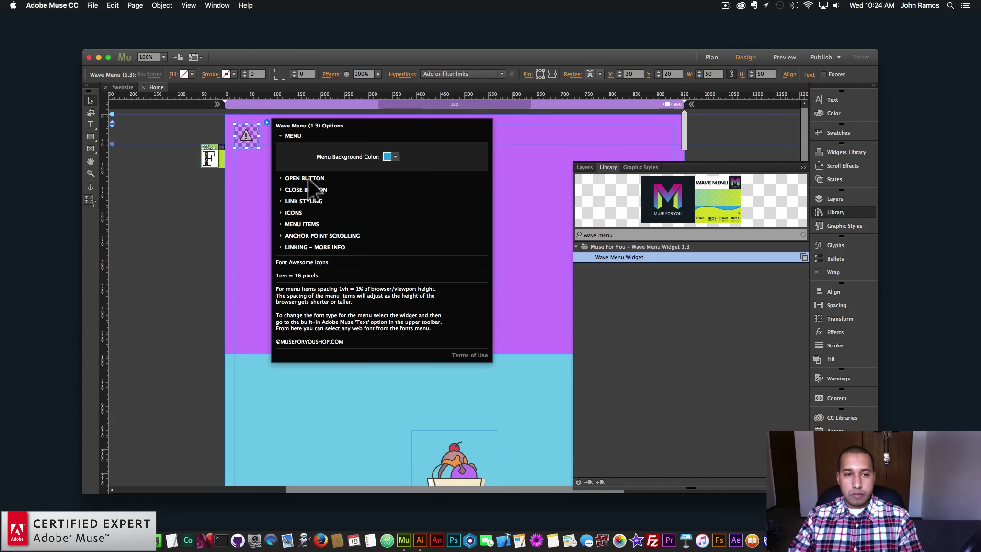
click(394, 225)
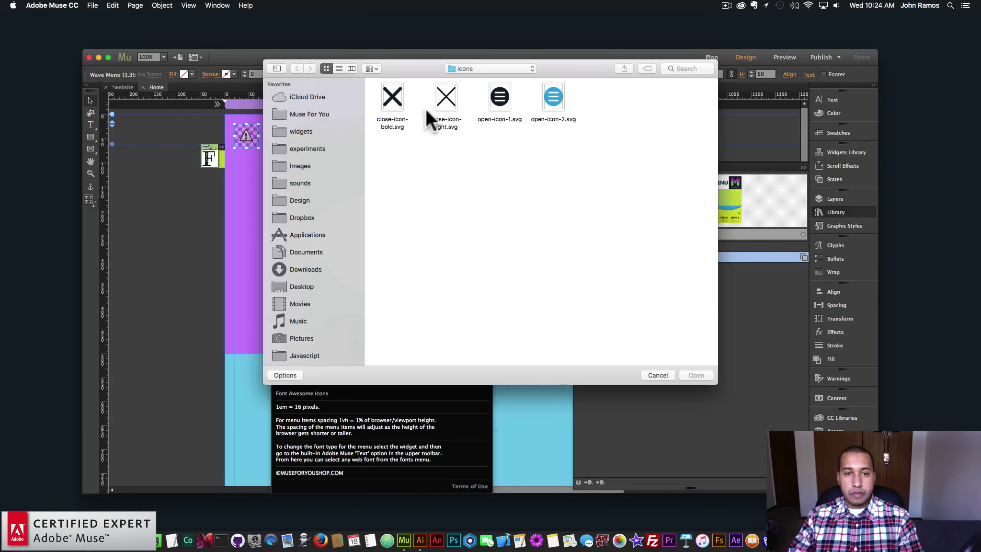
double_click(506, 97)
click(309, 176)
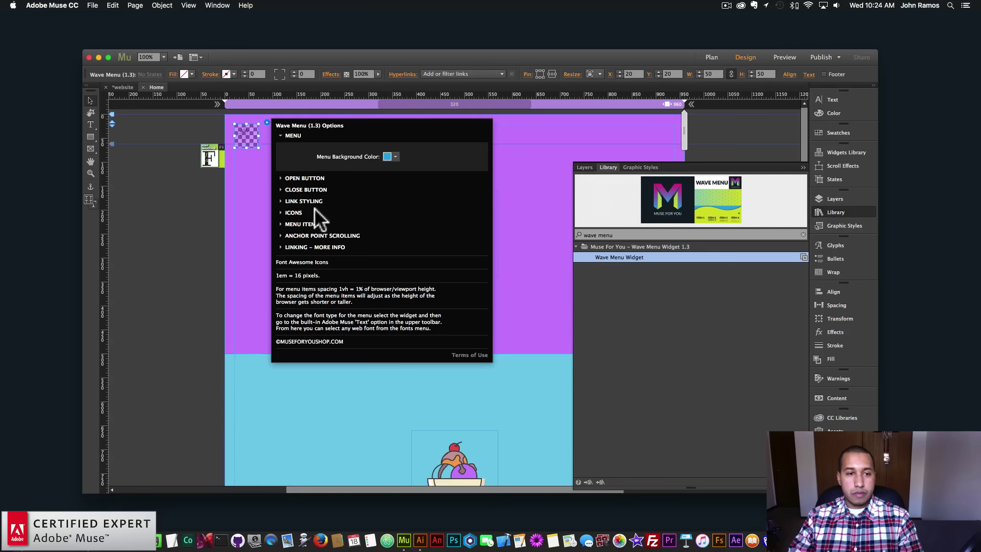
click(309, 179)
click(289, 236)
click(393, 249)
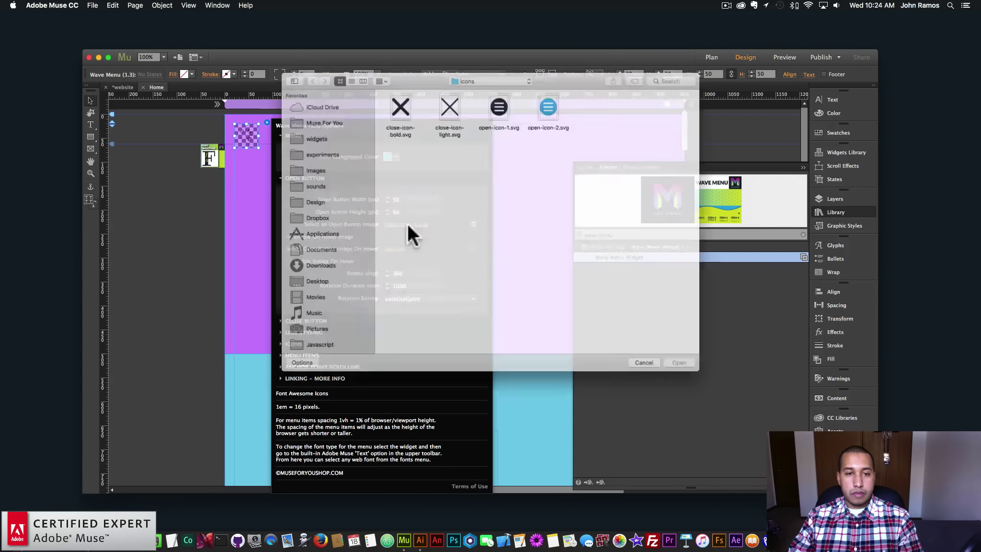
double_click(555, 101)
click(301, 175)
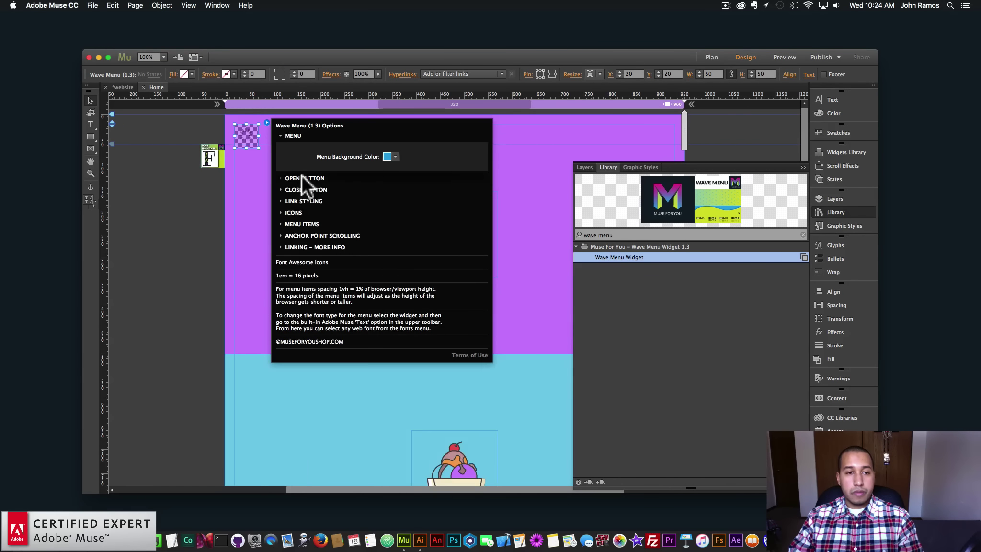
Set the Wave Menu's close button image to close-icon-light.svg
click(312, 189)
click(394, 236)
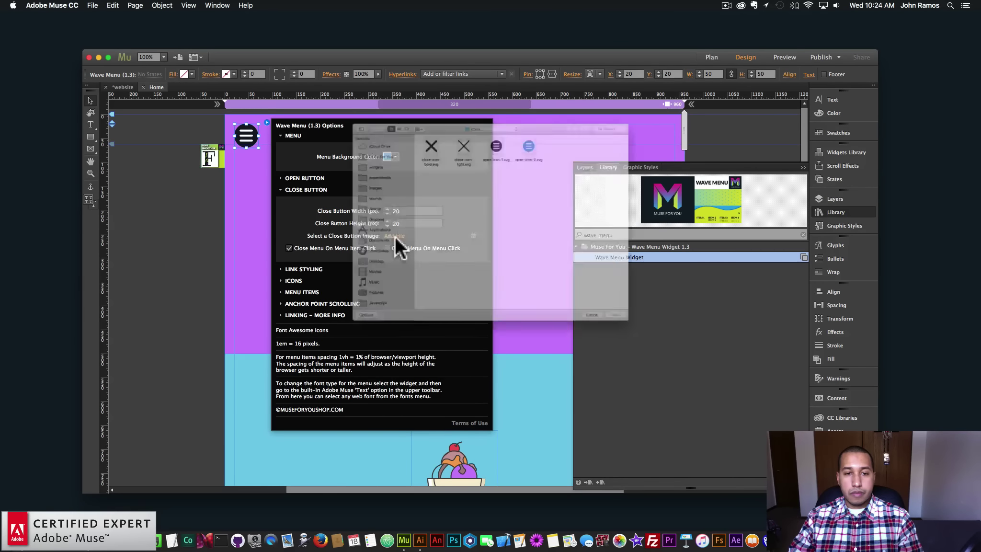
double_click(434, 101)
click(200, 185)
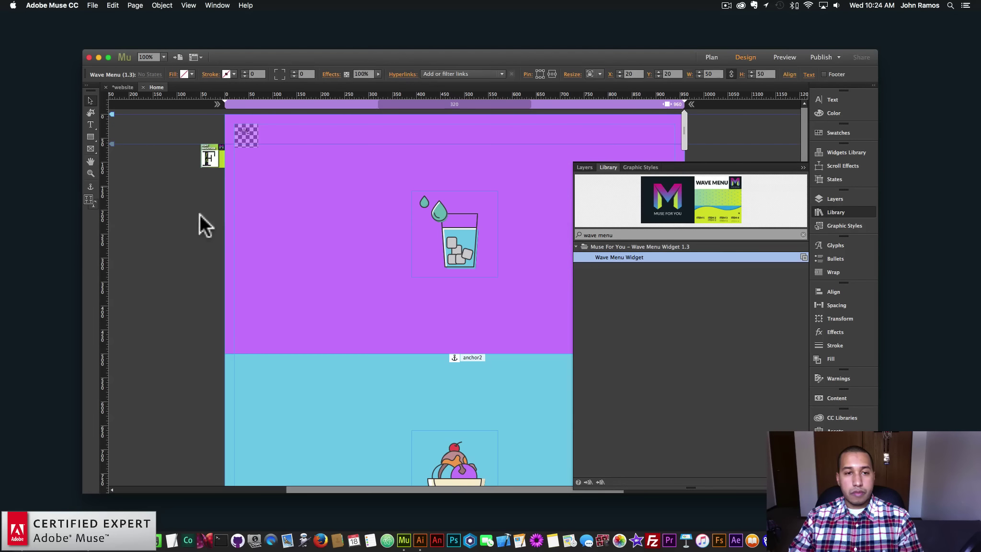
Set the Wave Menu's background color to the dark gray swatch 1A1A1A
click(238, 132)
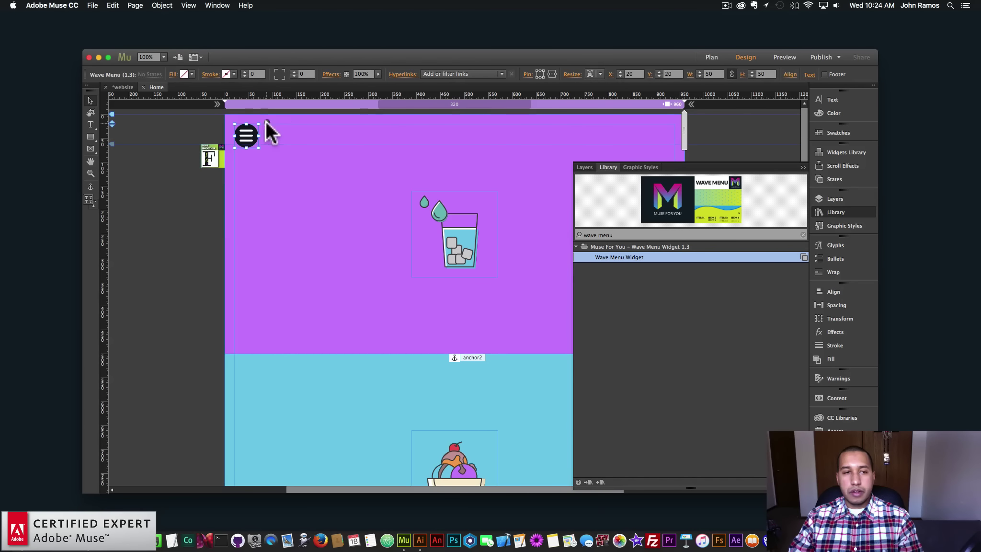
click(267, 123)
click(391, 156)
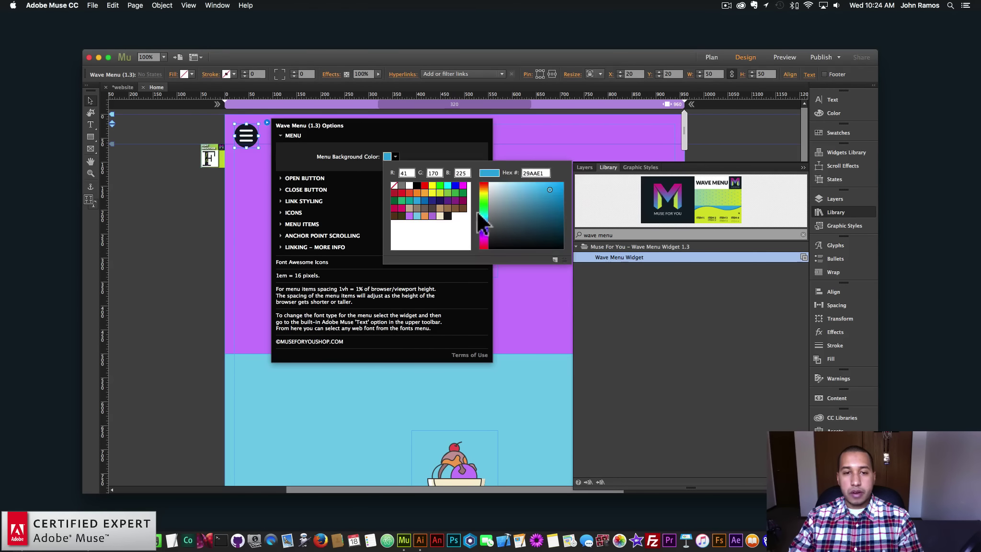
click(447, 215)
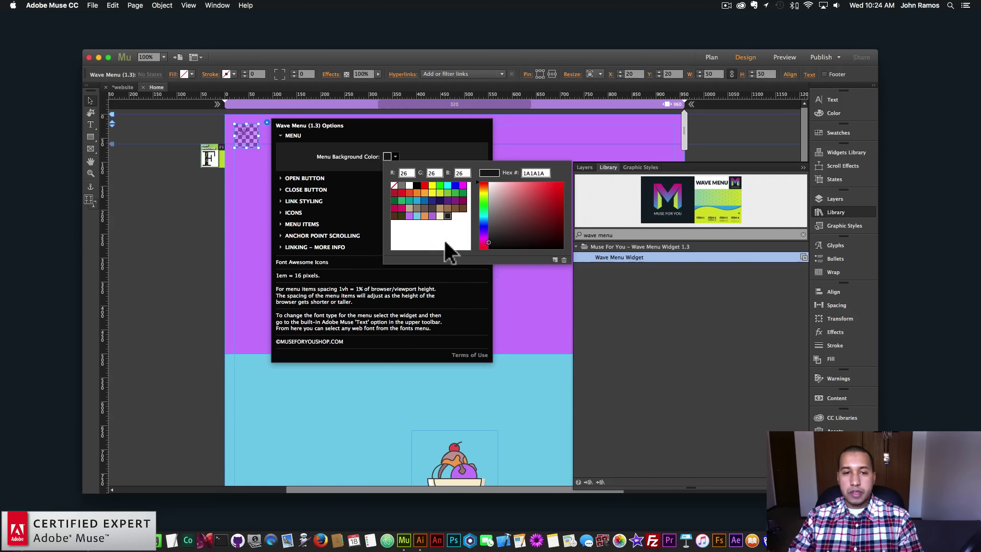
click(194, 212)
Preview the page in the browser and open the Wave Menu with its open button
click(93, 5)
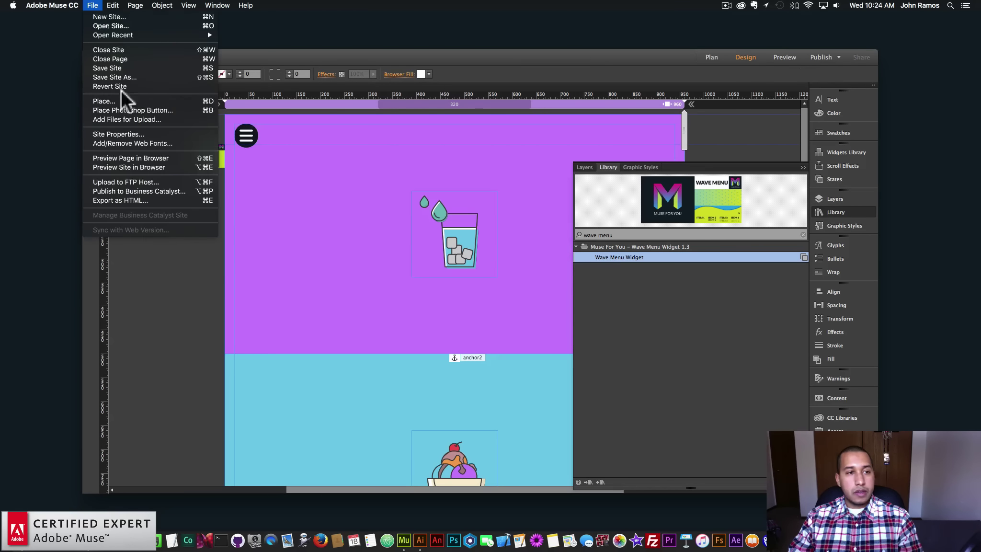
click(137, 158)
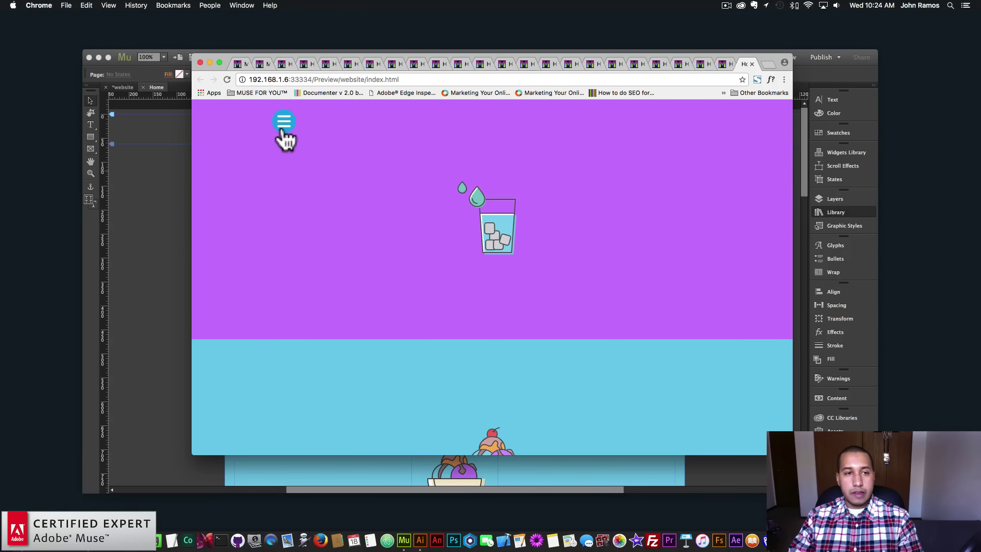
click(281, 127)
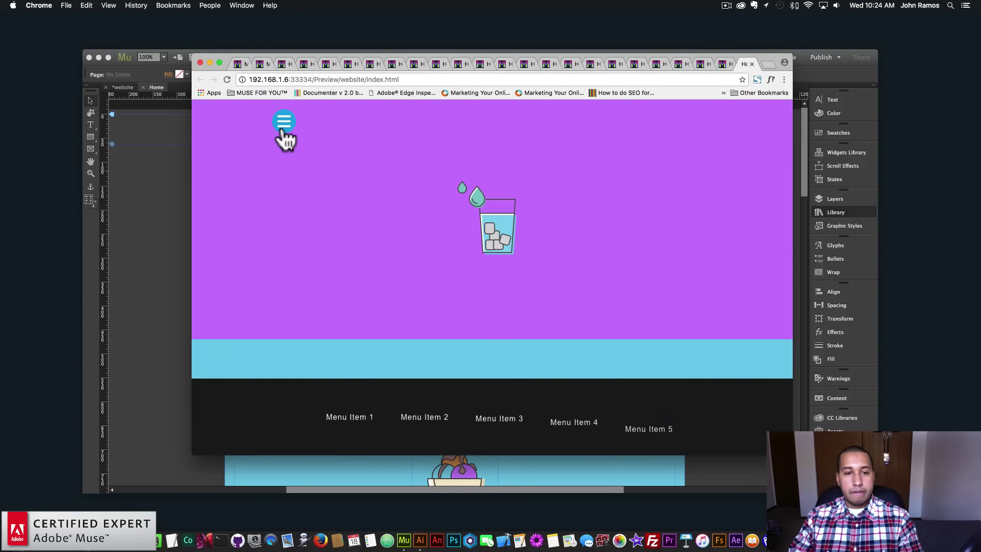
Set the Wave Menu's background color to the orange swatch F4A251 in its widget options
click(182, 344)
click(250, 135)
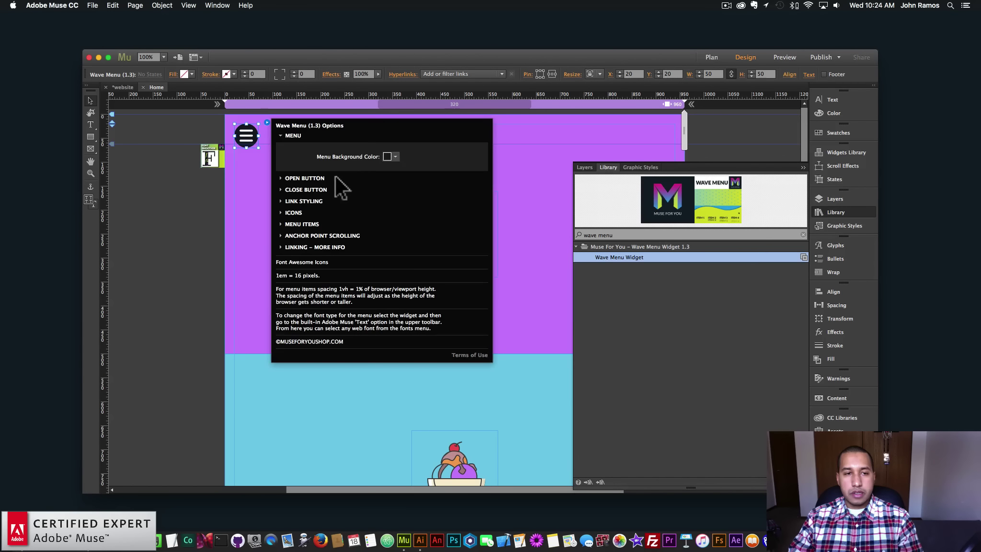
click(395, 157)
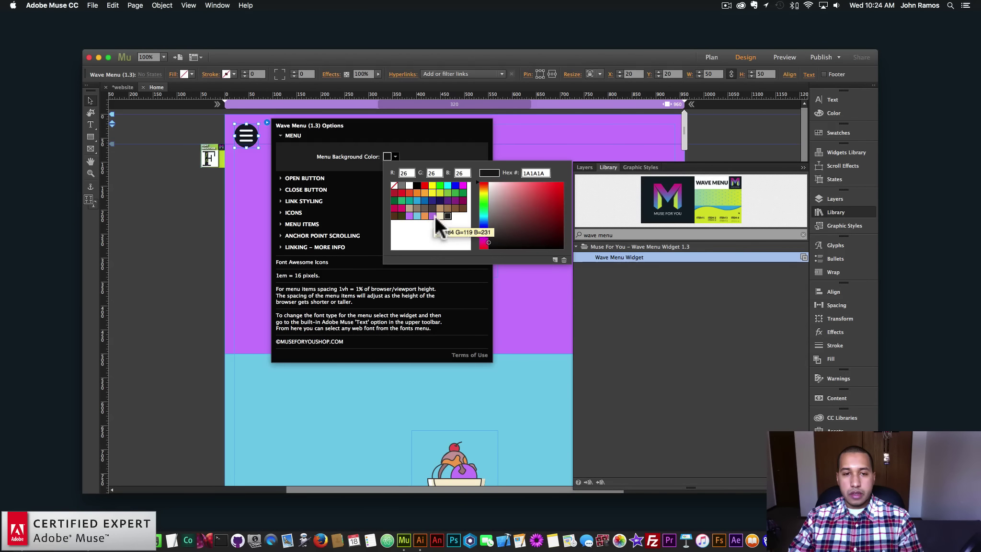
click(439, 215)
click(423, 215)
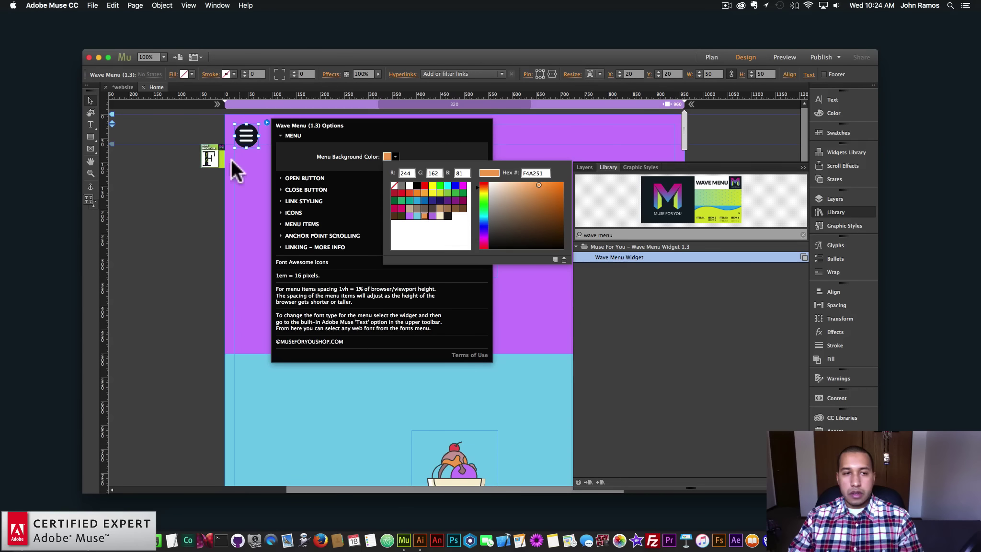
click(262, 139)
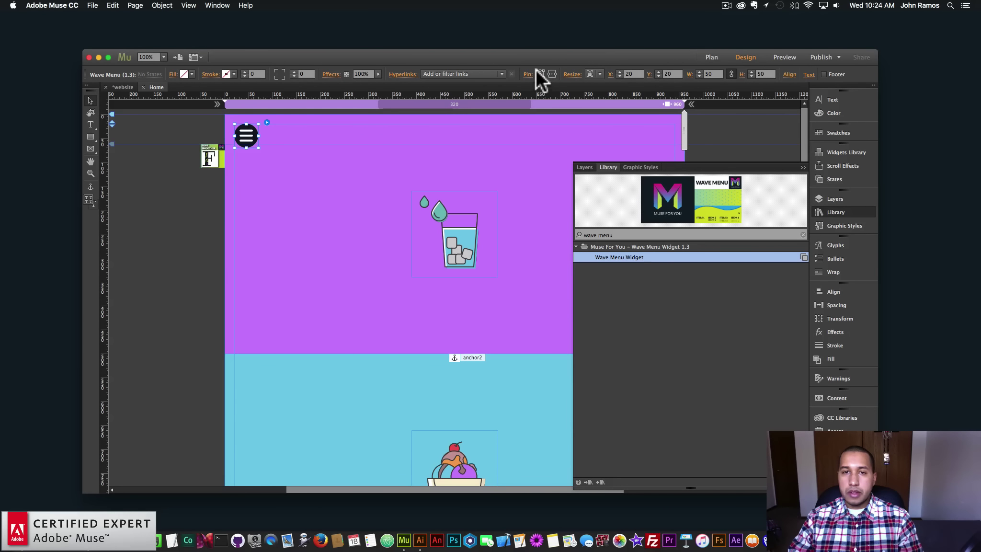
Preview the page in the browser, open and close the Wave Menu, and follow Menu Item 2
click(211, 213)
click(96, 6)
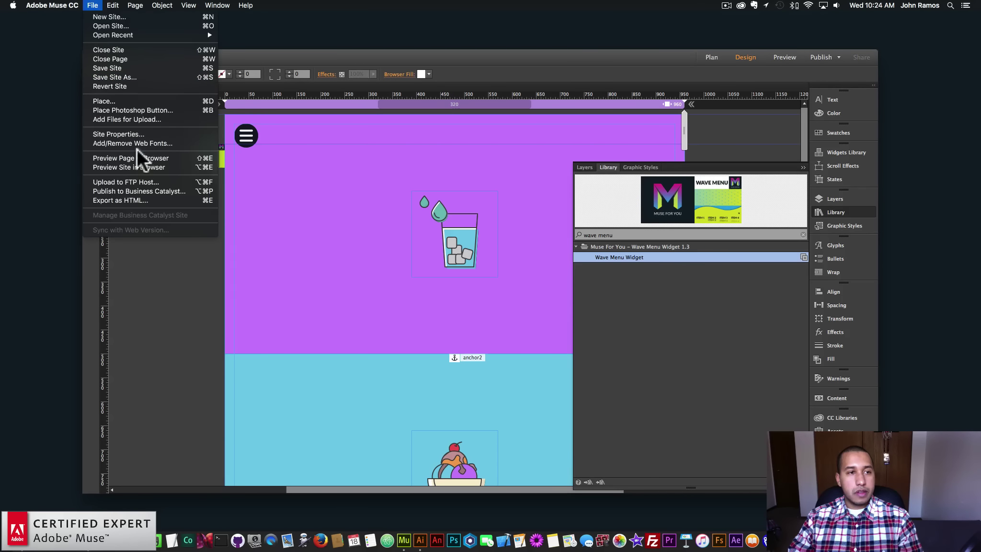
click(138, 158)
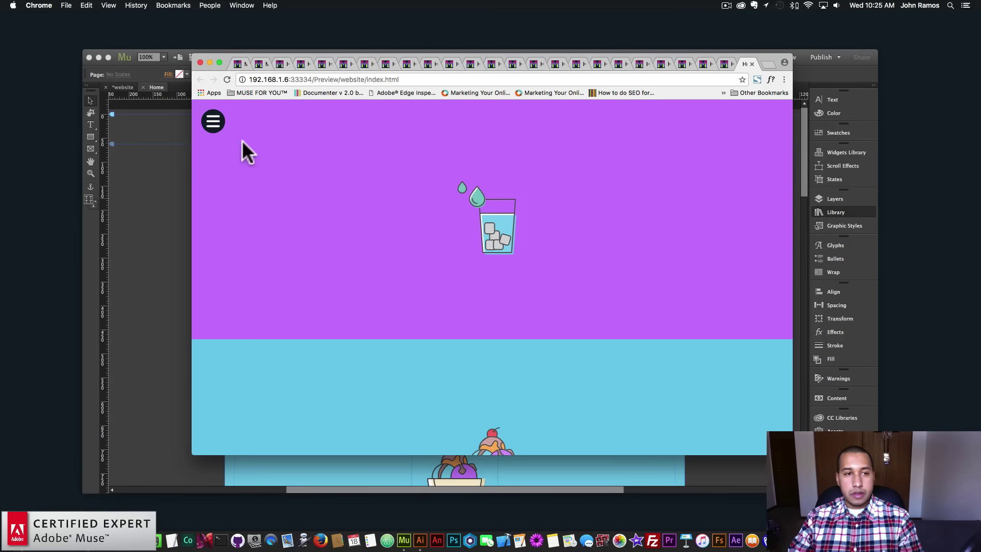
click(213, 121)
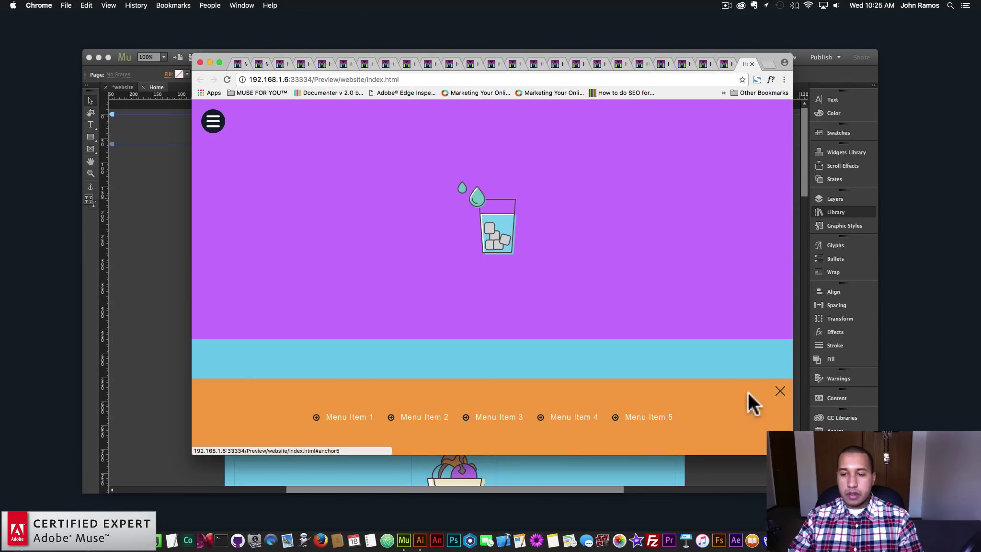
click(781, 392)
click(209, 124)
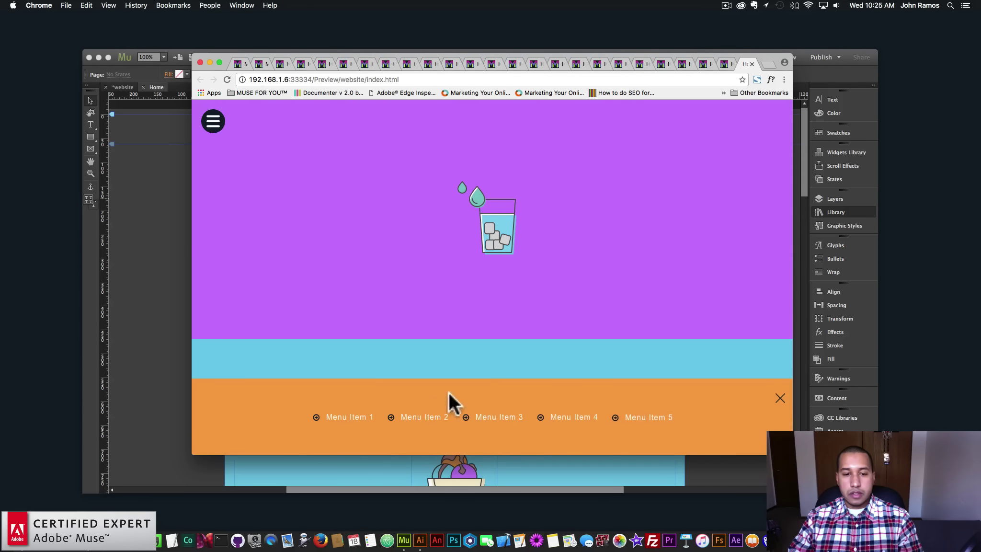
click(423, 415)
click(221, 125)
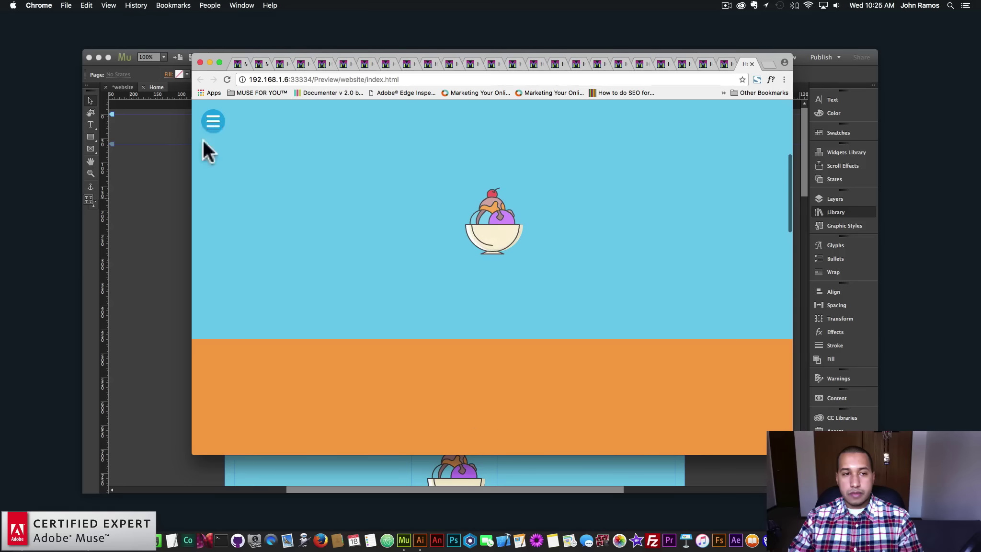
Return to Adobe Muse and move the Wave Menu button to the bottom-right corner of the Home page's last section
click(153, 208)
click(818, 217)
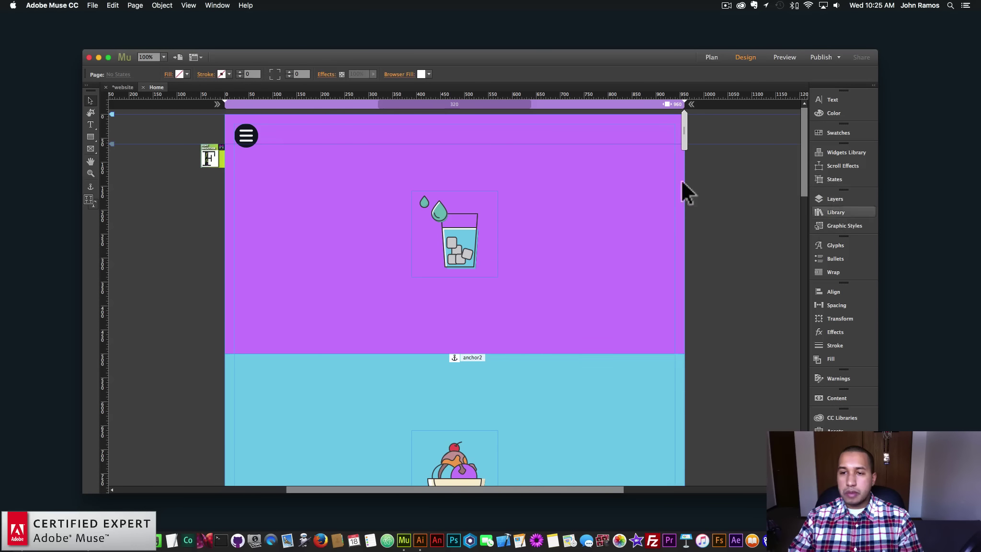
drag(247, 135, 664, 336)
key(super+minus)
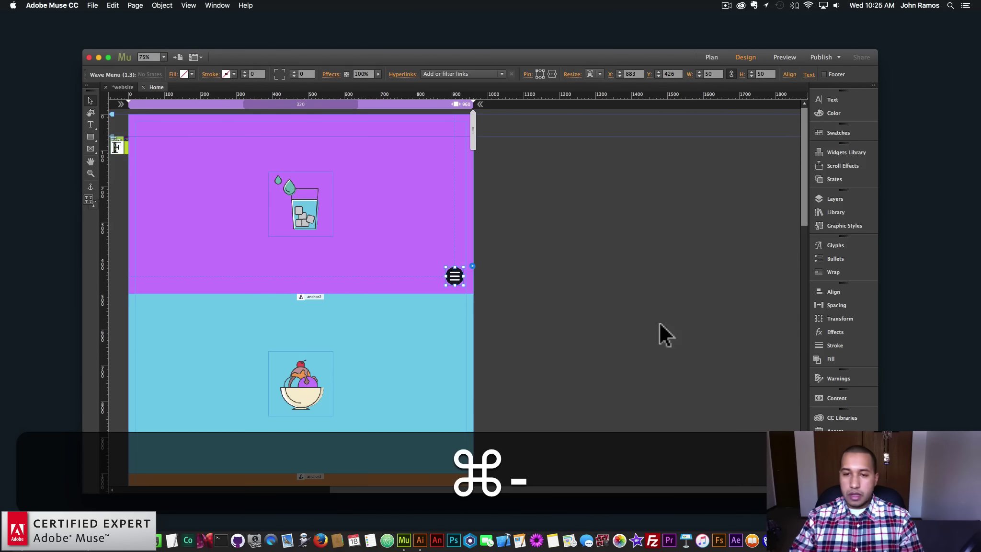
drag(448, 281, 554, 418)
scroll(550, 380, down, 5)
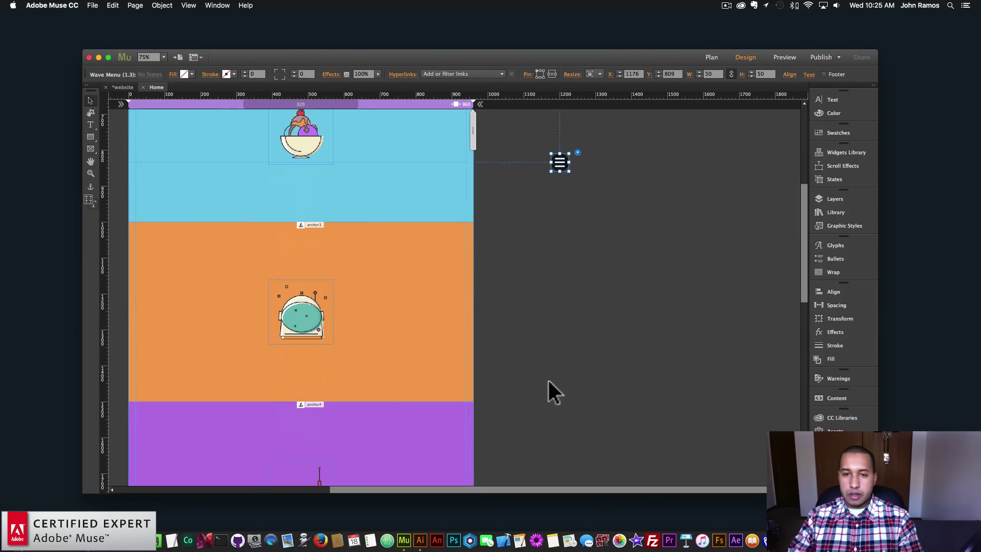
drag(560, 148, 547, 336)
scroll(546, 336, down, 10)
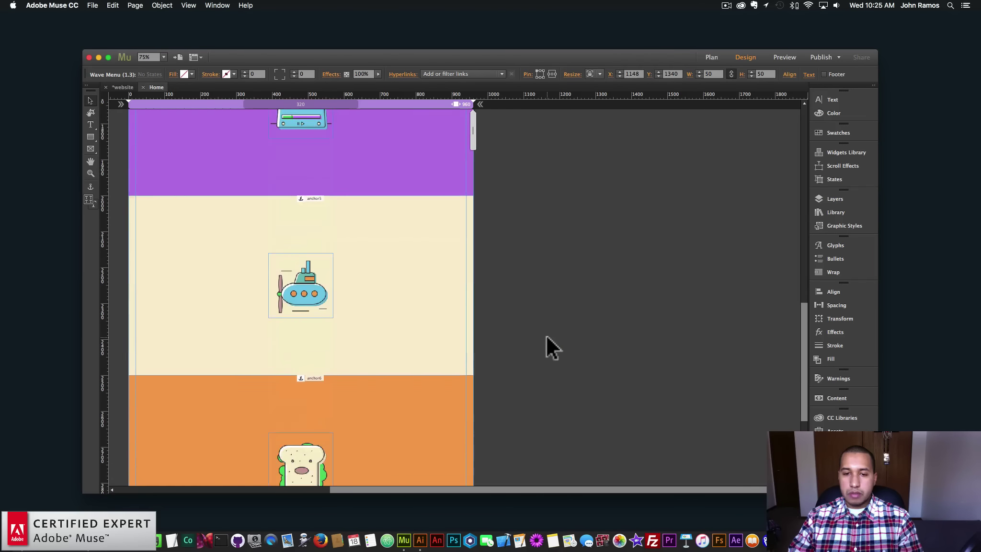
scroll(547, 334, up, 5)
drag(551, 136, 528, 429)
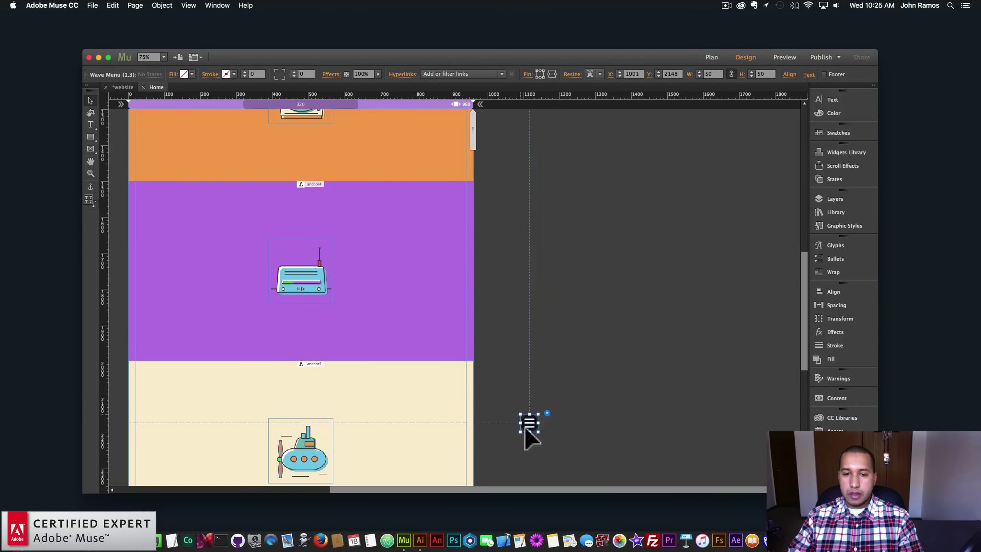
scroll(527, 426, down, 5)
drag(537, 207, 508, 377)
scroll(508, 376, down, 5)
drag(507, 258, 457, 459)
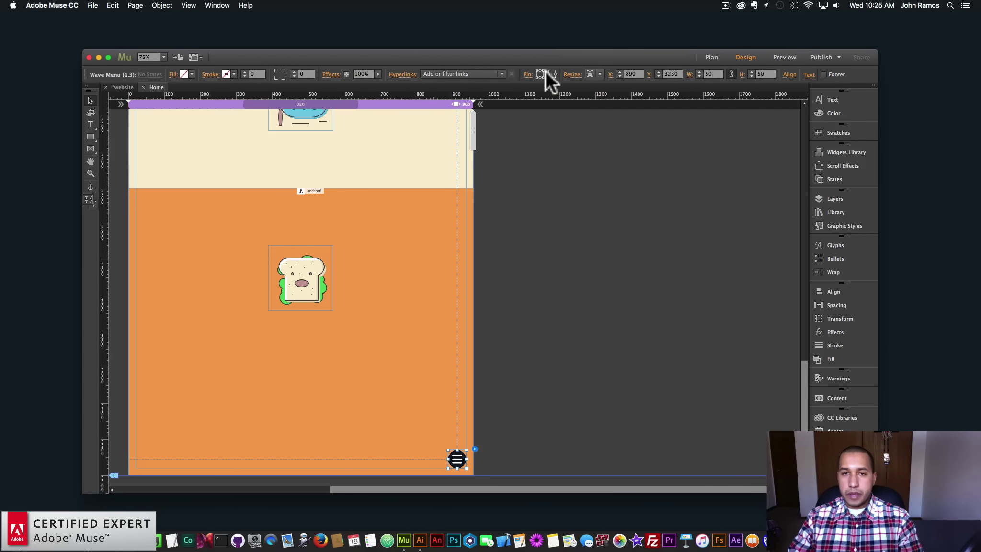
click(582, 211)
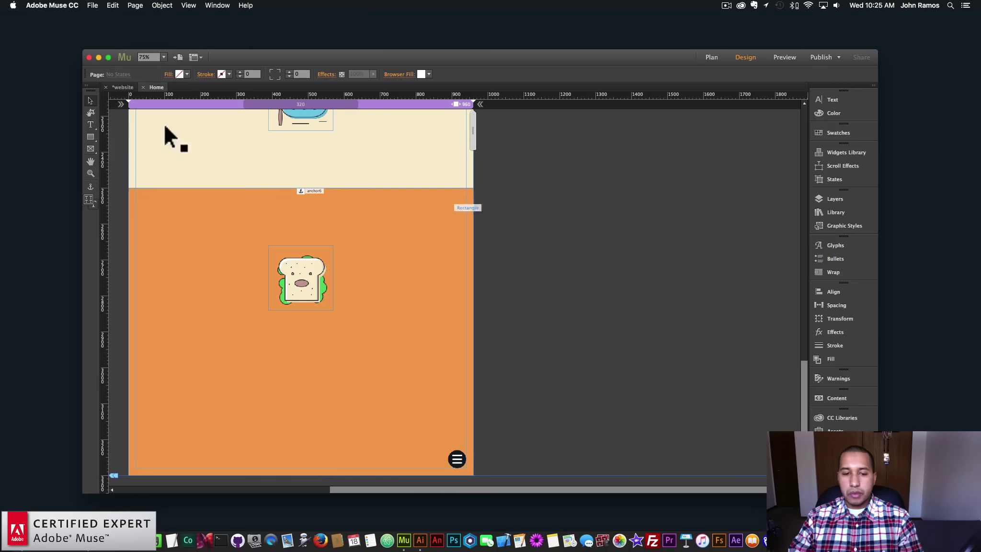
Preview the Home page in the browser and follow Menu Item 4 and Menu Item 1 from the repositioned Wave Menu
click(91, 6)
click(127, 155)
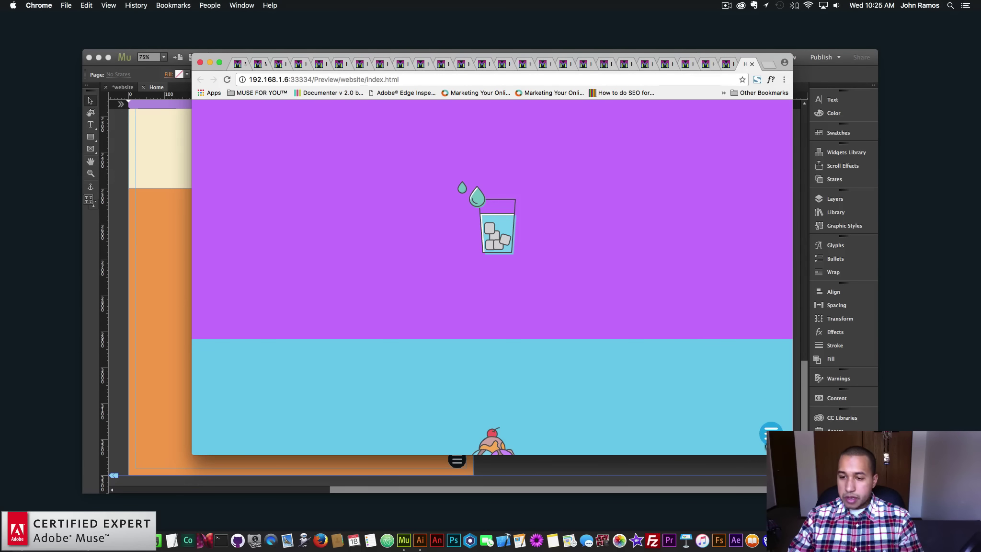
click(770, 432)
click(541, 427)
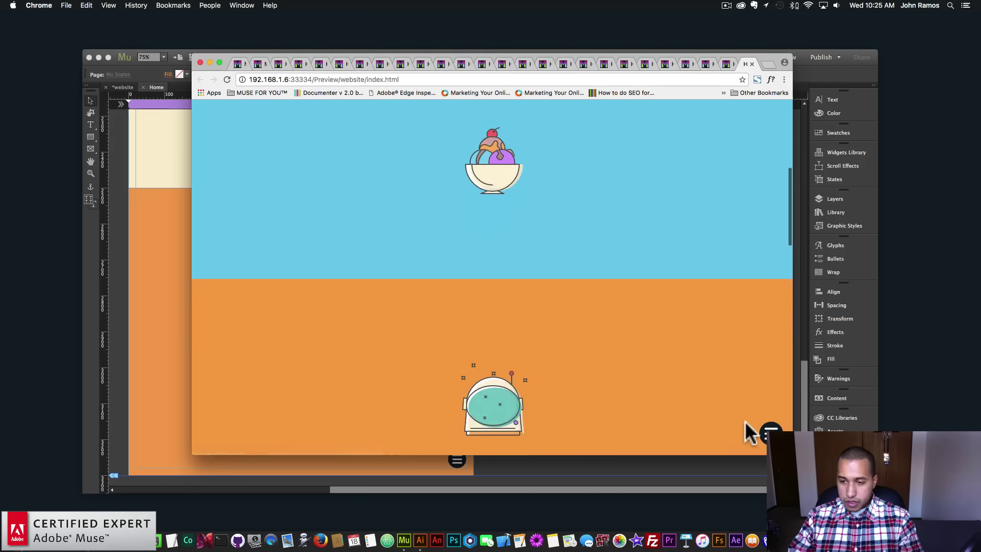
click(769, 431)
click(359, 429)
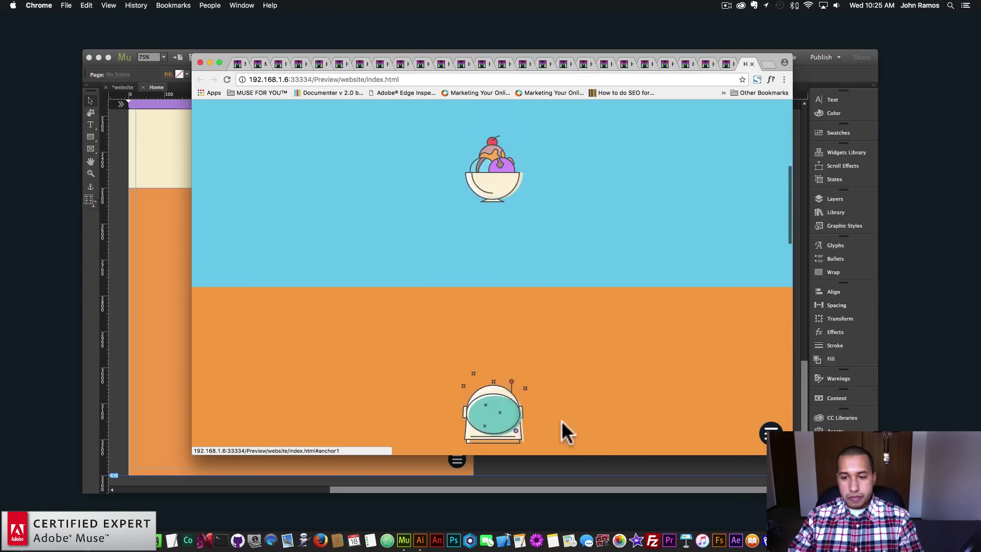
Test Menu Item 5 and Menu Item 1 in the previewed Wave Menu, and reopen the menu
click(769, 432)
click(654, 421)
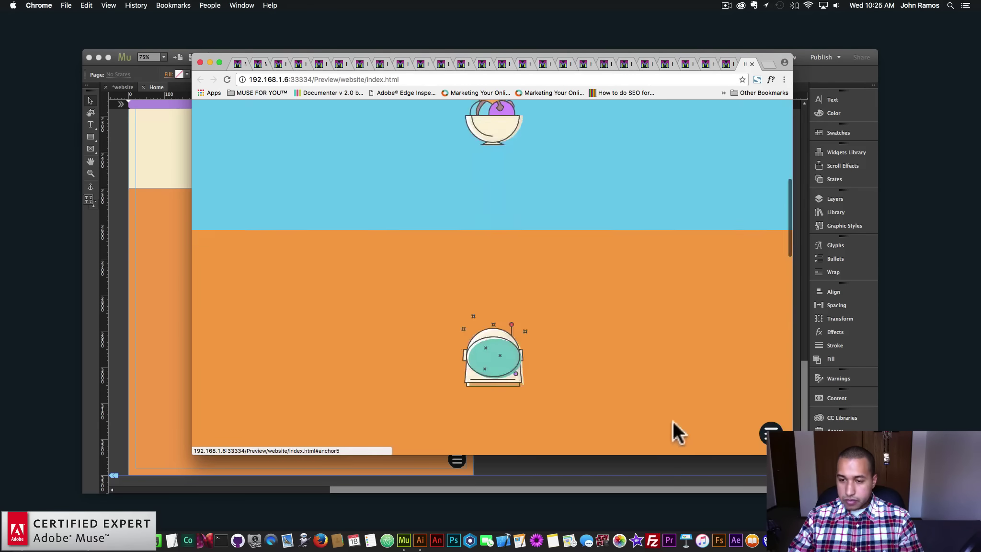
click(769, 433)
click(369, 413)
scroll(575, 431, down, 10)
scroll(671, 441, up, 5)
click(773, 431)
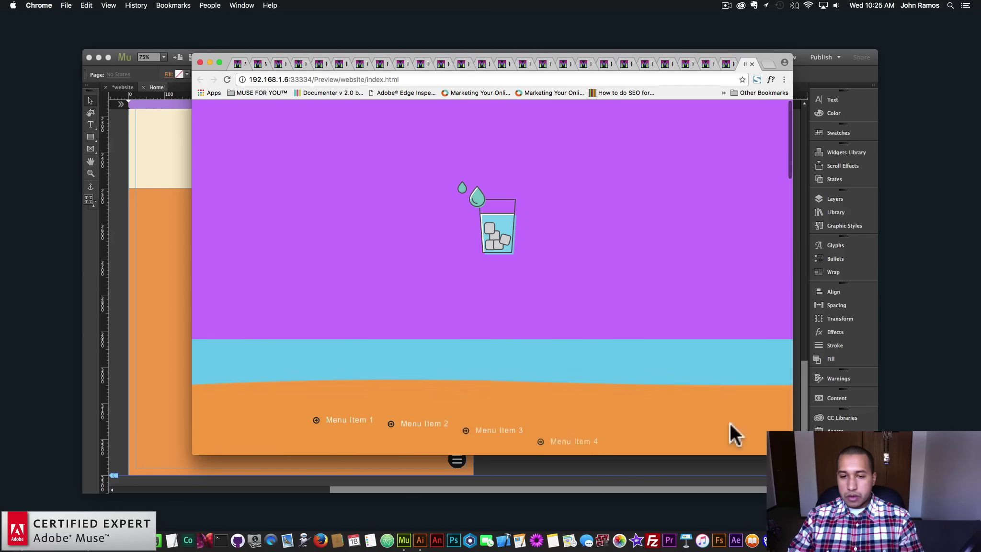
click(368, 420)
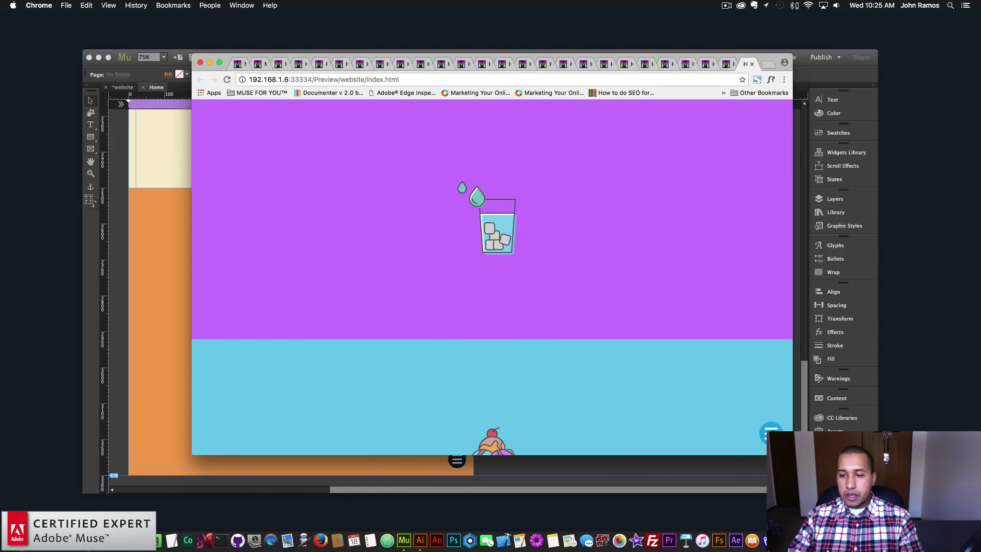
click(771, 433)
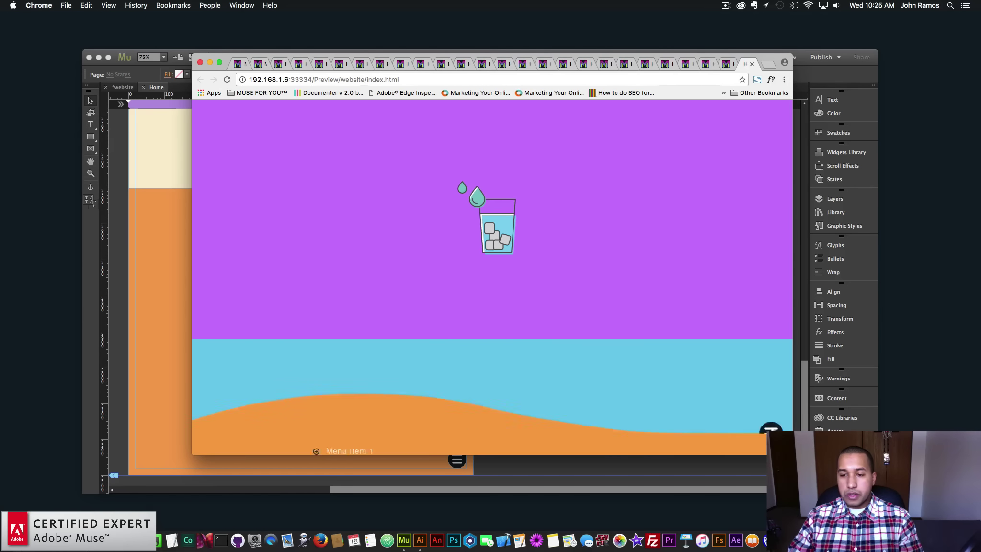
Switch back to Adobe Muse and add a child page under Home in the site plan, named About
click(189, 213)
key(super+minus)
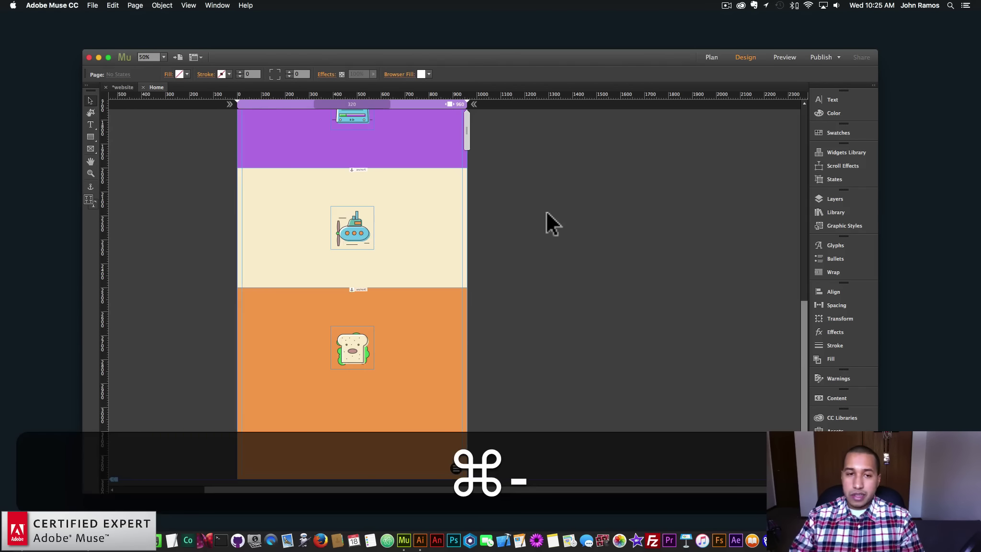
click(710, 56)
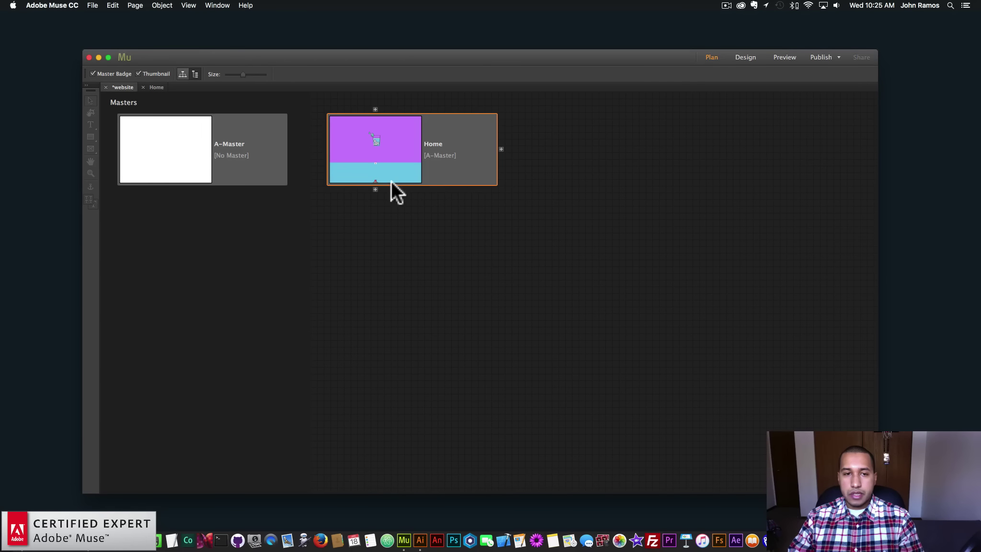
click(375, 188)
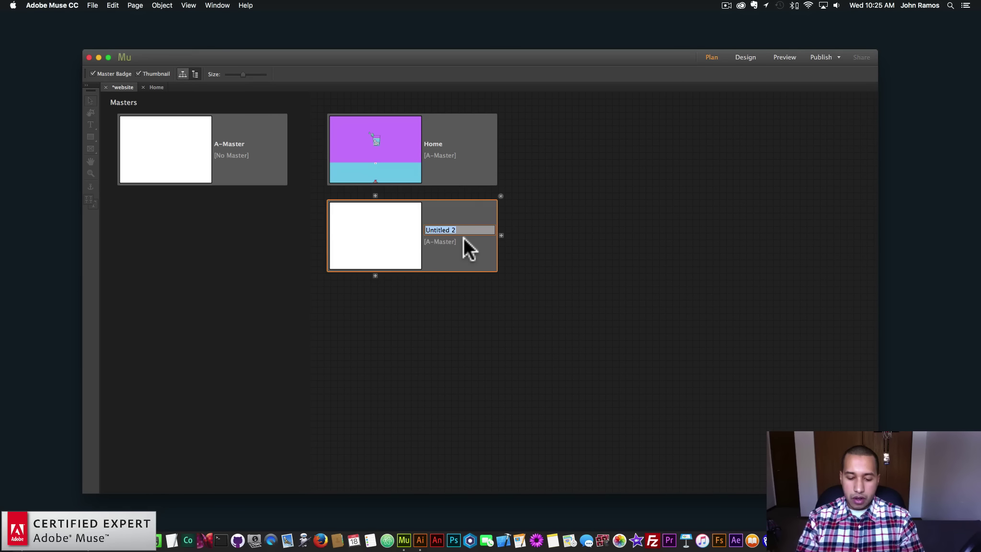
text(about)
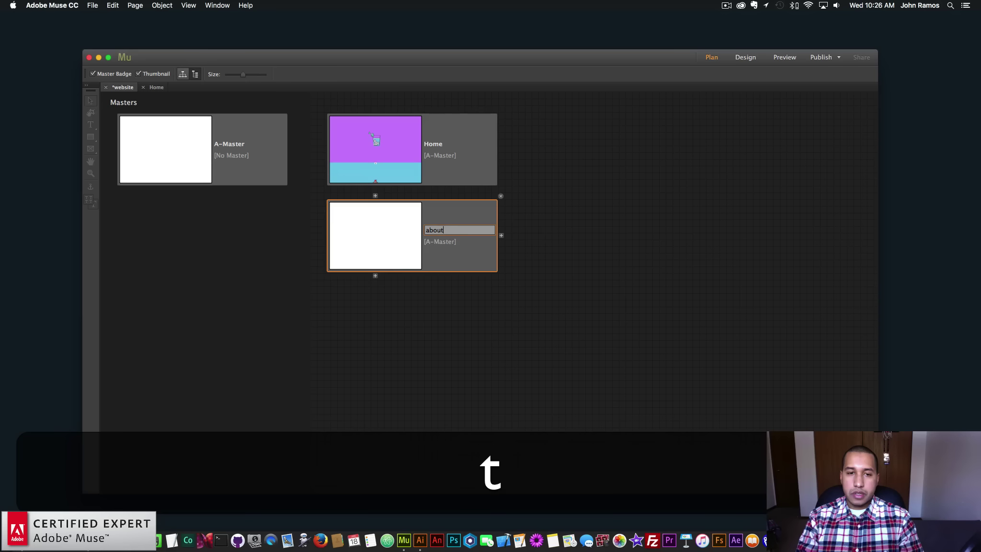
key(BackSpace)
key(BackSpace)
key(BackSpace)
key(BackSpace)
key(BackSpace)
text(About)
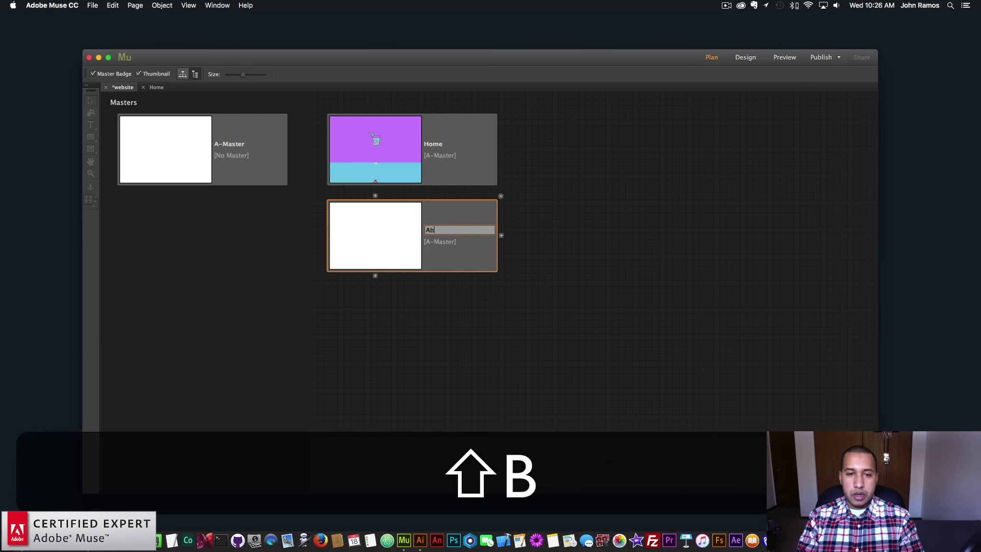
key(Return)
On the About page, draw a 360 by 360 square, fill it with the orange swatch, and center it horizontally
double_click(372, 242)
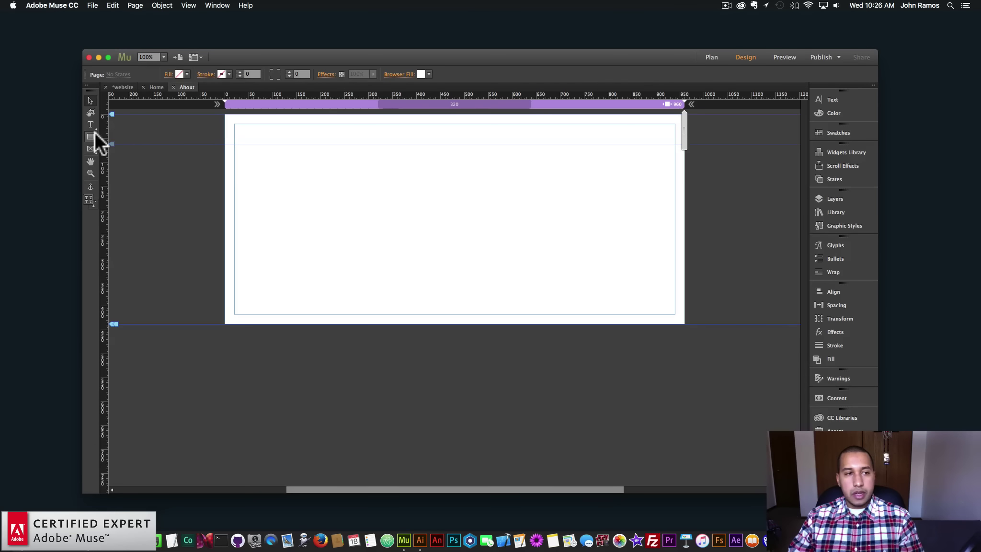
click(90, 136)
drag(337, 167, 510, 263)
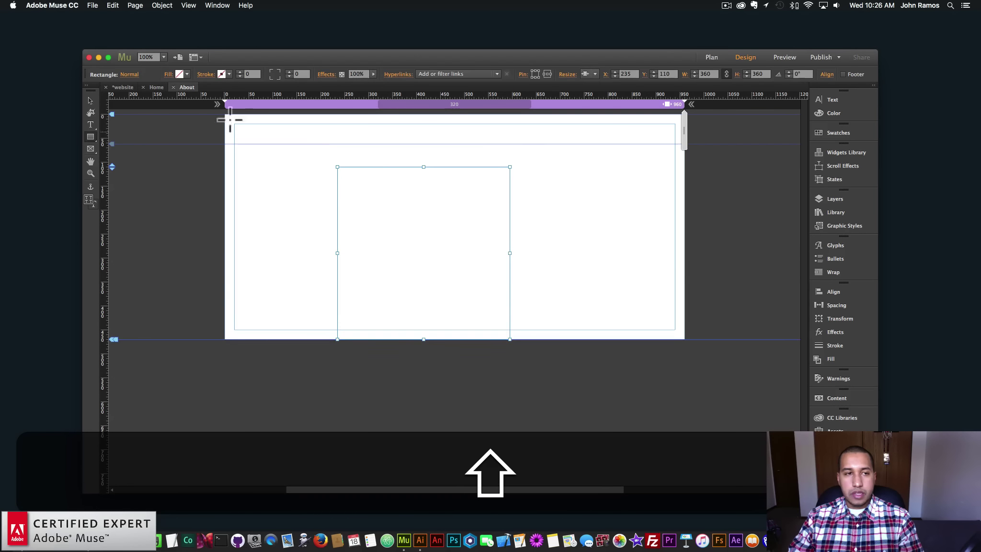
click(177, 74)
click(323, 118)
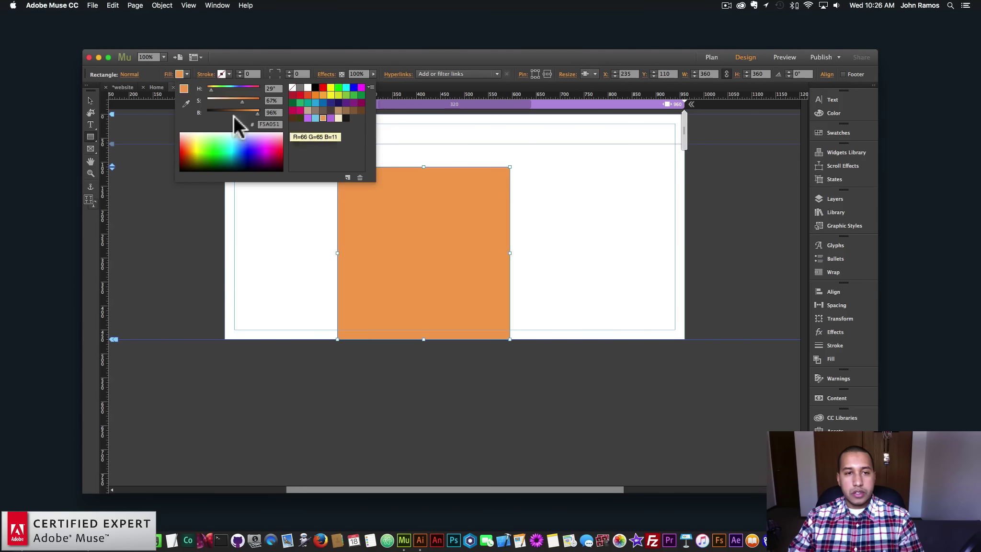
drag(415, 254, 445, 195)
click(618, 125)
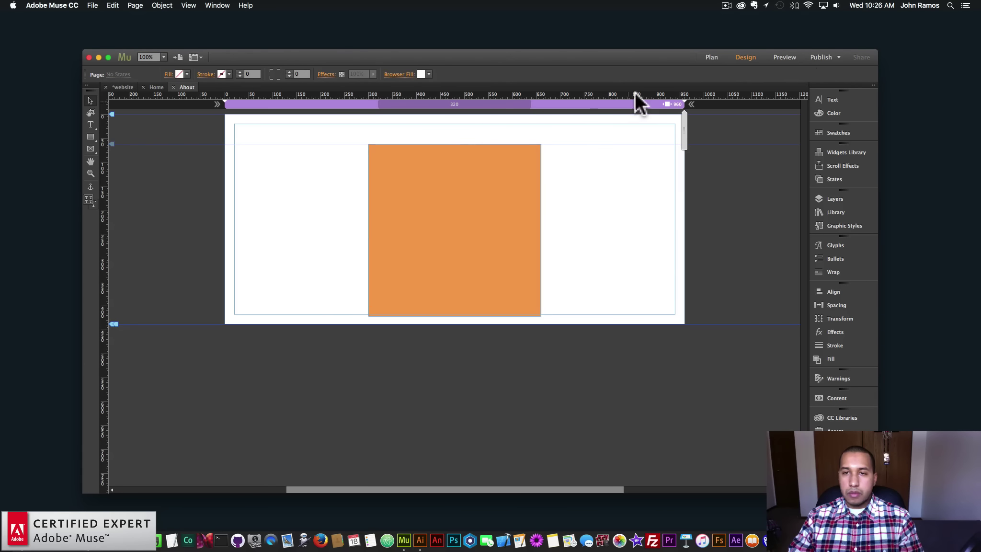
Reopen the Home page and delete the Wave Menu button from its last section
click(712, 57)
double_click(372, 149)
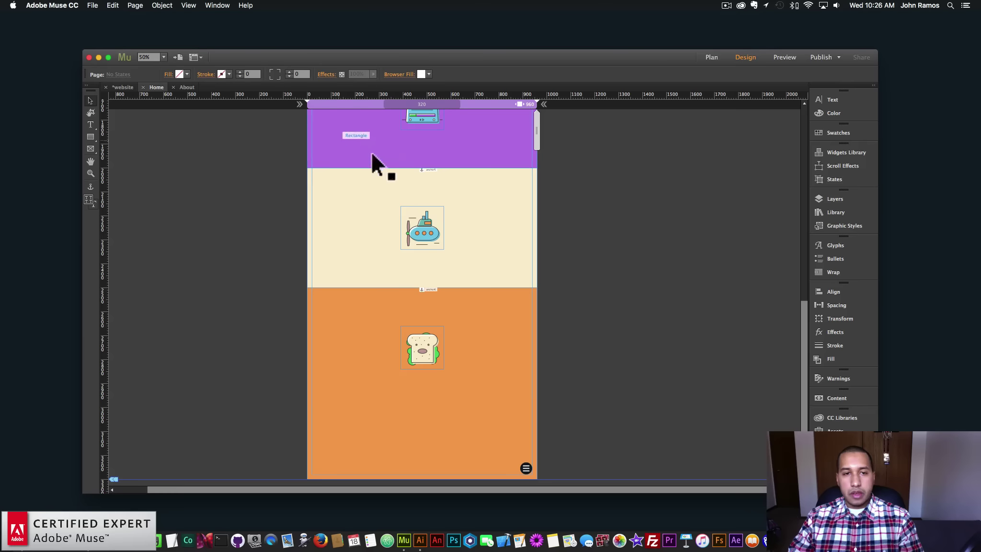
scroll(399, 167, down, 15)
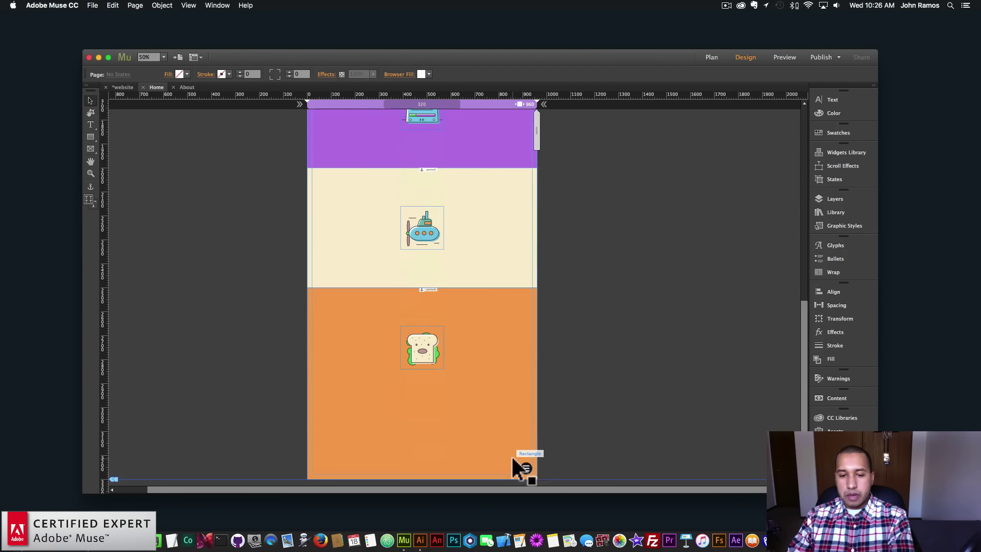
key(BackSpace)
scroll(495, 349, up, 15)
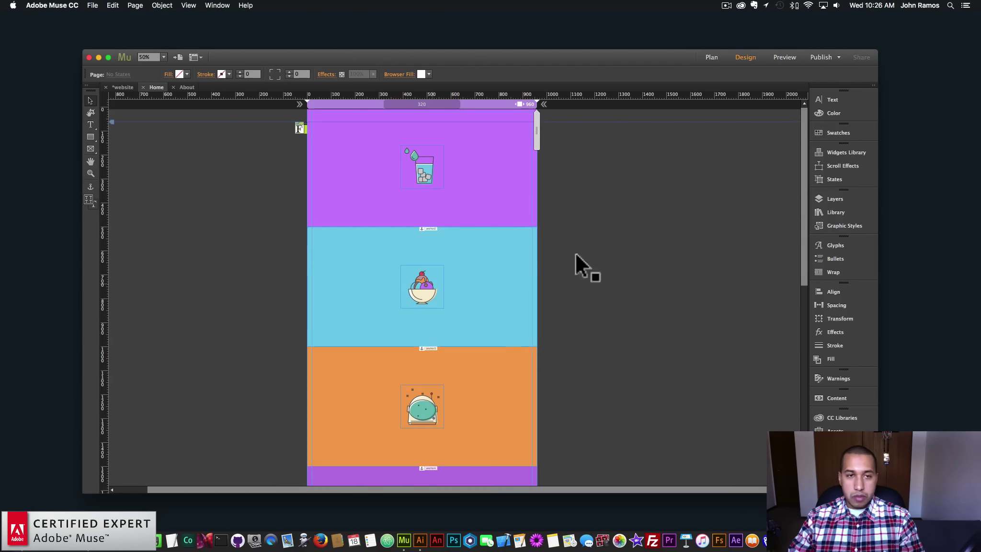
Find the Side Slide Menu Widget 1.3 by searching the library for "side slide" and place it at X 20, Y 20 on the Home page
click(837, 212)
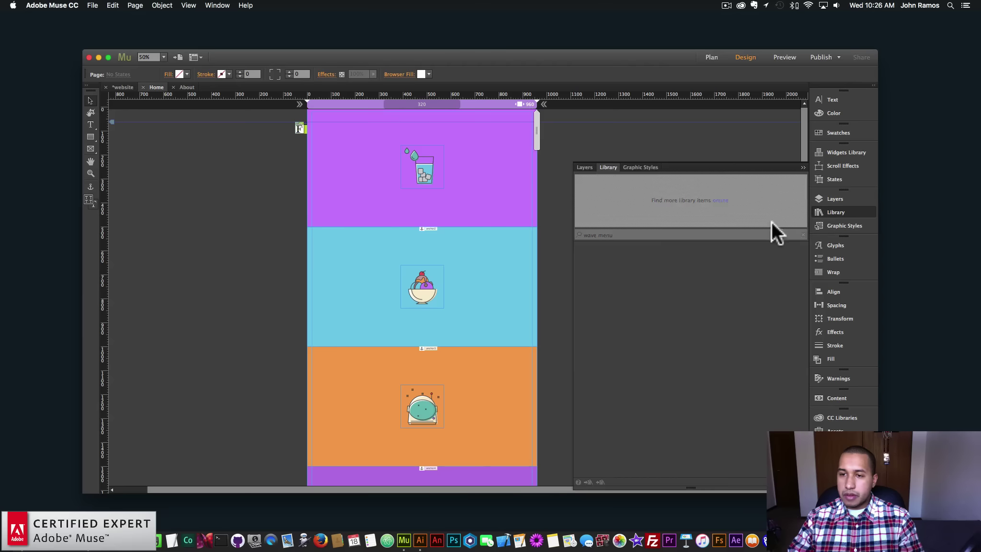
click(708, 235)
key(super+a)
text(side slide)
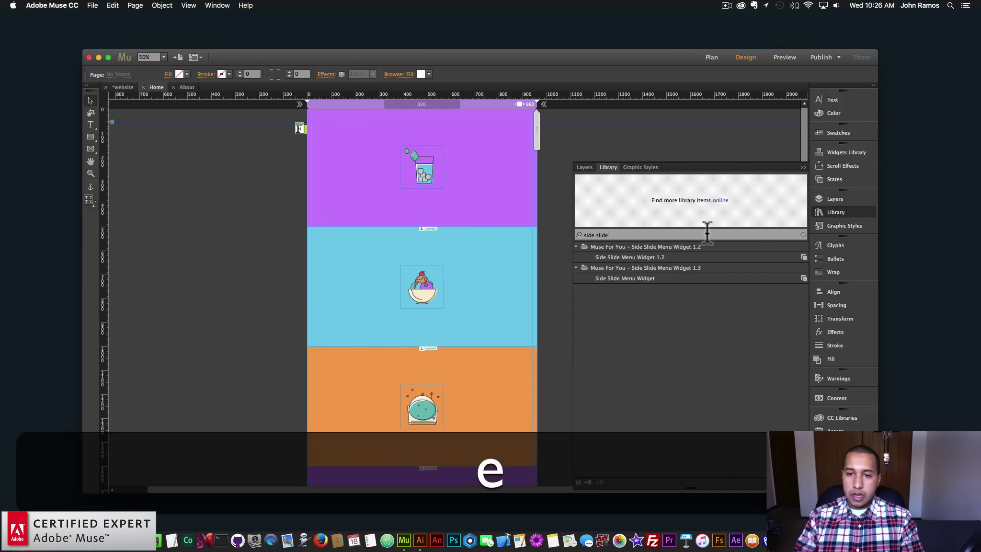
click(625, 276)
drag(625, 273, 319, 137)
click(340, 120)
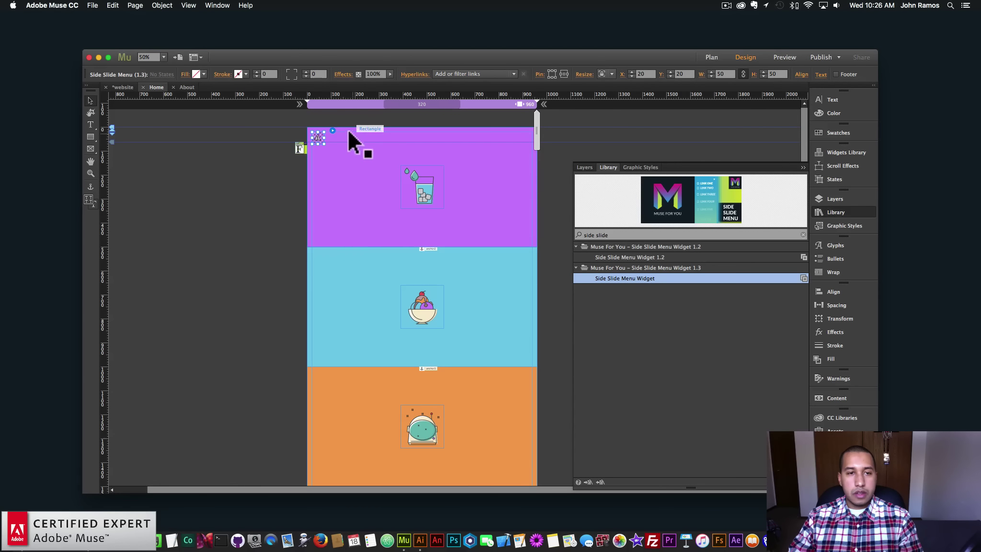
Set the widget's open button image to open-icon-1.svg, enable the on-hover image and choose a file for it
click(333, 130)
click(374, 213)
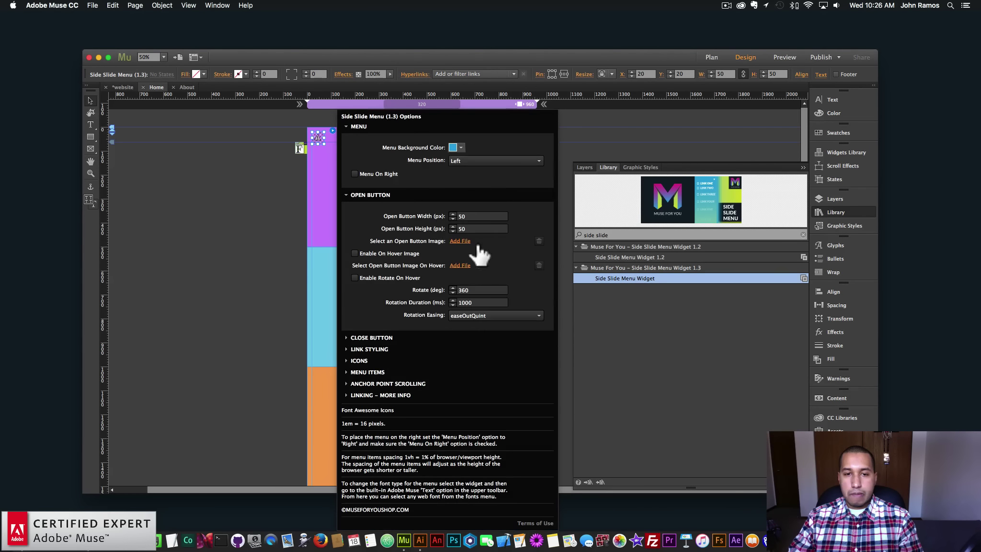
click(460, 241)
double_click(497, 97)
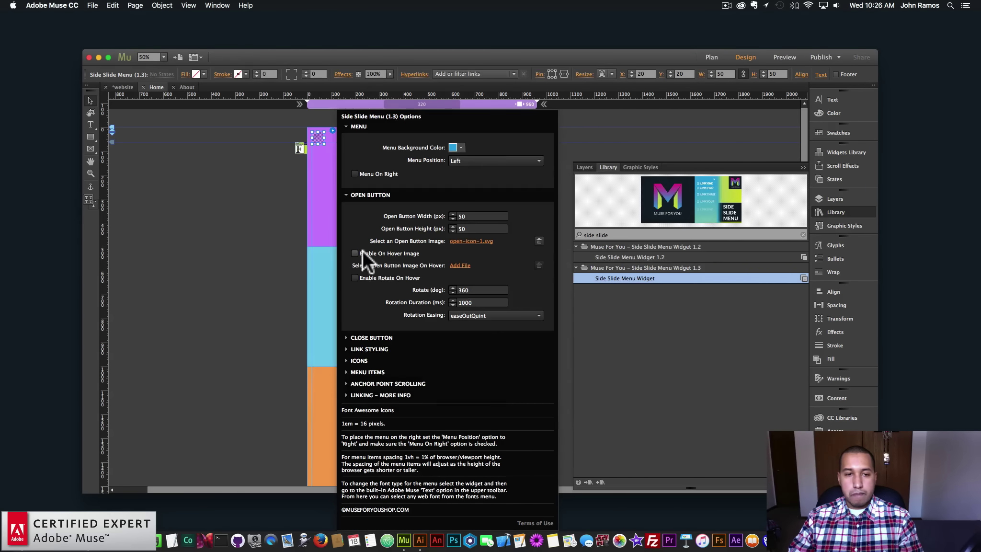
click(460, 265)
double_click(558, 98)
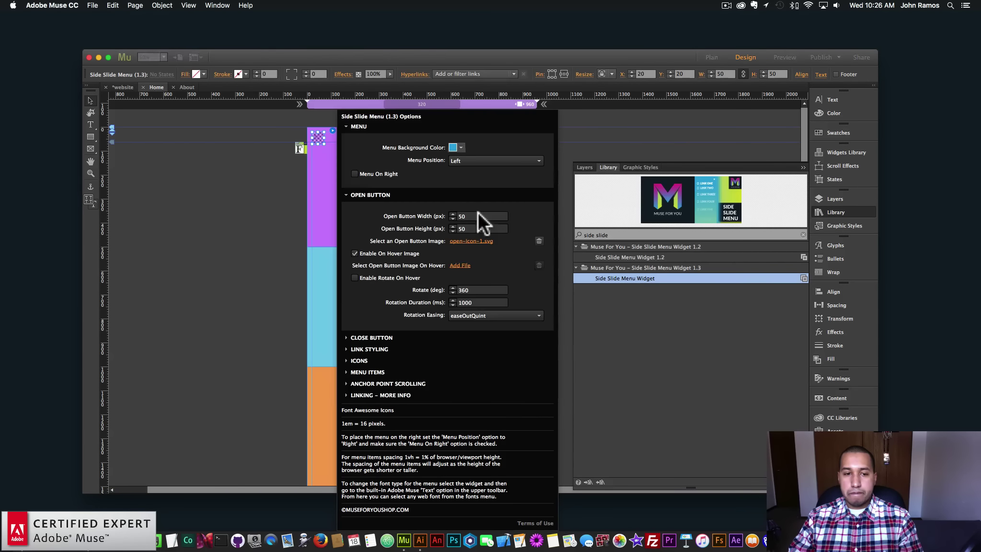
Set the widget's close button image to close-icon-light.svg
click(376, 194)
click(369, 224)
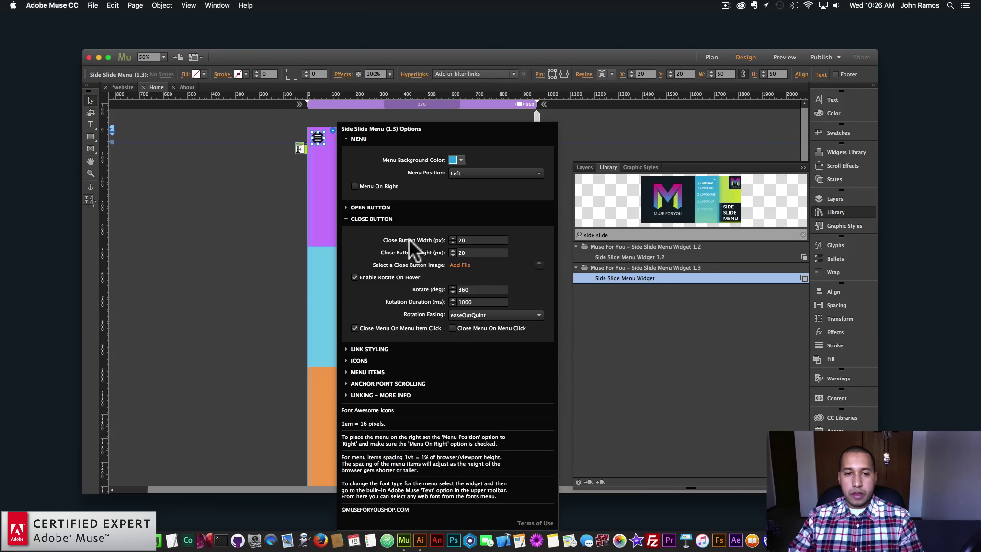
click(463, 265)
double_click(449, 100)
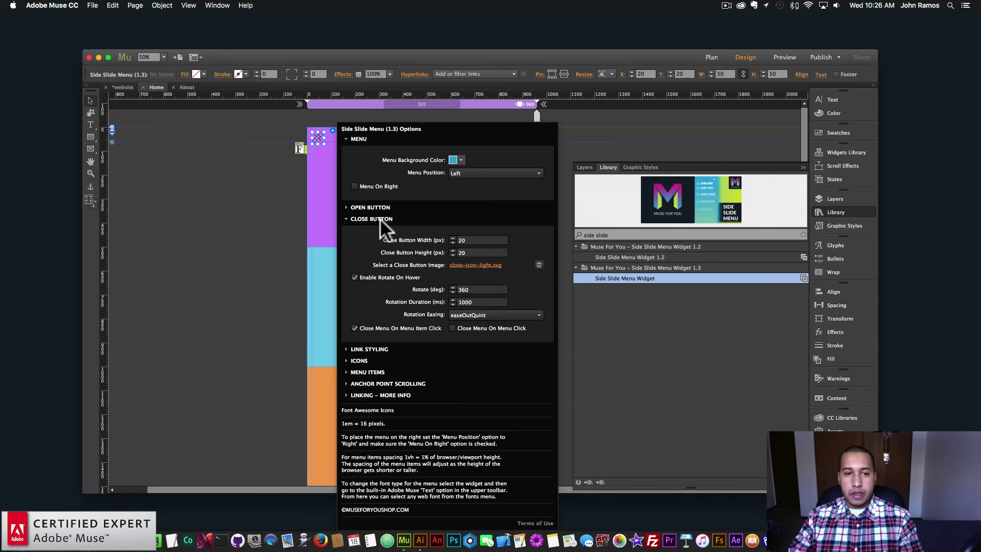
click(379, 219)
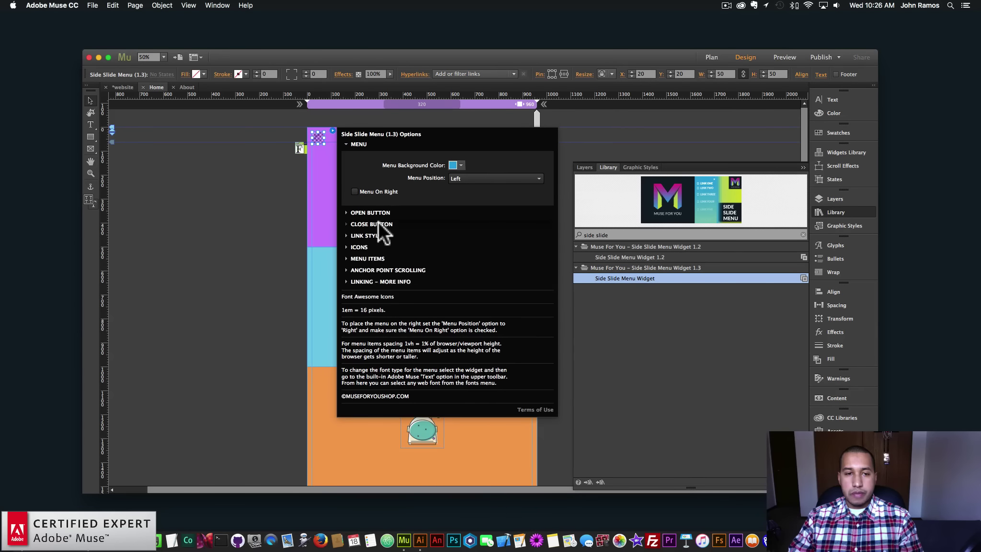
Change the text of Menu Item 1 to Home
click(358, 259)
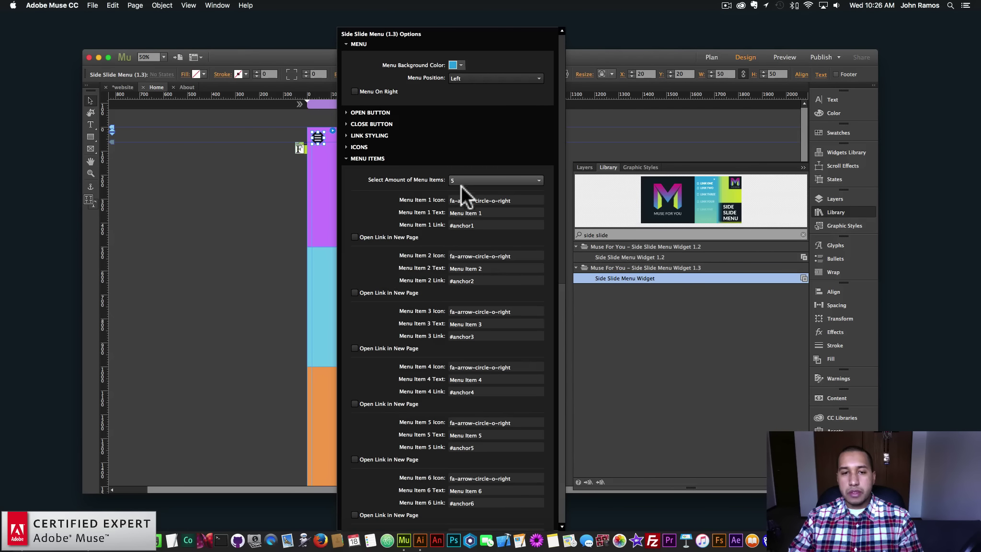
click(481, 226)
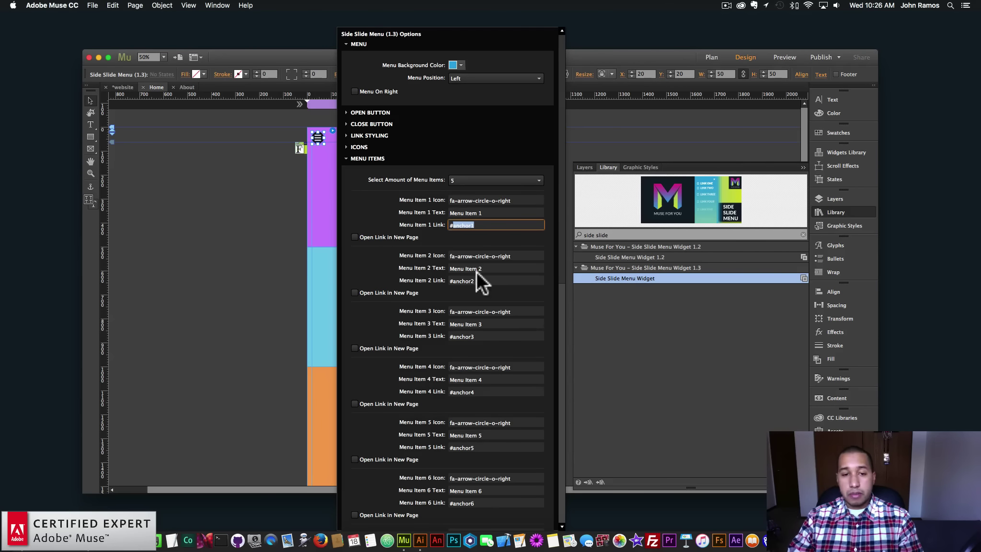
click(488, 213)
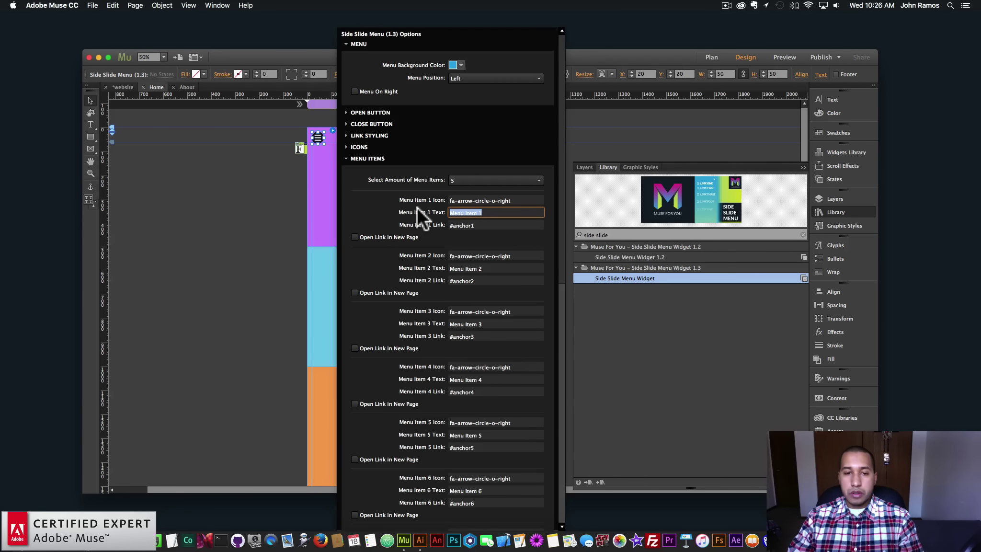
text(Homn)
key(BackSpace)
text(e)
key(Return)
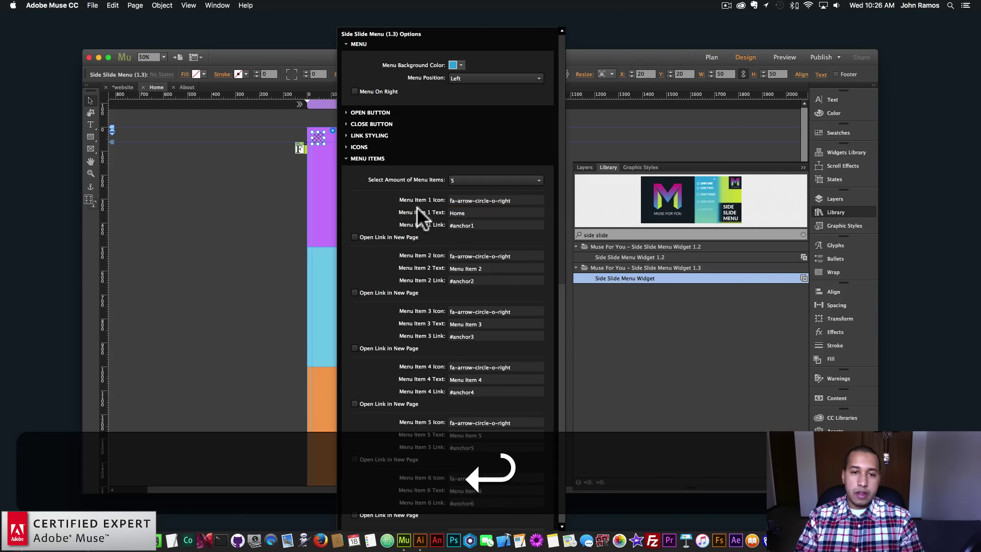
Set the text of Menu Item 2 to About and its link to ./about.html
click(475, 281)
click(485, 267)
text(About)
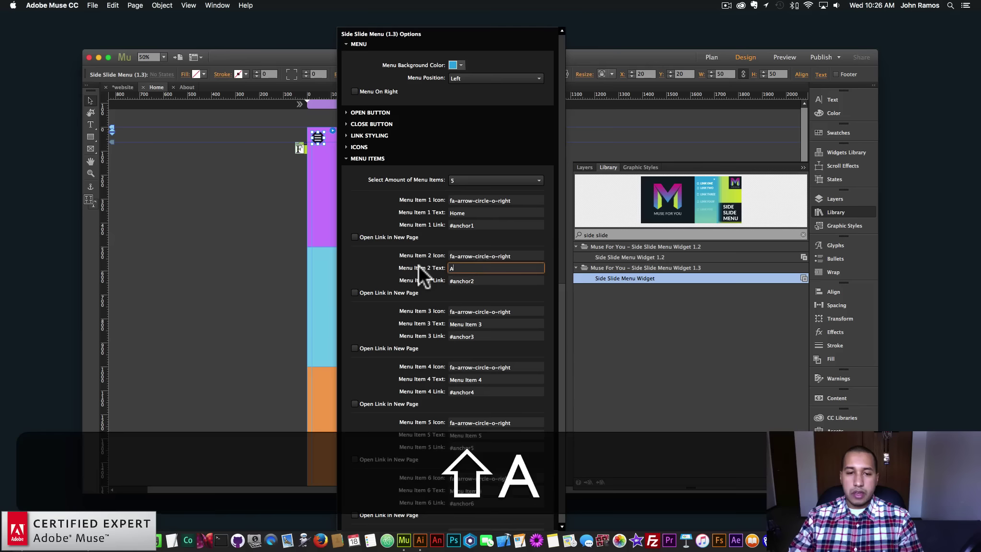
key(Return)
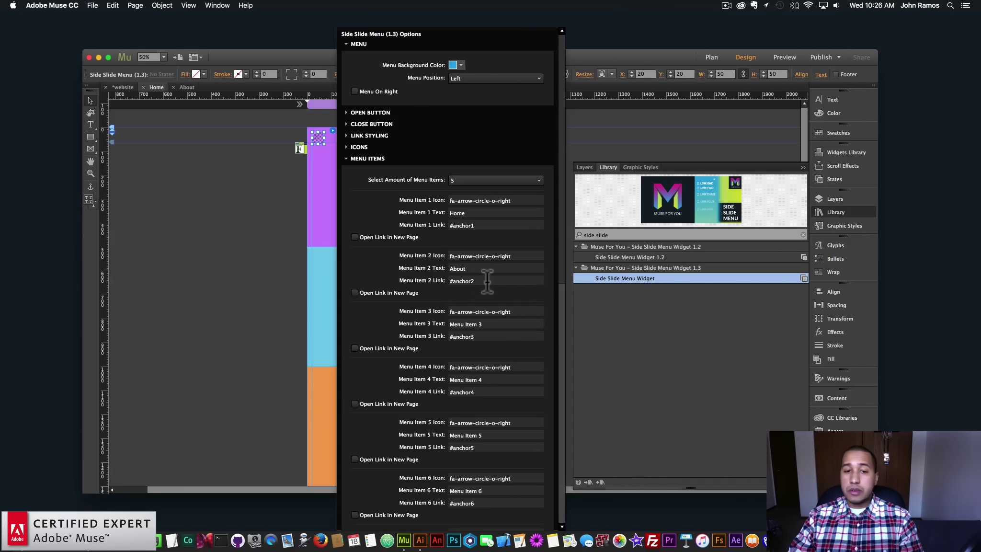
drag(484, 282, 432, 283)
text(./)
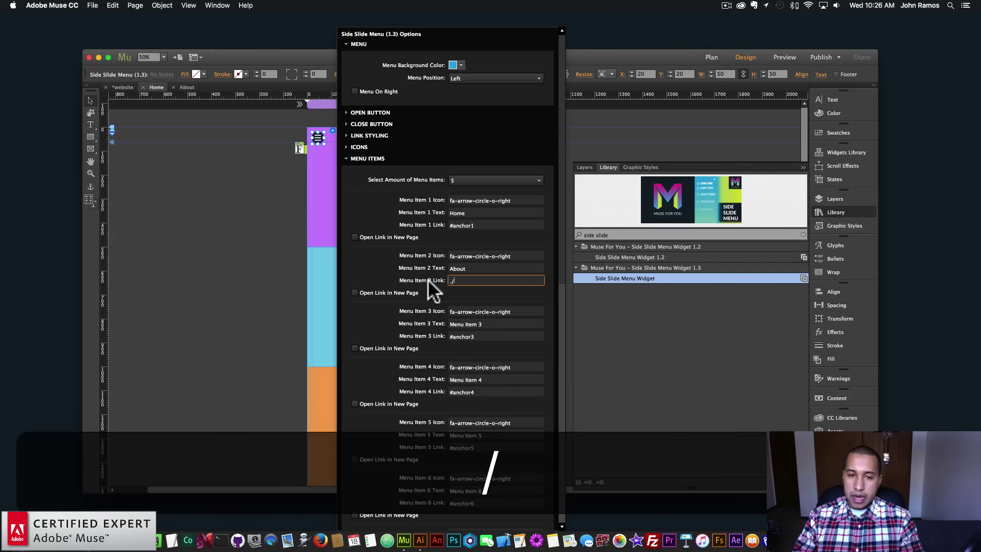
text(a)
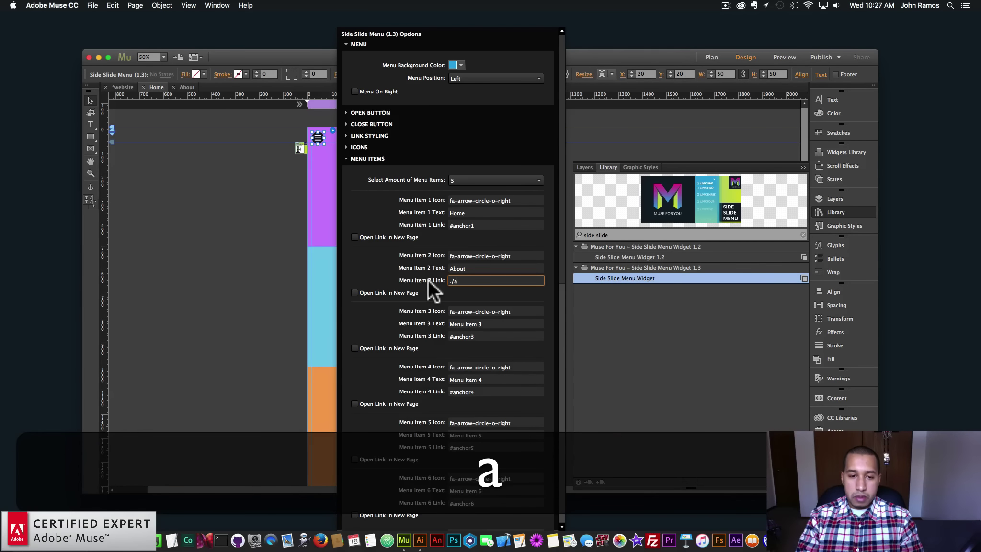
text(bout.h)
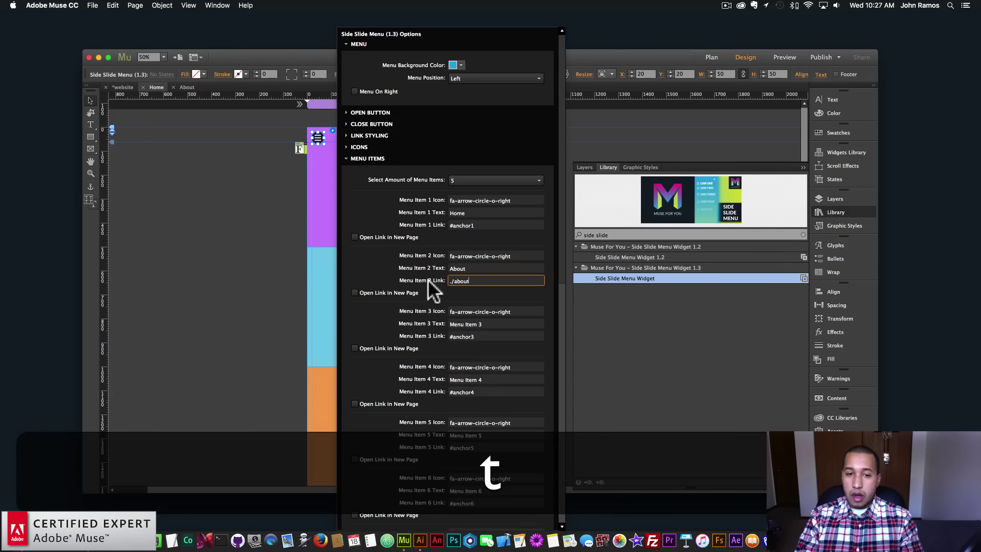
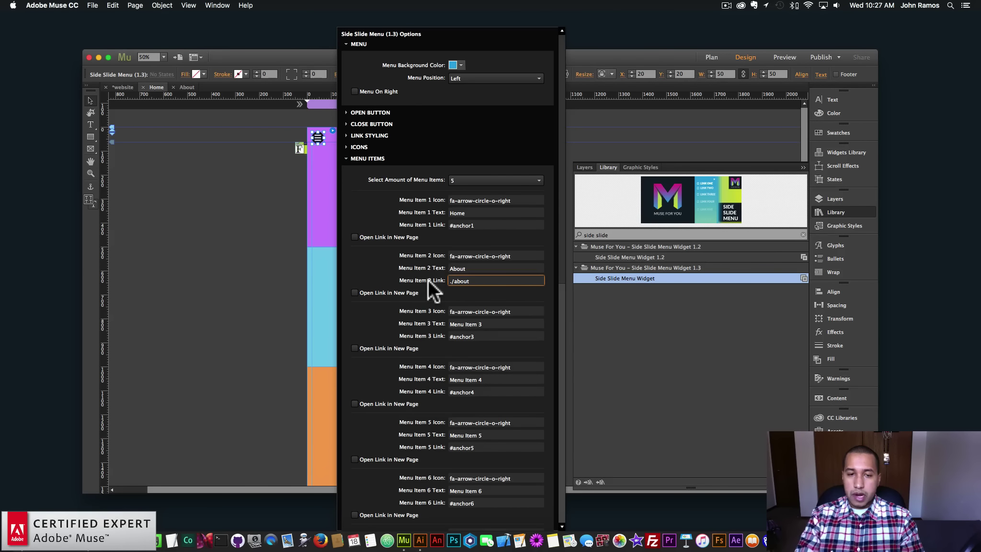
text(.html)
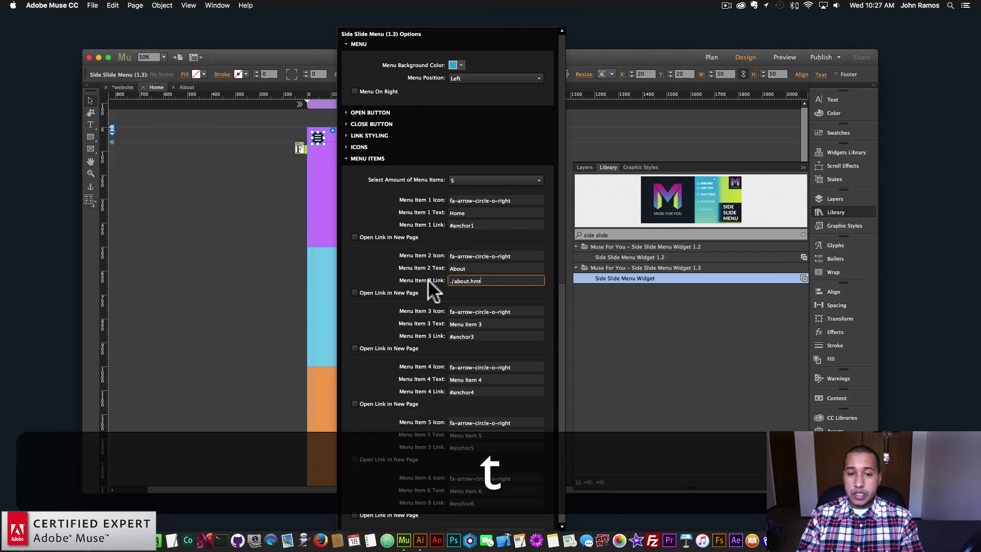
key(Return)
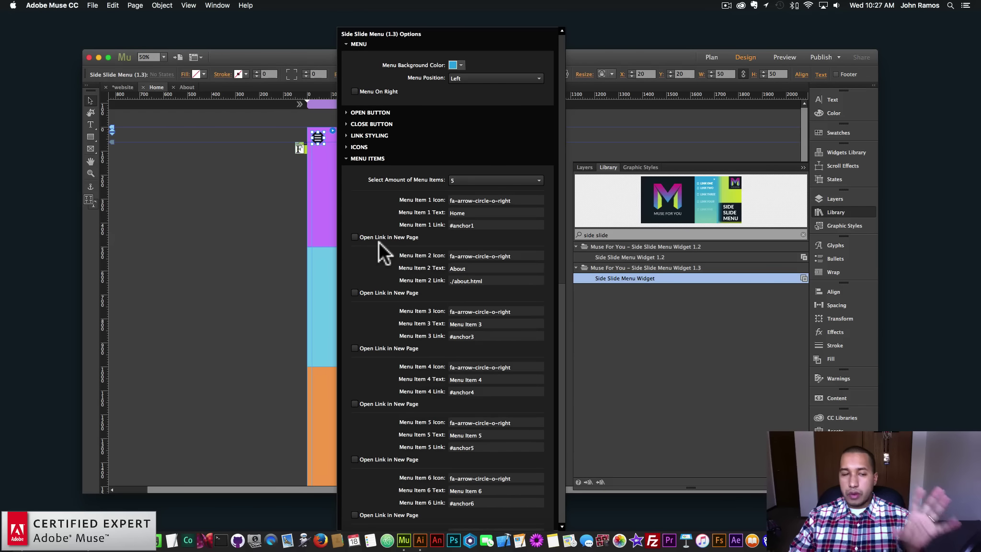
Preview only the Home page in the browser, follow the About link in the side menu, and return to Adobe Muse
click(245, 230)
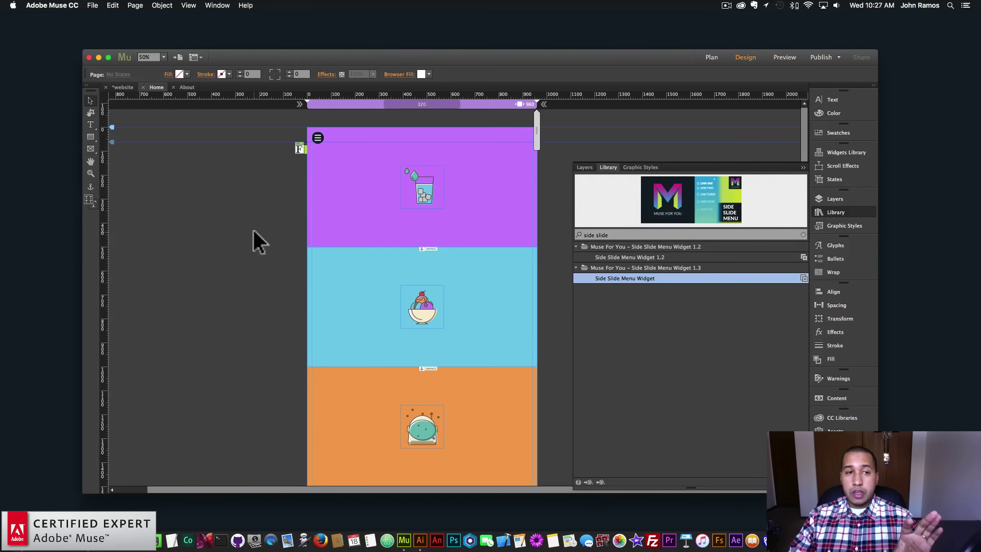
click(92, 5)
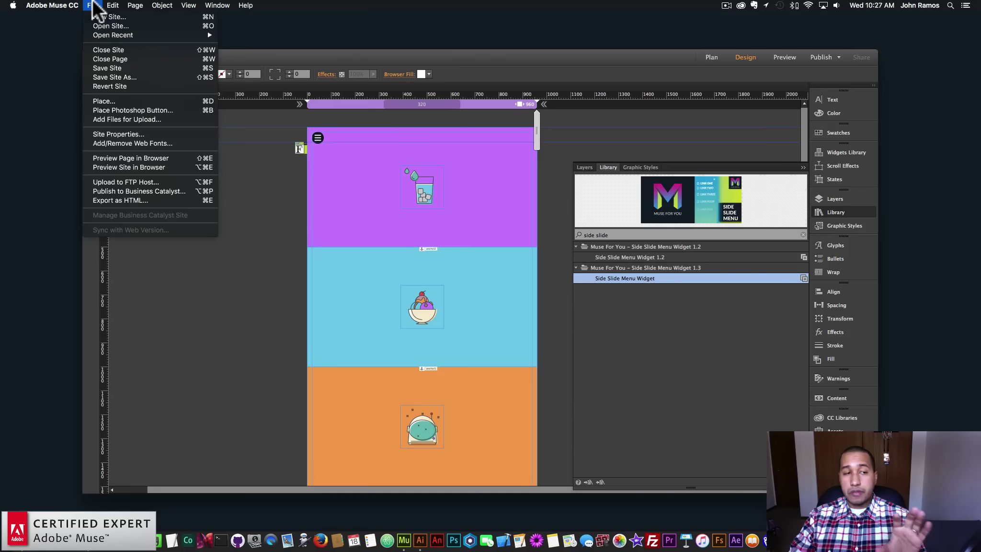
click(131, 164)
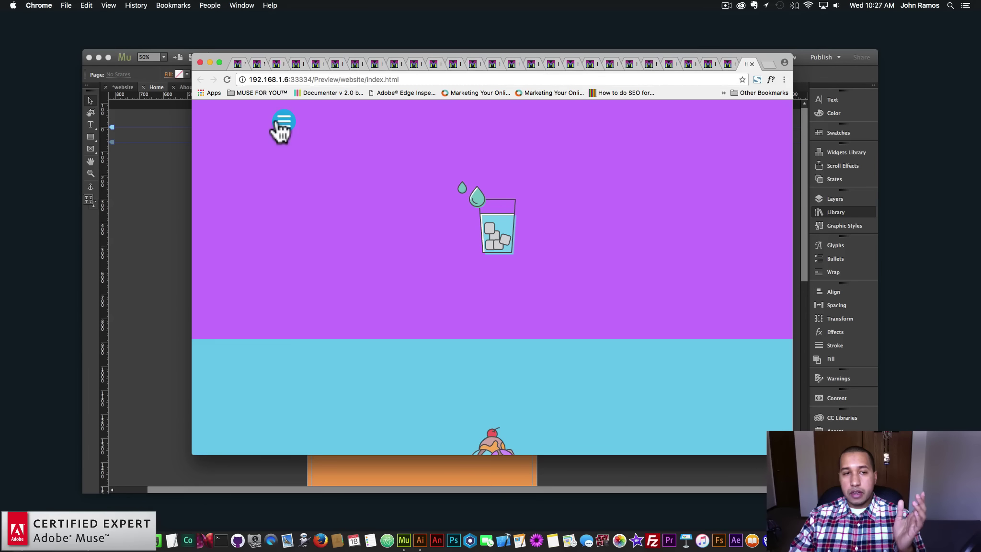
click(282, 123)
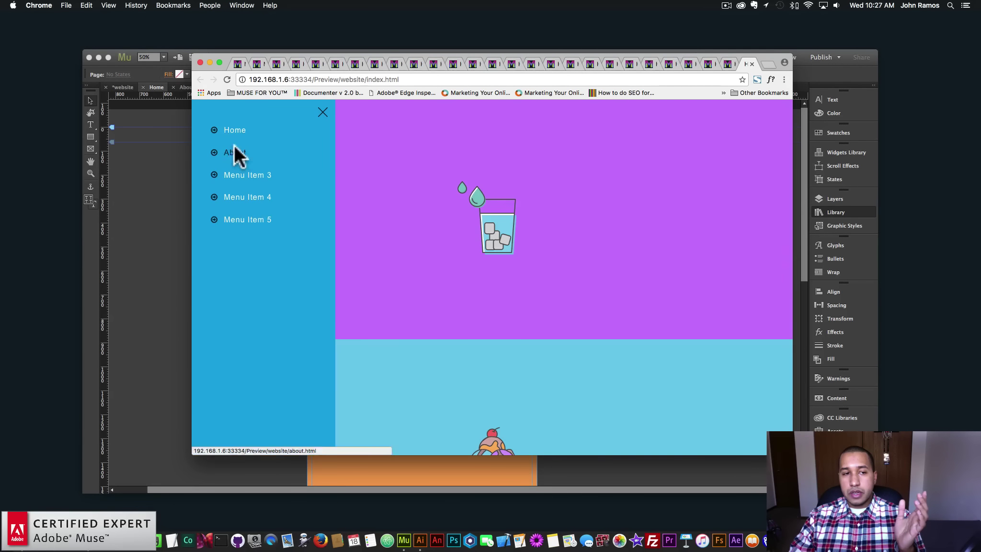
click(235, 148)
click(166, 196)
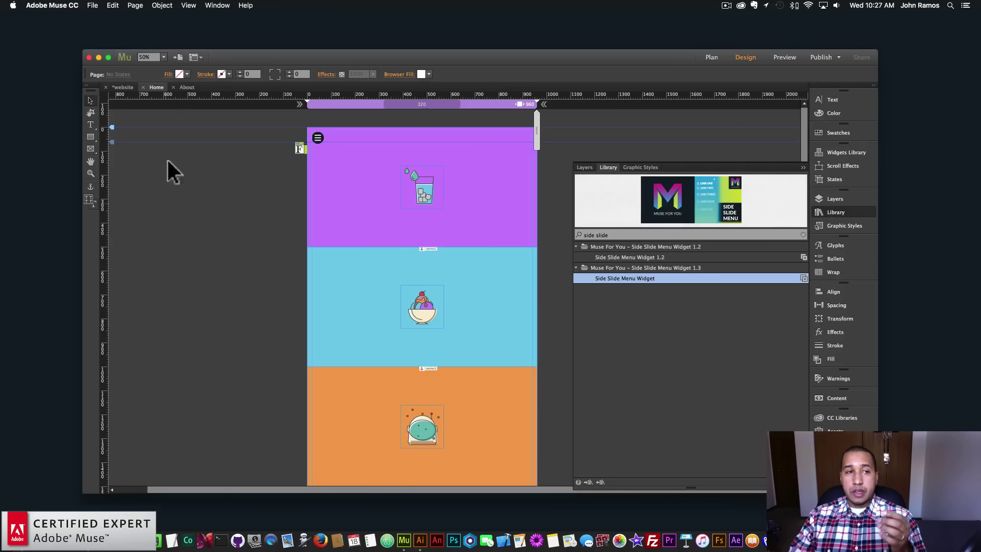
Preview the whole site in the browser, follow the side menu's About link, and switch back to Adobe Muse
click(91, 5)
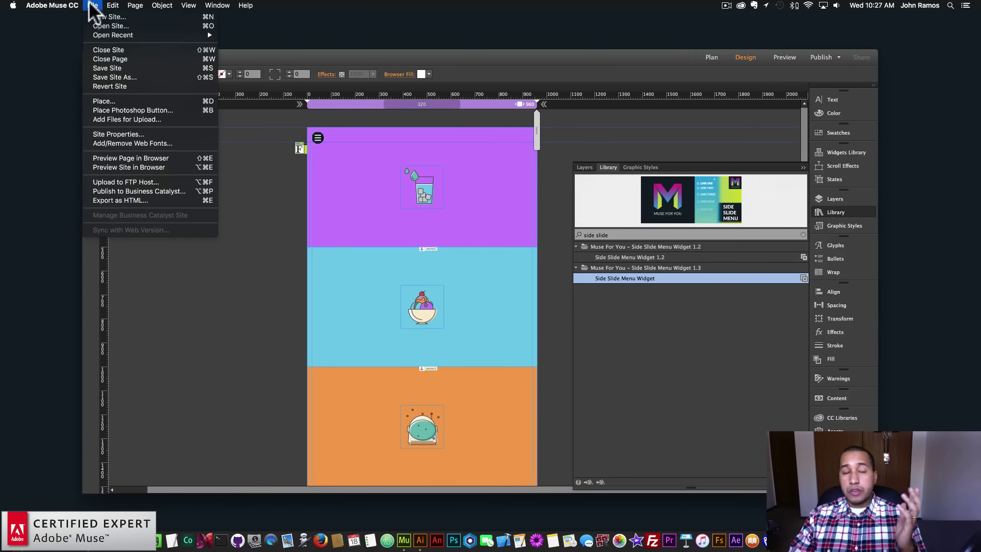
click(126, 167)
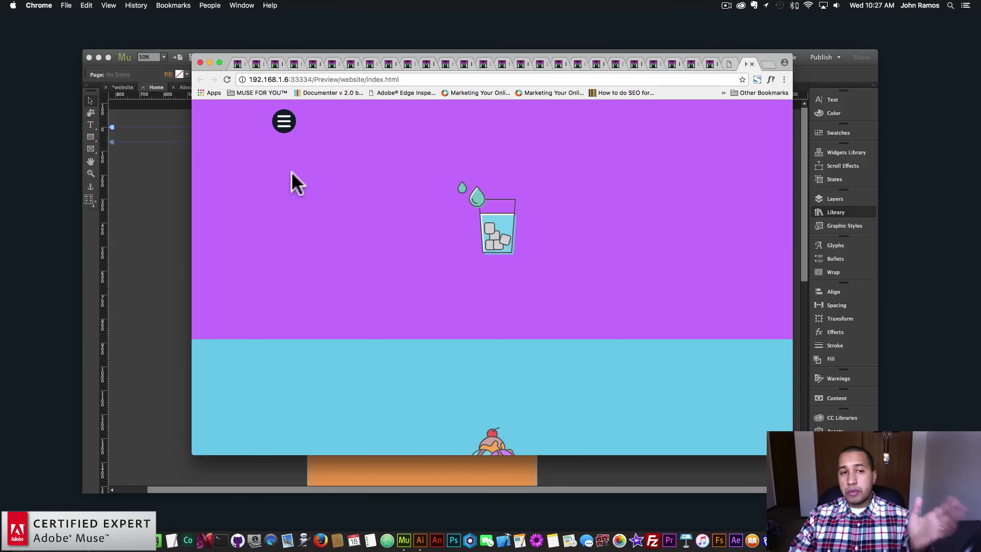
click(283, 124)
click(236, 154)
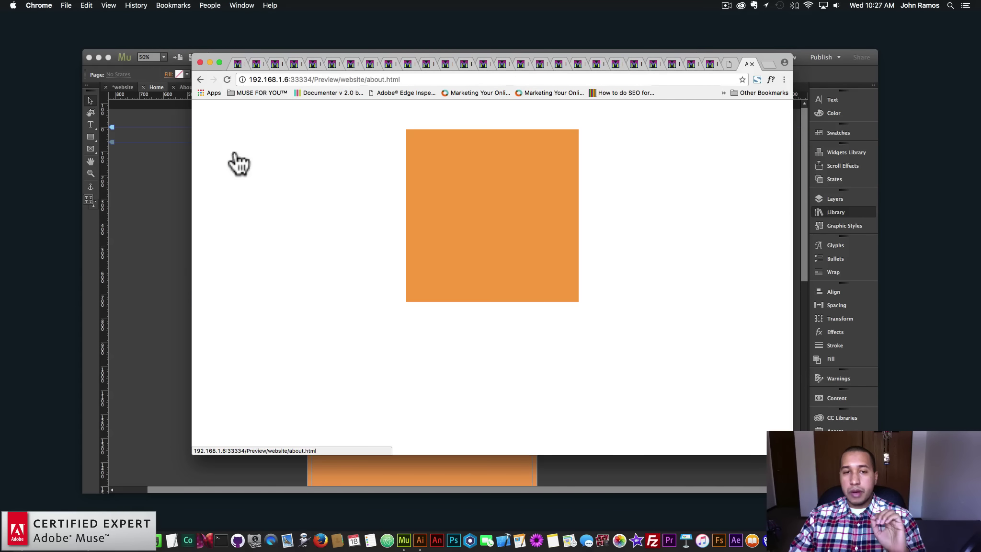
click(152, 189)
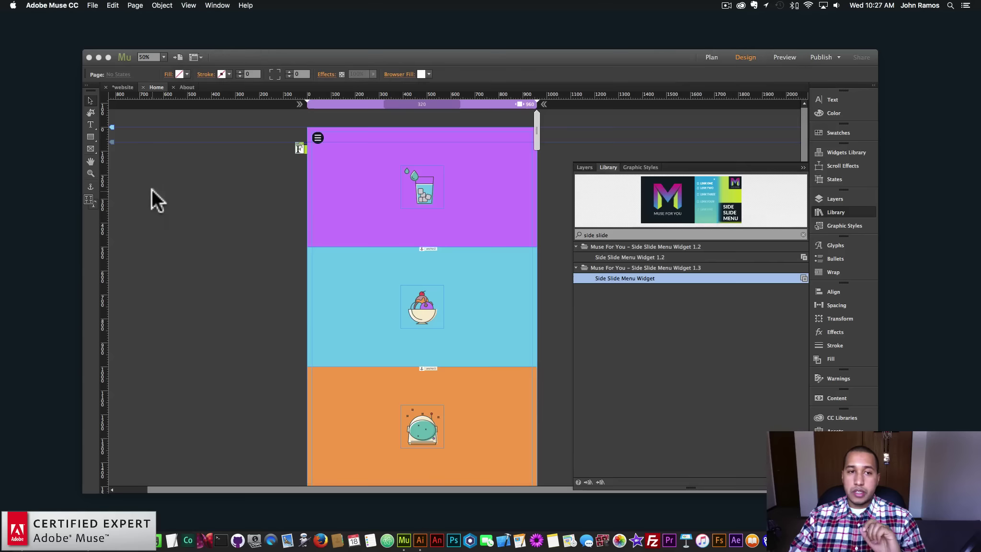
Pin the Side Slide Menu button to the browser's top-left corner and preview the Home page in the browser
click(318, 138)
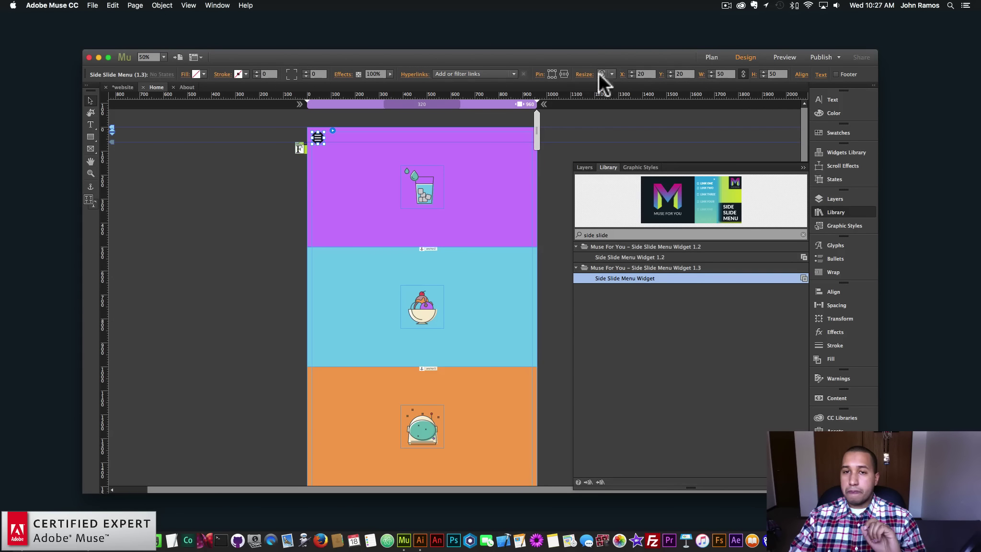
click(214, 261)
click(92, 5)
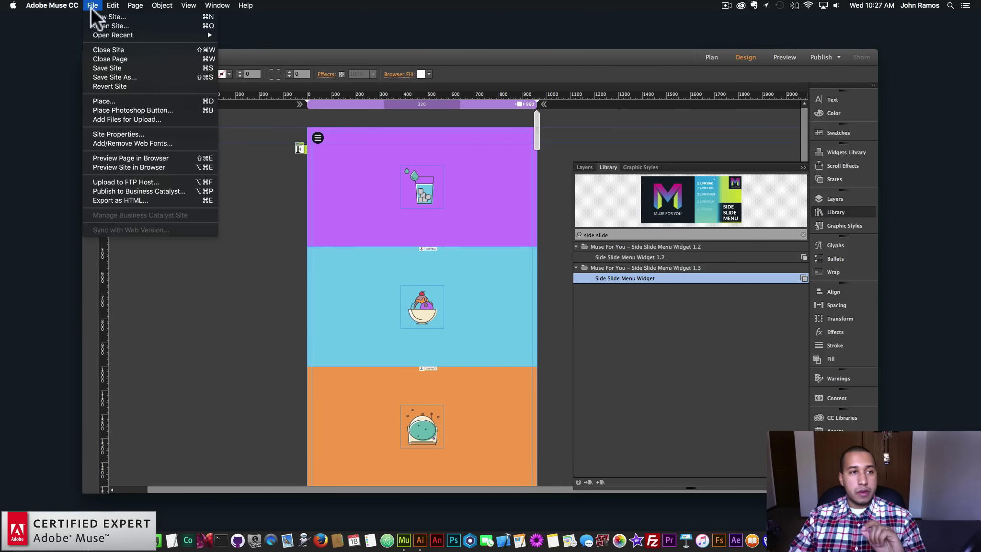
click(124, 159)
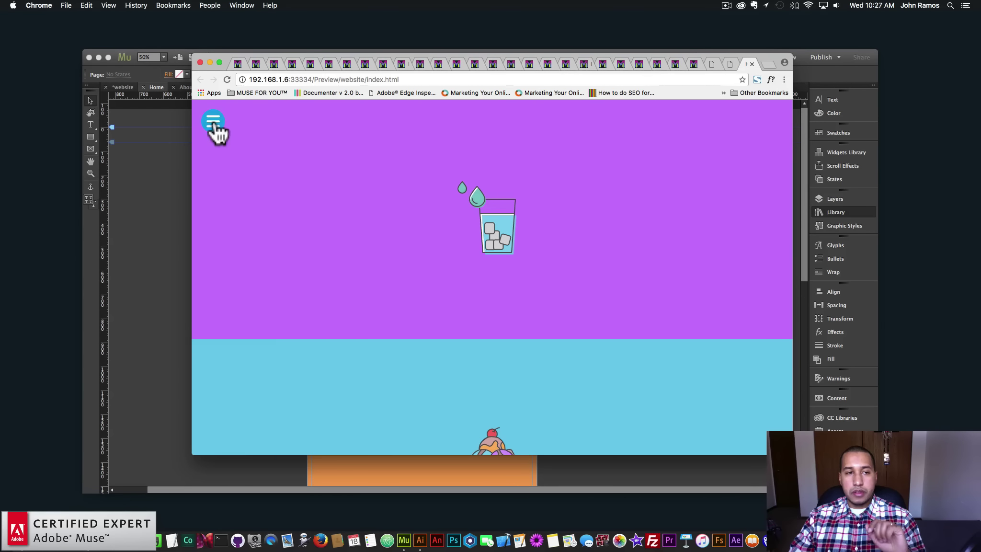
Go to Menu Item 3 from the side menu in the preview and reopen the menu
click(214, 125)
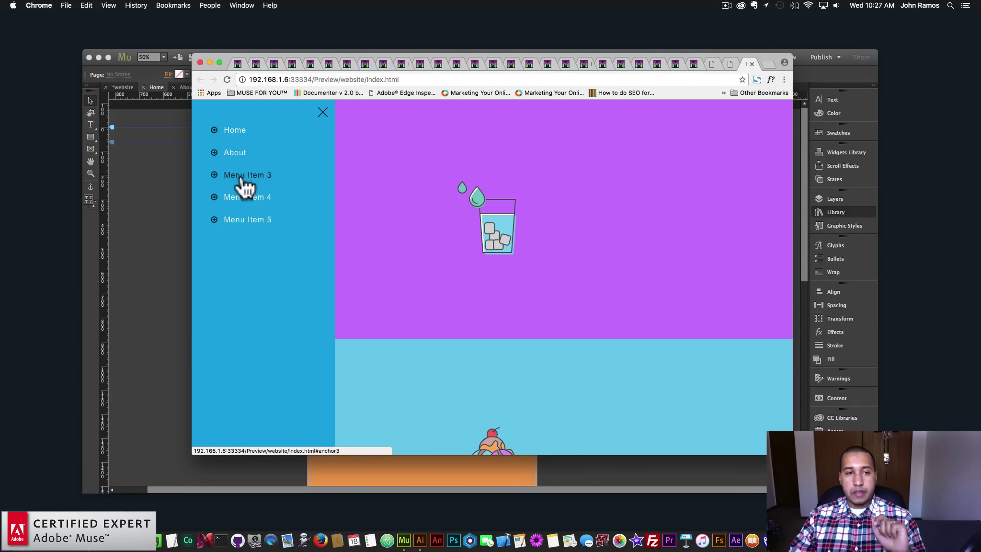
click(242, 178)
click(211, 122)
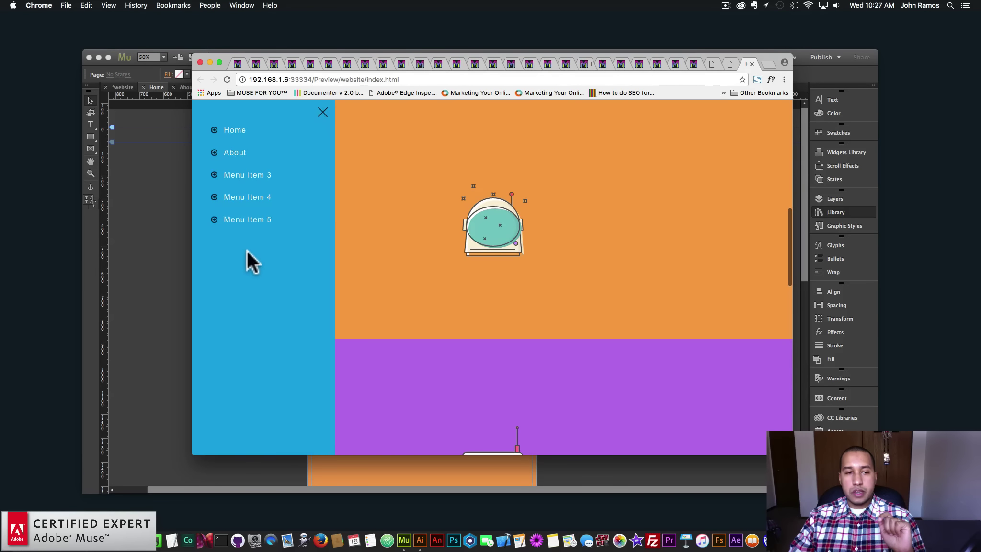
Go to Menu Item 5 from the side menu in the preview, follow its About link, and switch back to Adobe Muse
click(246, 220)
click(212, 123)
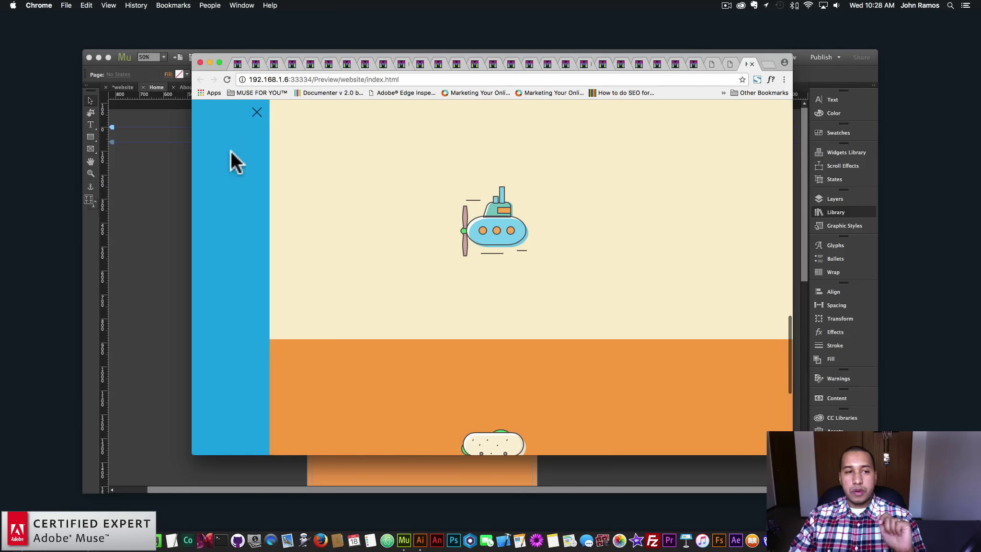
click(230, 158)
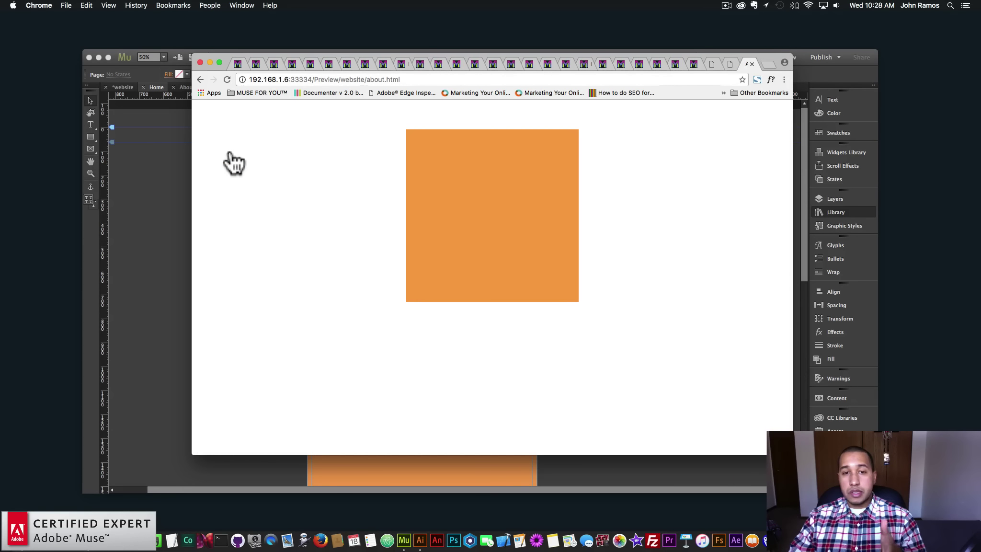
click(149, 206)
Change the Side Slide Menu's Menu Item 3 text to "Muse For You Shop"
click(319, 138)
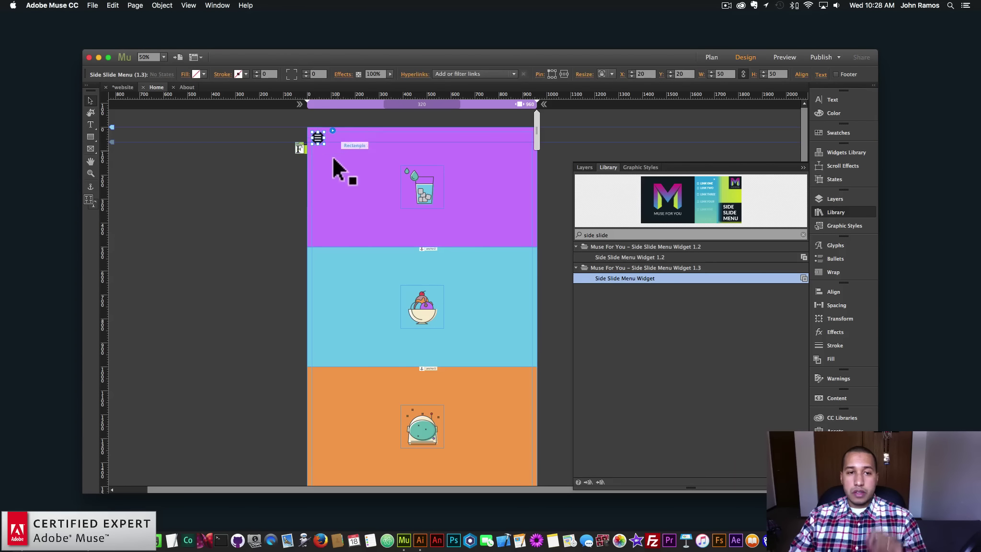
click(332, 130)
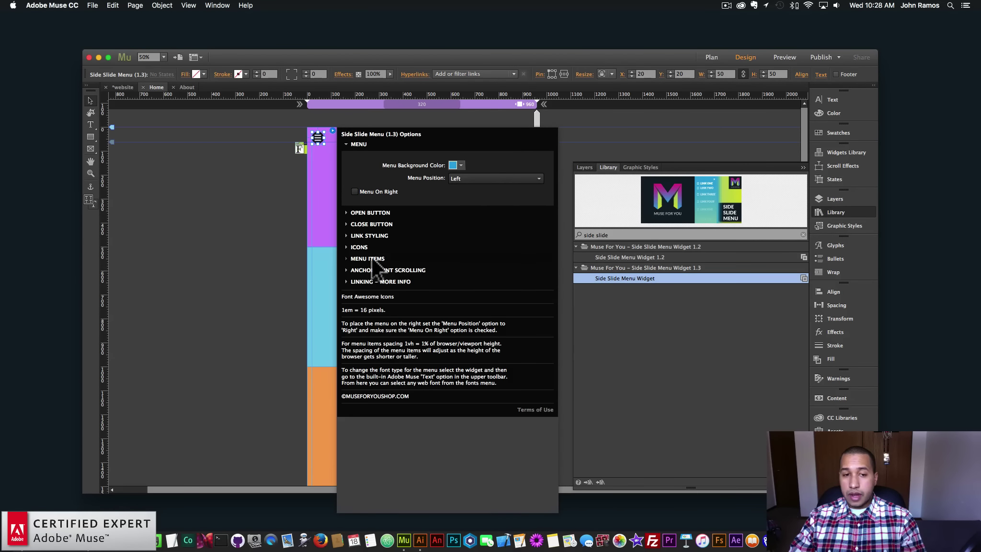
click(370, 259)
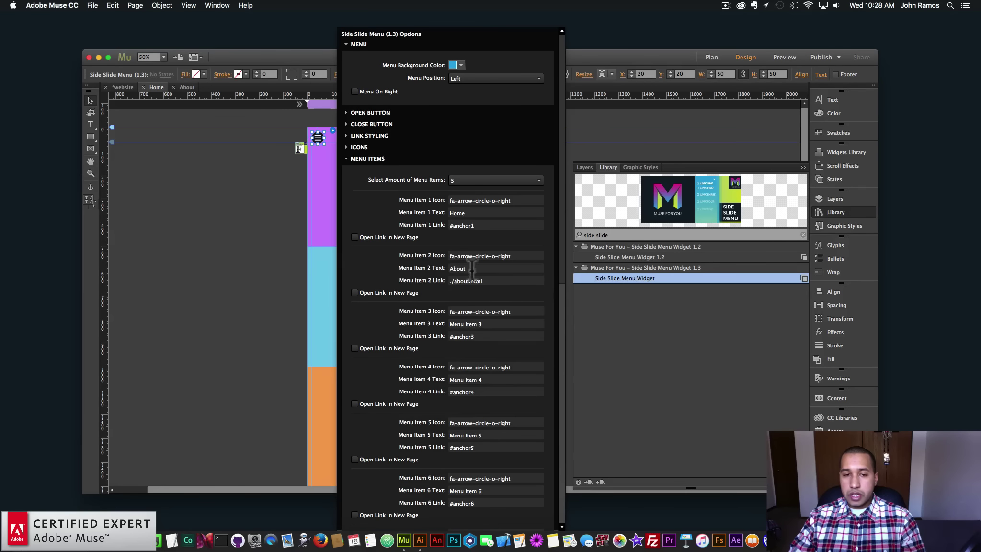
click(487, 325)
drag(485, 326, 446, 323)
text(Muse )
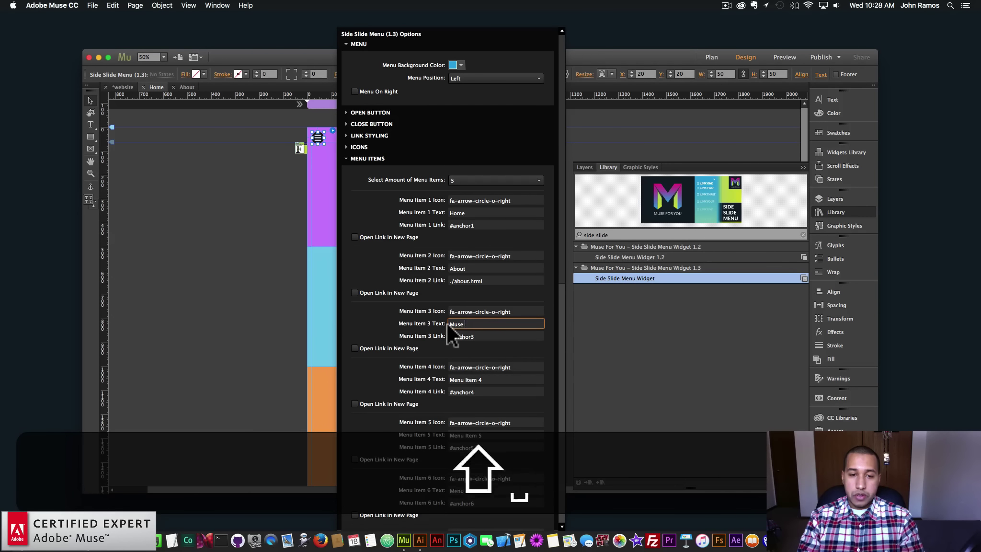
text(For You Shop)
key(Tab)
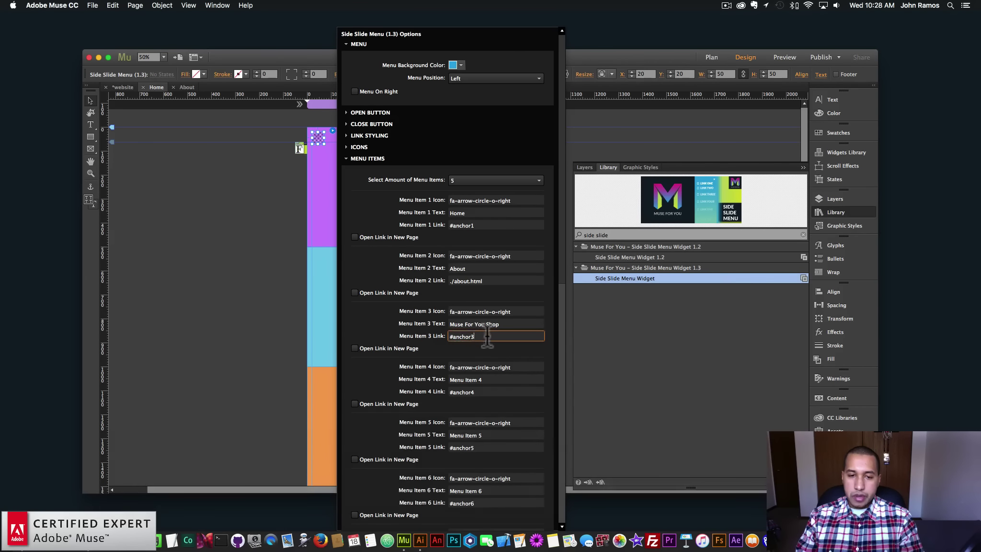
text(h)
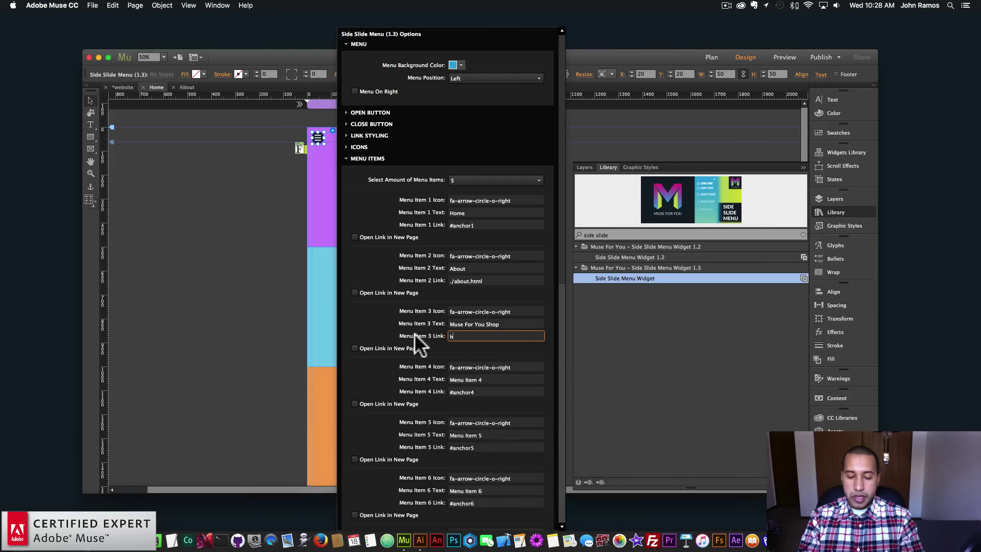
text(ttp://)
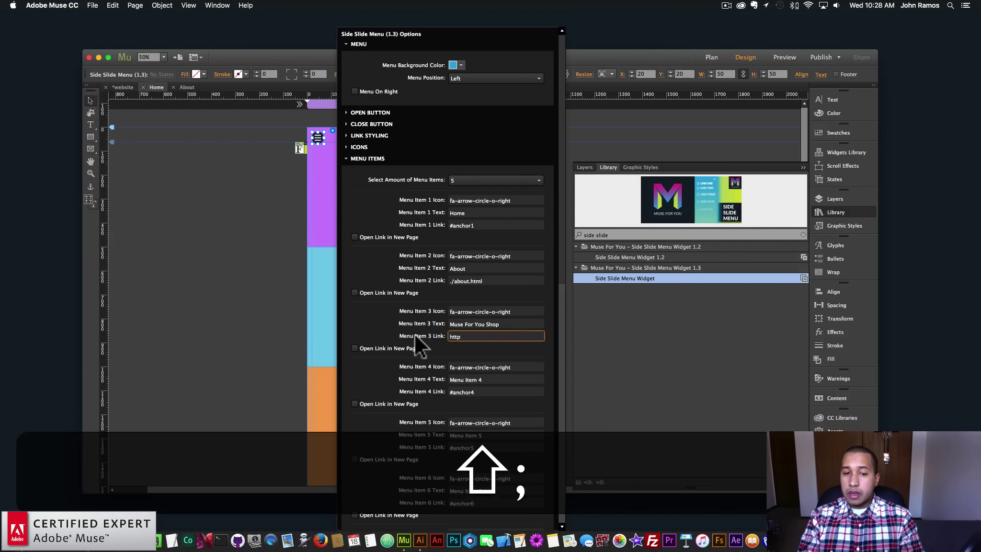
text(museforyoushop.com)
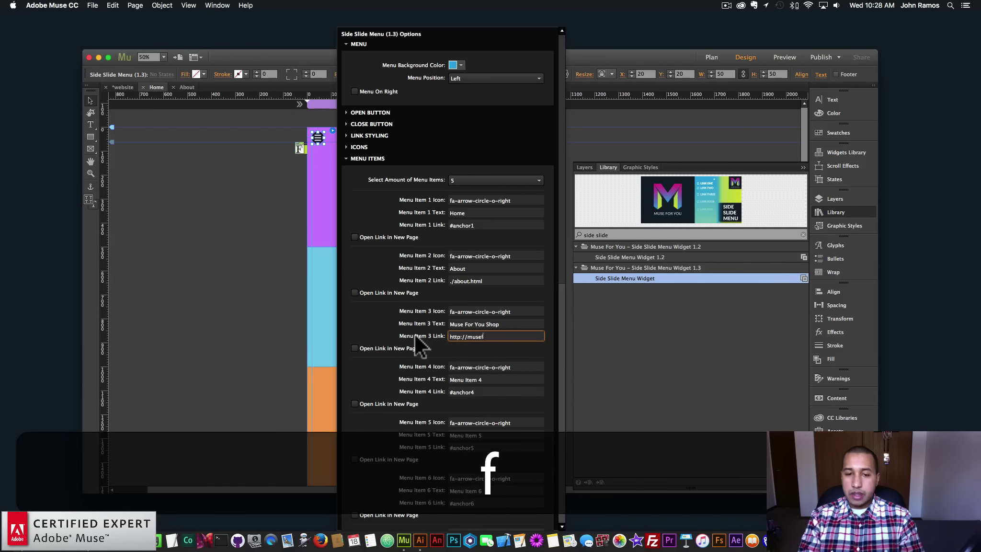
key(Return)
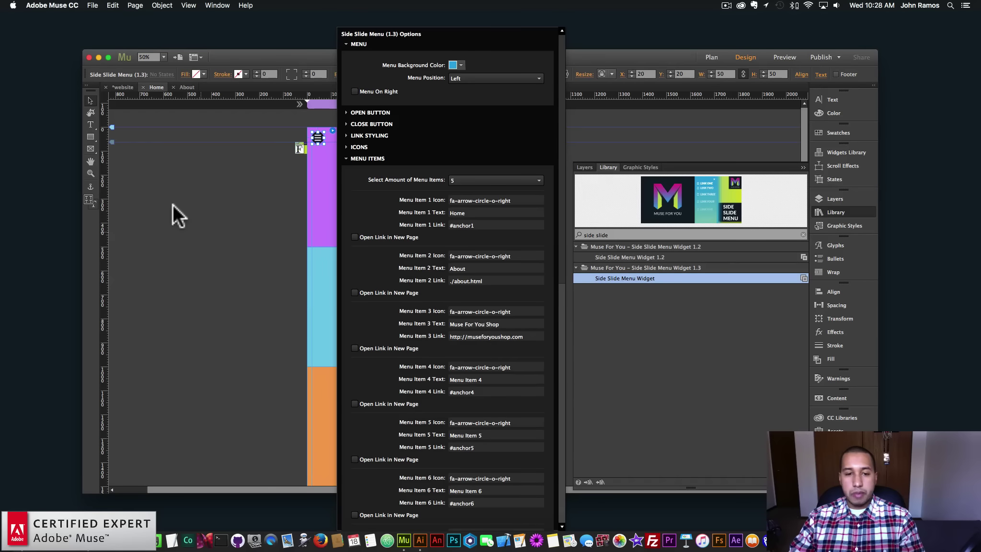
click(194, 204)
Preview the Home page in the browser, follow the side menu's Muse For You Shop link, and return to Adobe Muse
click(89, 4)
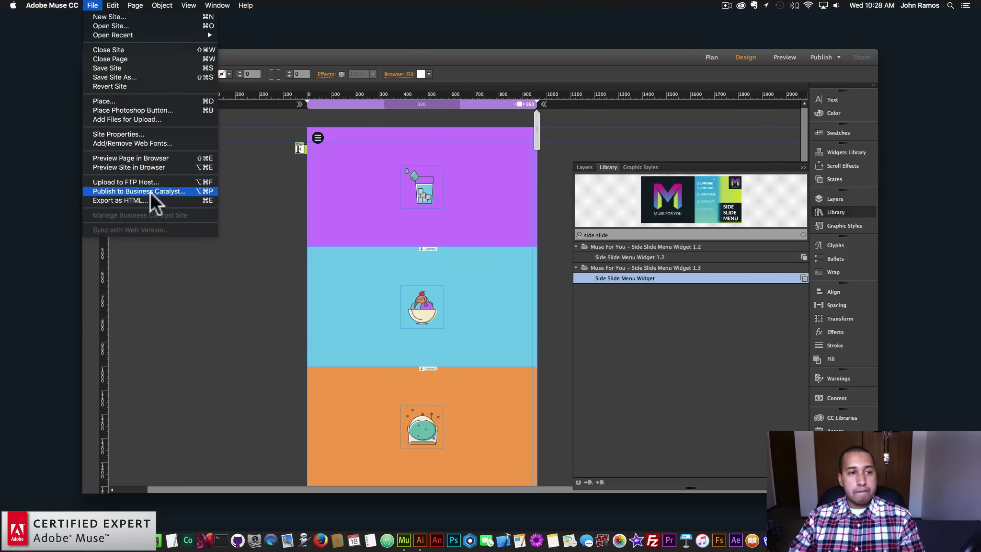
click(141, 158)
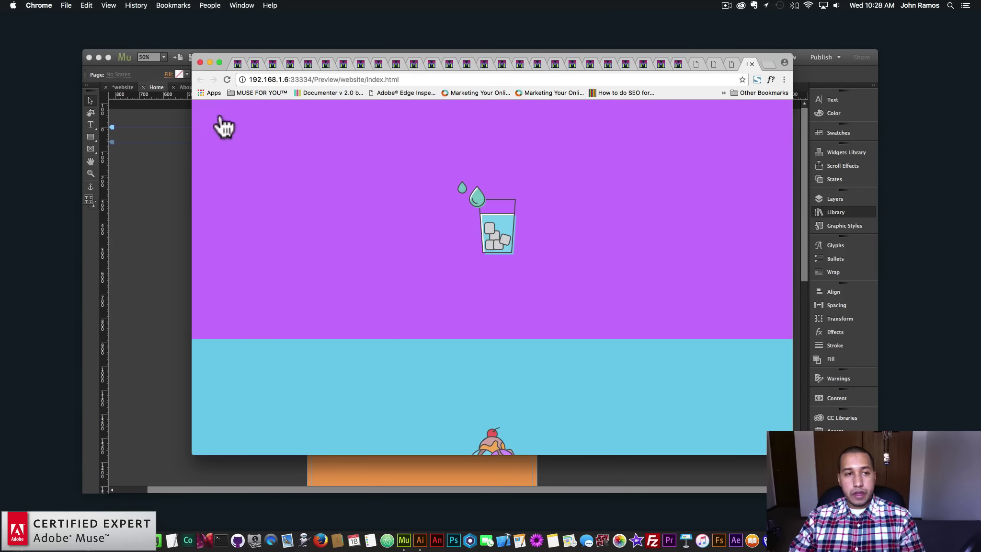
click(220, 120)
click(255, 168)
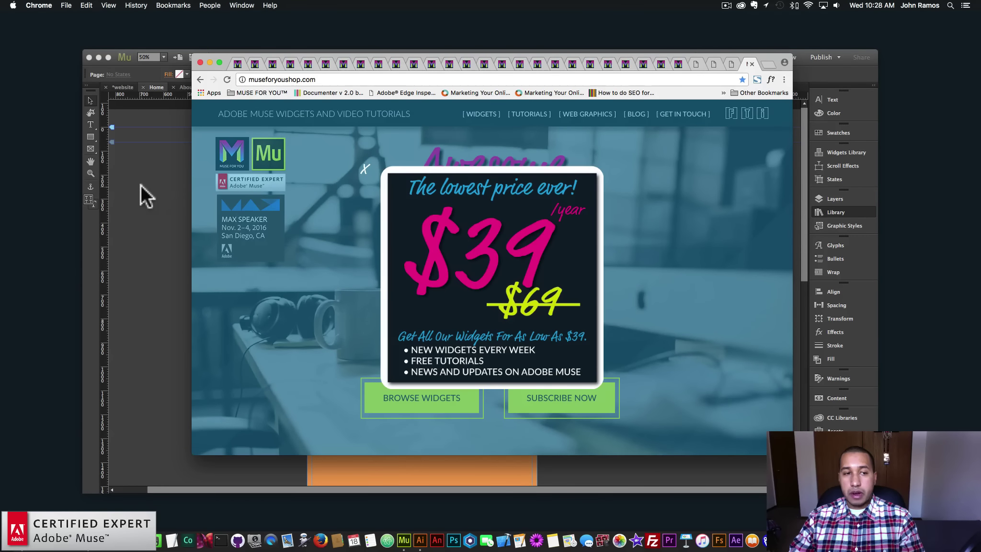
click(140, 185)
Open the Font Awesome icon list from the Side Slide Menu options and browse to the calendar icon
click(334, 129)
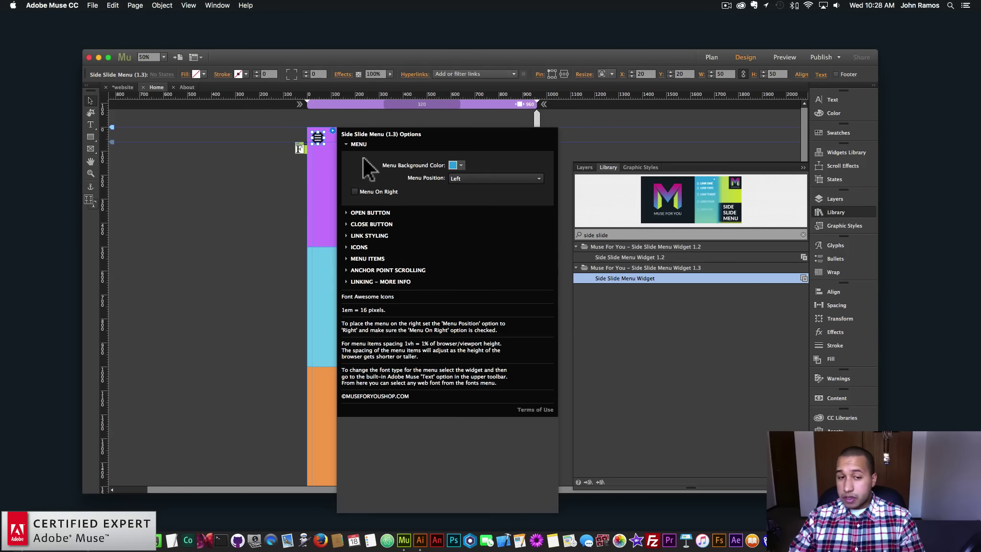
click(370, 295)
scroll(430, 271, down, 20)
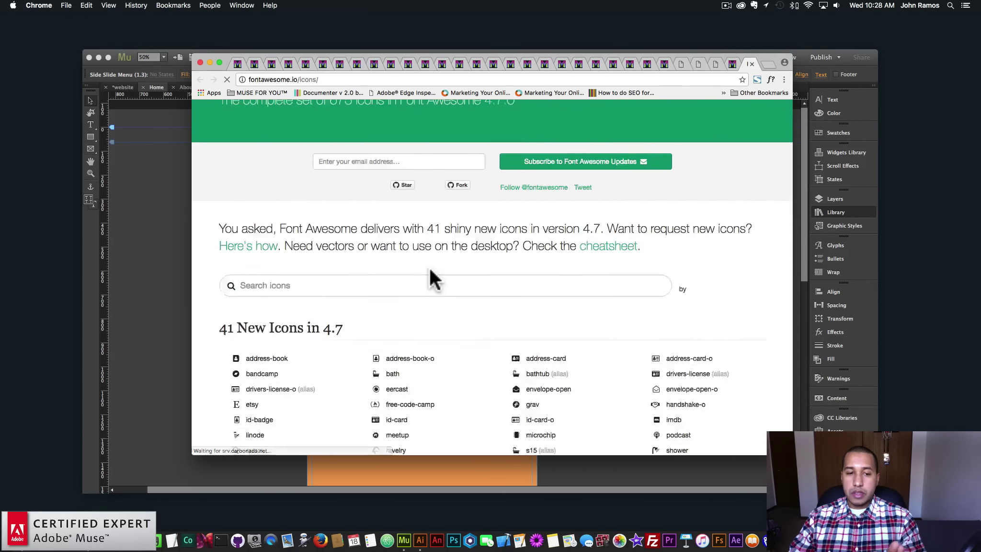
scroll(433, 280, down, 8)
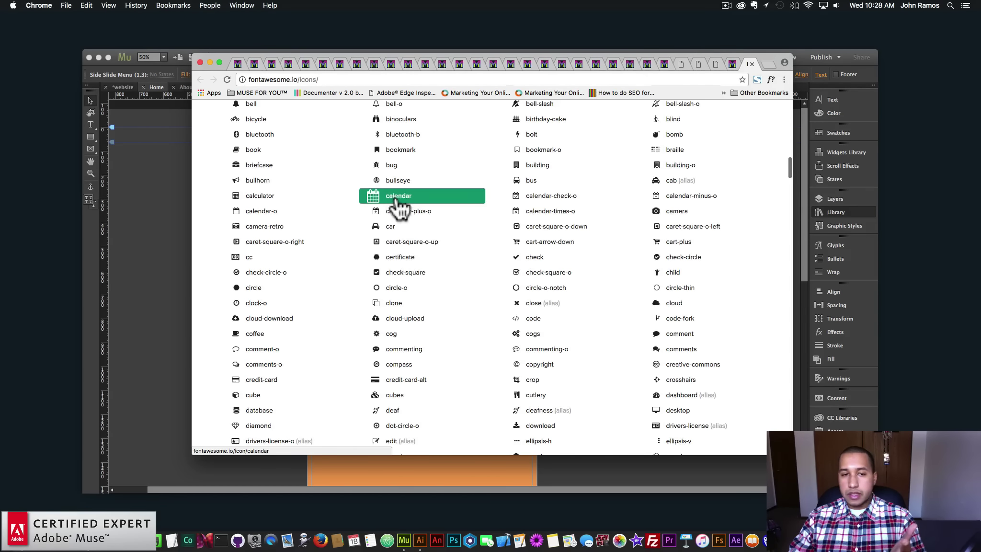
Open the calendar icon's page and copy the icon name fa-calendar
click(391, 194)
scroll(336, 336, down, 4)
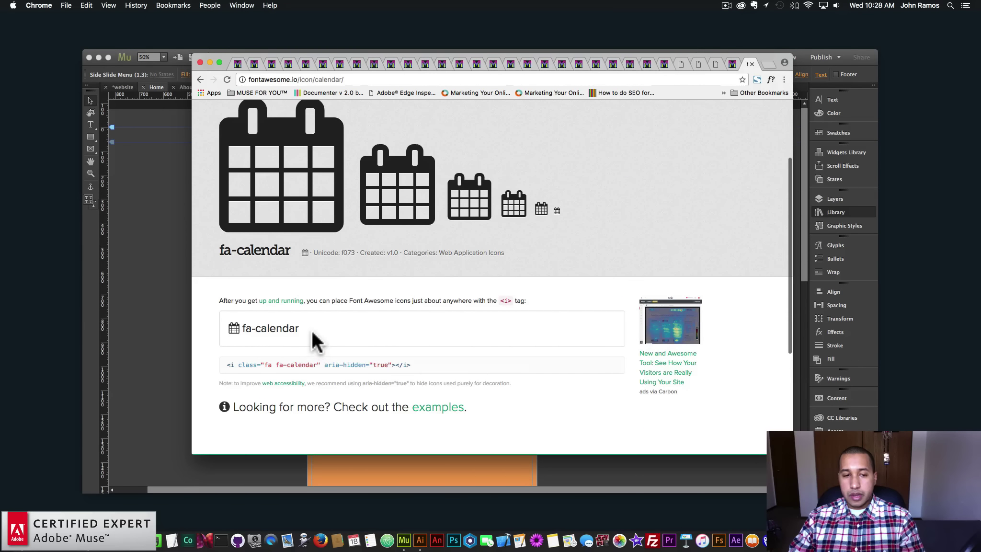
drag(311, 331, 232, 328)
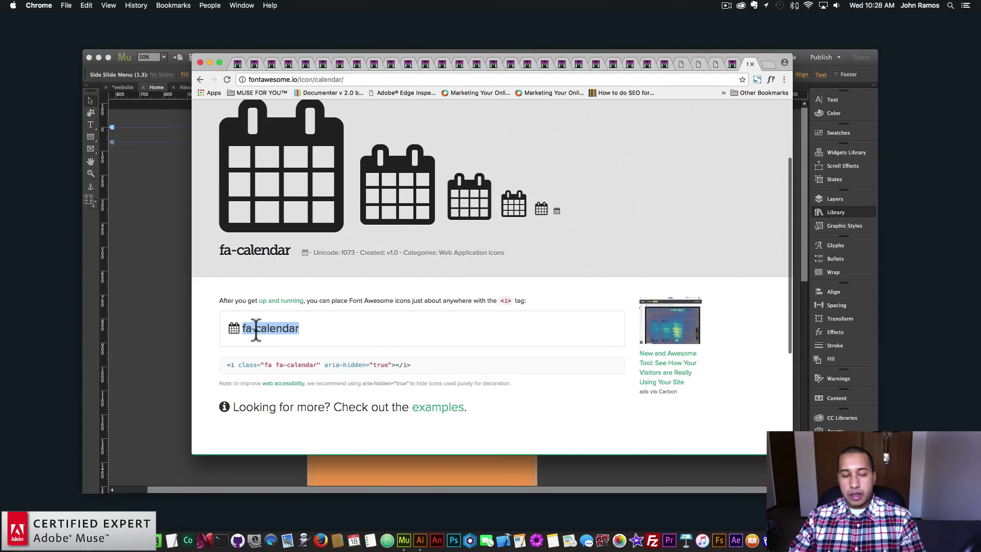
key(super)
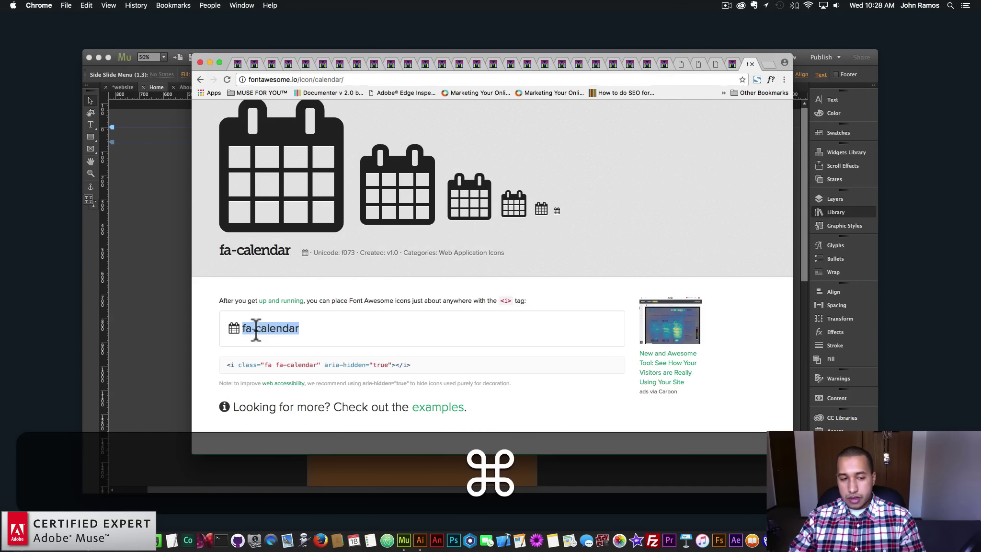
key(super+c)
key(super+c)
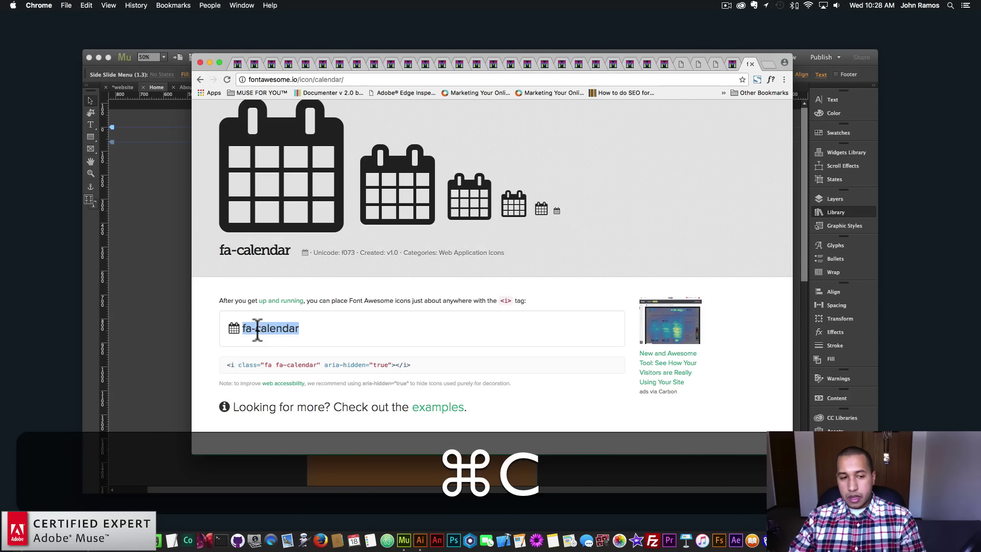
Return to Adobe Muse and set the Side Slide Menu's Menu Item 1 icon to fa-calendar
click(153, 290)
click(333, 131)
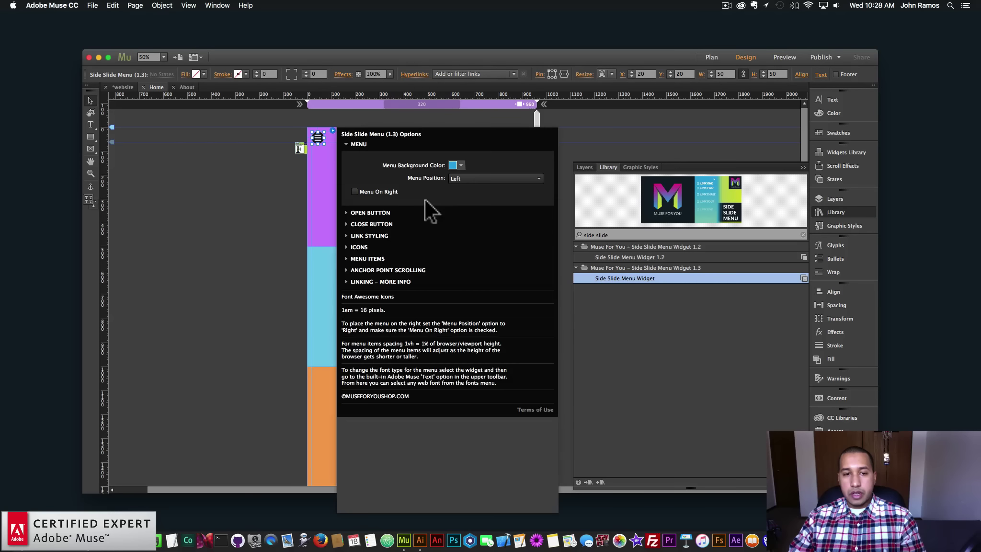
click(370, 259)
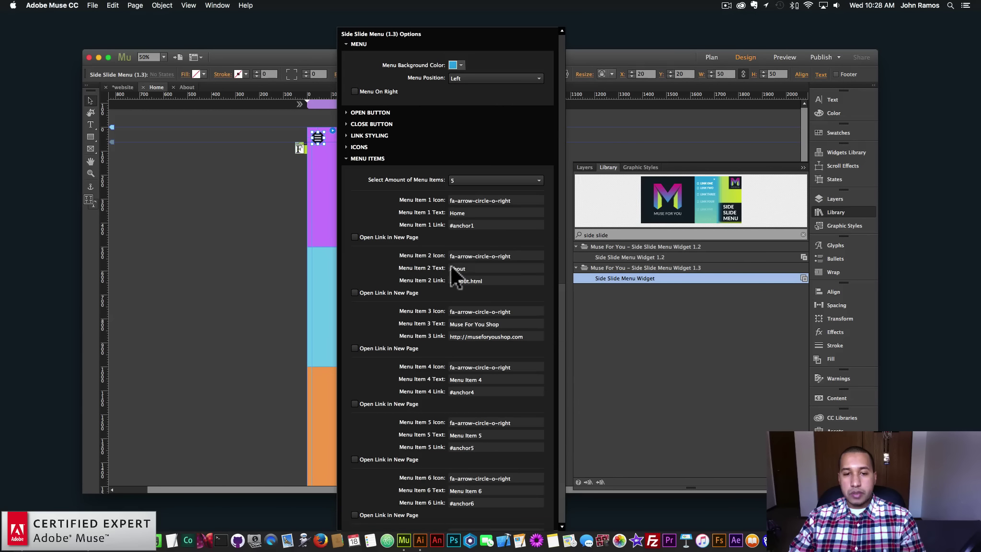
click(517, 256)
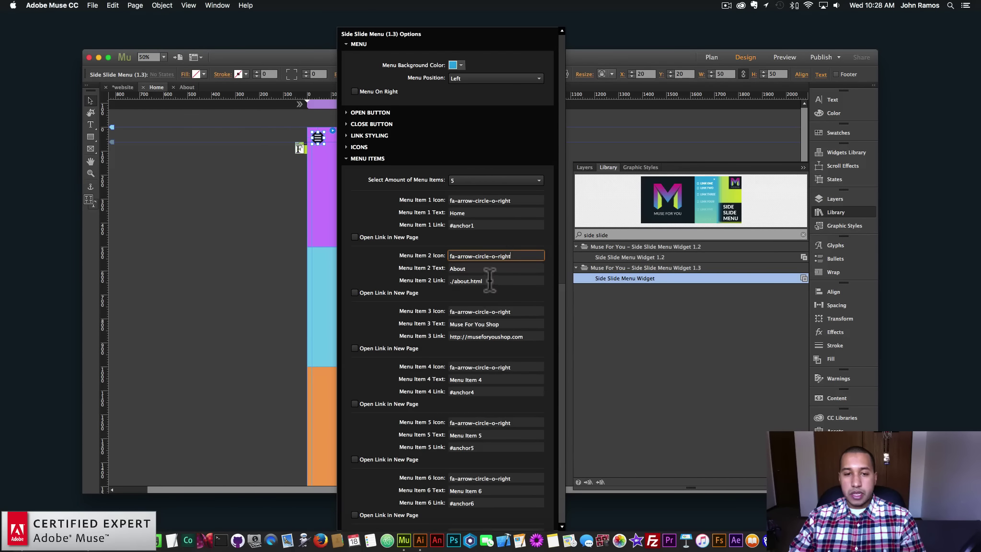
drag(525, 200, 423, 194)
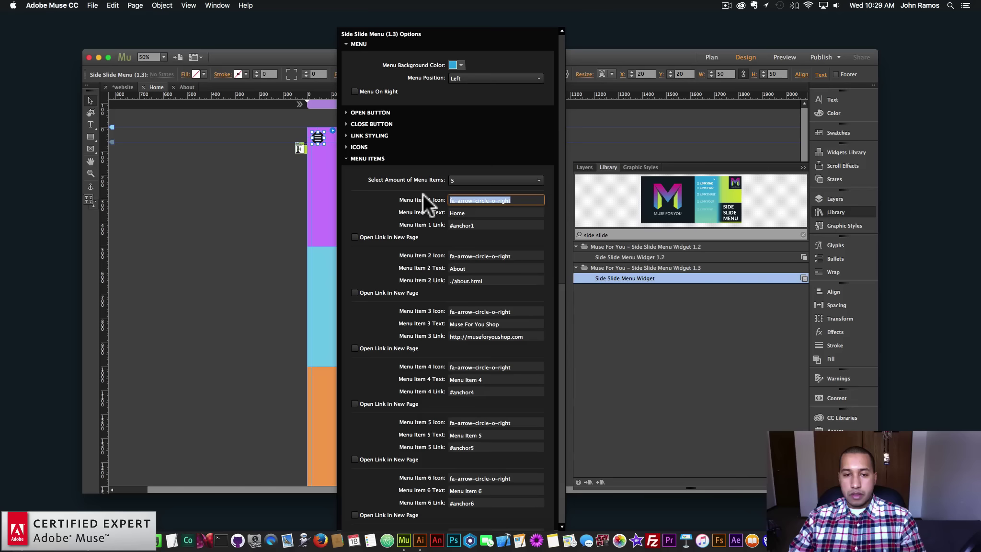
key(super+v)
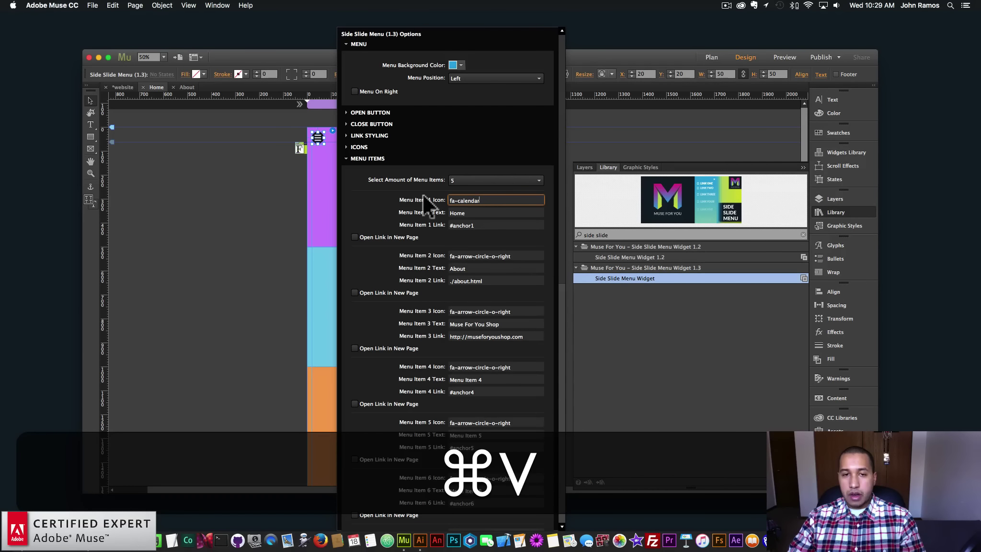
key(super+Return)
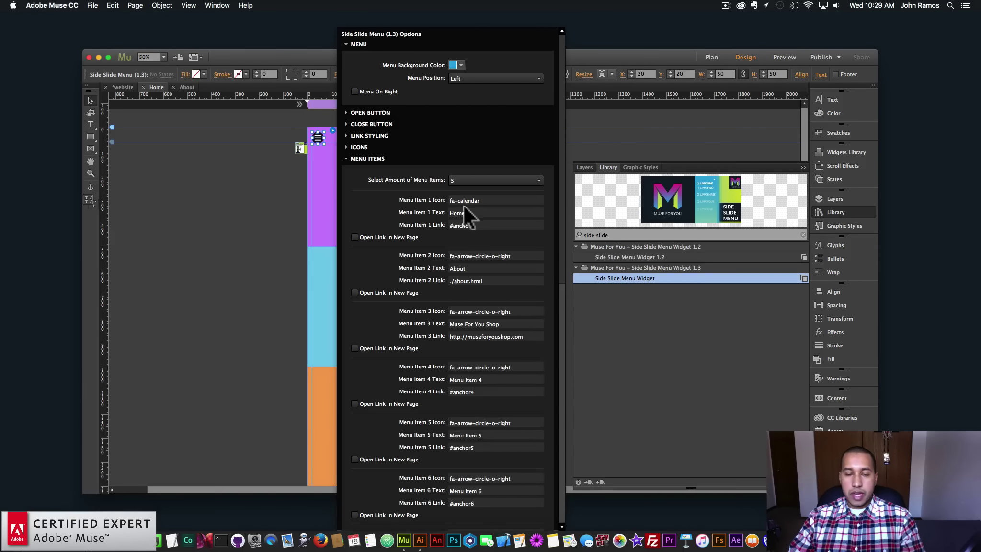
click(243, 221)
Preview the Home page in the browser, open the side menu to check the Home item's icon, and return to Adobe Muse
click(93, 6)
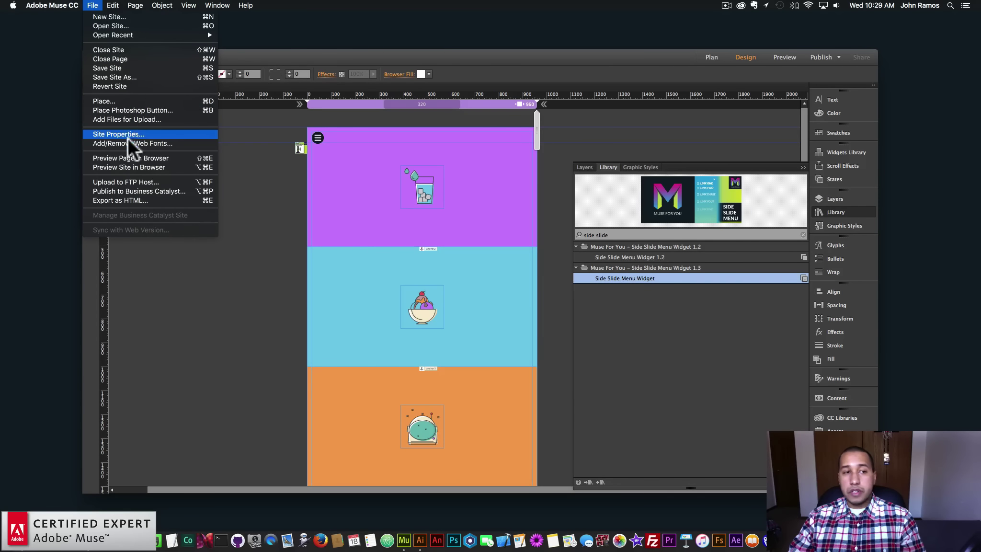
click(128, 158)
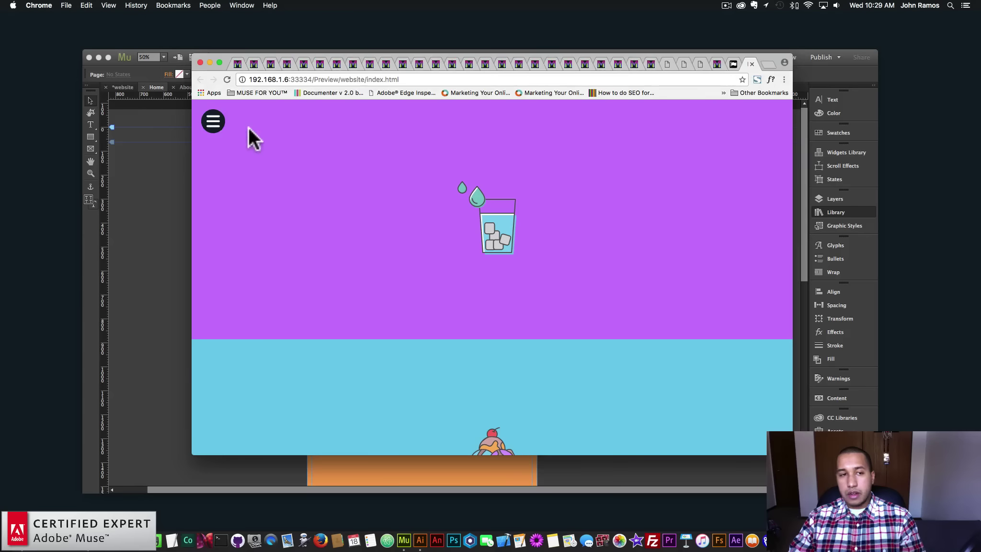
click(216, 125)
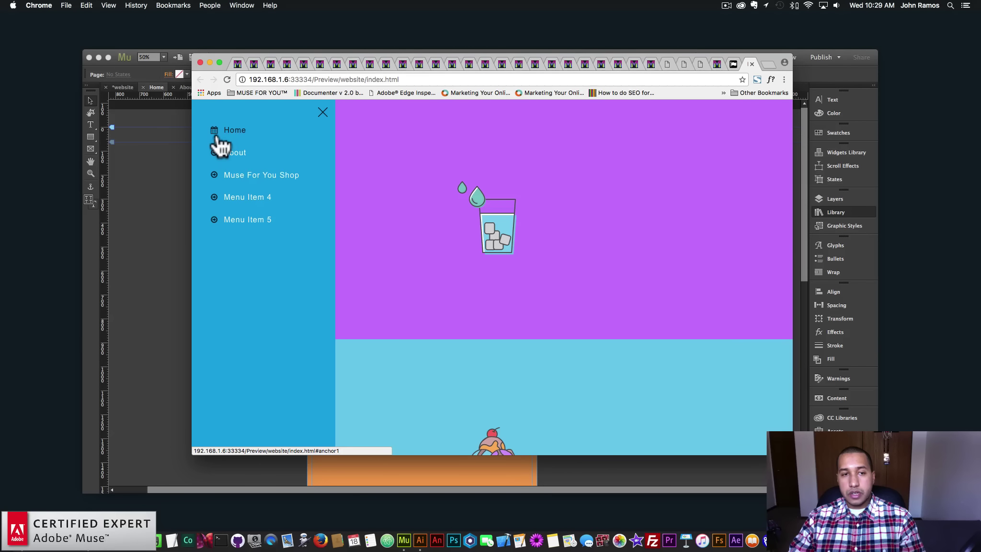
click(152, 179)
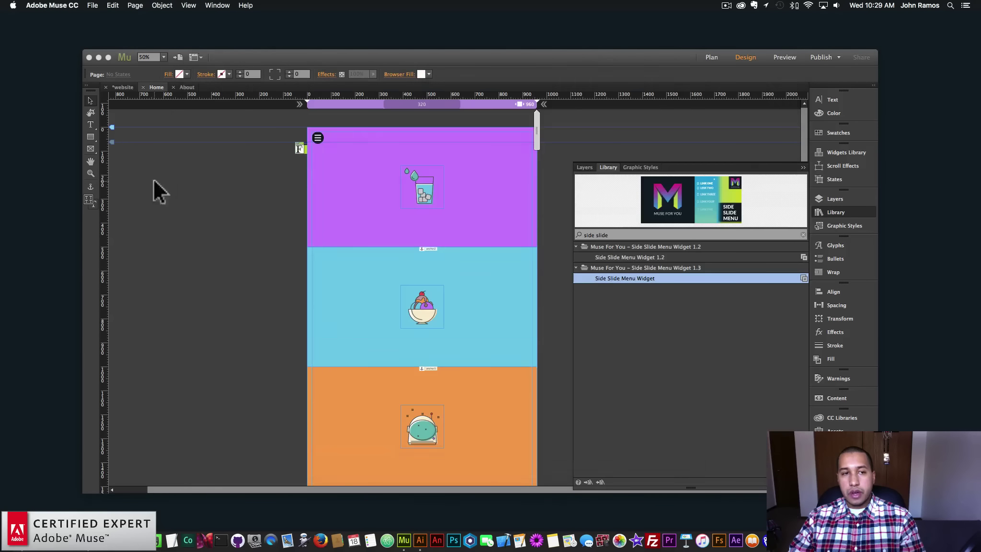
Zoom in on the Side Slide Menu widget and open the Font Awesome icon list from its options
click(317, 135)
key(super)
key(super+equal)
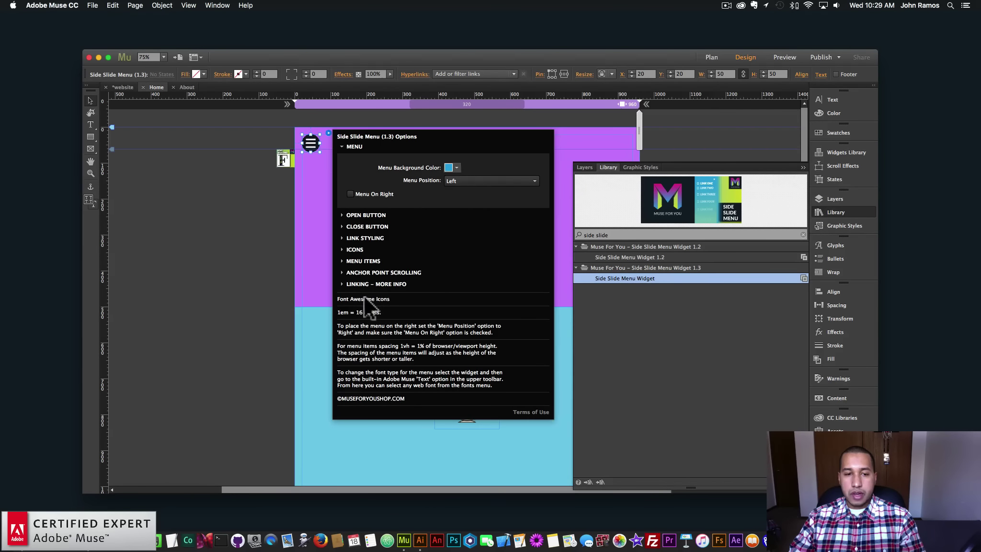
click(367, 297)
scroll(427, 210, down, 5)
scroll(427, 220, down, 10)
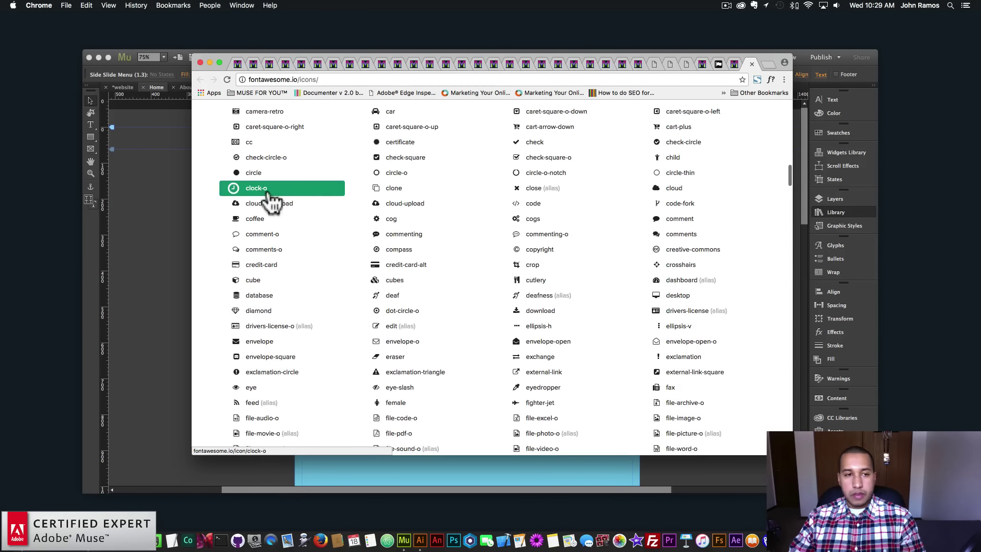
Open the circle icon's page and copy the icon name fa-circle
click(252, 184)
scroll(396, 262, down, 4)
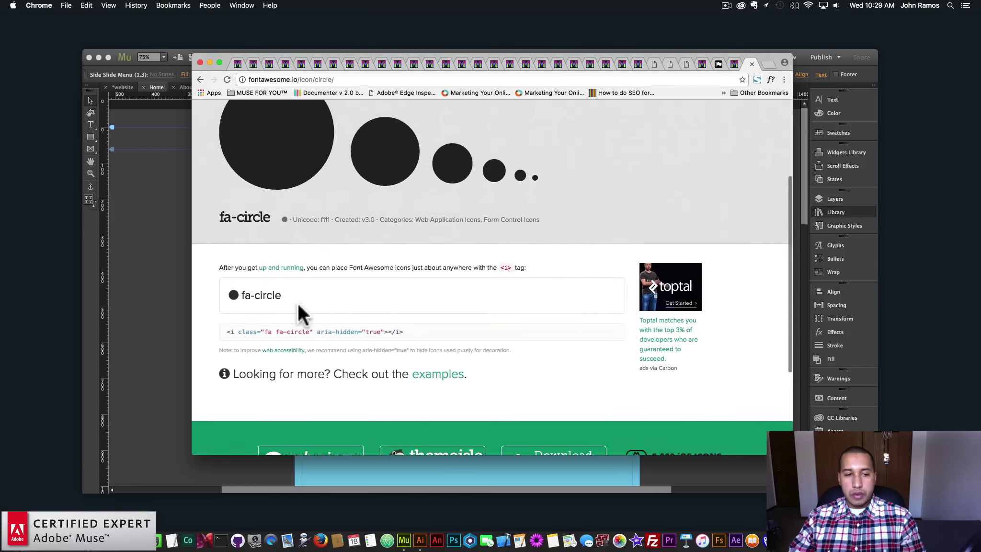
drag(282, 295, 242, 295)
key(super+c)
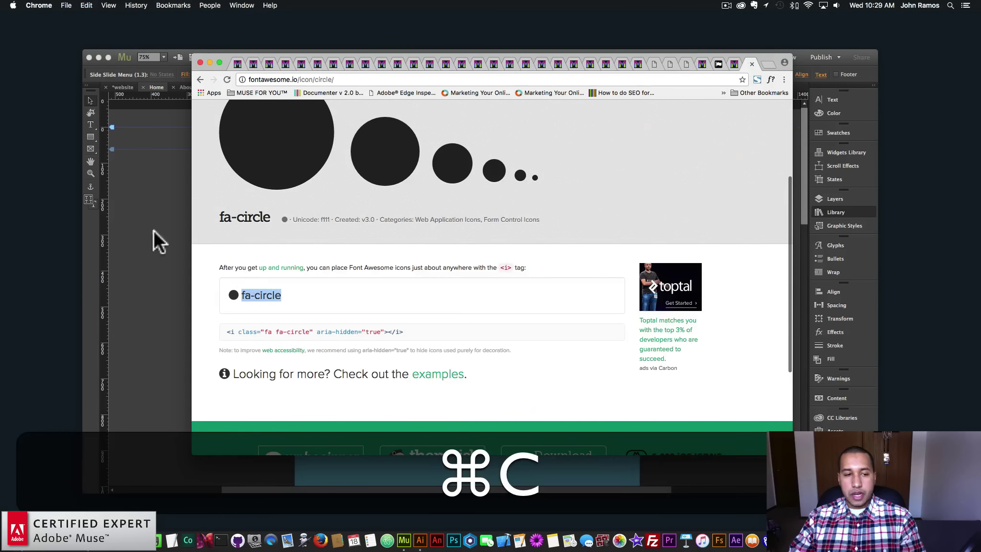
Return to Adobe Muse, set the Side Slide Menu's Menu Item 2 icon to fa-circle, and close the widget options
click(174, 250)
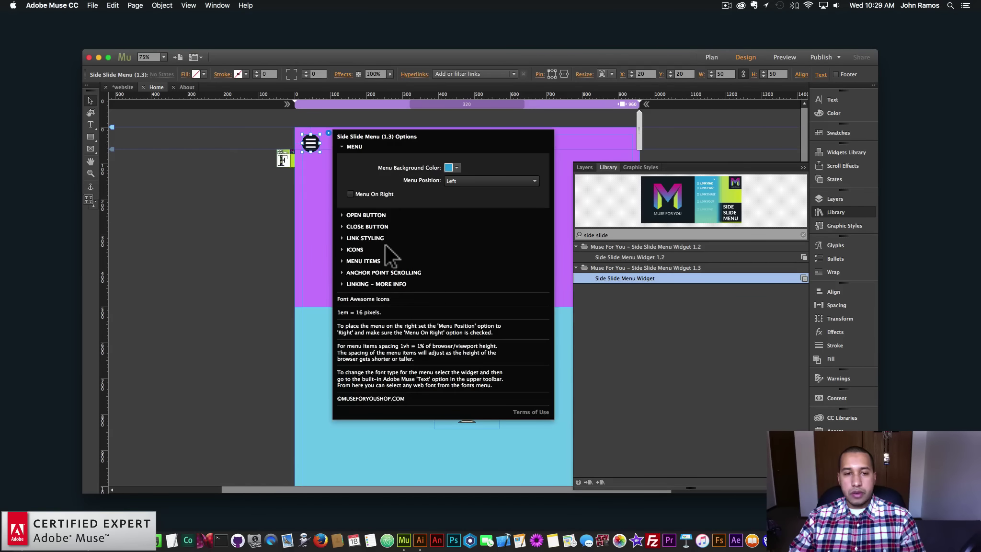
click(360, 264)
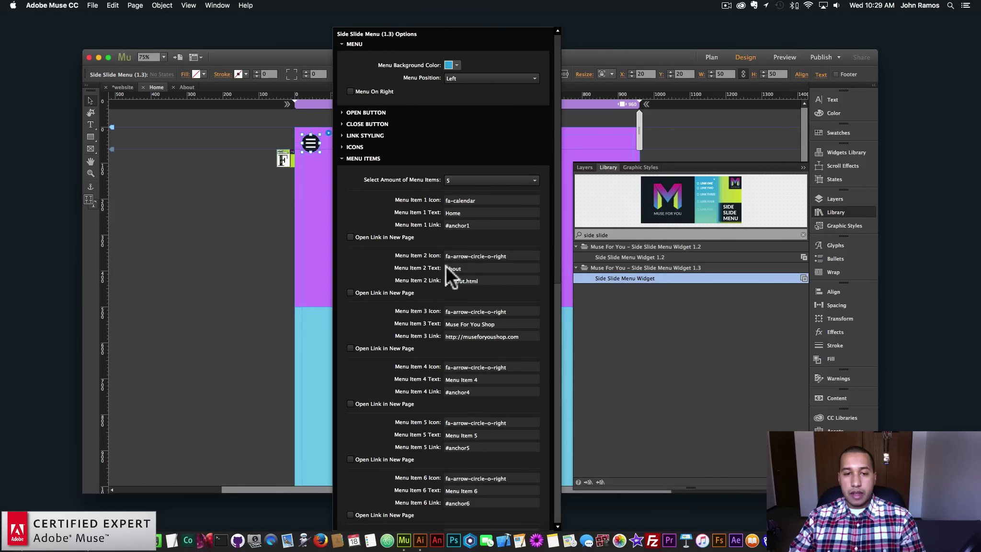
drag(511, 257, 445, 257)
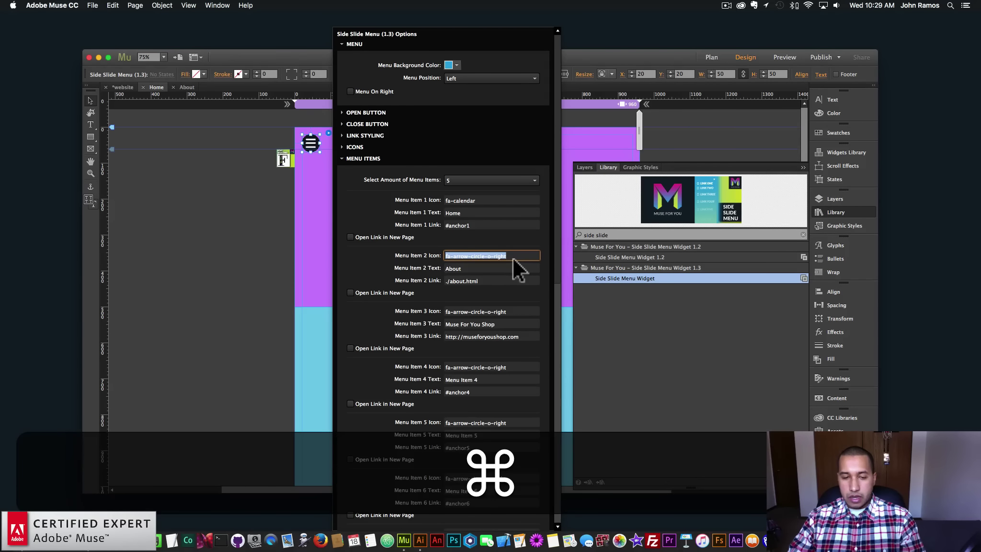
key(super+v)
key(super+Return)
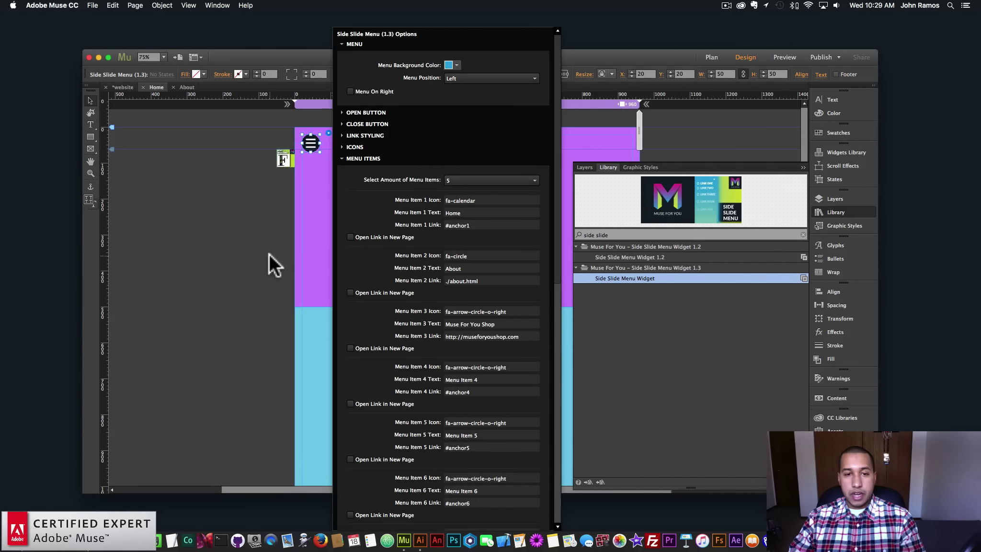
click(254, 249)
Preview the Home page in the browser and test the side menu's Menu Item 4 and Home links
click(93, 5)
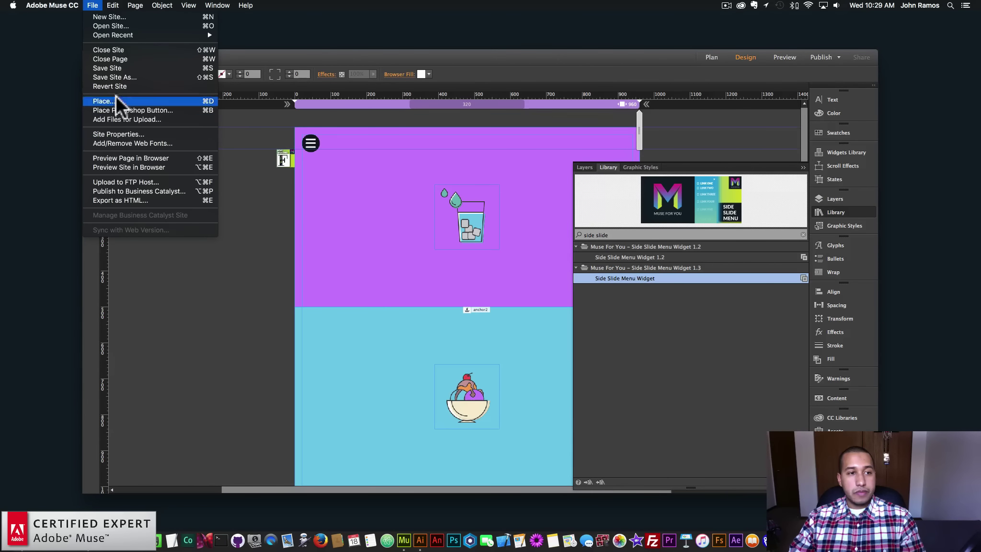
click(121, 154)
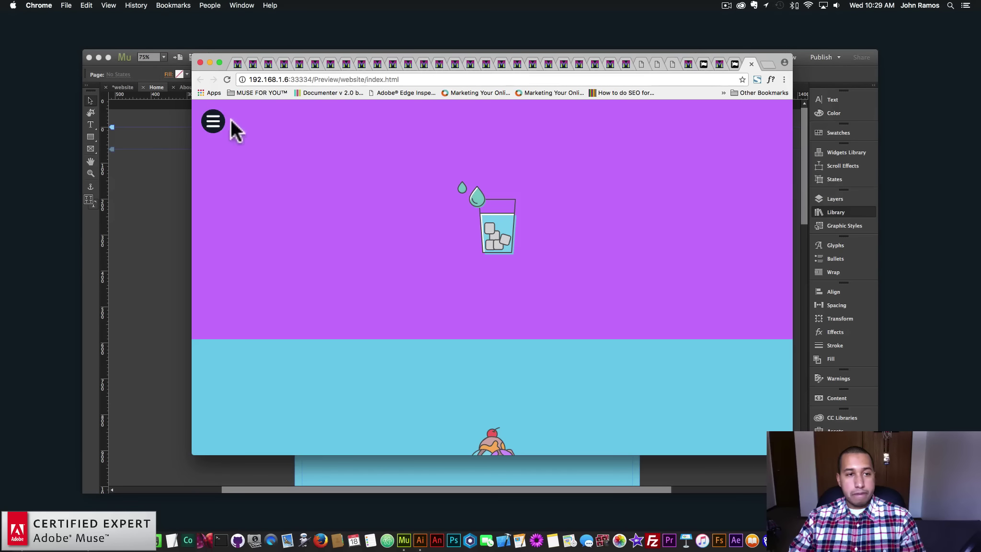
click(216, 124)
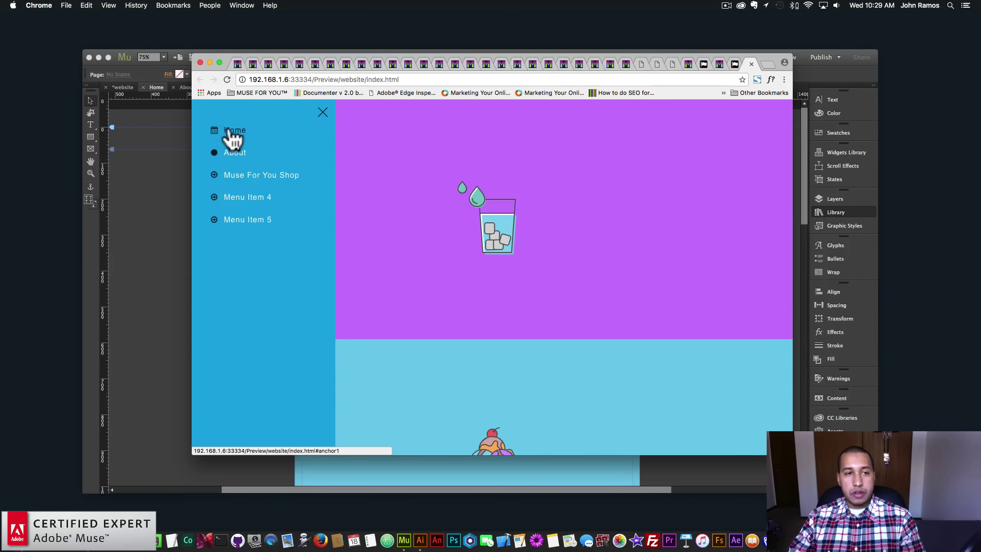
click(233, 199)
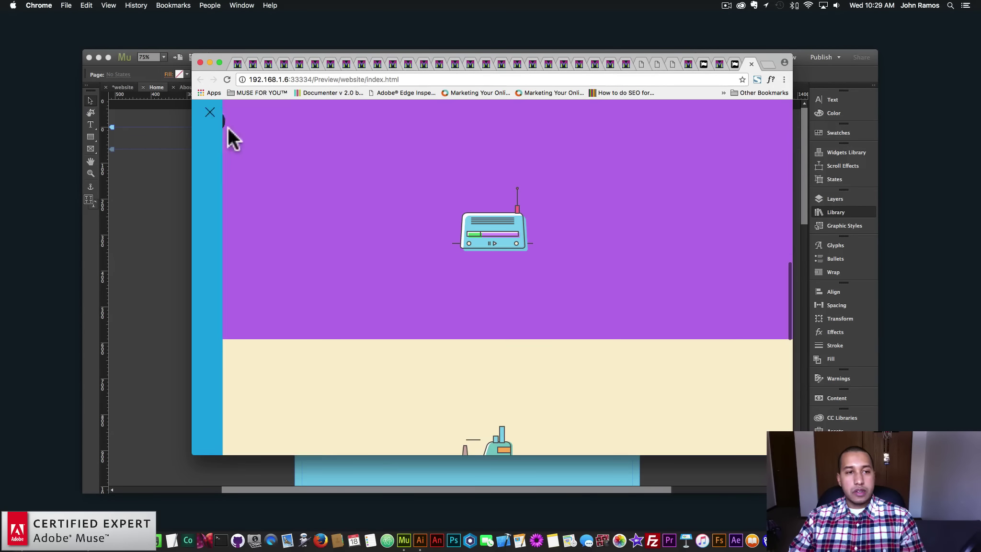
click(215, 123)
click(226, 133)
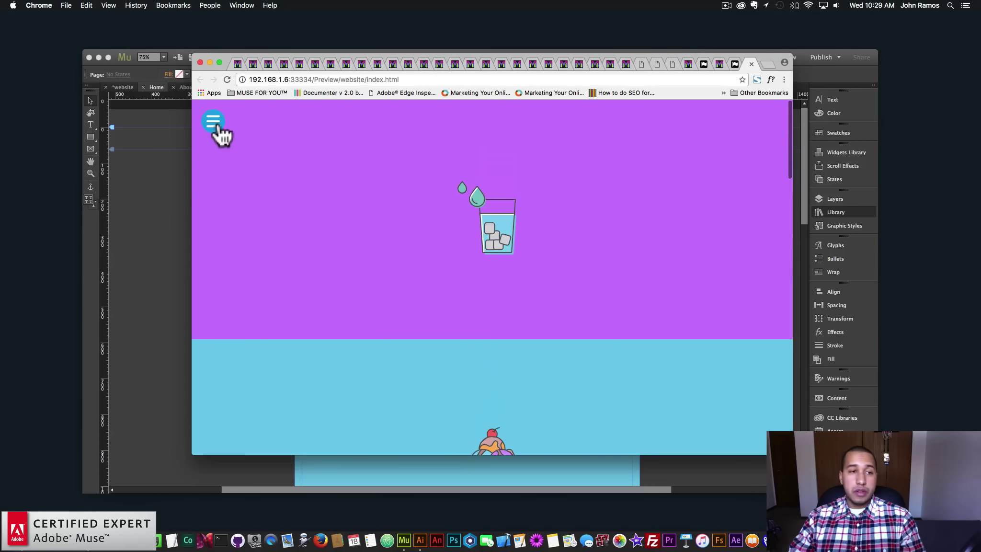
Open and close the side menu twice in the previewed page to check its item icons
click(215, 126)
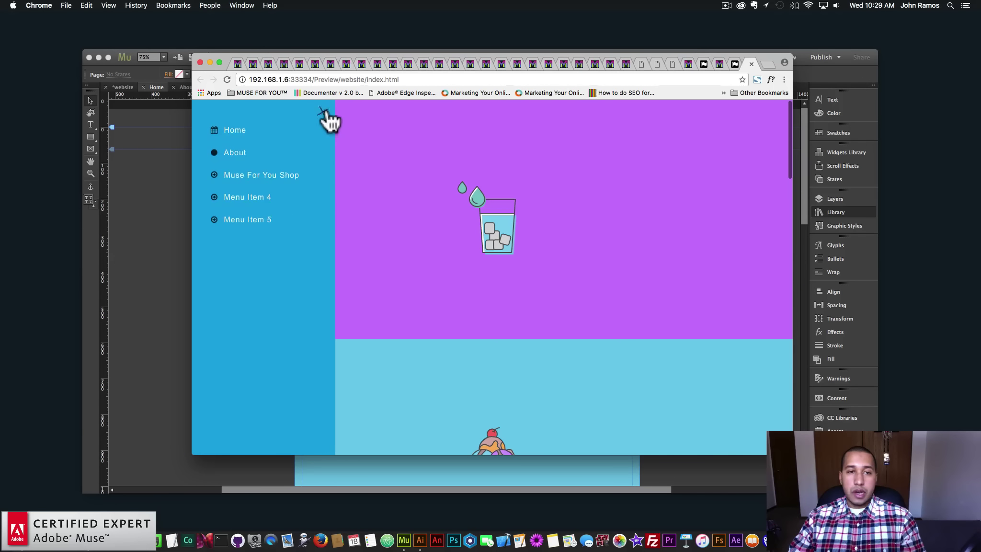
click(312, 138)
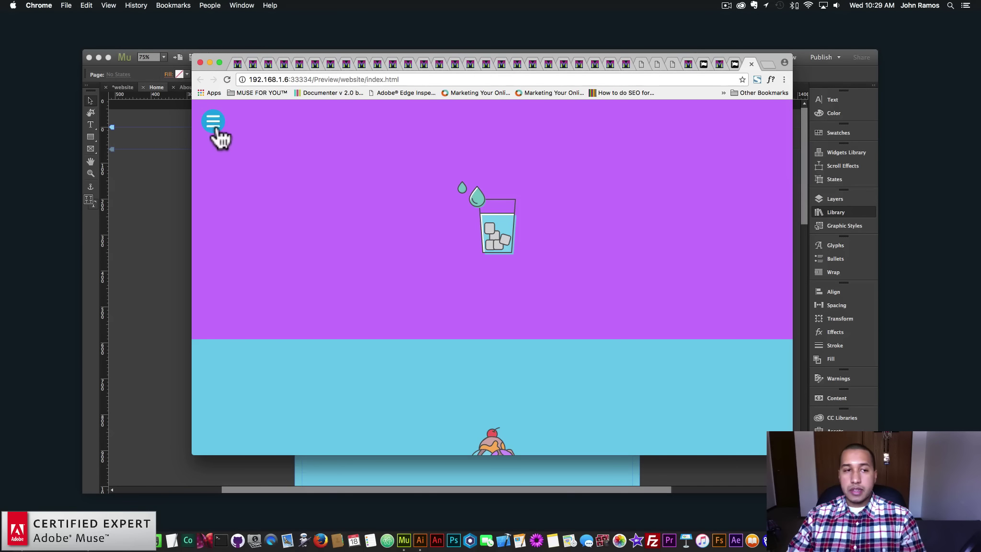
click(217, 127)
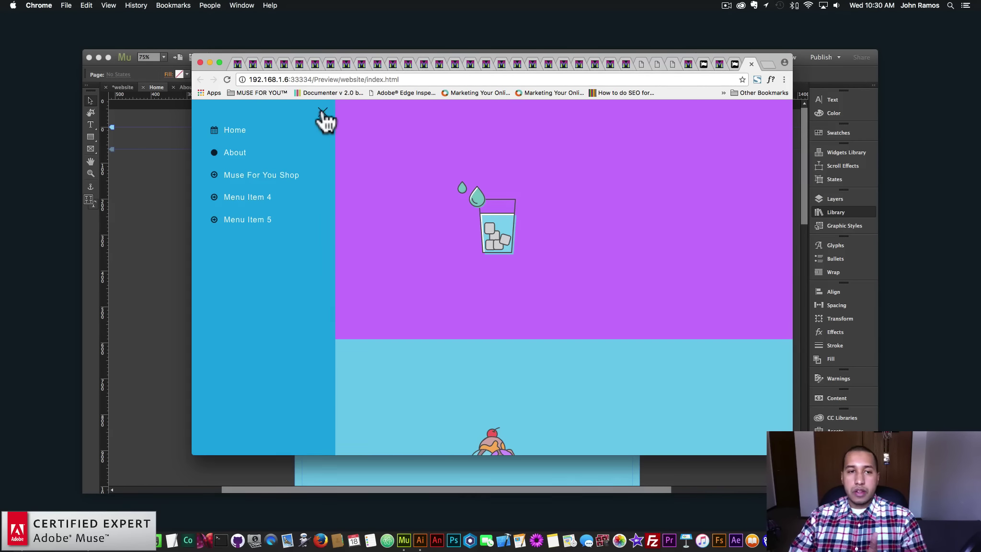
click(323, 114)
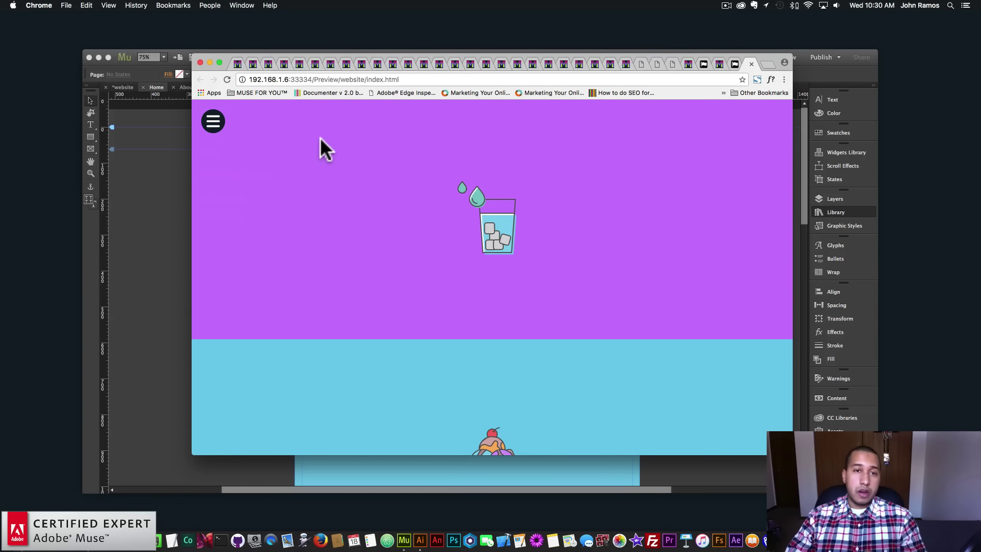
Load museforyoushop.com in a new browser tab and go on to its widget shop
click(767, 64)
text(musefo)
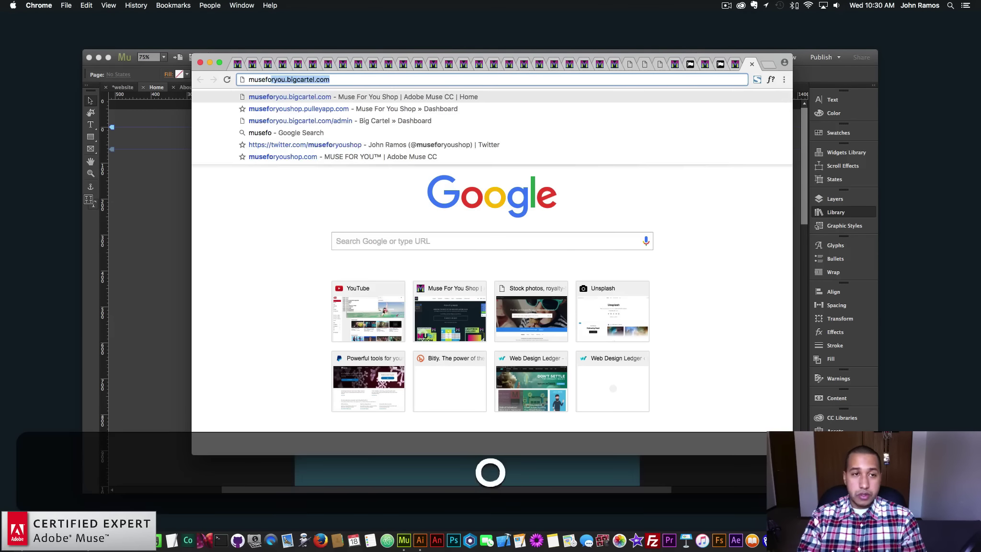
text(ryoushop.com)
key(Return)
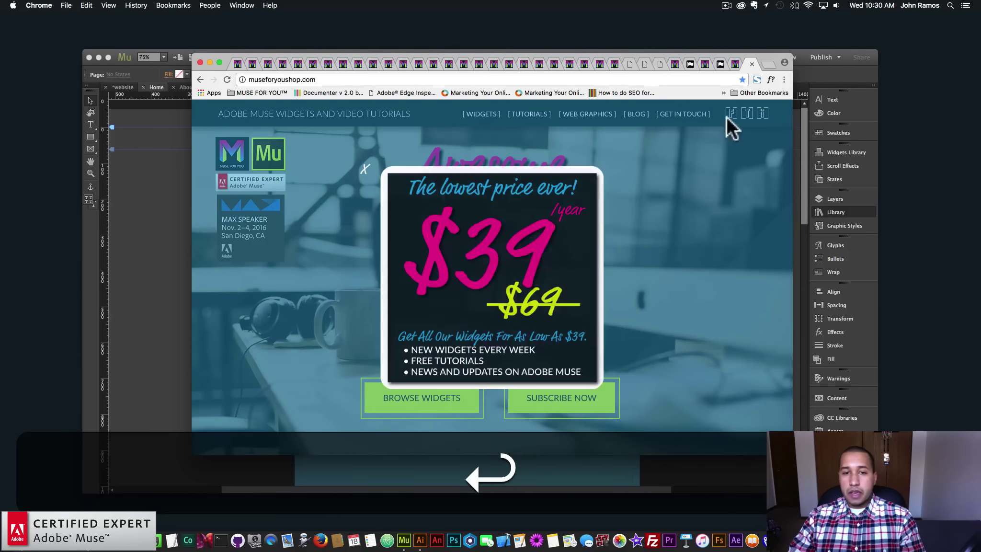
click(485, 252)
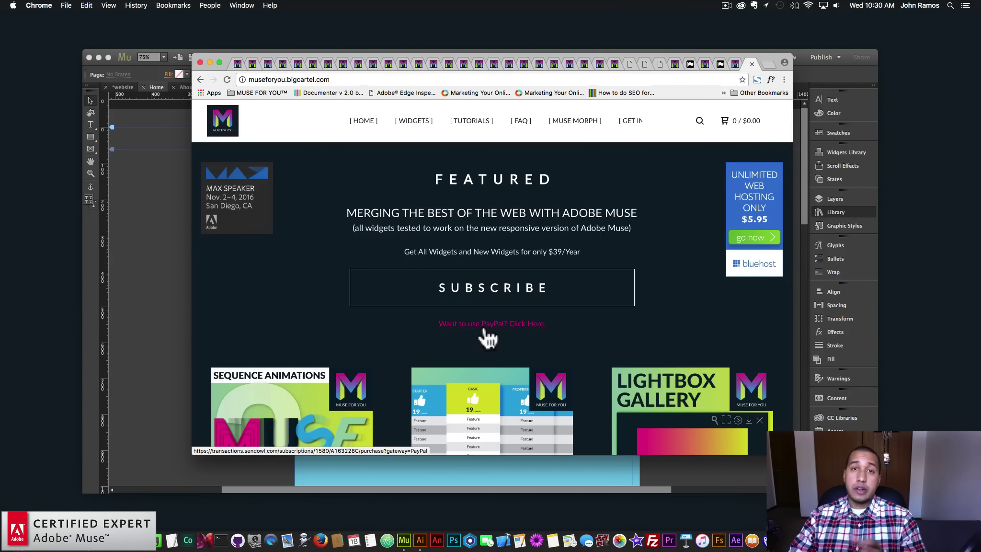
Browse the shop's widget listings for the menu widgets and open the Side Slide Menu Widget product page
scroll(488, 338, down, 3)
scroll(488, 337, down, 10)
scroll(489, 338, down, 20)
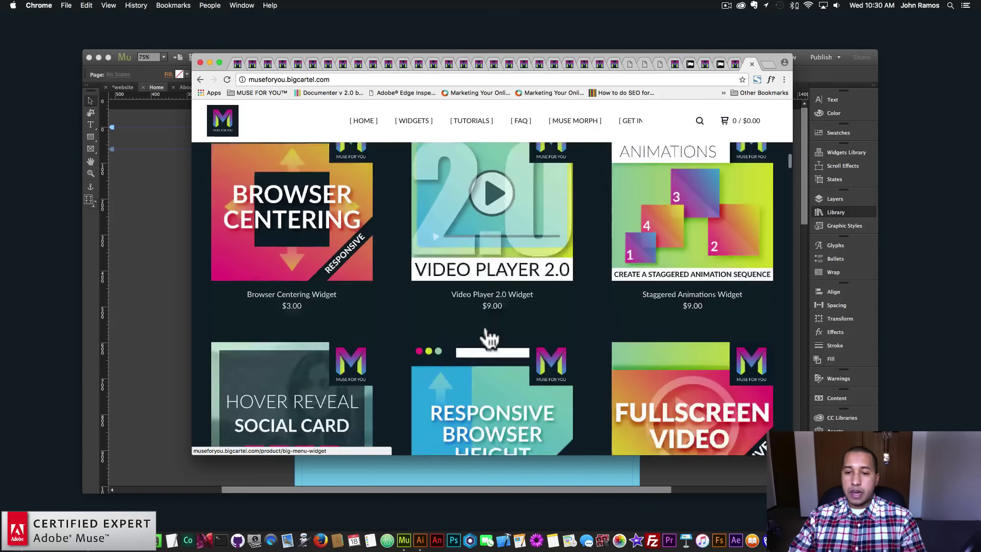
scroll(488, 337, down, 20)
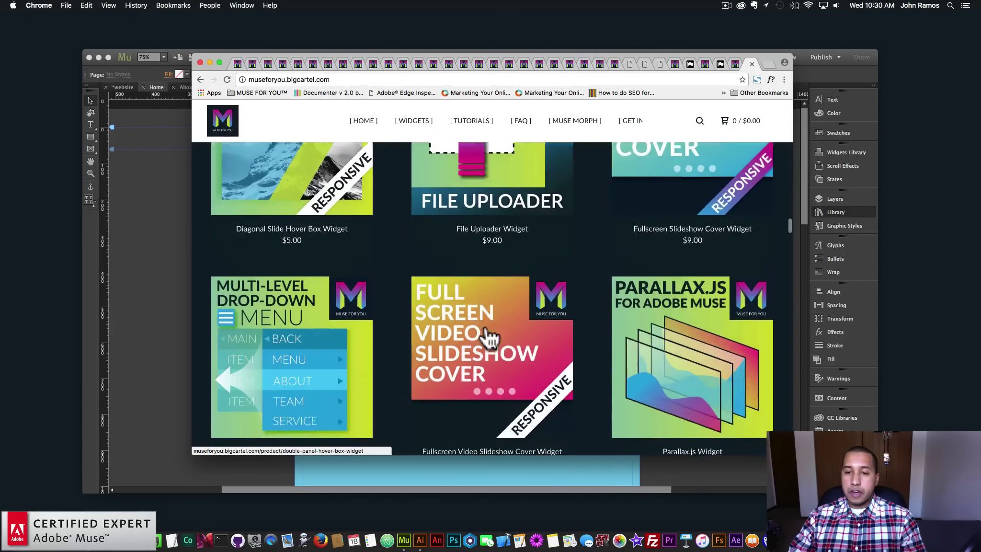
scroll(619, 248, down, 20)
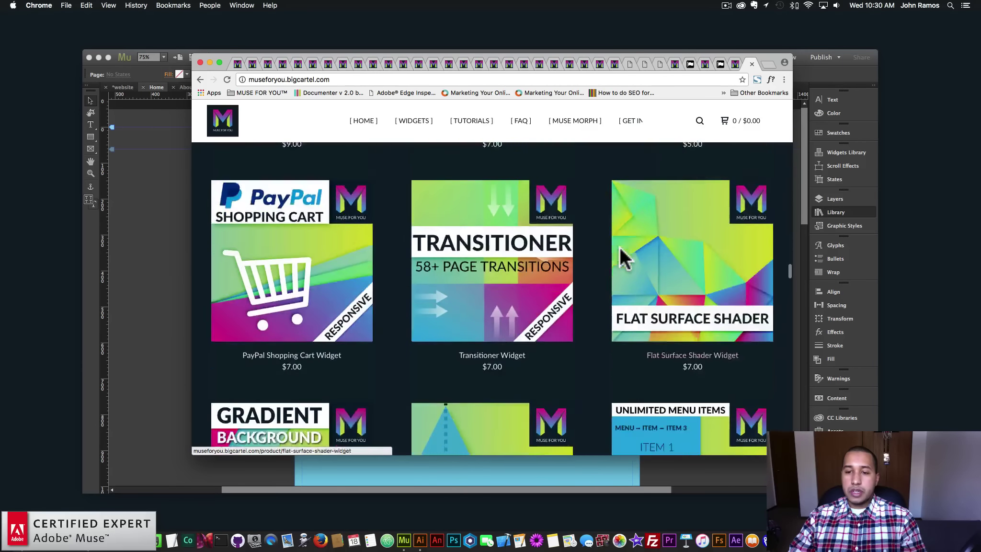
scroll(620, 250, up, 1)
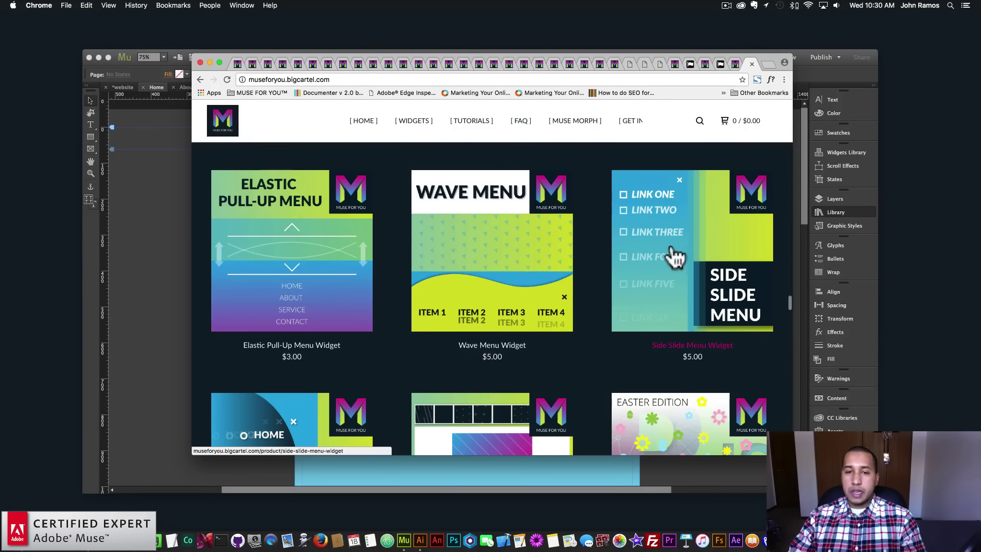
scroll(499, 252, down, 5)
scroll(498, 251, down, 1)
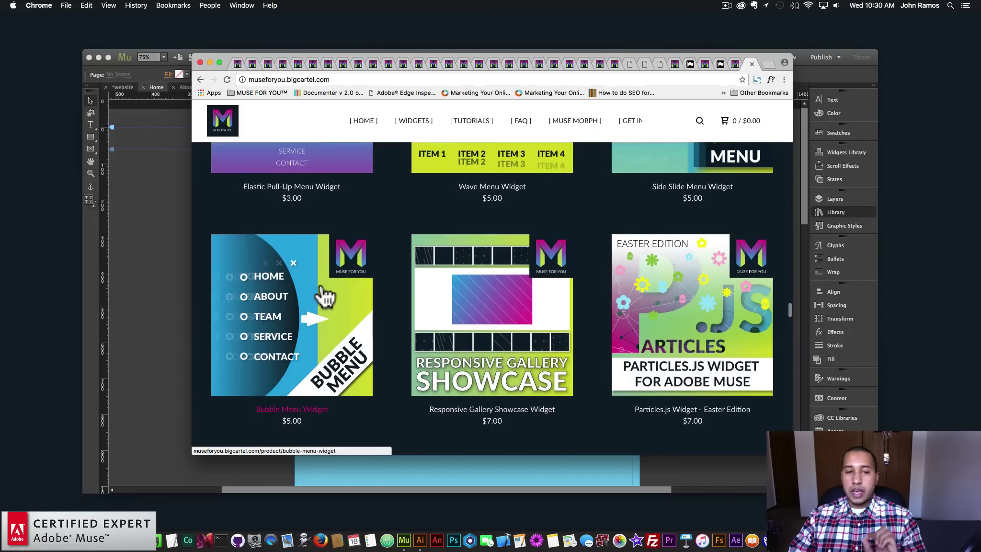
scroll(322, 295, up, 5)
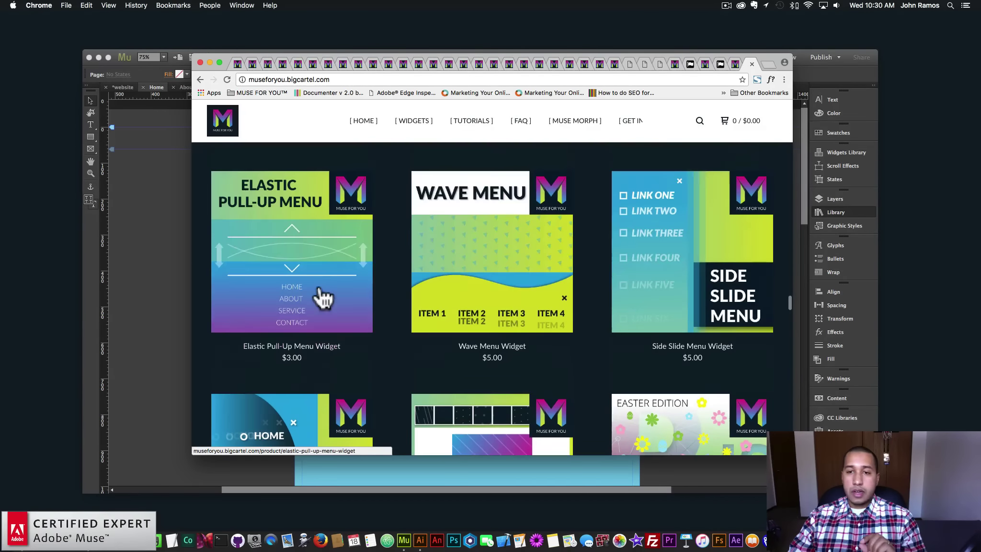
click(702, 255)
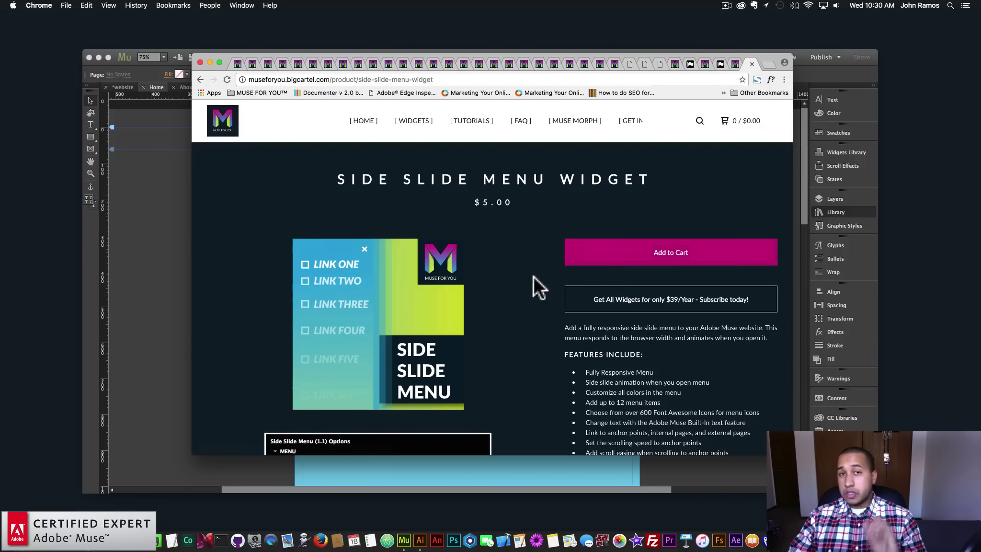
Review the Side Slide Menu Widget's features, changelog and option screenshots, and open its live preview
click(656, 259)
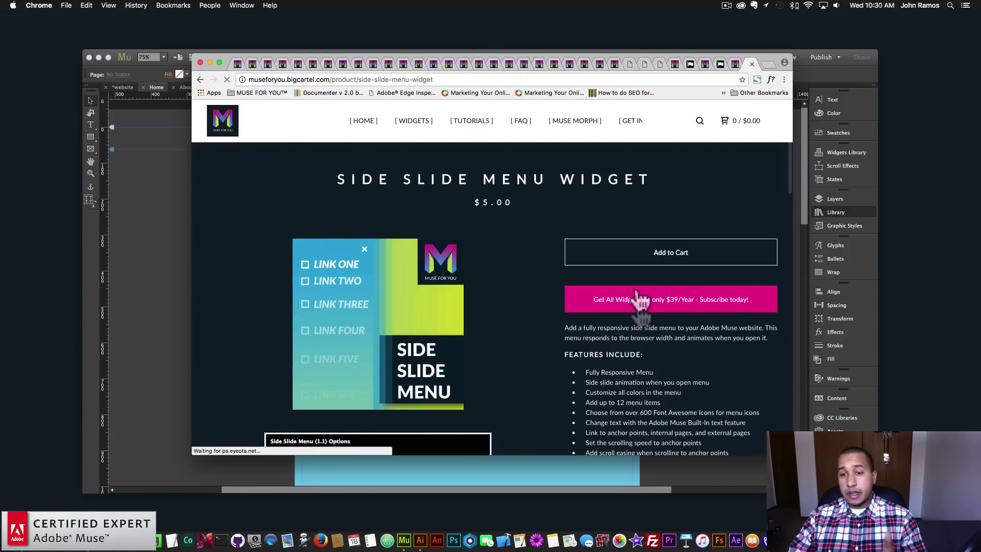
scroll(638, 312, down, 4)
scroll(635, 307, down, 10)
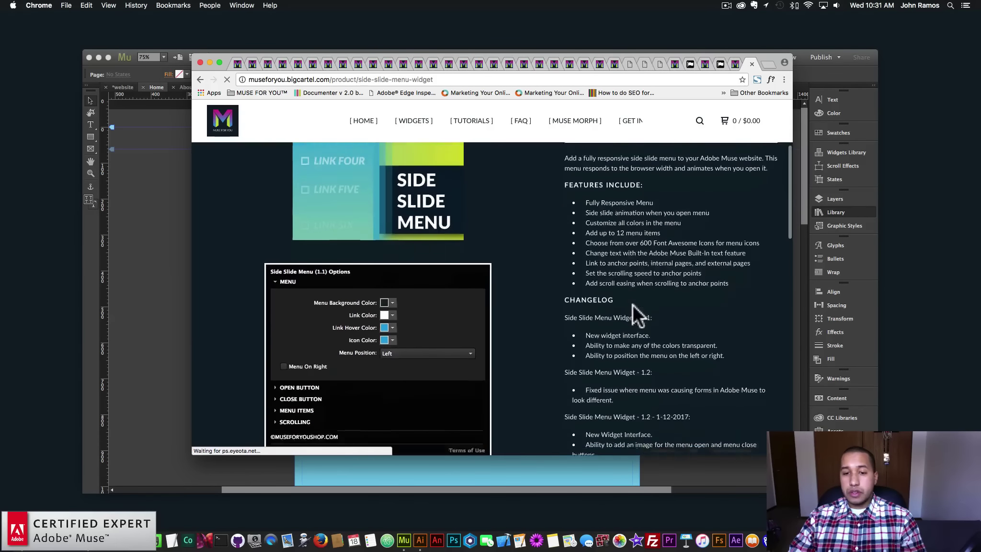
scroll(420, 274, up, 6)
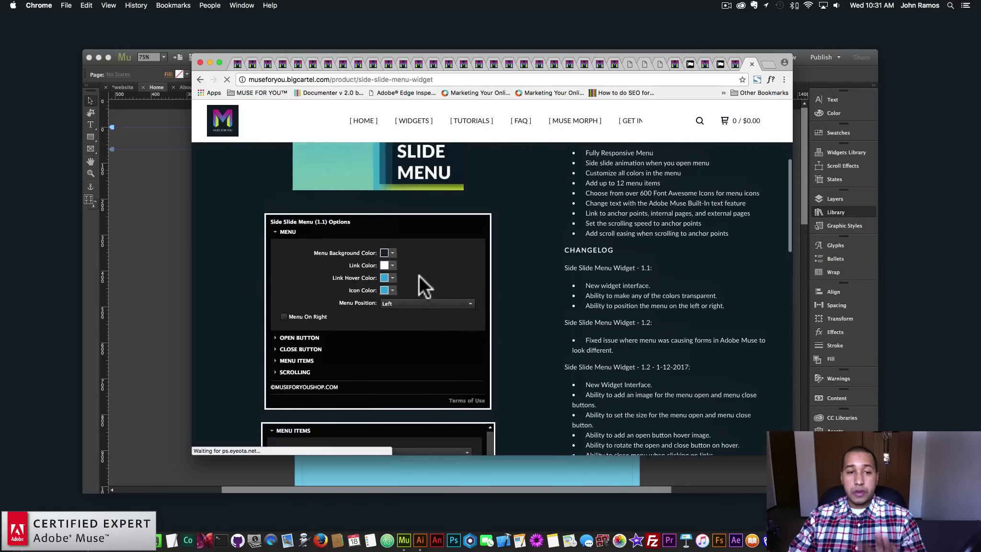
scroll(420, 274, down, 15)
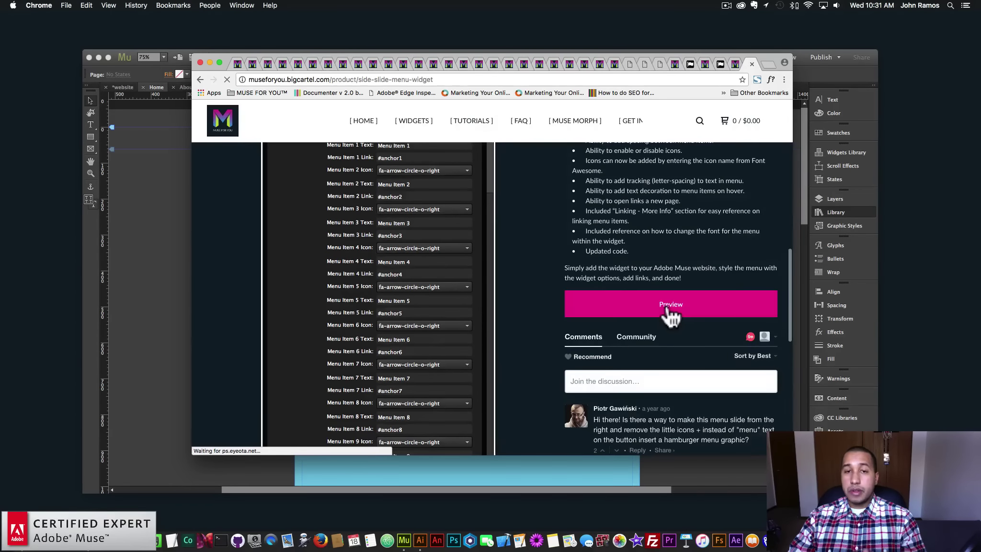
click(668, 311)
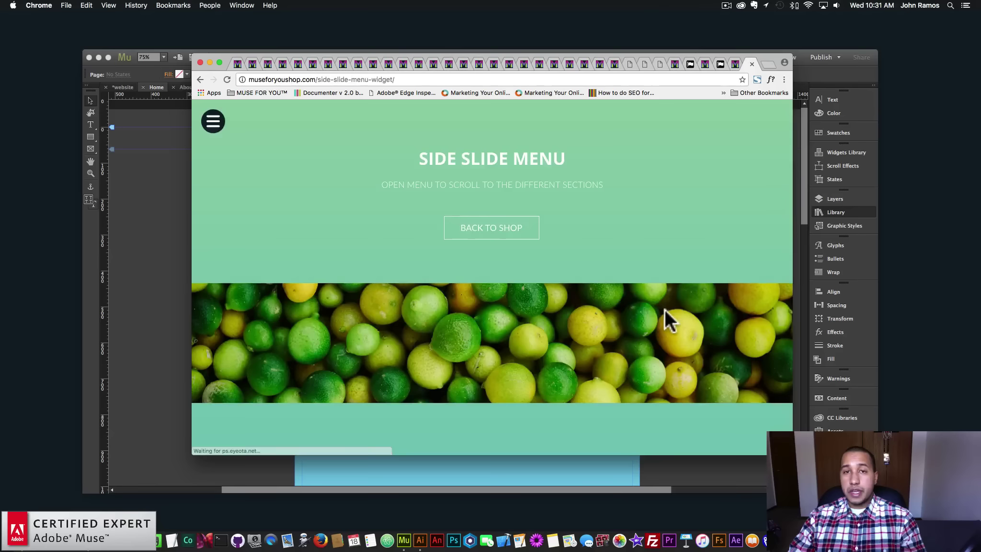
Test the demo menu's Section 4 and Home links, and go back to the widget's shop page
click(214, 125)
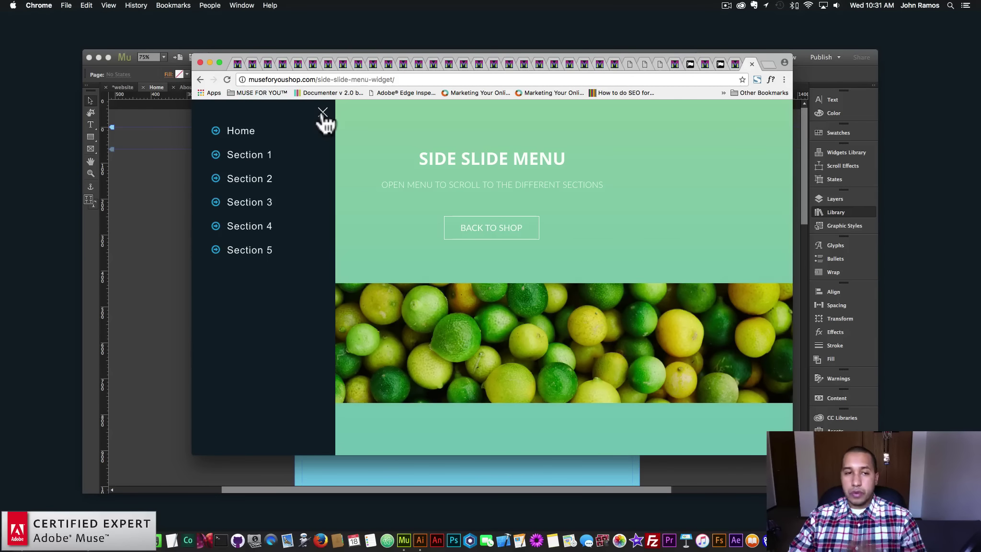
click(249, 227)
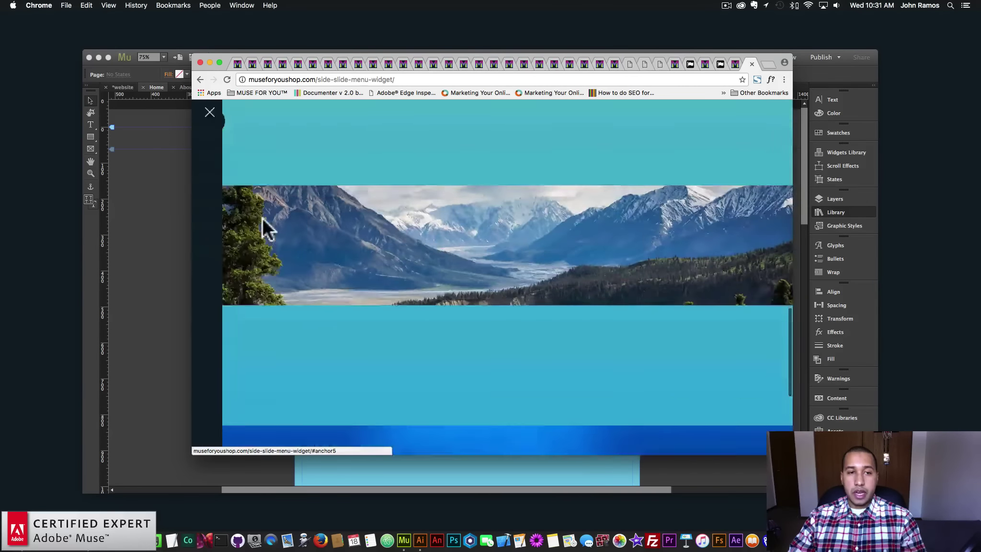
click(207, 127)
click(247, 133)
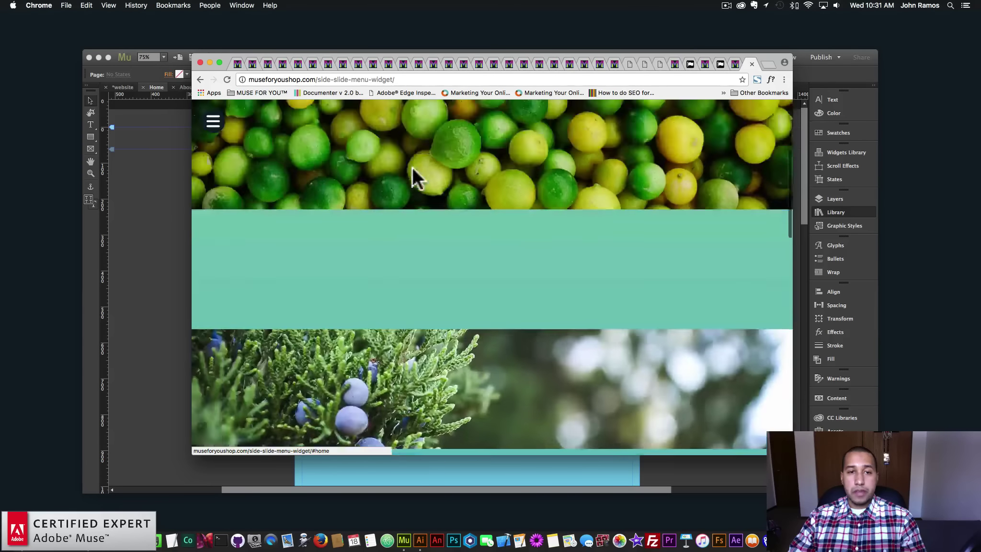
click(478, 222)
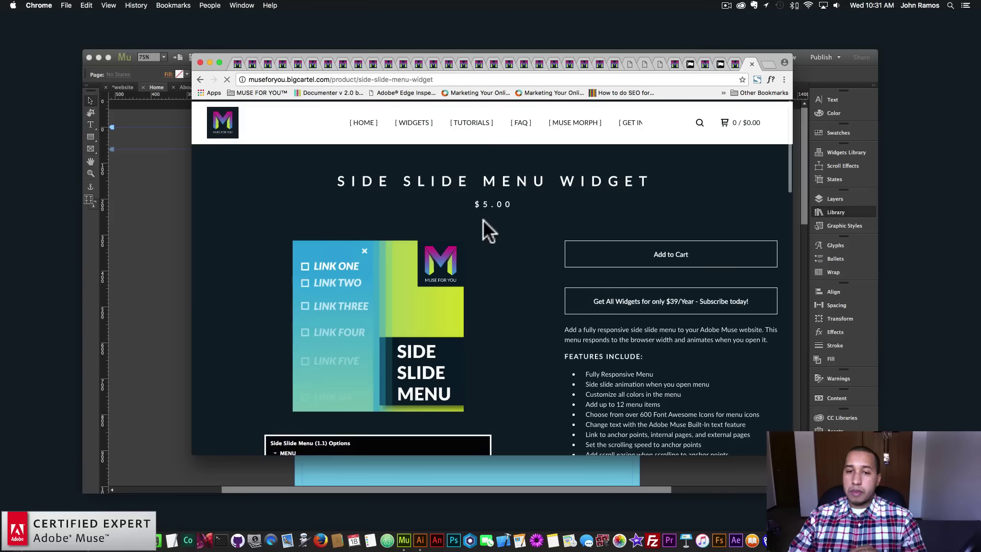